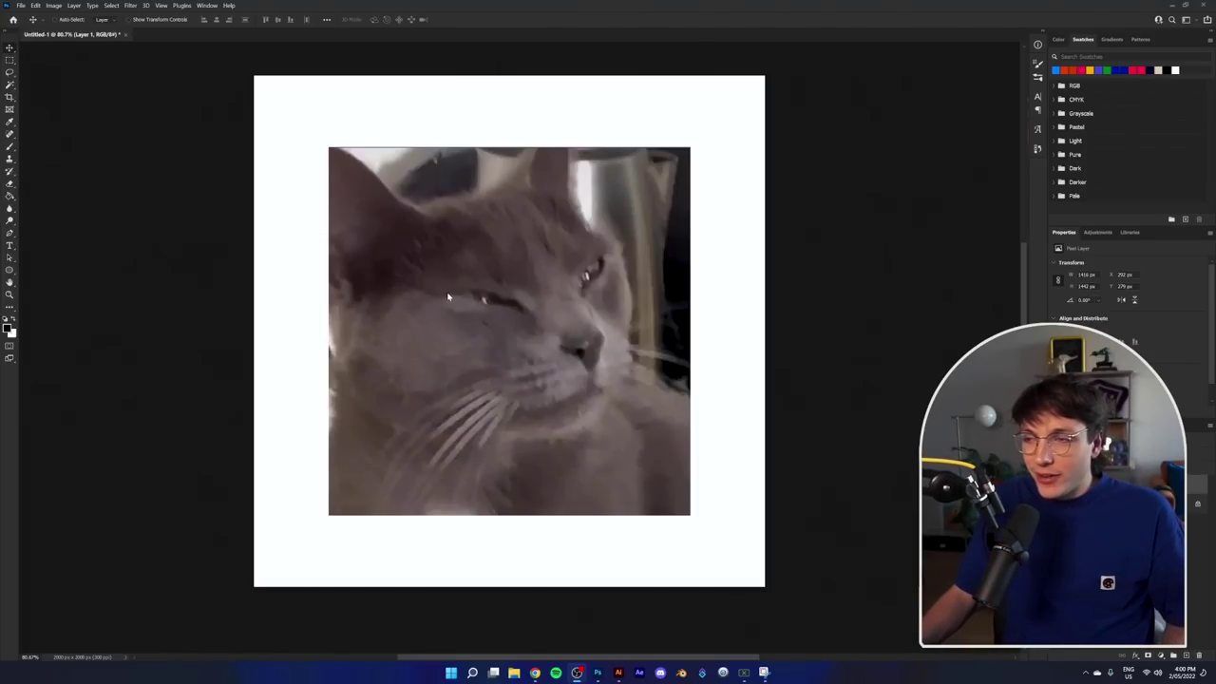
Step: Add 5% monochromatic Gaussian noise to the cat photo layer
scroll(549, 323, up, 5)
scroll(553, 323, down, 7)
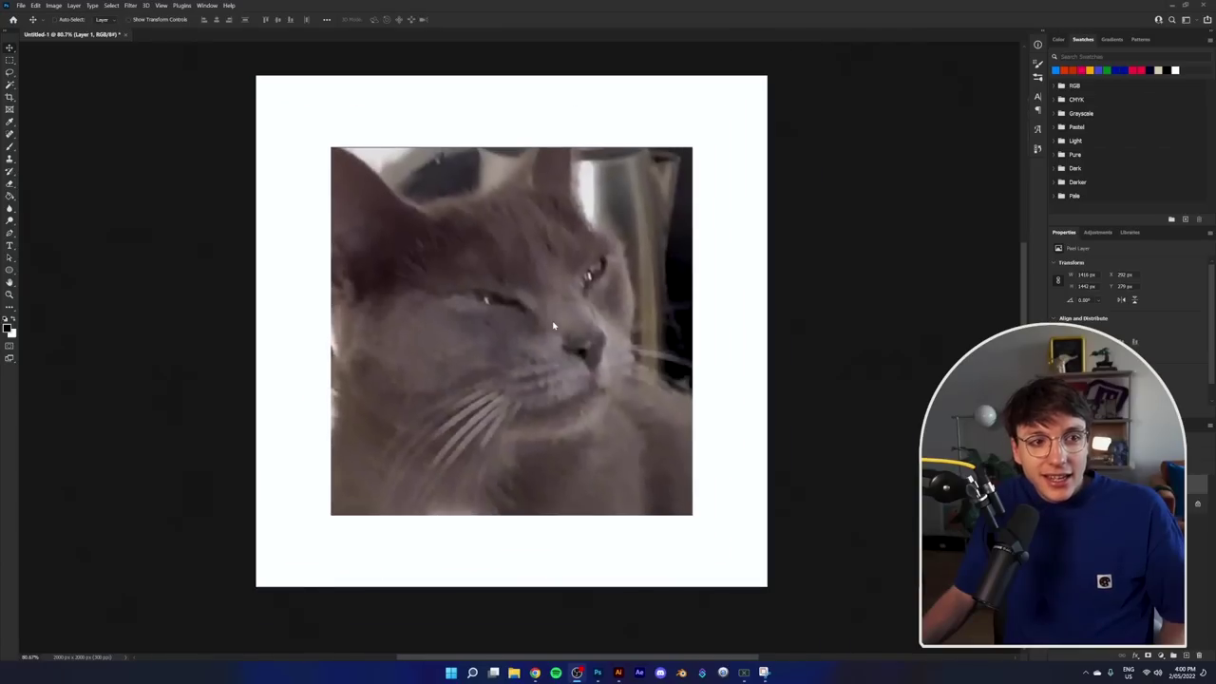
scroll(555, 323, up, 1)
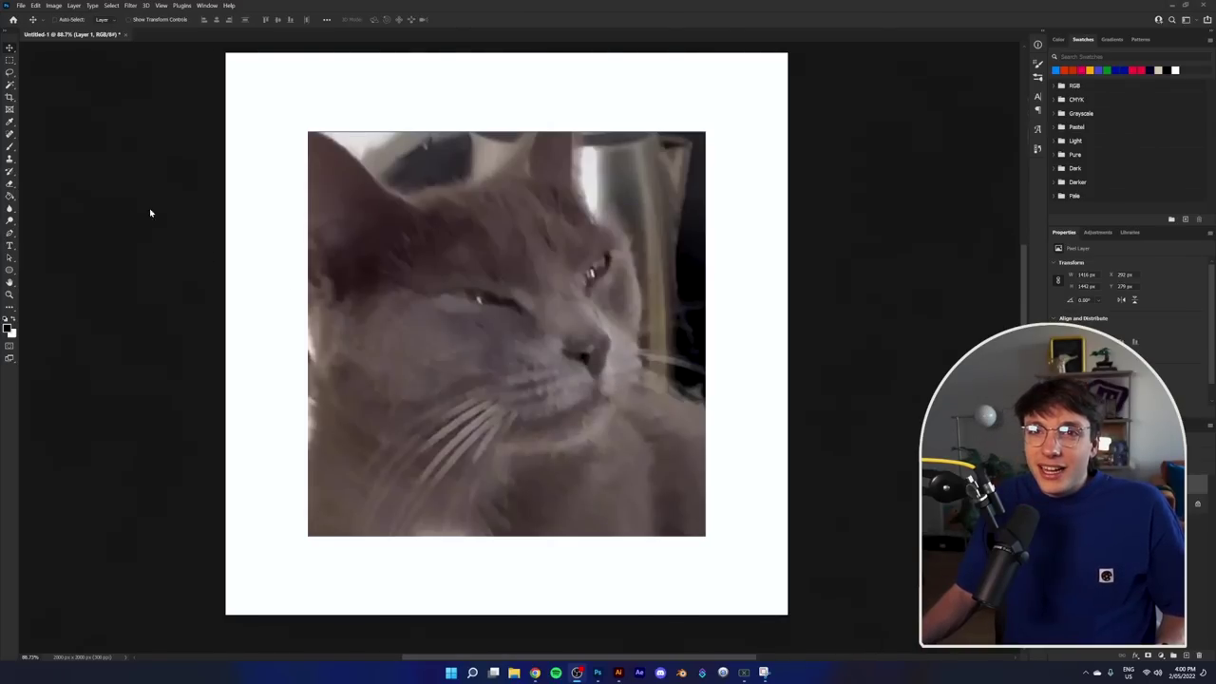
click(132, 5)
mouse_move(228, 141)
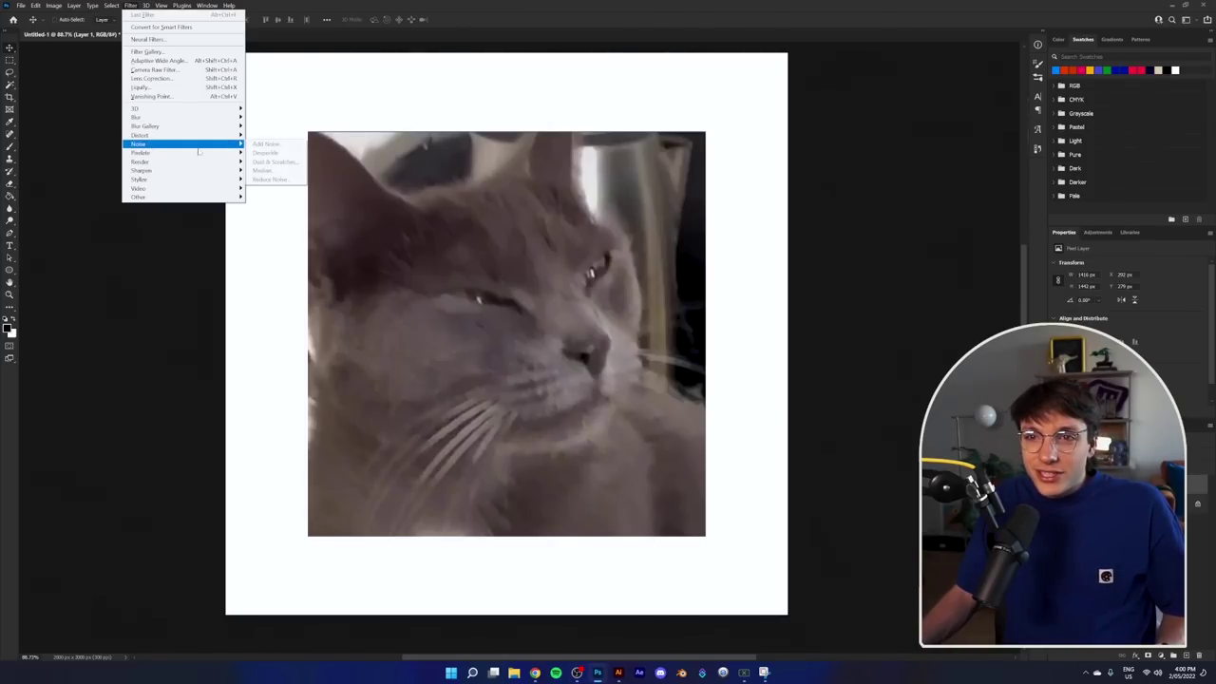
click(271, 144)
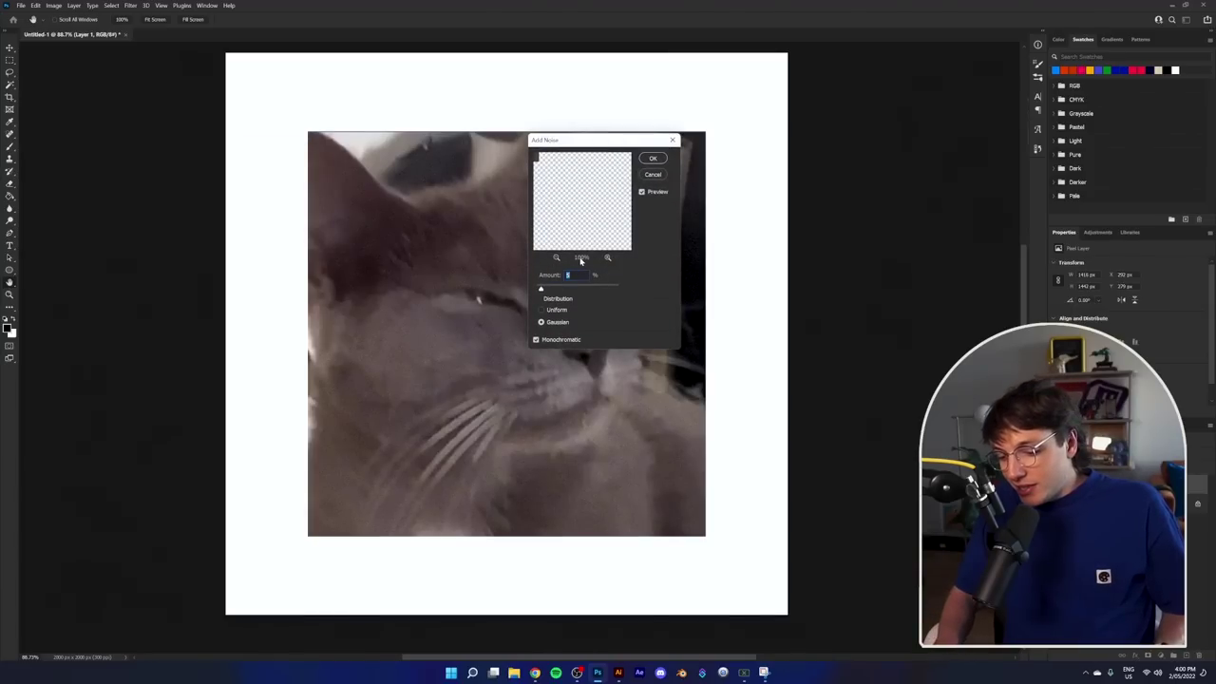
key(Return)
Step: Apply a Threshold adjustment at level 93 to the cat layer
click(53, 5)
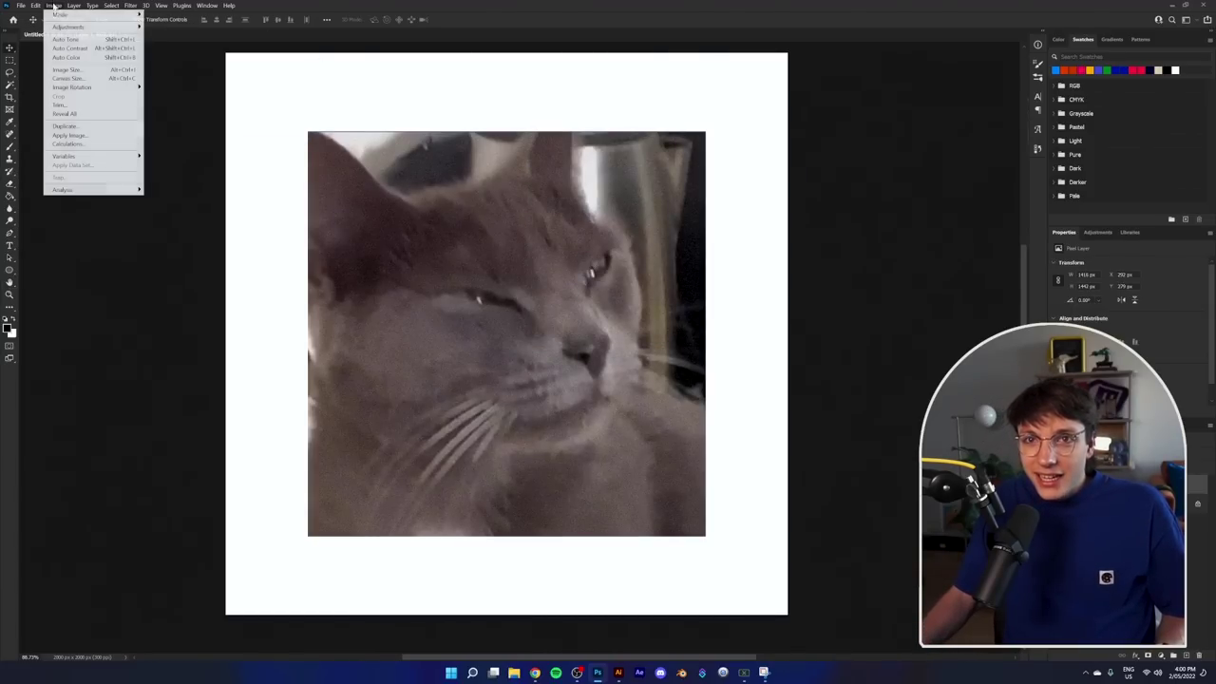
mouse_move(72, 27)
click(166, 150)
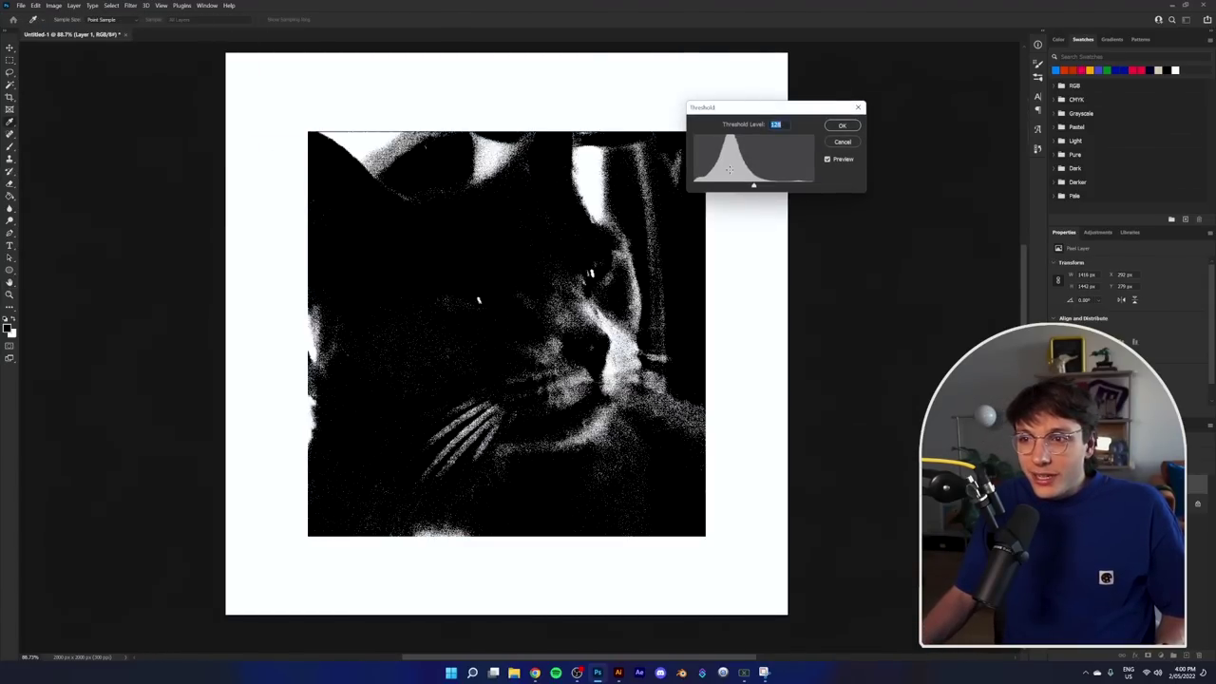
mouse_move(758, 187)
mouse_down()
mouse_move(727, 187)
mouse_move(739, 187)
mouse_up()
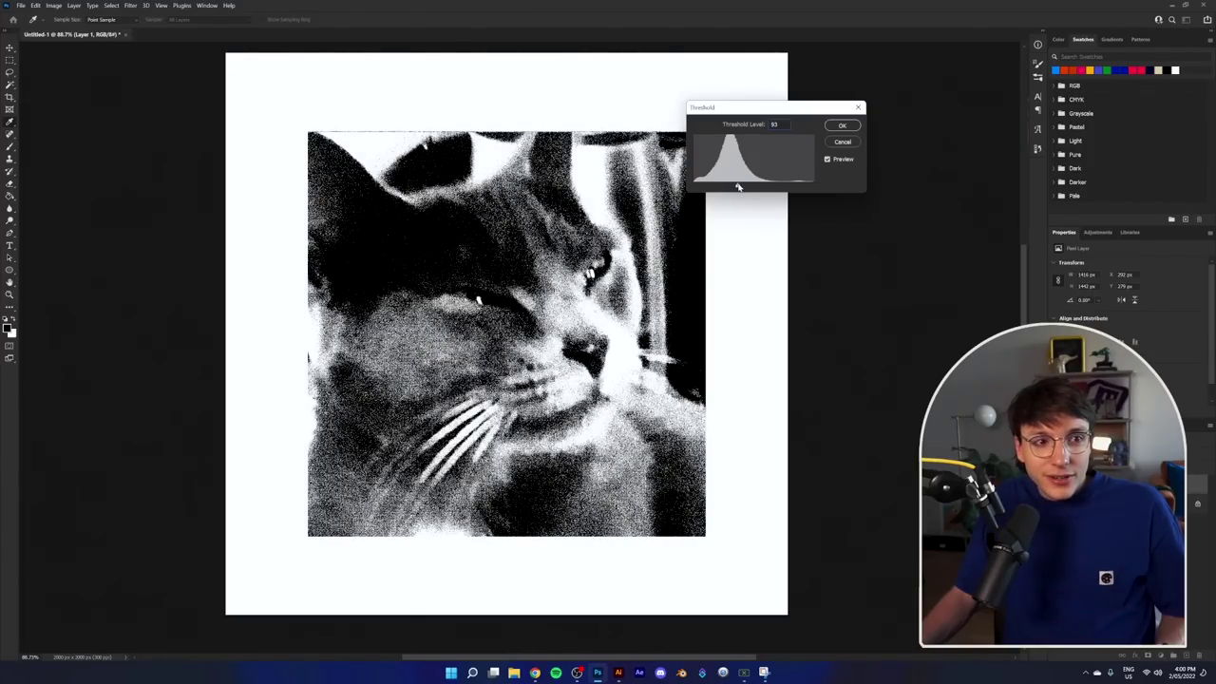
click(842, 127)
Step: Examine the grainy texture around the cat's eyes, nose and whiskers up close and at full view
key(v)
scroll(440, 340, down, 2)
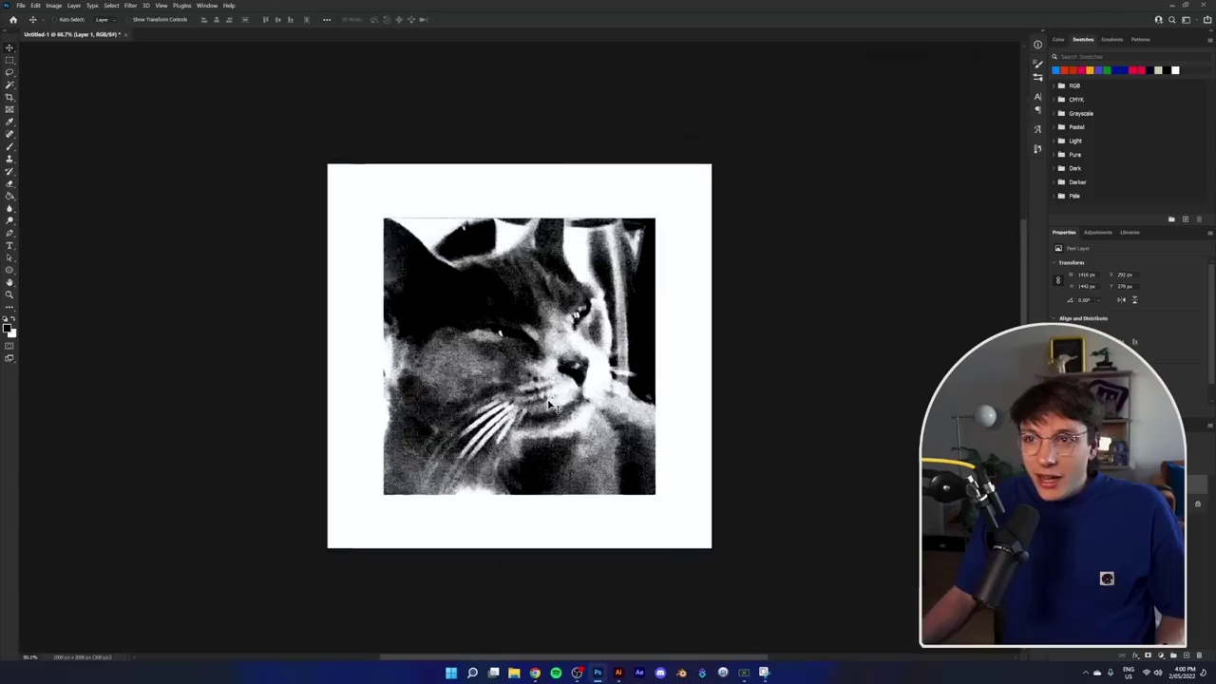
scroll(440, 340, up, 2)
scroll(440, 340, up, 3)
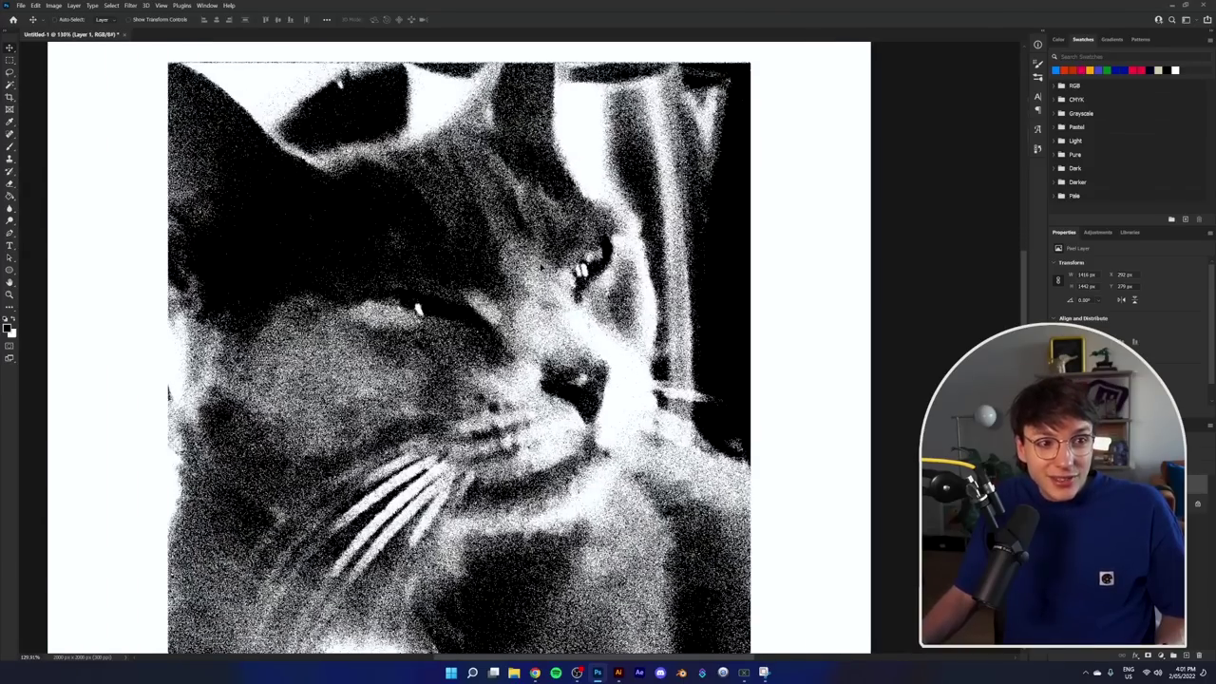
scroll(440, 340, up, 4)
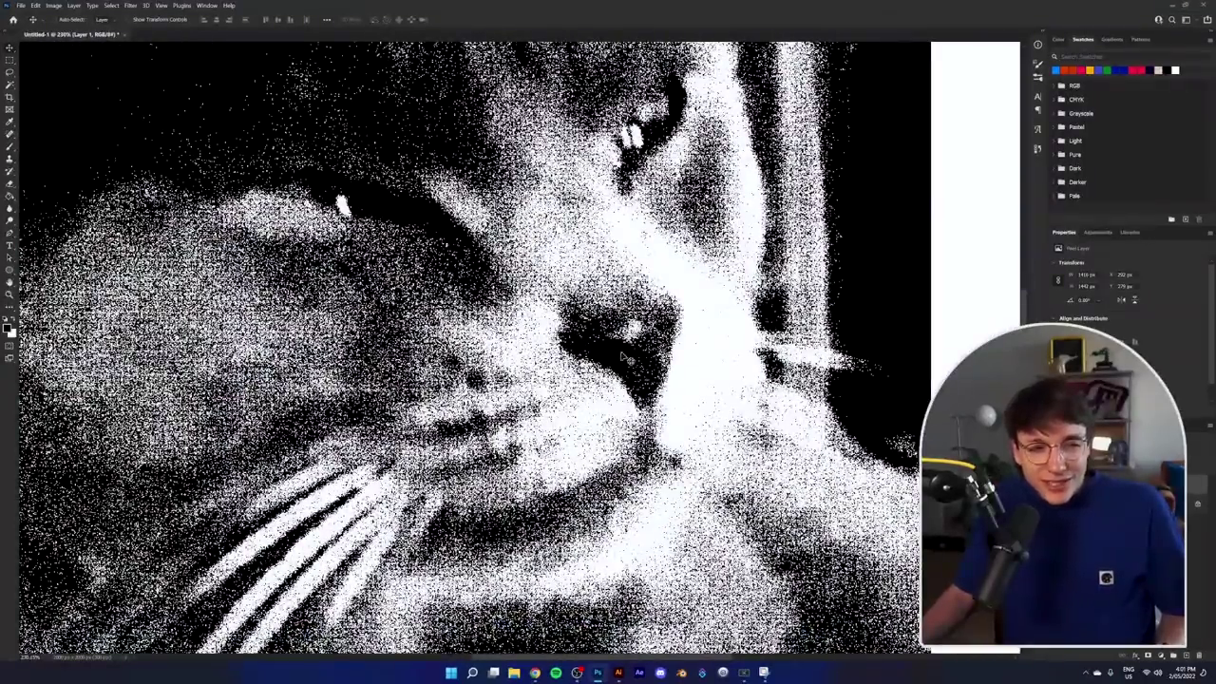
scroll(648, 116, up, 5)
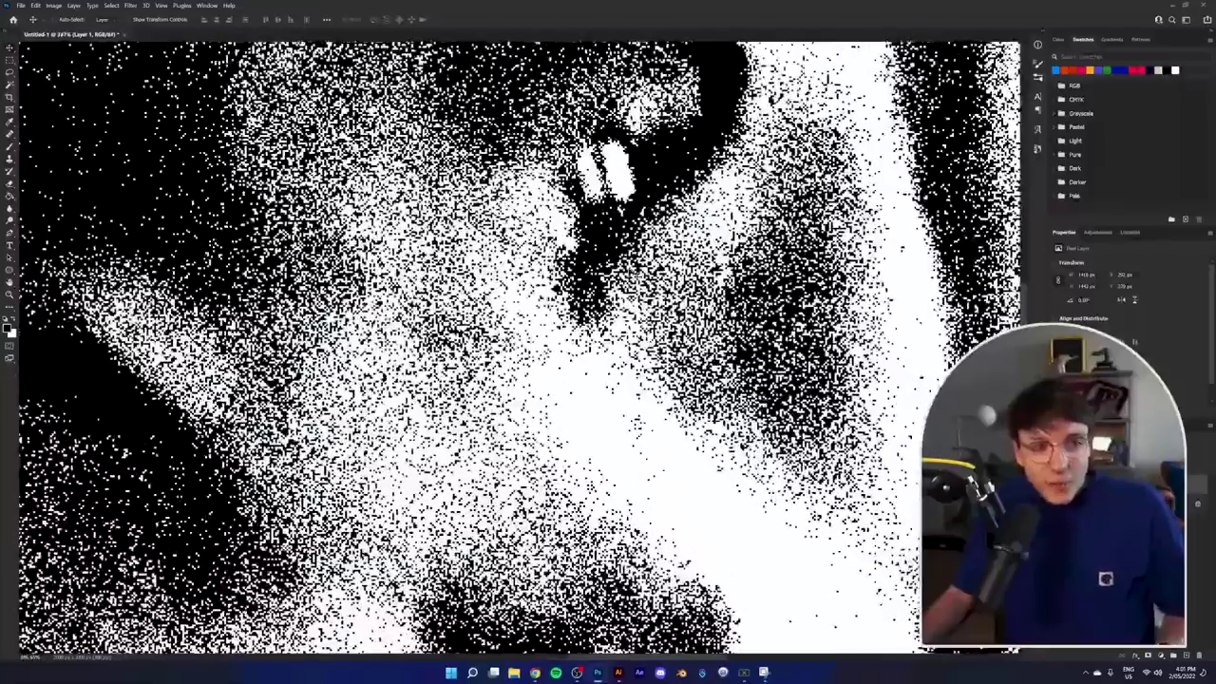
scroll(610, 323, down, 8)
scroll(610, 325, down, 3)
scroll(569, 388, up, 3)
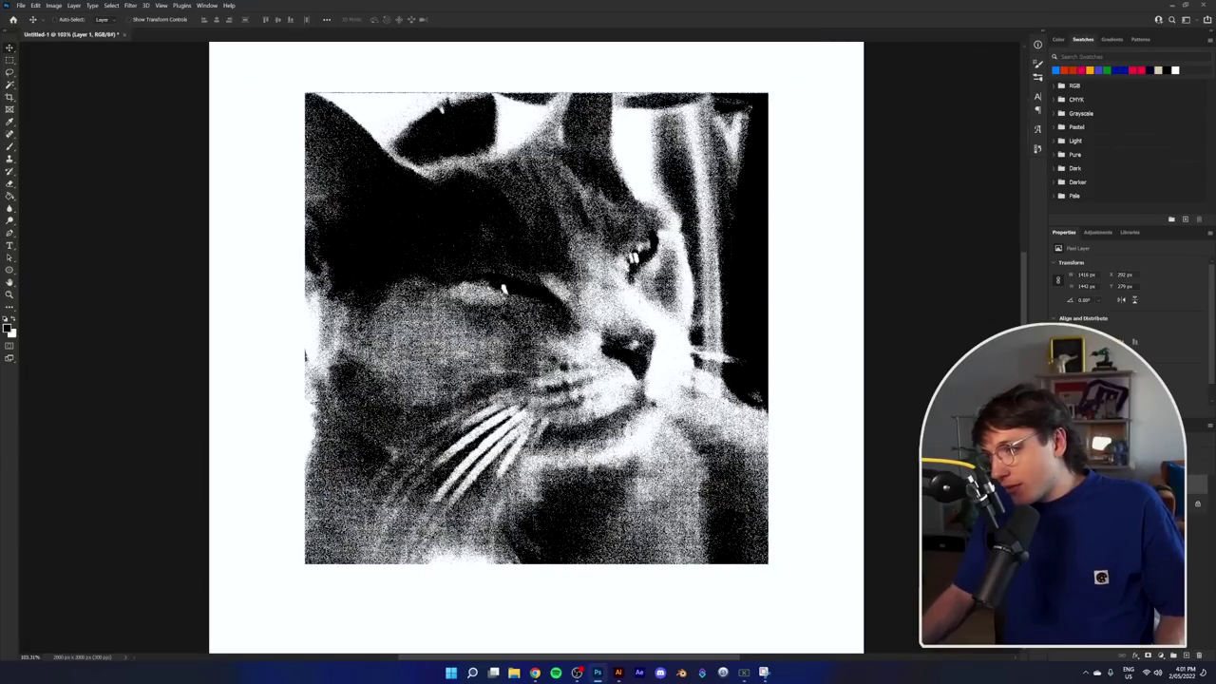
Step: Select a rectangle of about 1404 × 1421 px just inside the cat image's edges and copy it to a new layer
click(10, 61)
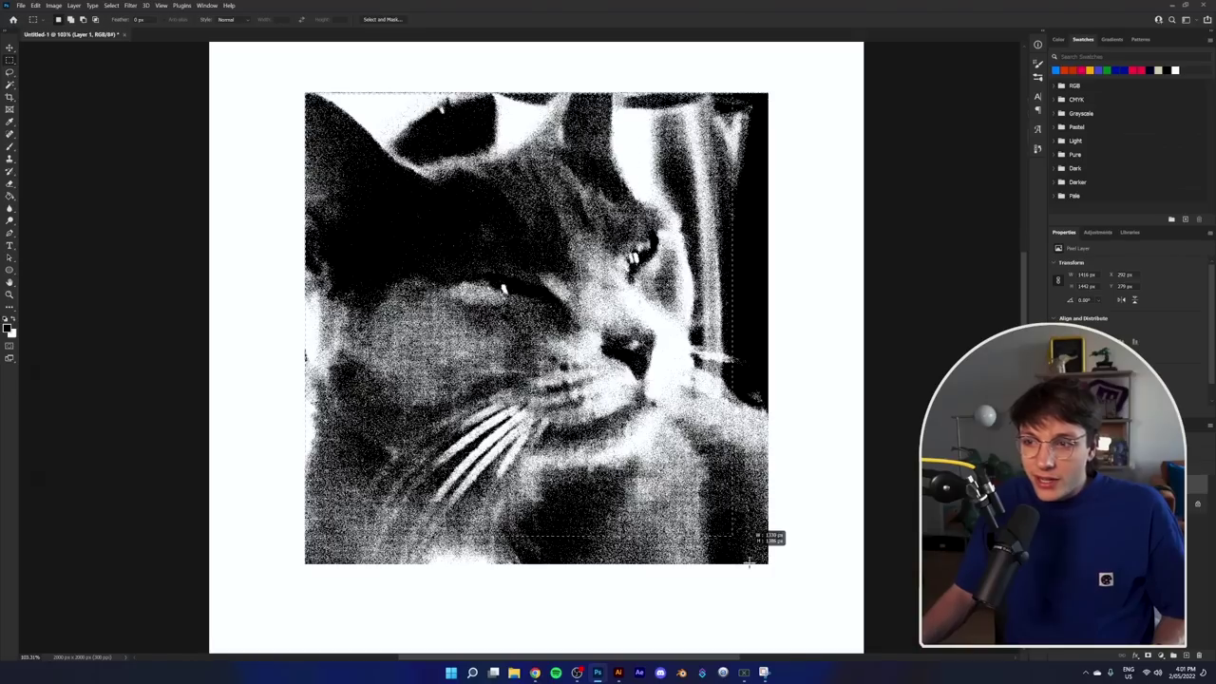
drag(762, 551, 768, 559)
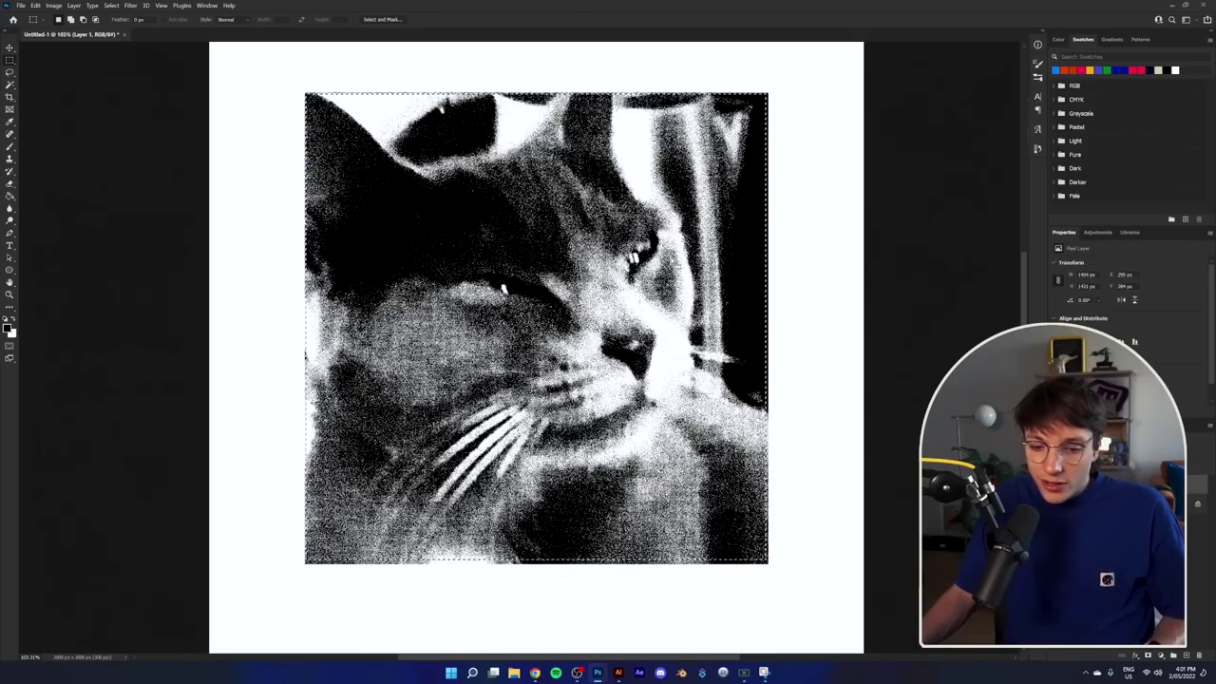
key(ctrl+j)
Step: Add a 1 px black inside stroke to the trimmed cat layer
right_click(1084, 484)
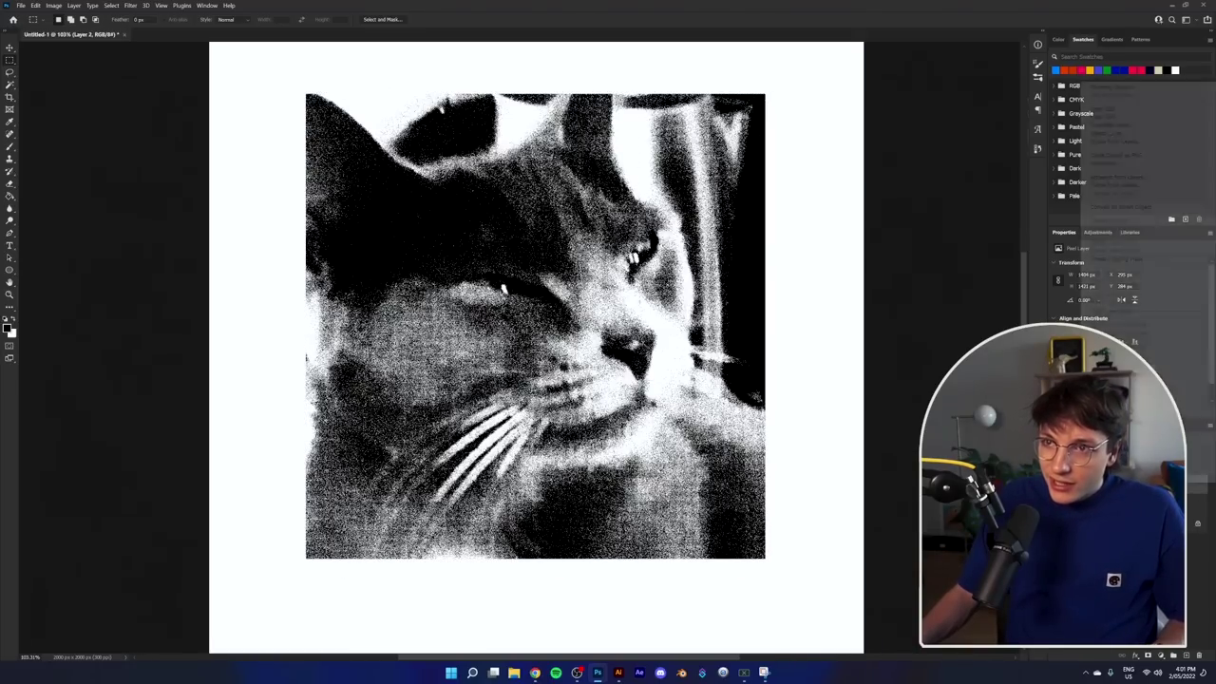
click(1105, 89)
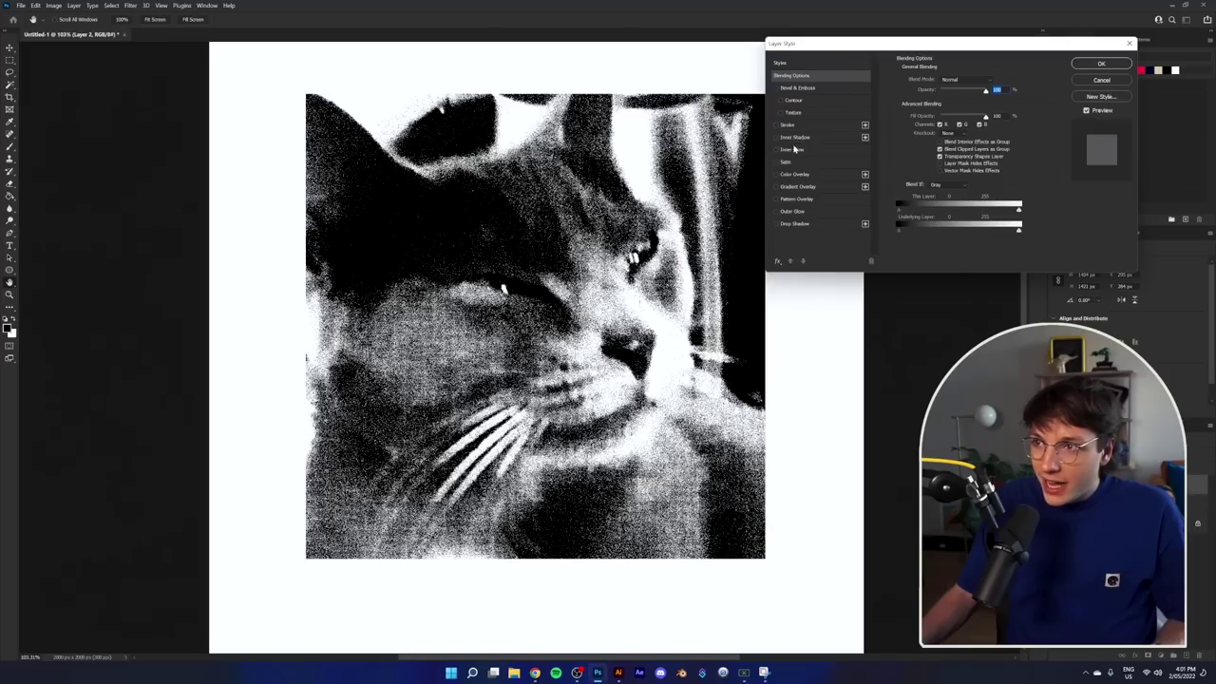
click(787, 124)
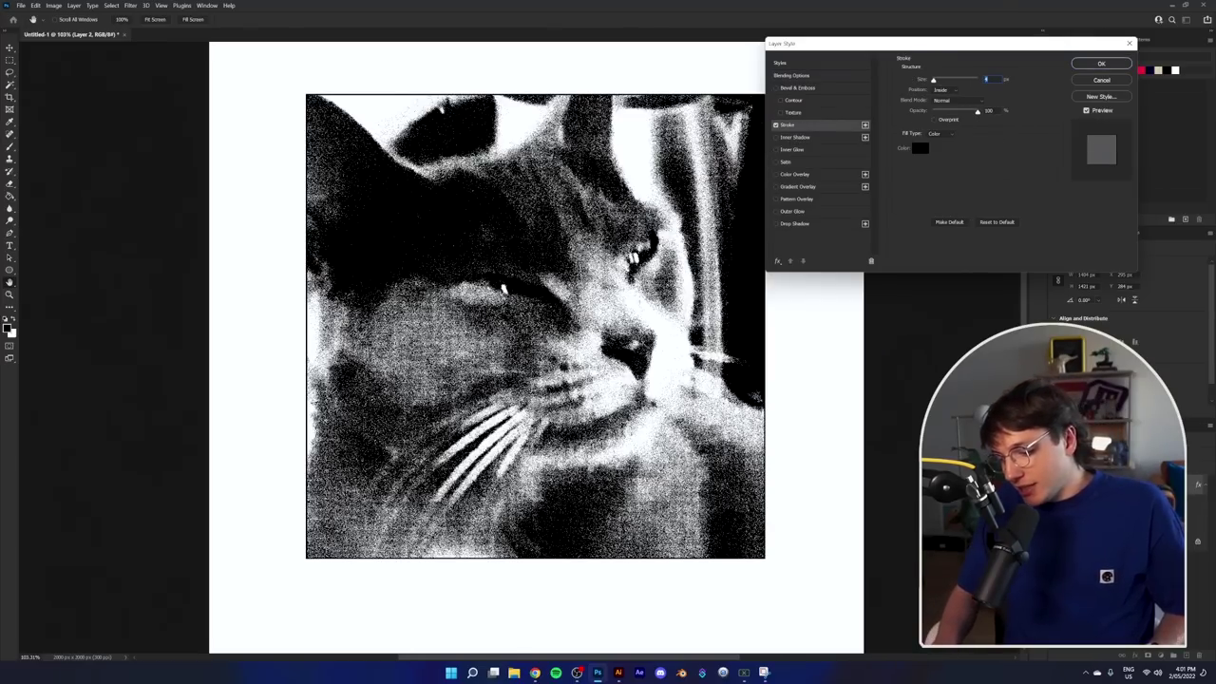
text(1)
key(Return)
Step: Move the cat layer slightly down on the canvas, keeping it horizontally centred
scroll(676, 389, down, 5)
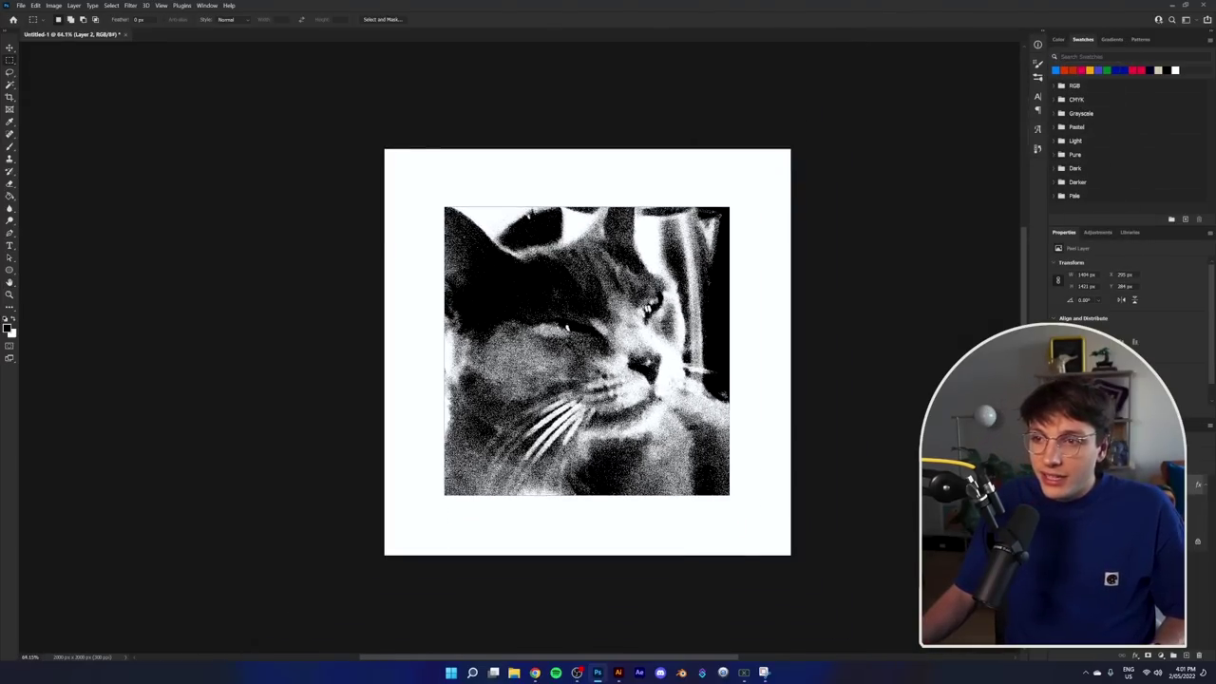
scroll(667, 326, up, 3)
scroll(662, 334, down, 2)
key(v)
mouse_move(666, 347)
mouse_down()
mouse_move(625, 360)
mouse_move(667, 354)
mouse_up()
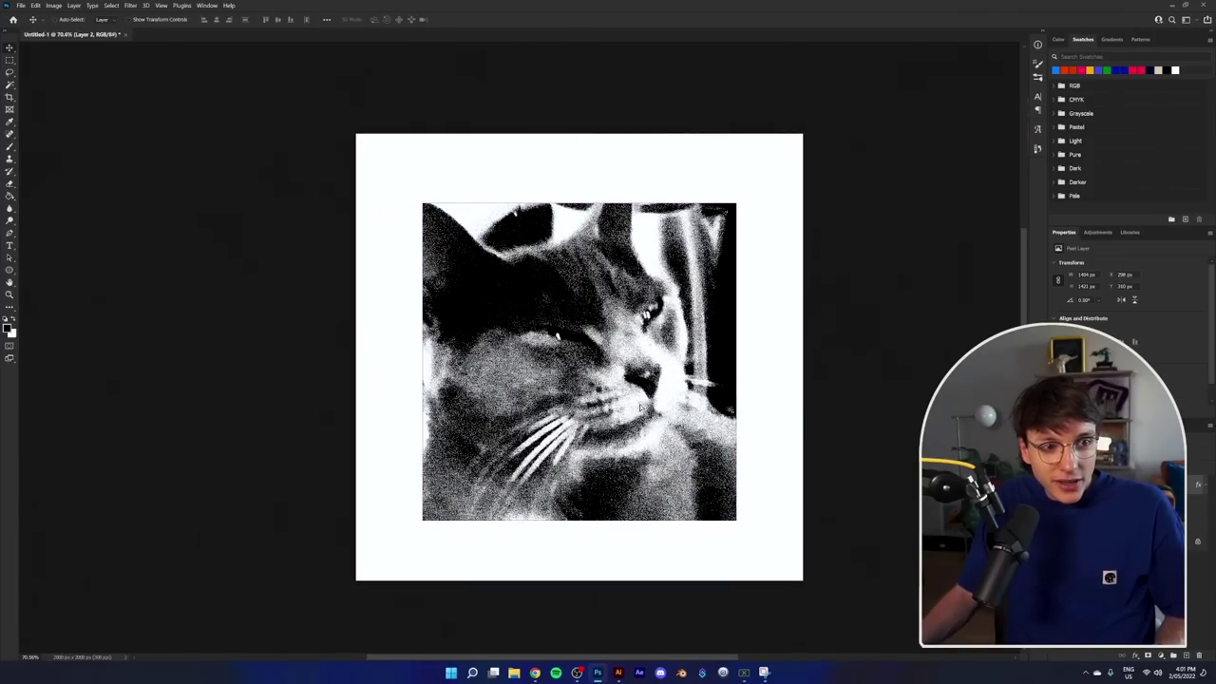
drag(641, 407, 638, 411)
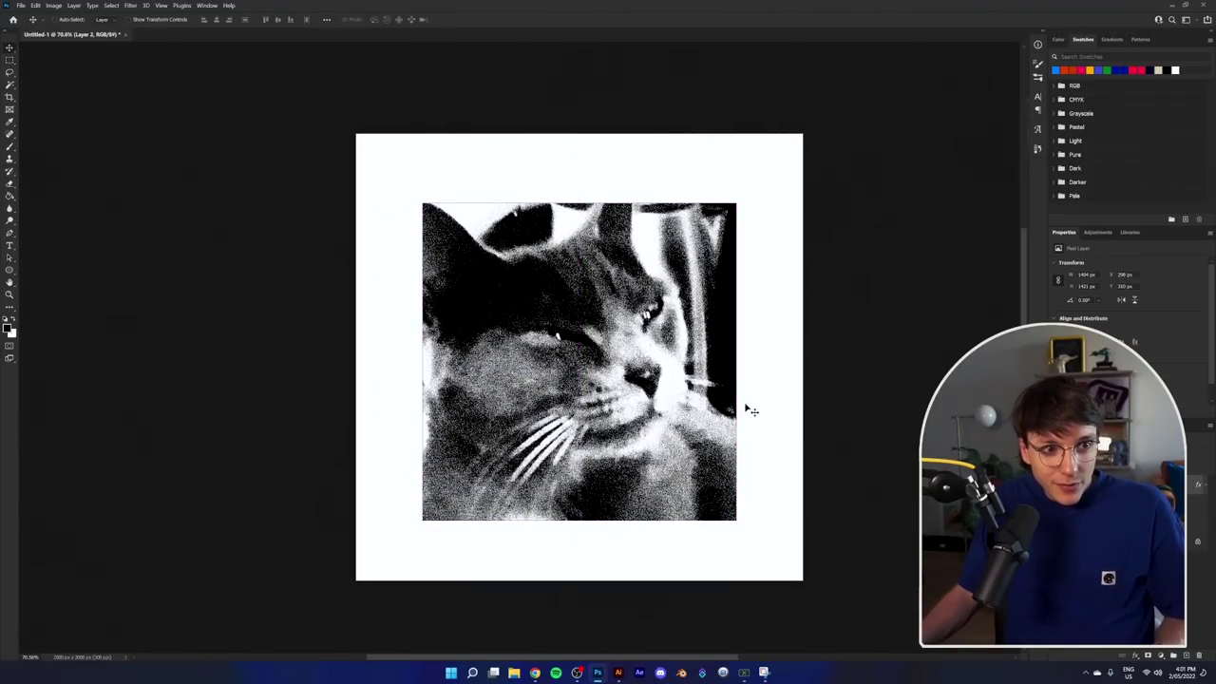
scroll(751, 410, up, 3)
scroll(751, 411, down, 1)
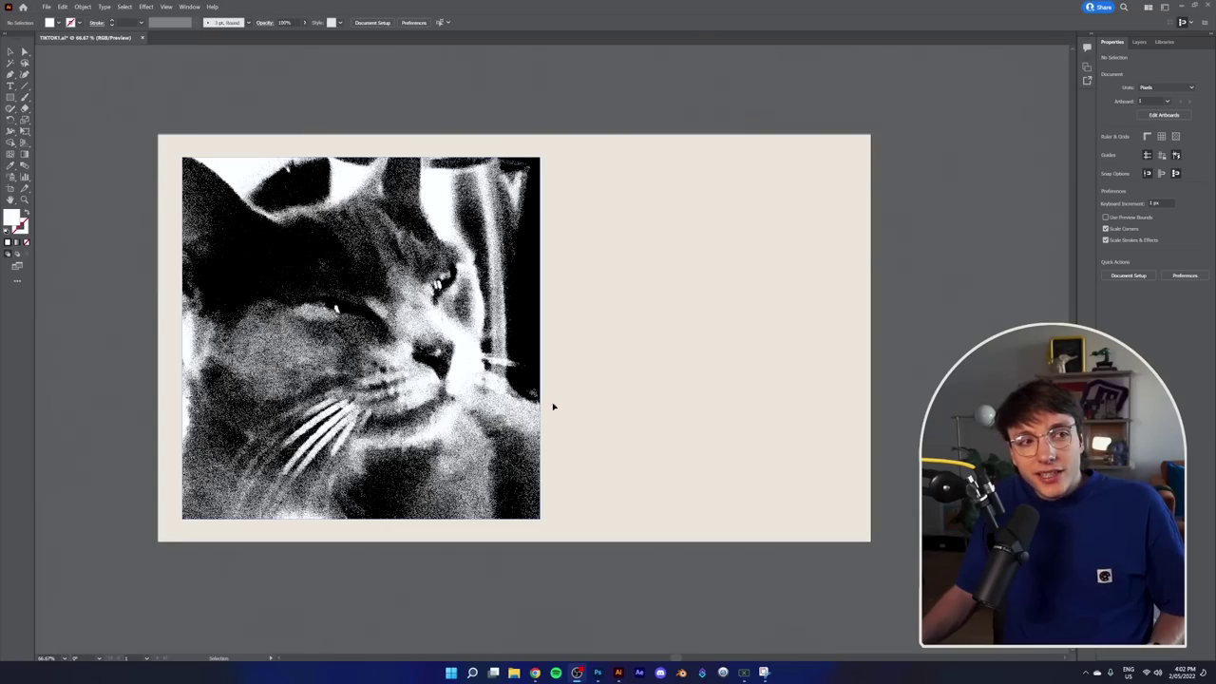
Step: In Illustrator, set the blend mode of the placed cat image to Multiply over the beige background
click(471, 339)
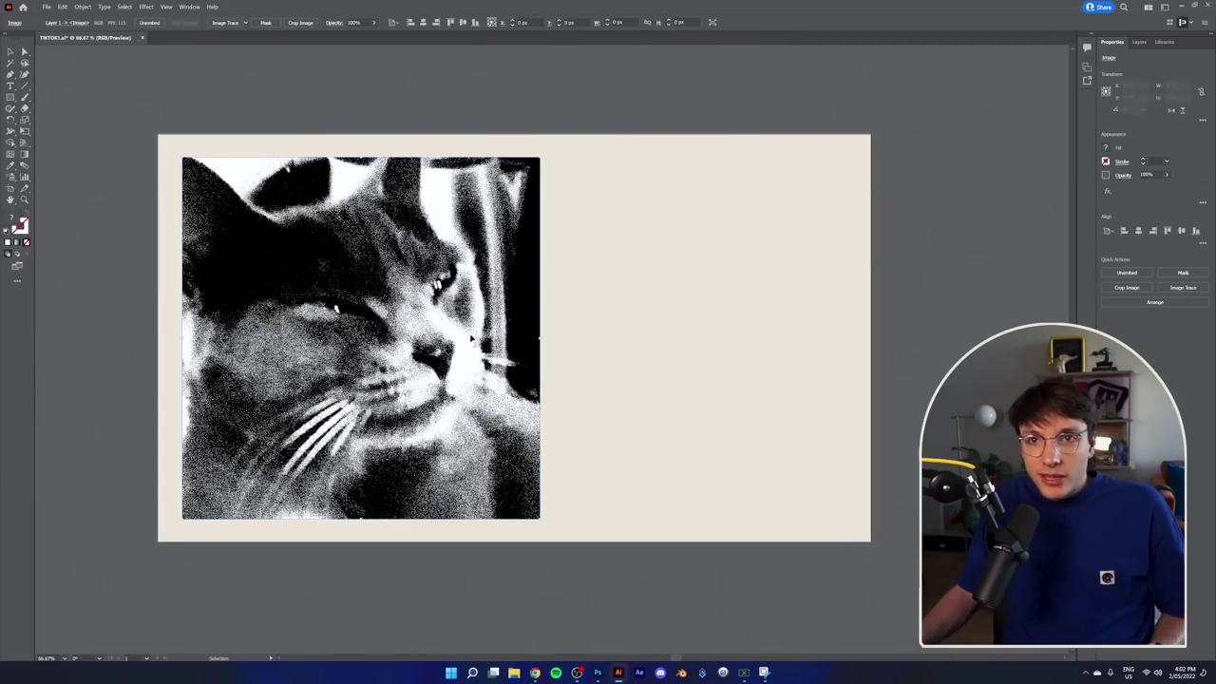
click(627, 266)
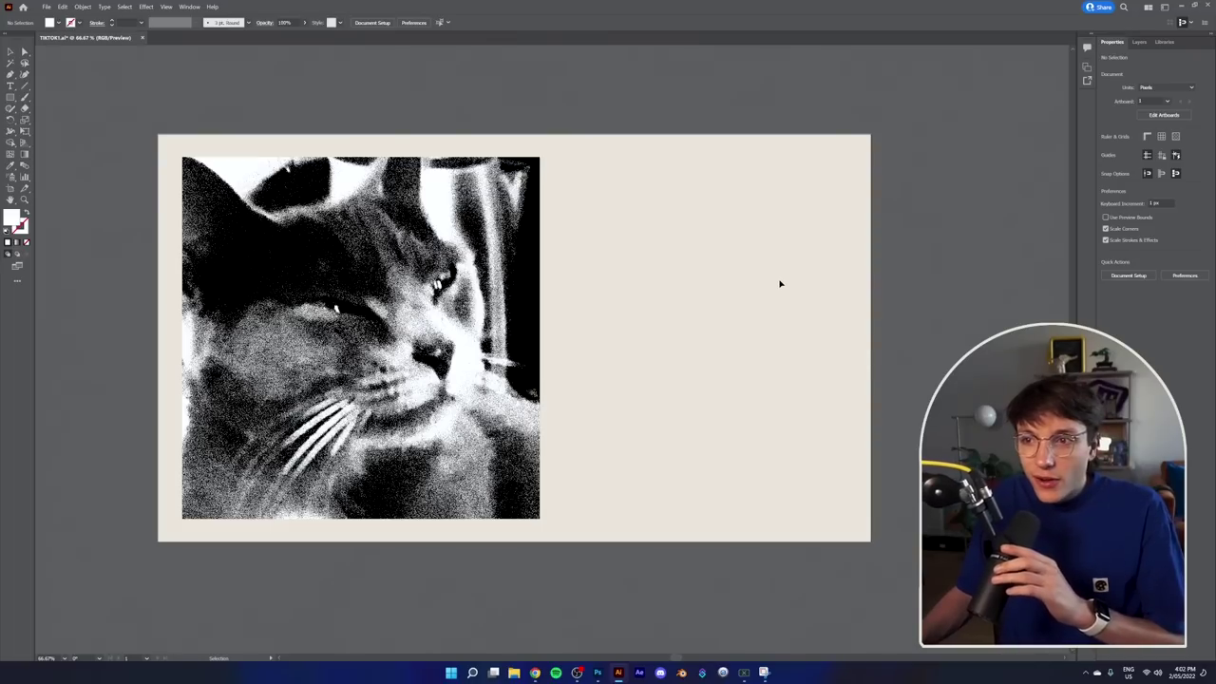
click(519, 296)
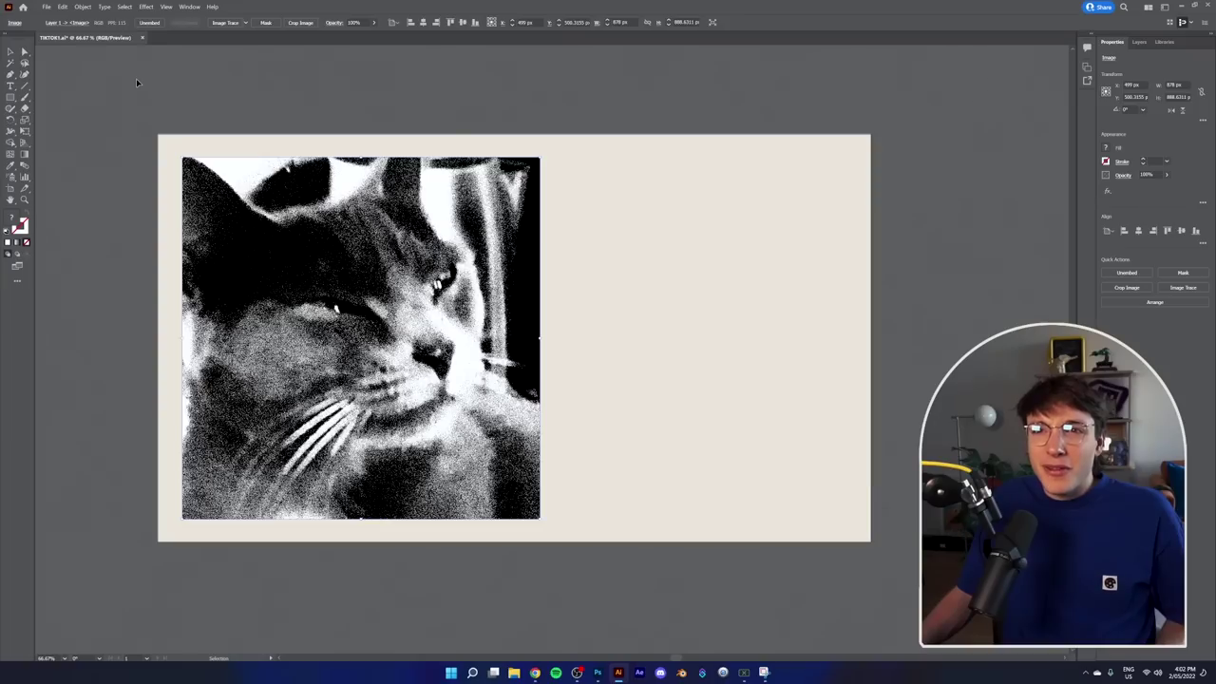
click(332, 23)
click(252, 38)
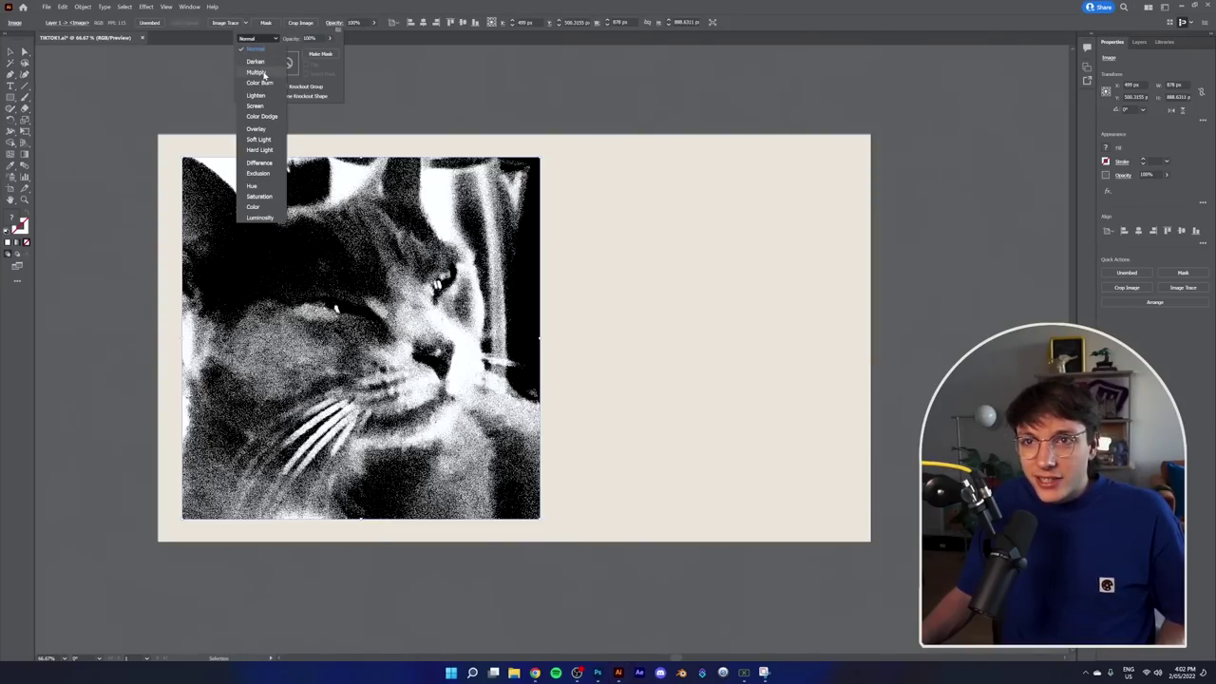
click(256, 73)
click(571, 114)
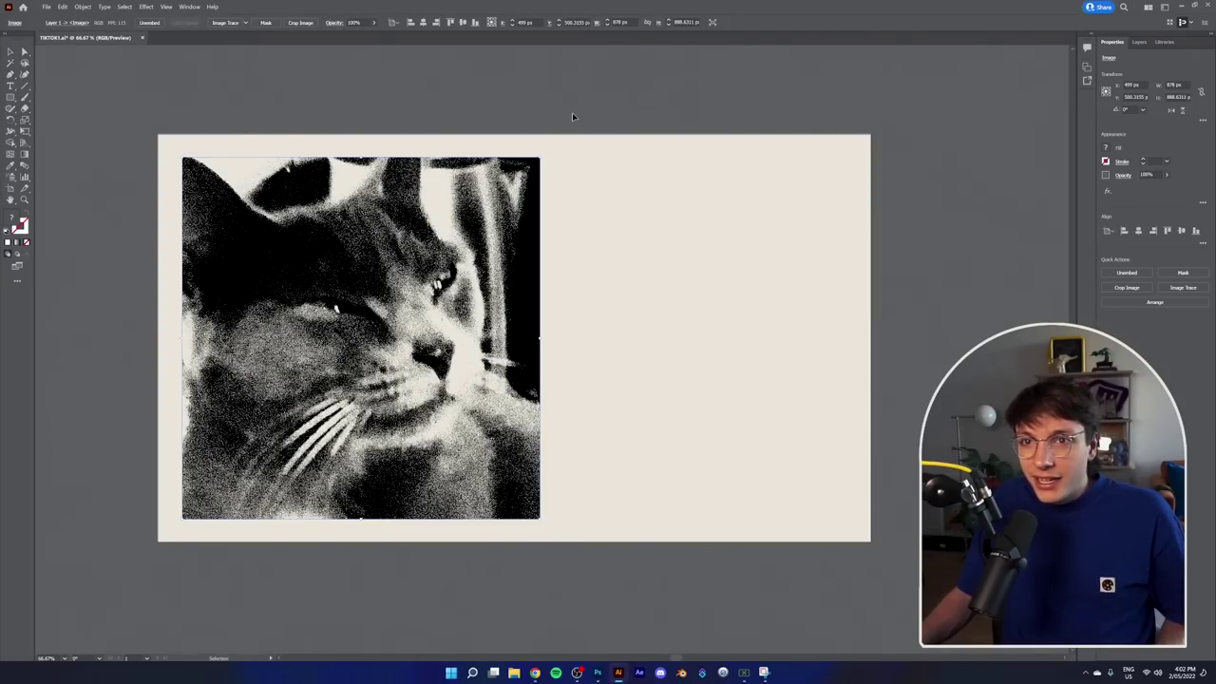
click(697, 147)
Step: Examine how the cat image's black grain blends with the beige background, both up close and at full view
scroll(228, 150, up, 5)
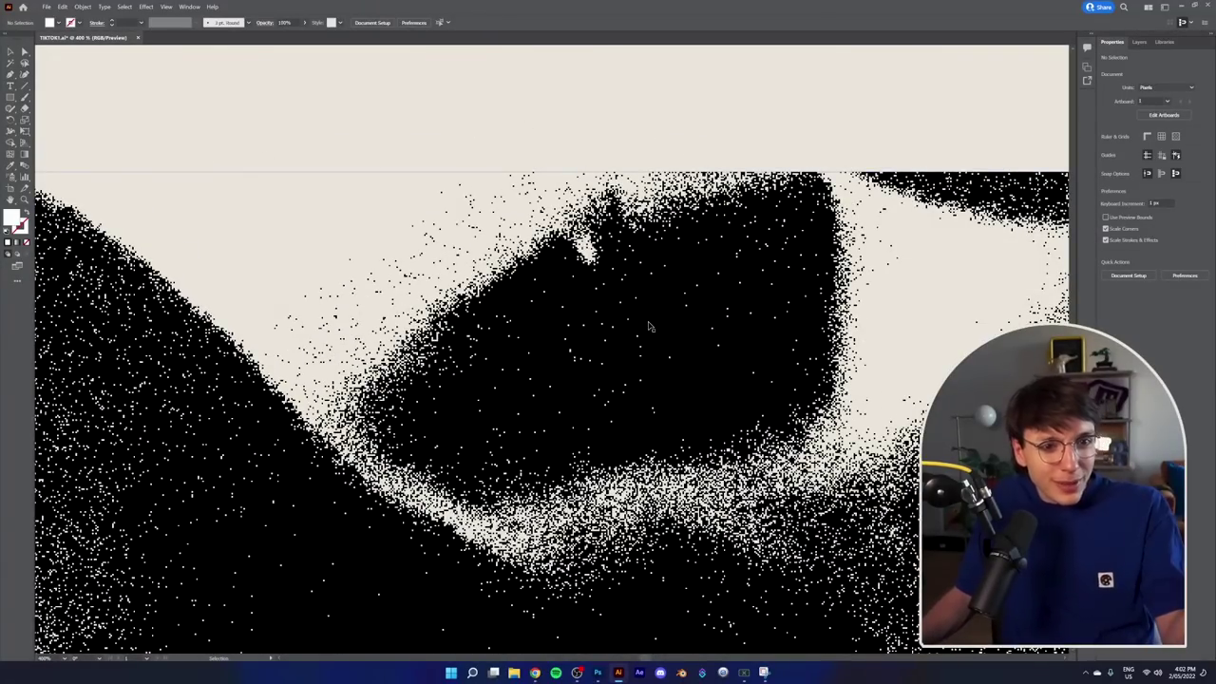
scroll(601, 276, down, 5)
scroll(685, 327, down, 3)
scroll(907, 384, up, 2)
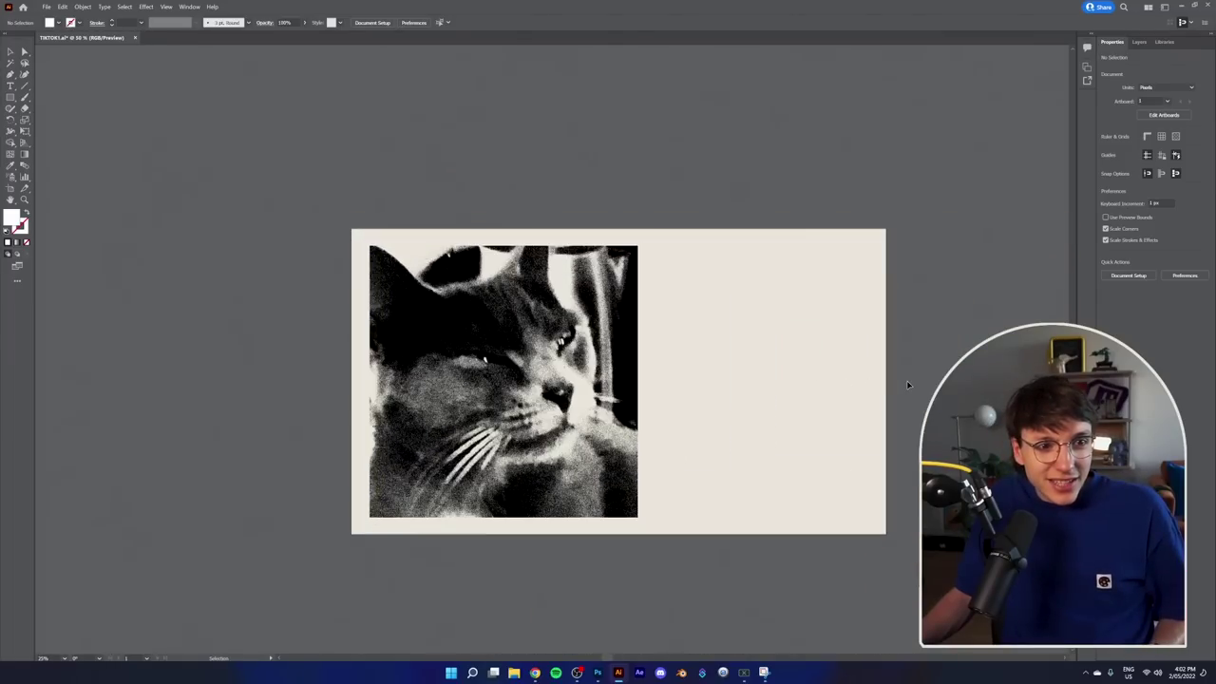
scroll(753, 399, up, 1)
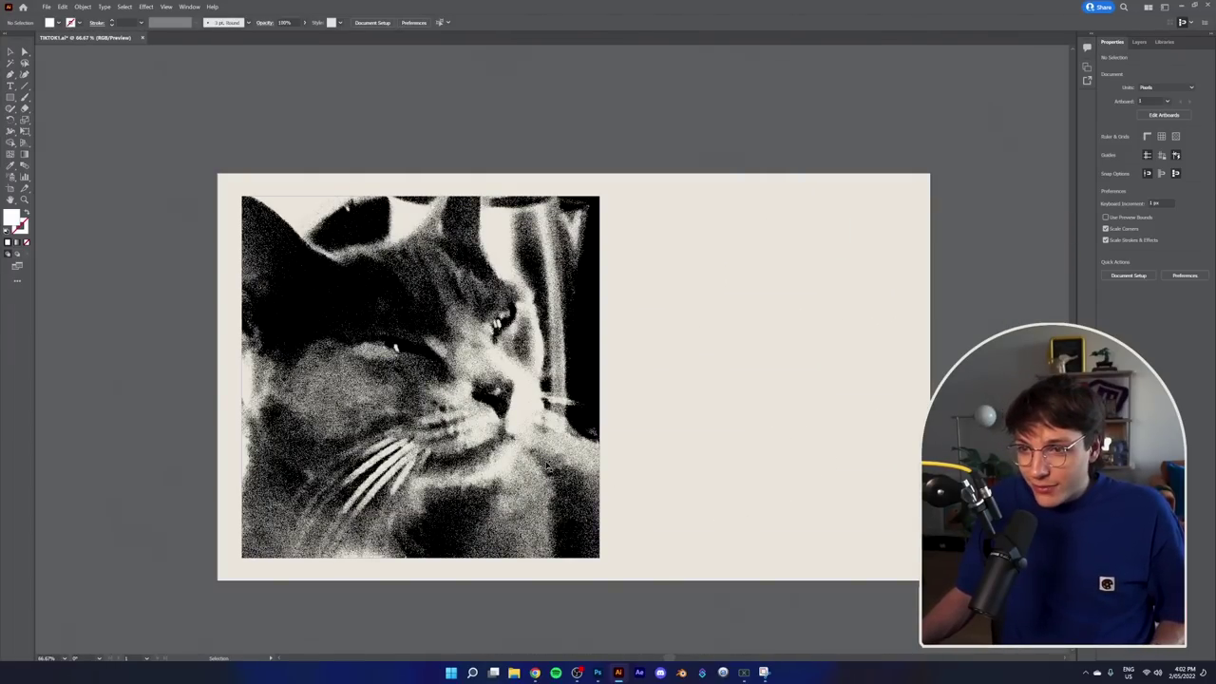
scroll(453, 416, up, 5)
scroll(405, 330, up, 3)
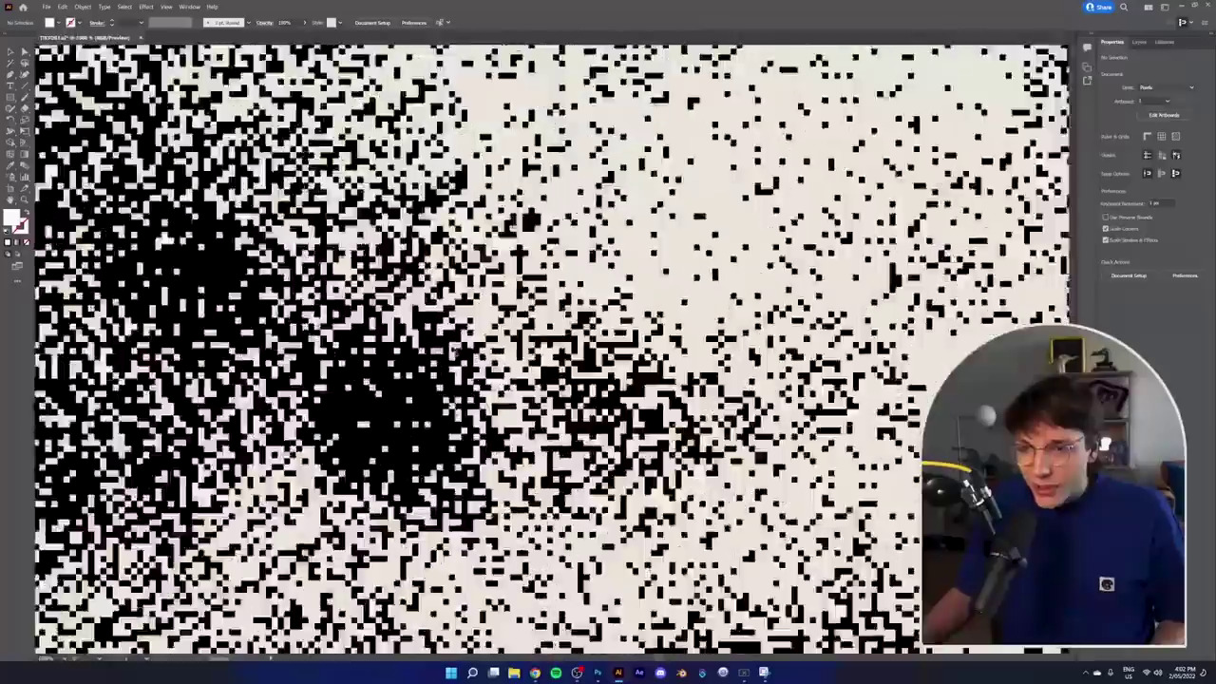
scroll(457, 347, down, 8)
Step: Try to image trace the cat picture with the High Fidelity Photo preset
click(439, 331)
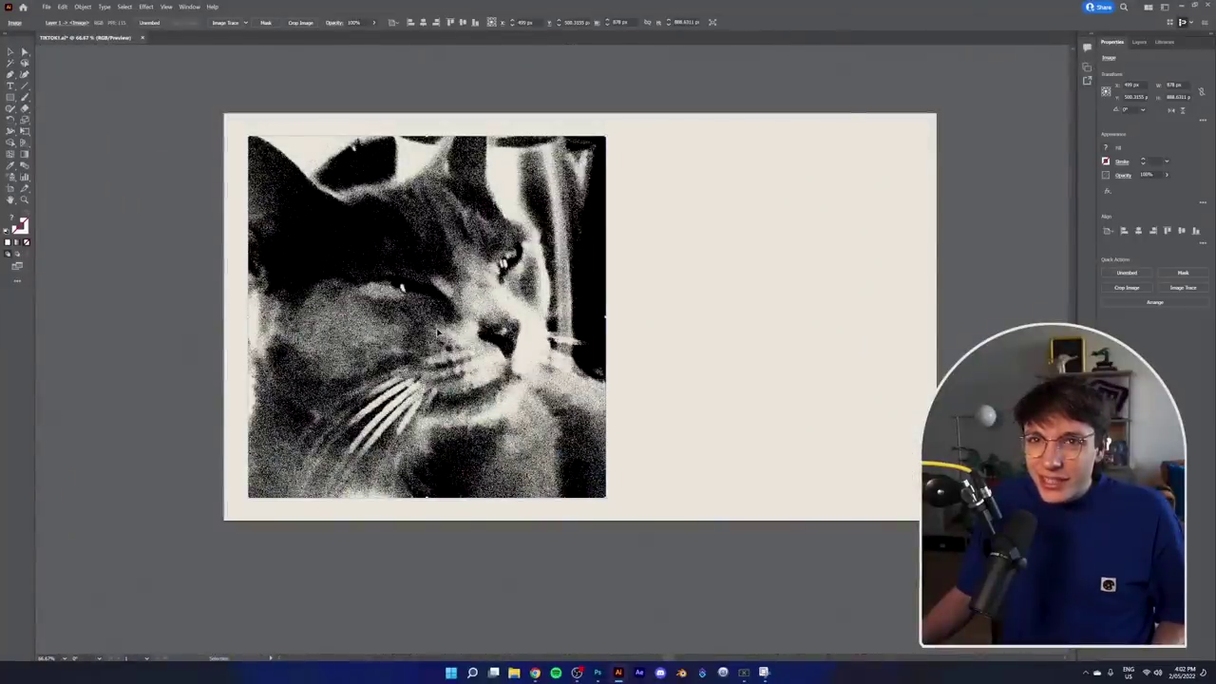
scroll(439, 331, up, 1)
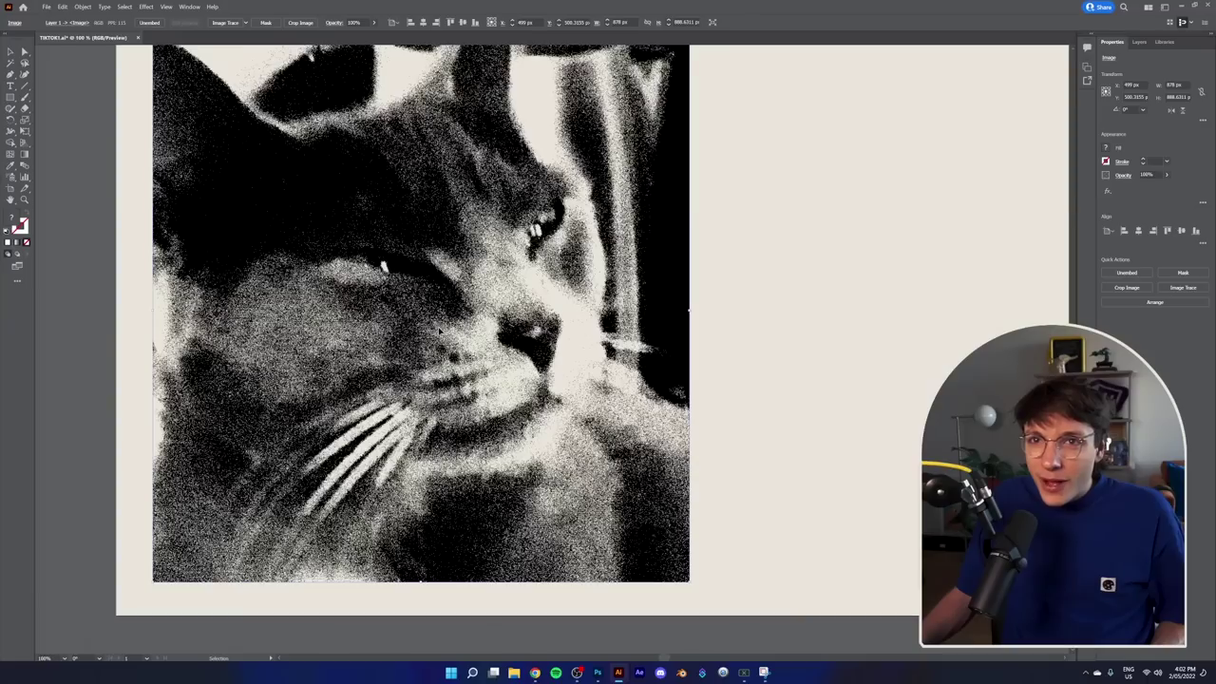
click(226, 23)
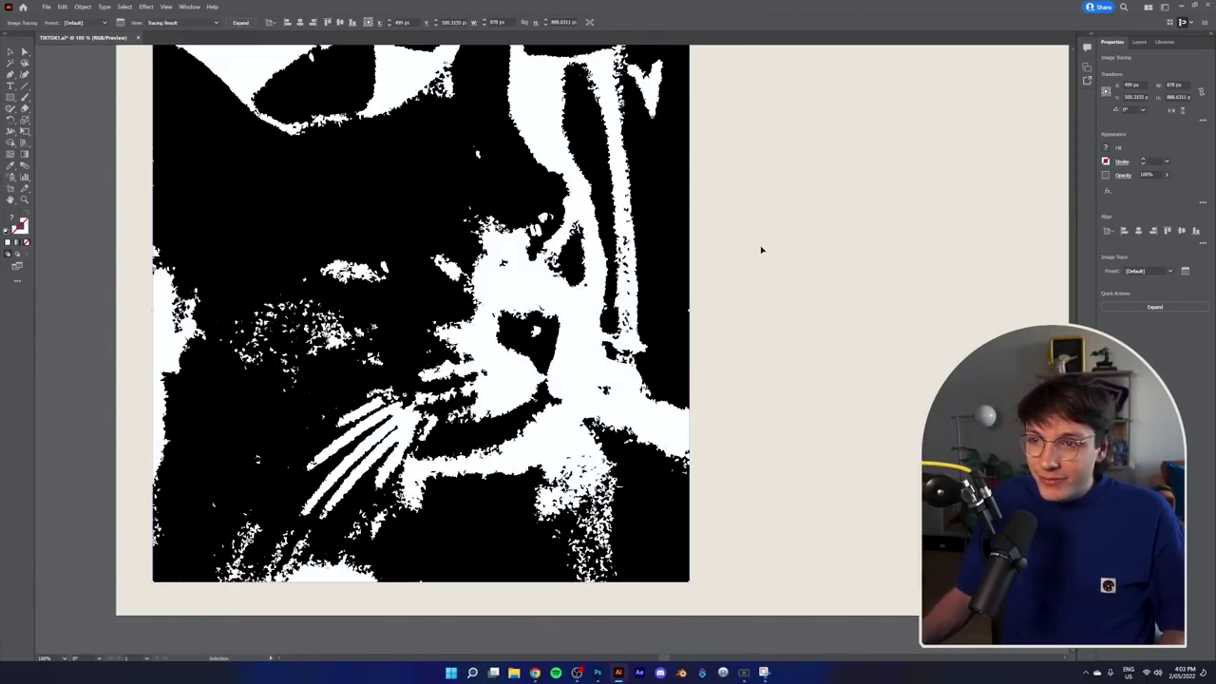
click(1171, 273)
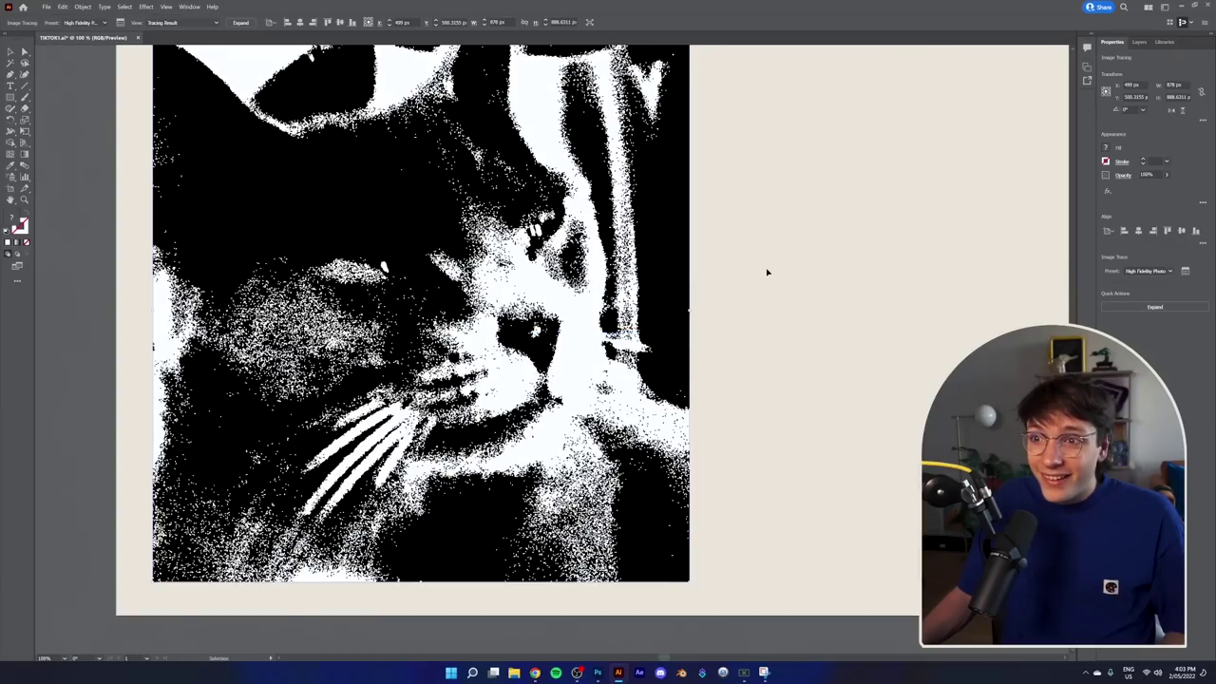
scroll(767, 272, down, 1)
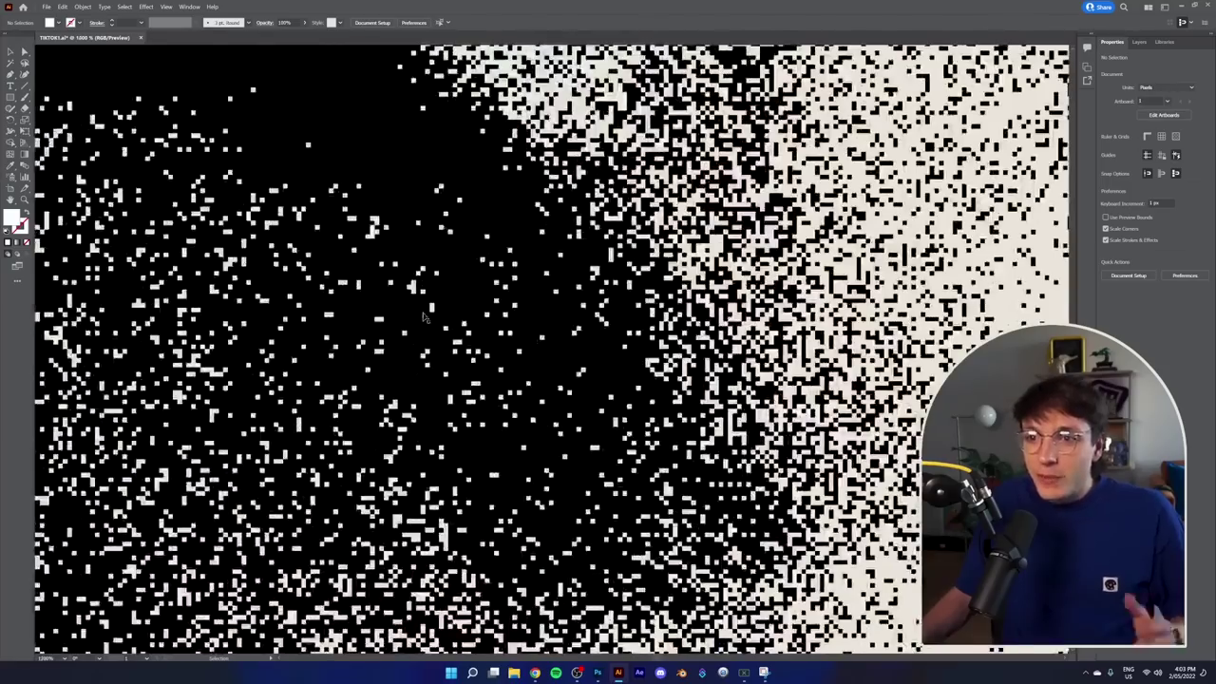
scroll(421, 294, down, 5)
scroll(655, 448, down, 5)
scroll(782, 484, up, 2)
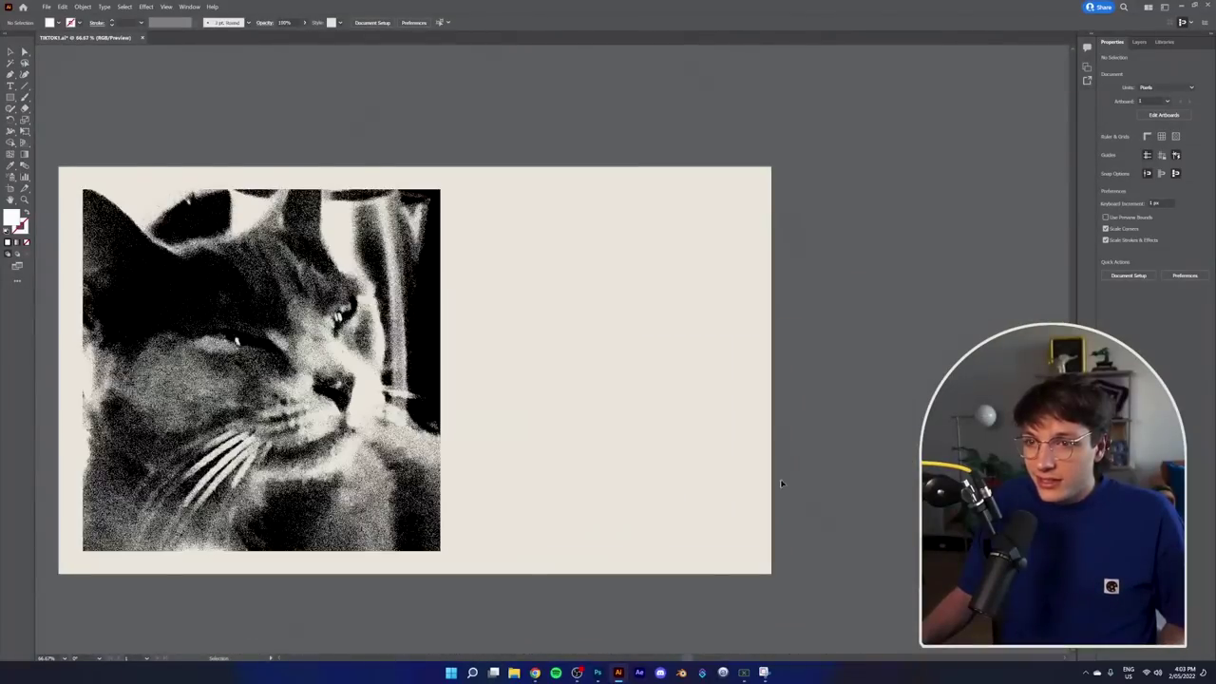
scroll(492, 444, down, 1)
scroll(491, 444, up, 1)
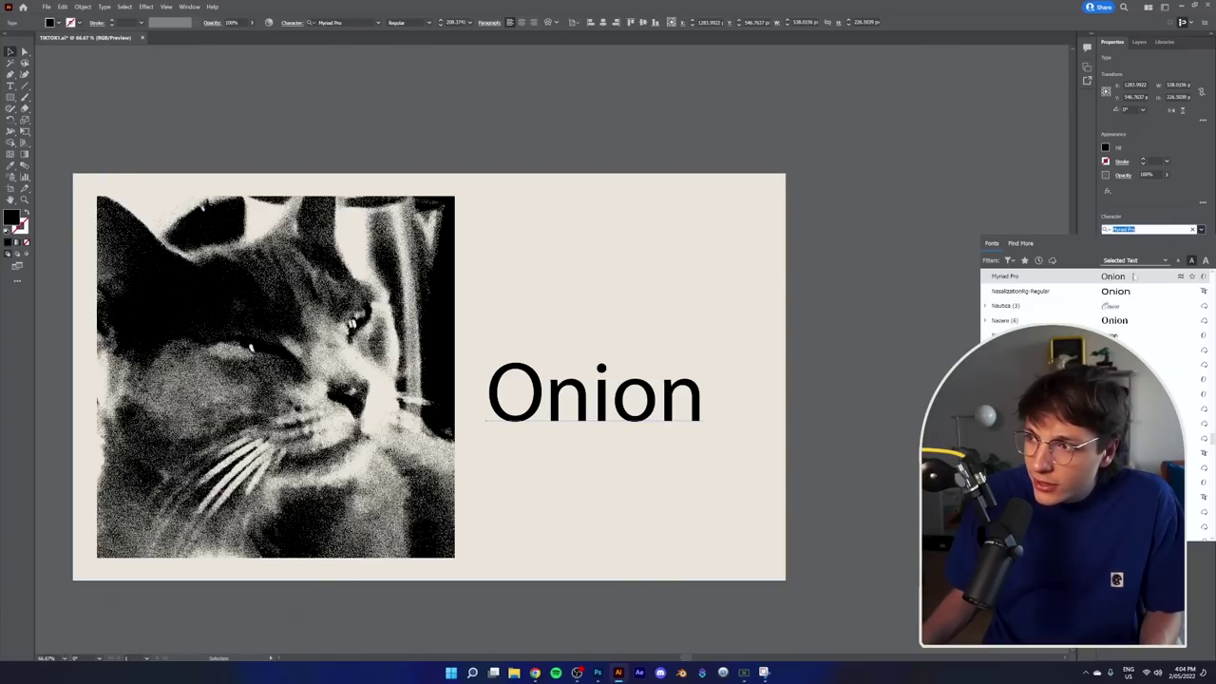
Step: Browse the font list for a suitable typeface for the word Onion, previewing candidates on the artboard
scroll(1097, 467, up, 5)
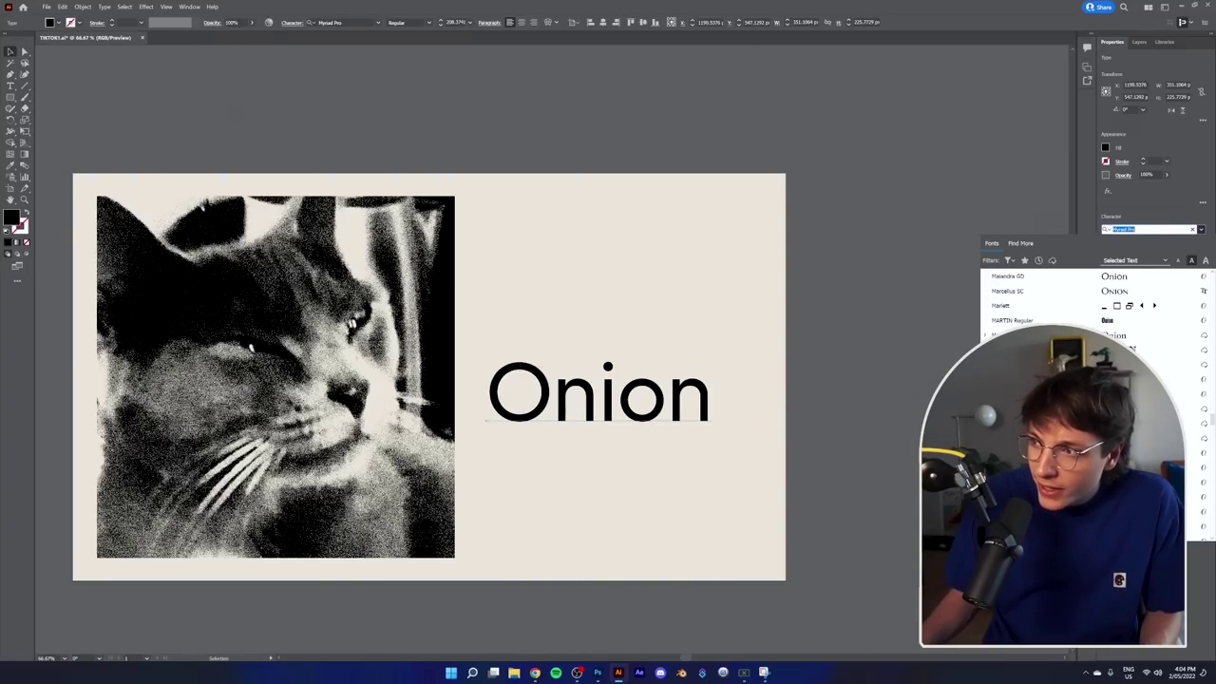
scroll(1097, 424, up, 9)
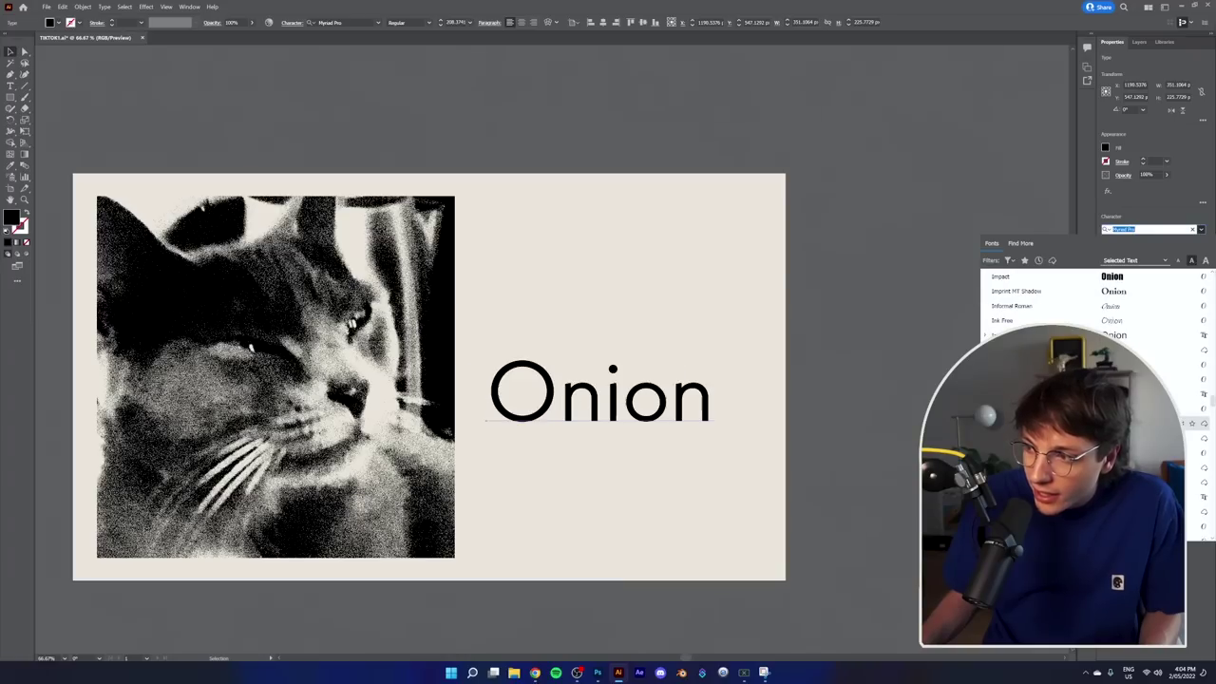
scroll(1093, 399, up, 3)
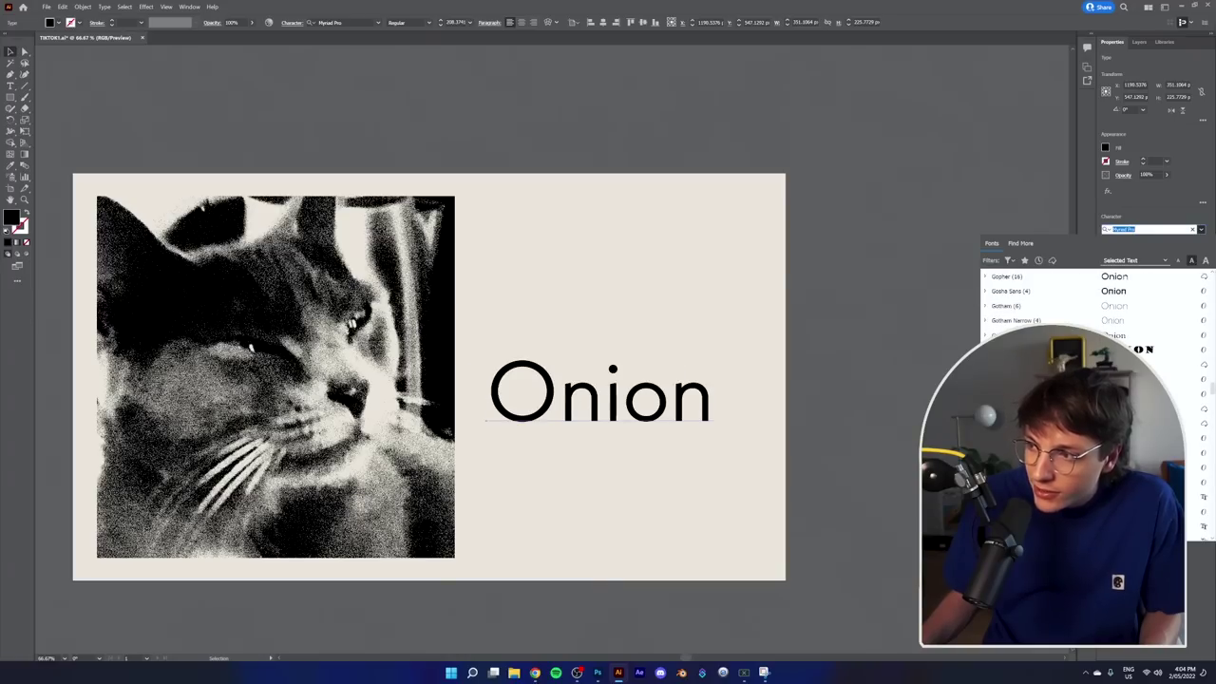
click(46, 7)
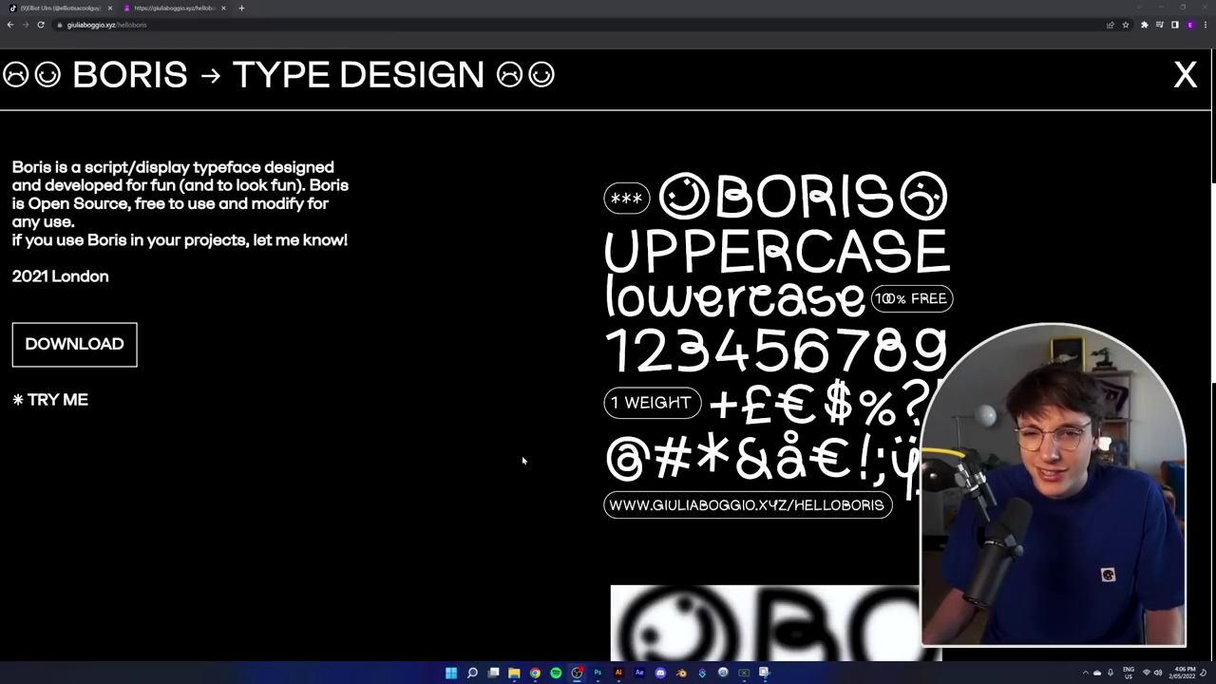
Step: Set the word Onion in the downloaded Boris Regular typeface and leave the text deselected
right_click(275, 472)
click(254, 466)
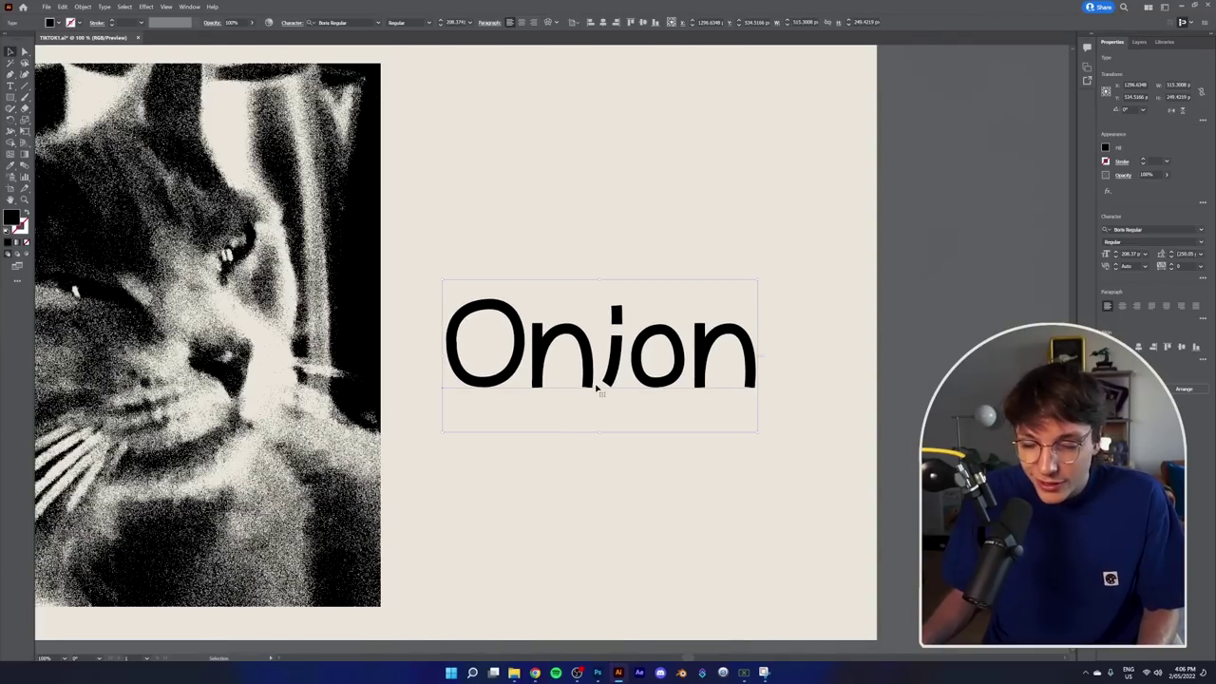
double_click(596, 386)
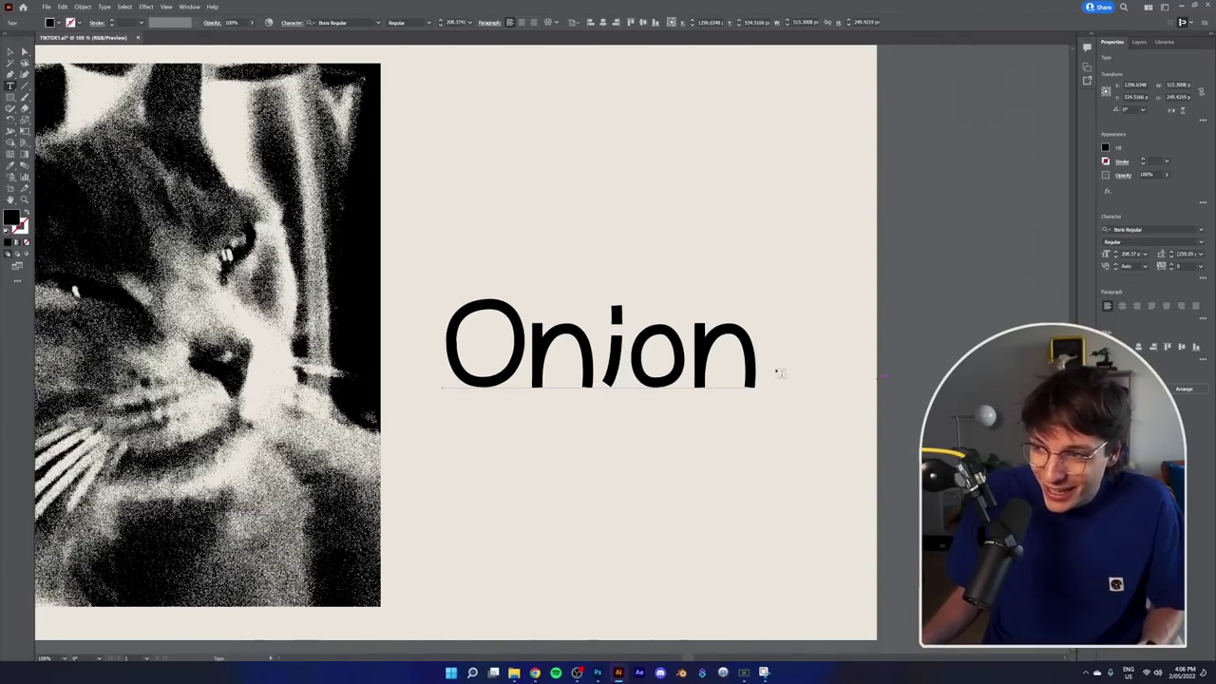
key(Escape)
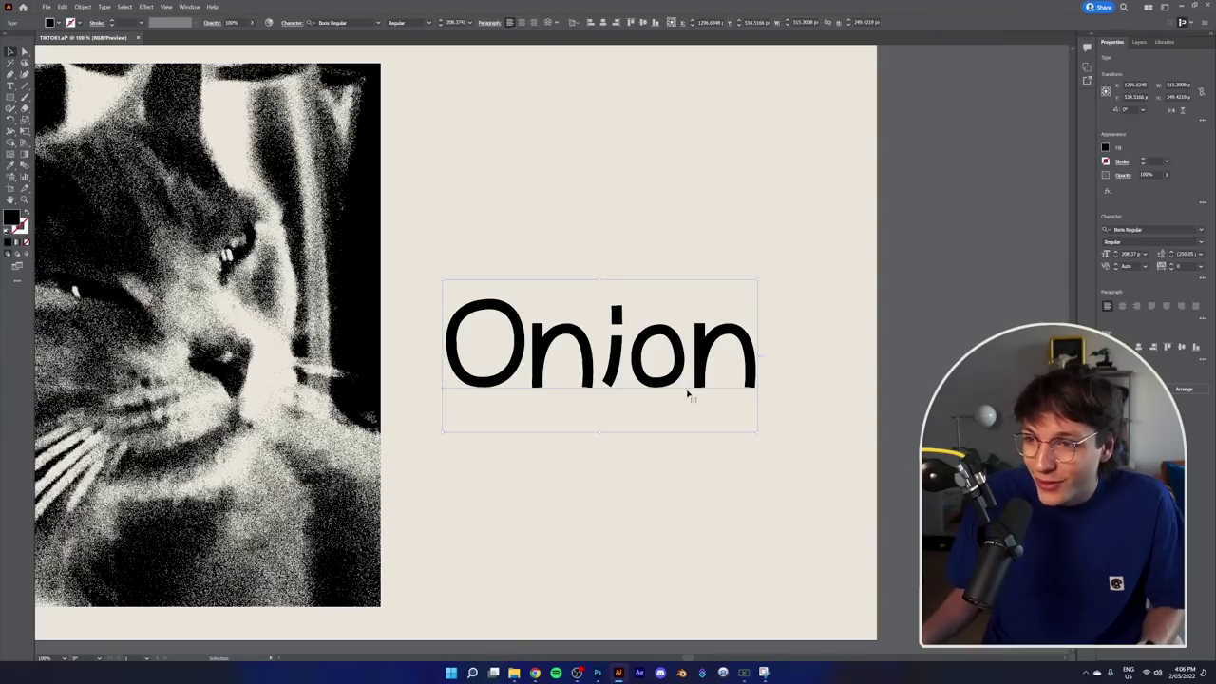
click(663, 193)
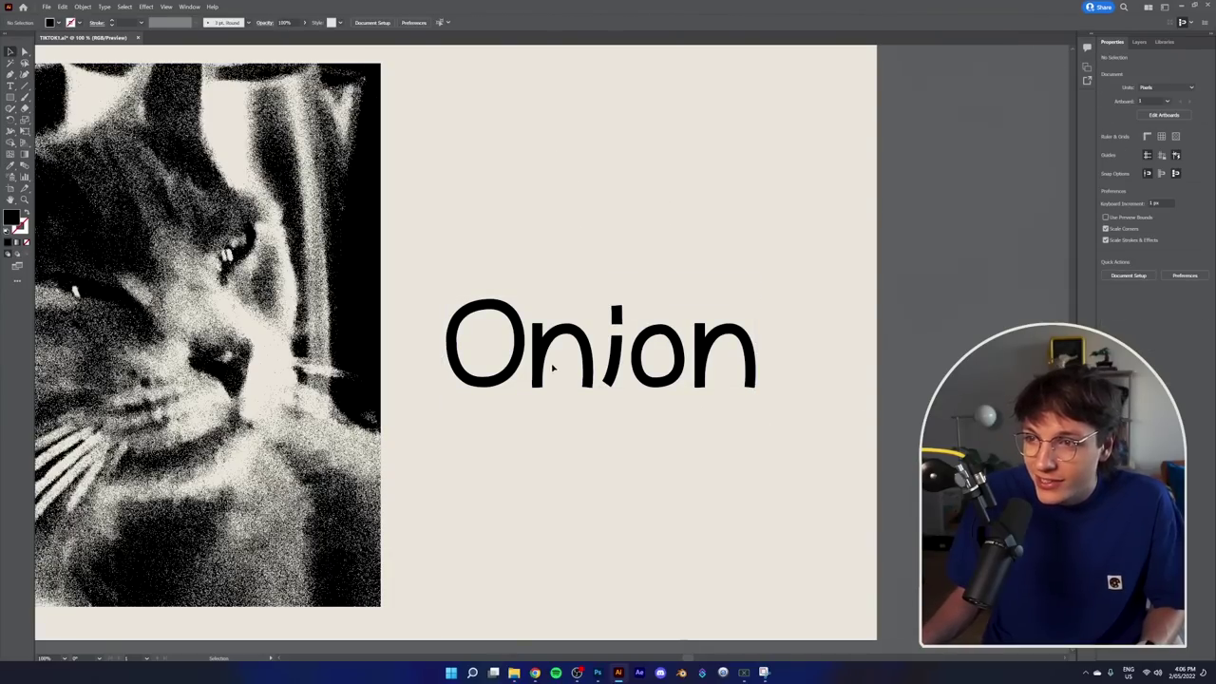
Step: Isolate the outlined word Onion and move its letters individually into a tighter, uneven arrangement
double_click(544, 354)
drag(543, 354, 600, 385)
drag(575, 340, 578, 314)
mouse_move(603, 366)
mouse_down()
mouse_move(607, 348)
mouse_move(625, 356)
mouse_up()
mouse_move(703, 341)
mouse_down()
mouse_move(684, 344)
mouse_move(690, 330)
mouse_up()
click(781, 370)
Step: Fine-tune the position of the letter i in Onion and exit the group's isolation
scroll(781, 369, down, 3)
scroll(790, 367, up, 2)
drag(768, 319, 576, 401)
click(655, 384)
drag(650, 379, 652, 379)
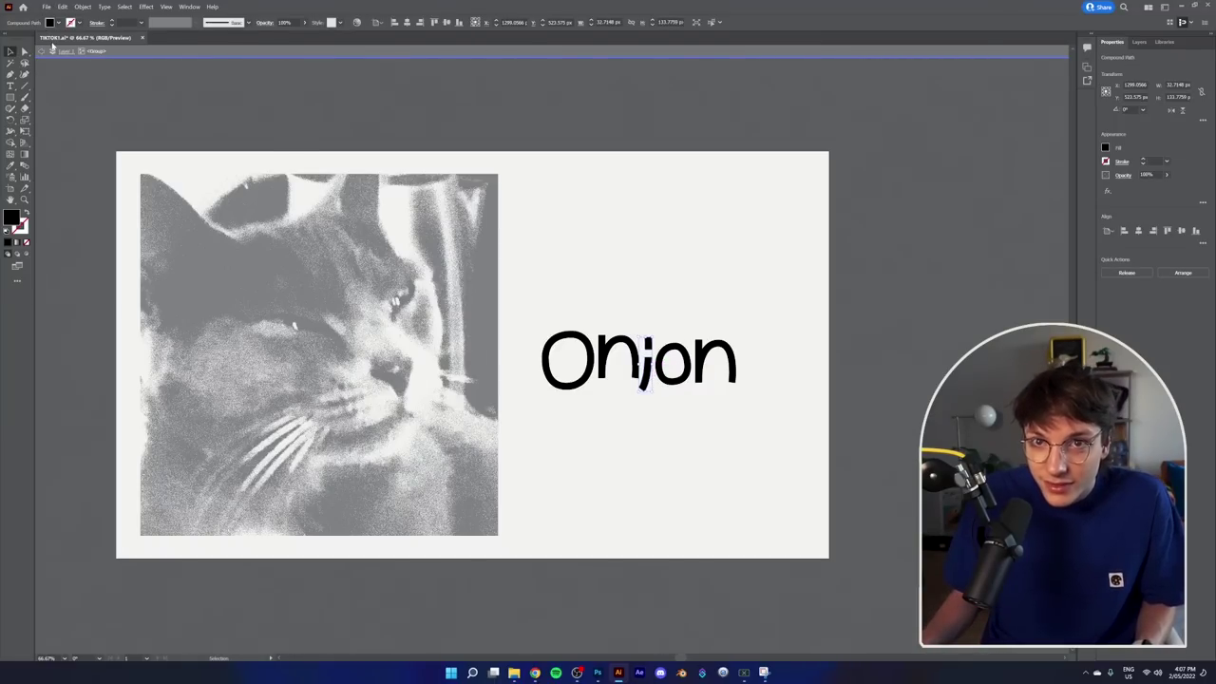
click(40, 52)
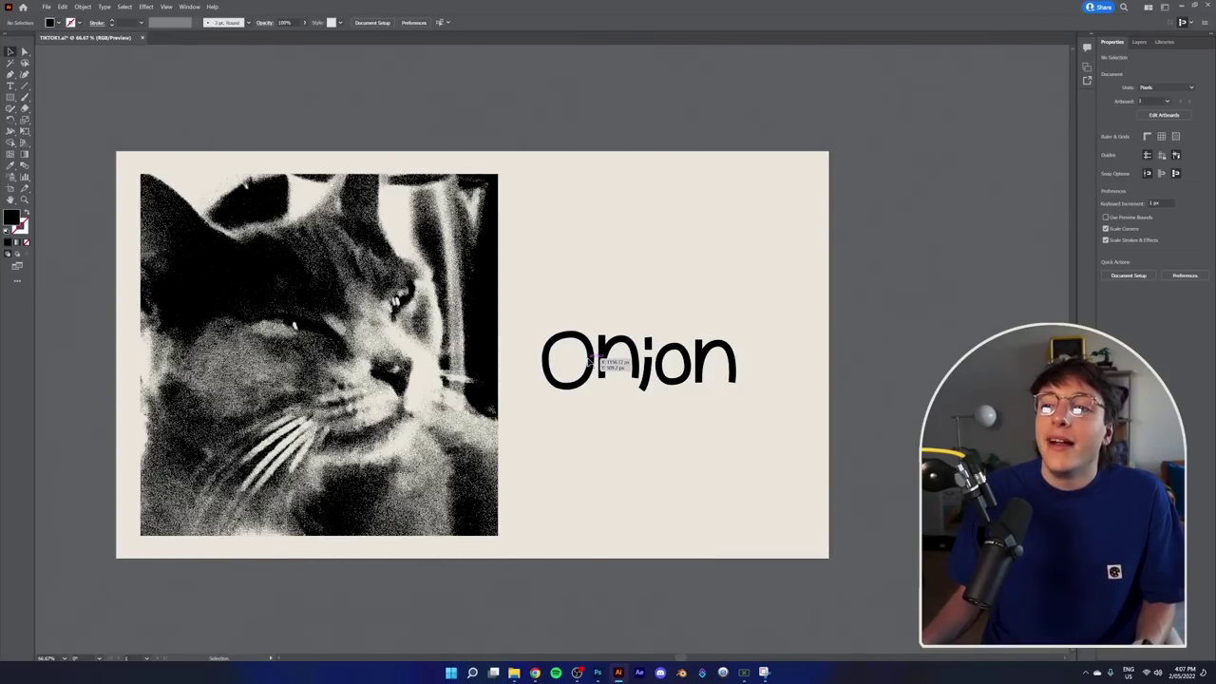
Step: Enlarge the Onion lettering to about 1258 px wide and move it down across the lower part of the cat image
click(559, 348)
drag(541, 331, 224, 231)
drag(483, 326, 491, 438)
click(595, 362)
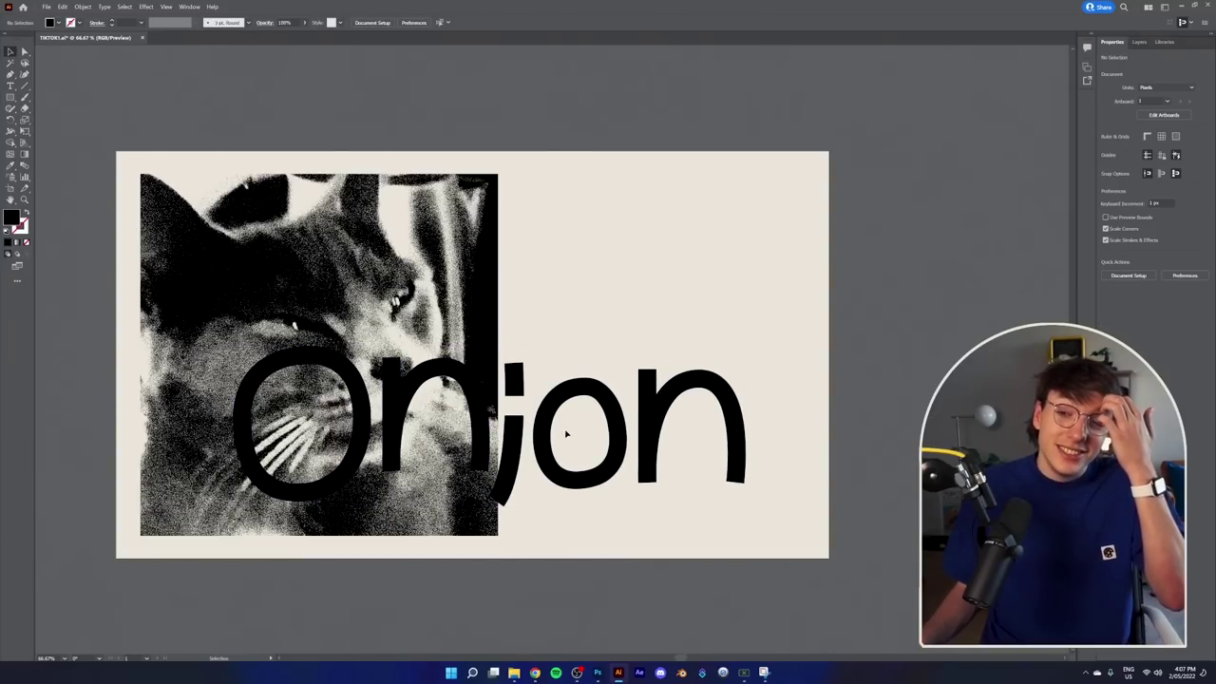
Step: Fill the Onion lettering with orange-red (RGB 255, 82, 6) and shift it slightly to the right over the cat
click(570, 394)
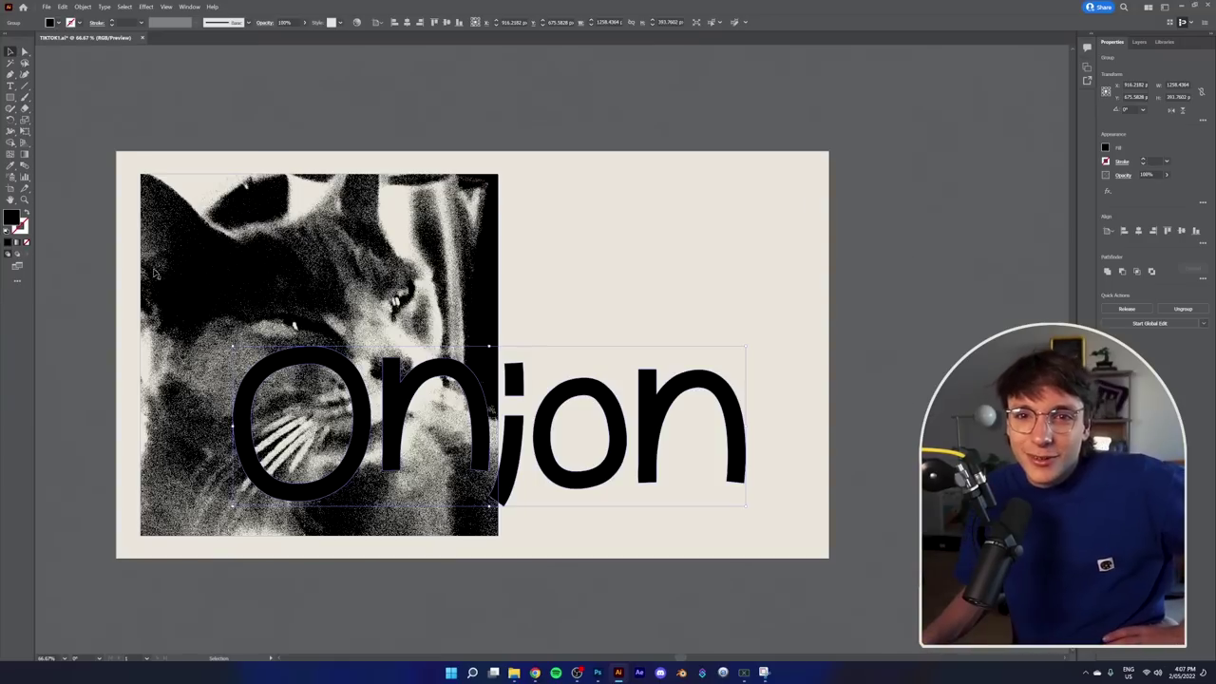
double_click(11, 217)
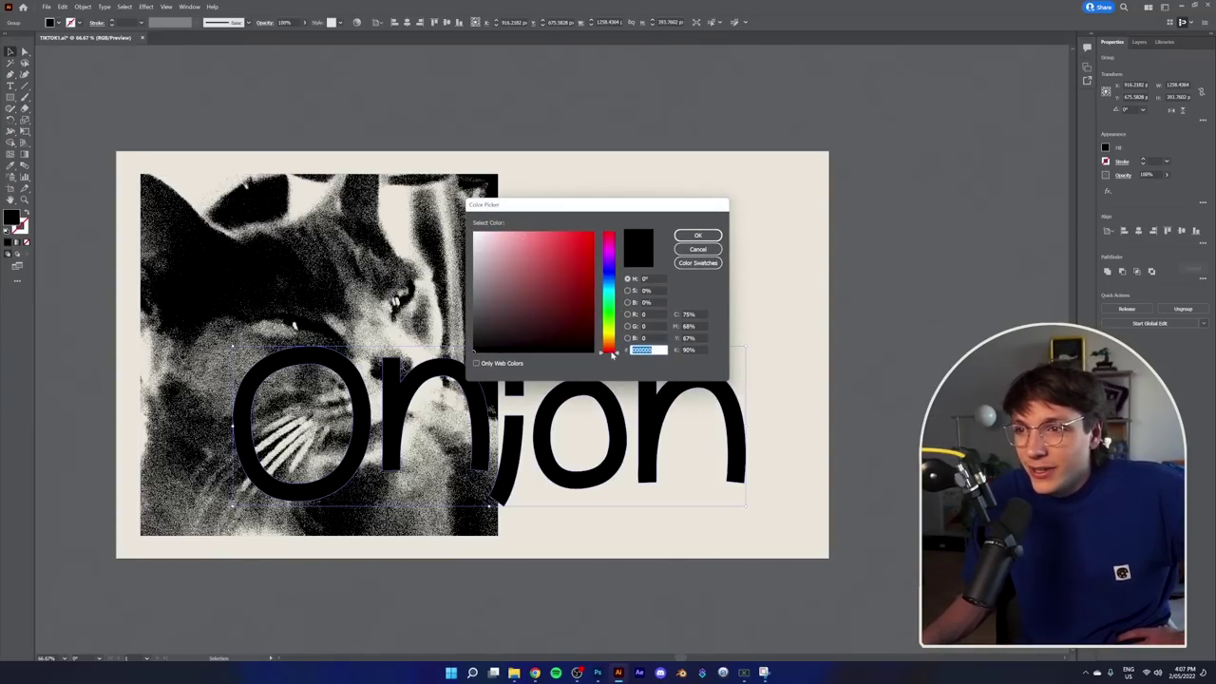
drag(613, 353, 612, 347)
drag(584, 205, 657, 139)
click(662, 163)
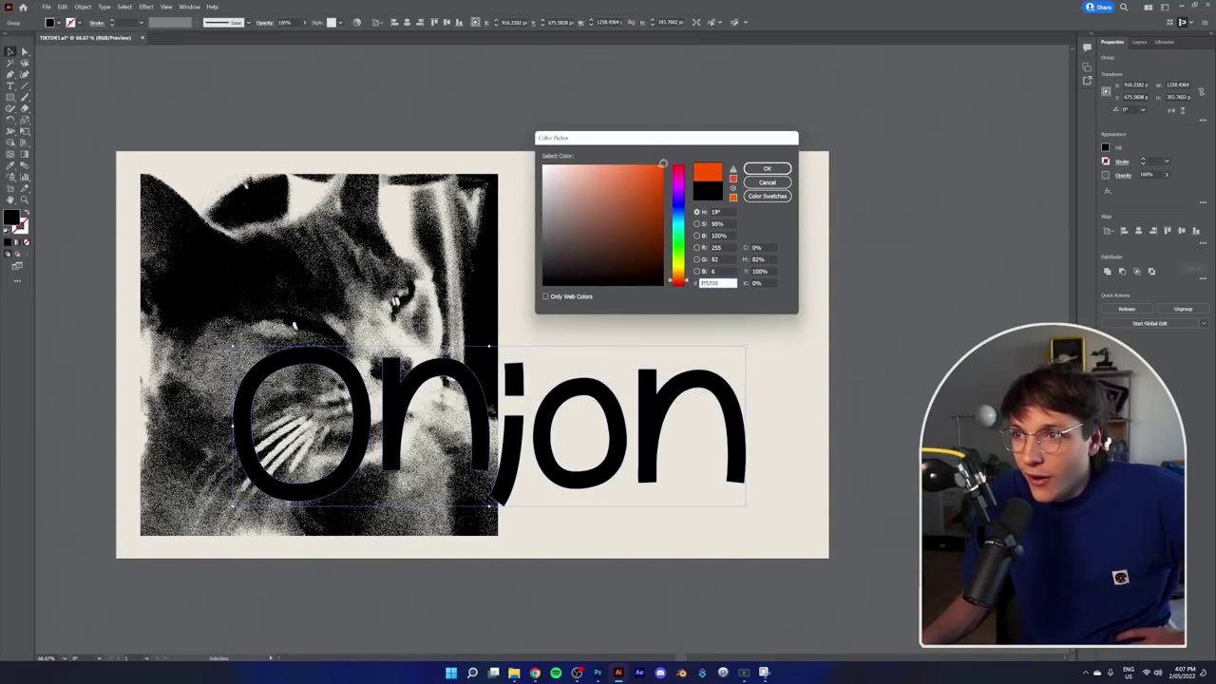
click(767, 168)
click(779, 279)
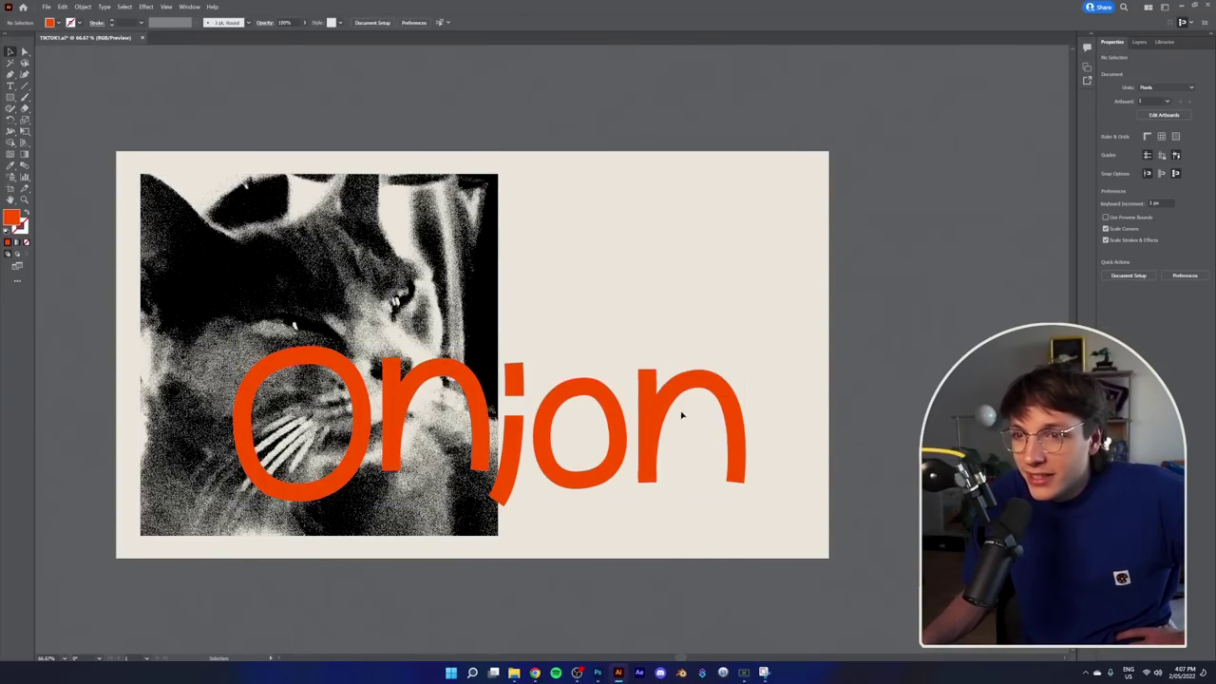
mouse_move(590, 394)
mouse_down()
mouse_move(588, 262)
mouse_move(595, 407)
mouse_move(611, 398)
mouse_up()
click(679, 271)
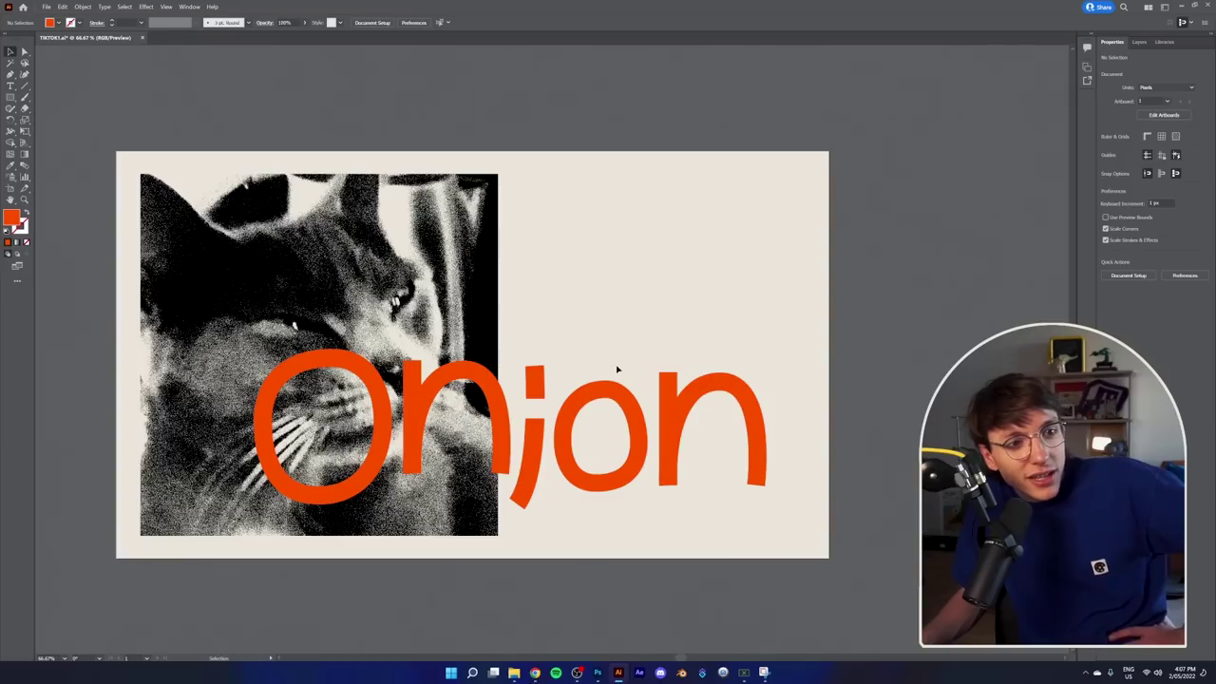
Step: Add a black 4 pt stroke to the Onion lettering
click(607, 388)
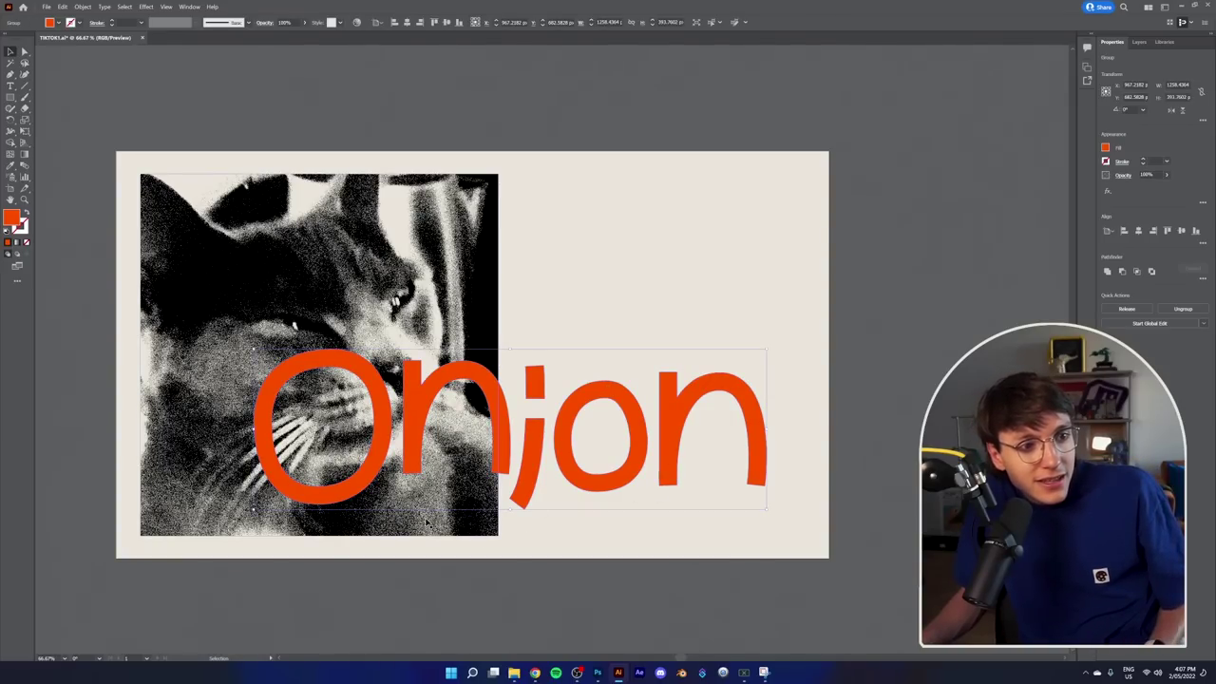
click(80, 23)
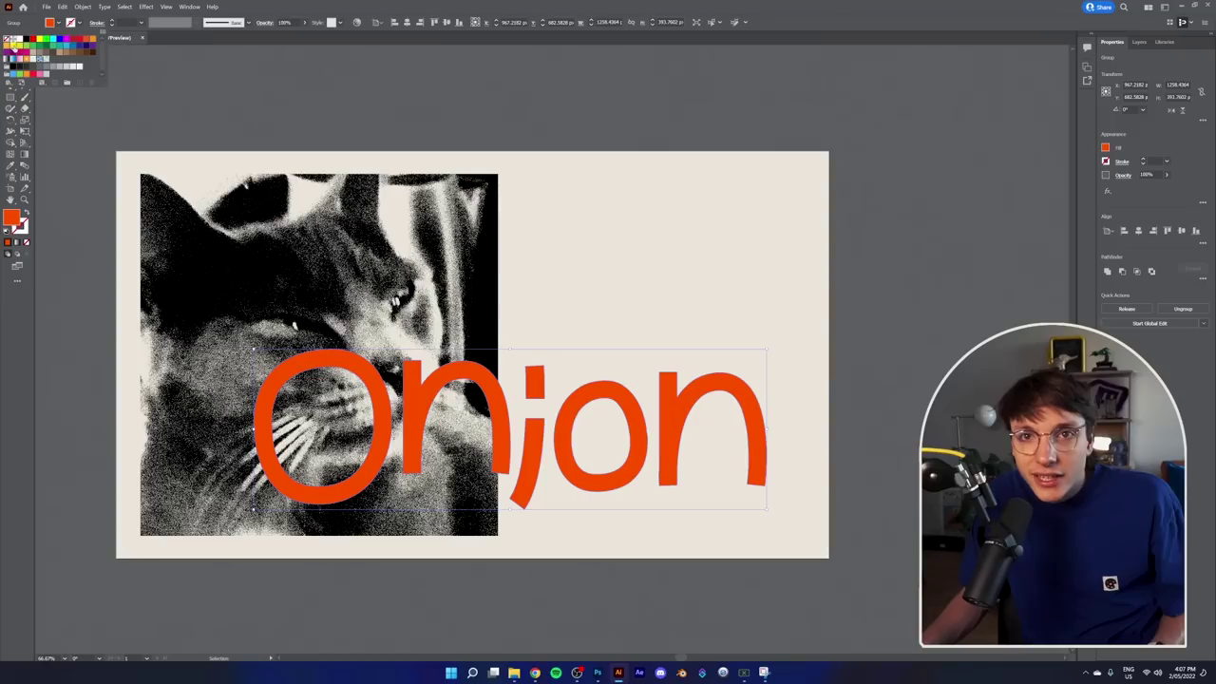
click(27, 39)
click(81, 22)
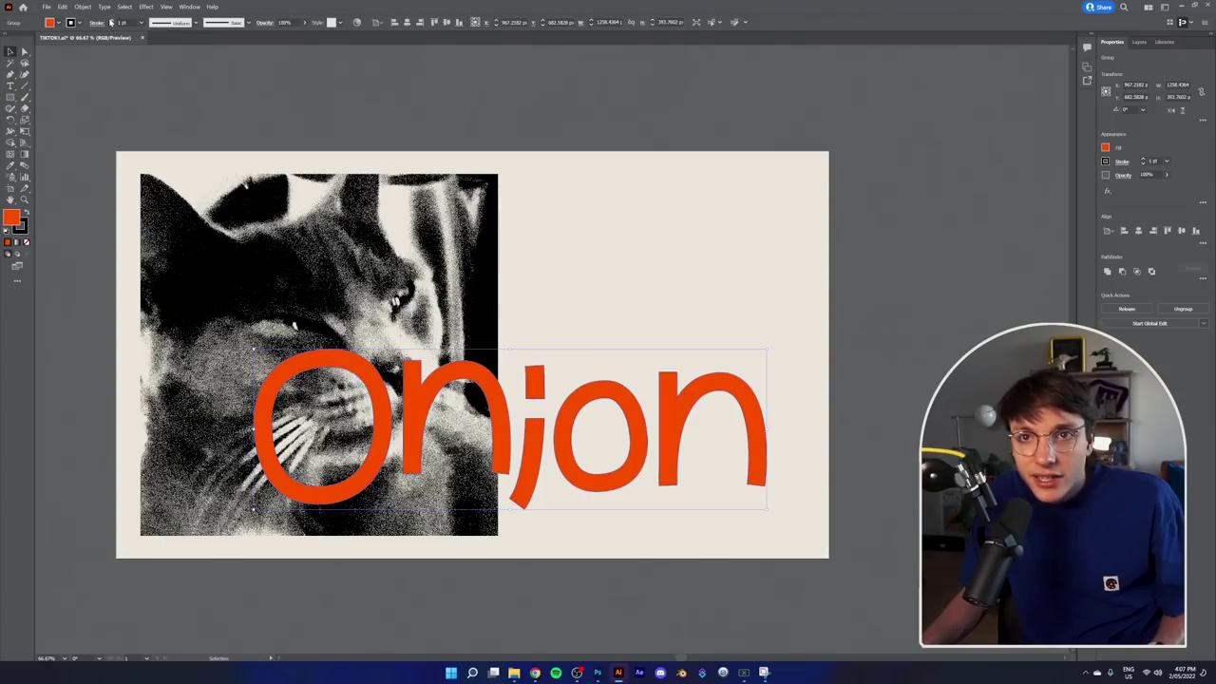
click(111, 20)
click(111, 20)
click(111, 20)
click(562, 244)
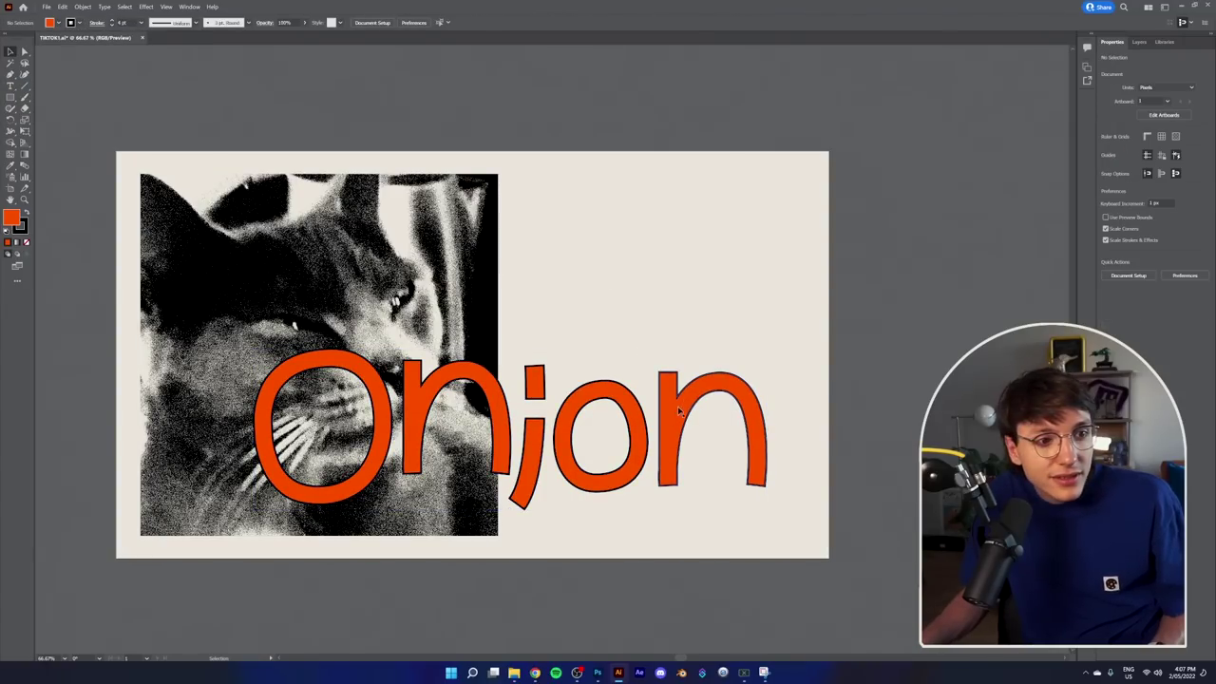
Step: Change the Onion lettering's stroke colour to the beige #e8e3d4
click(601, 380)
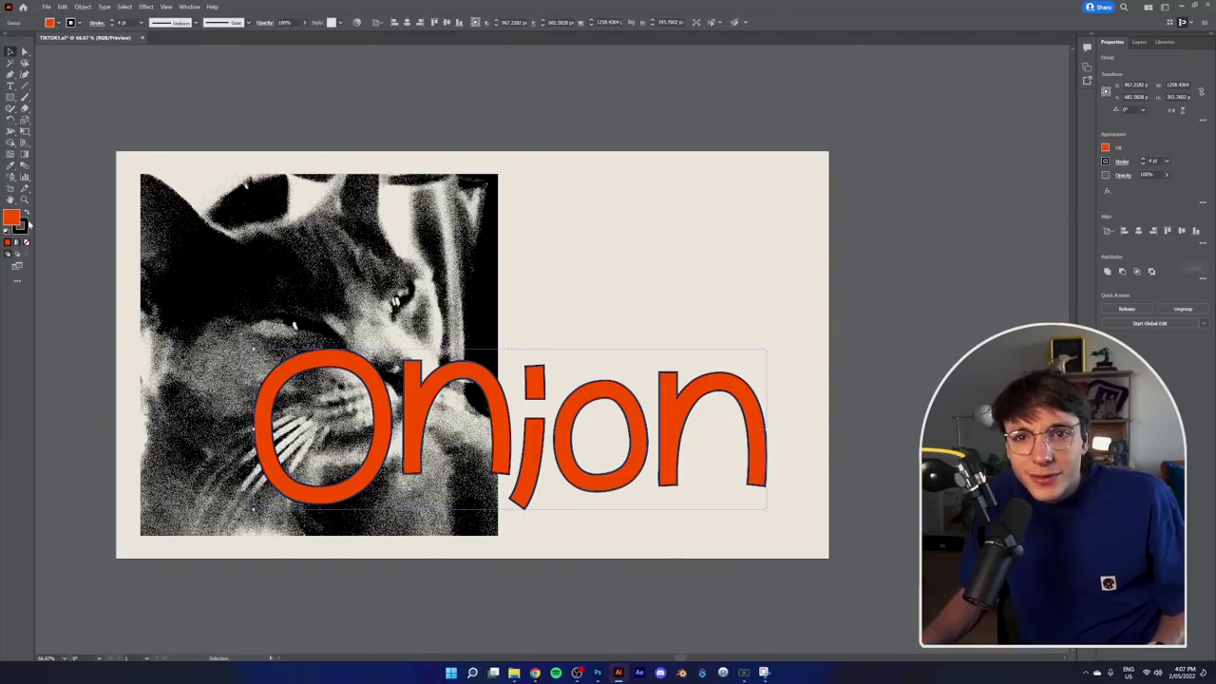
double_click(23, 227)
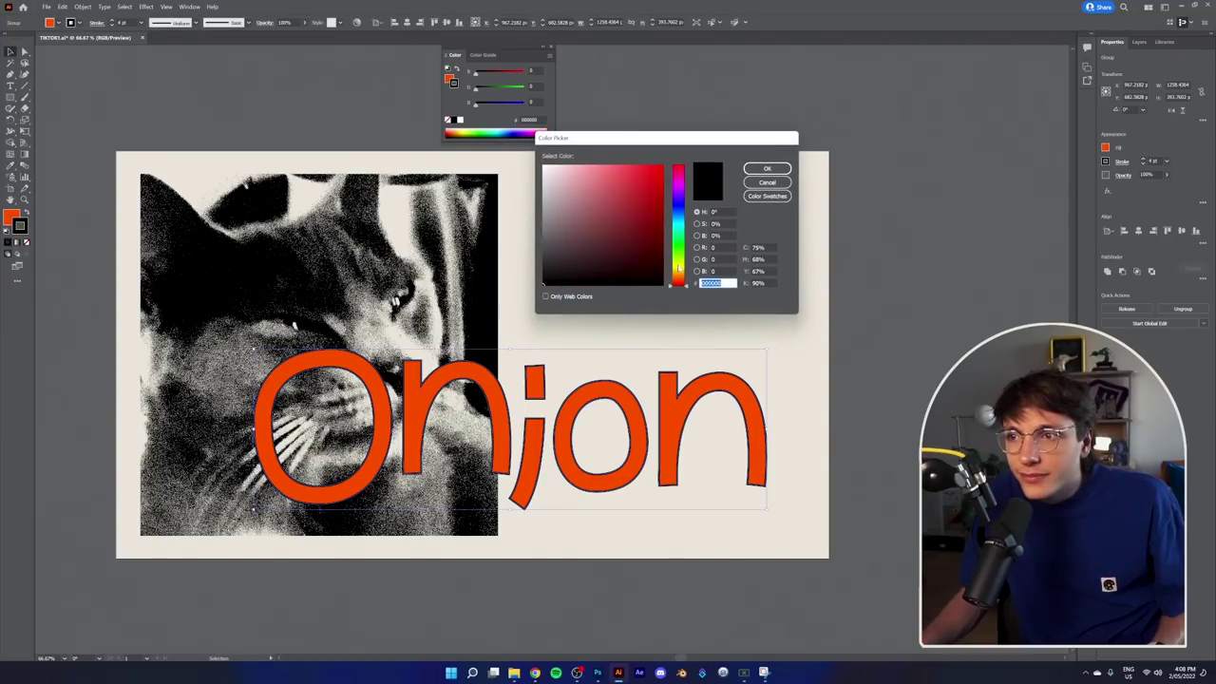
text(e8e3d4)
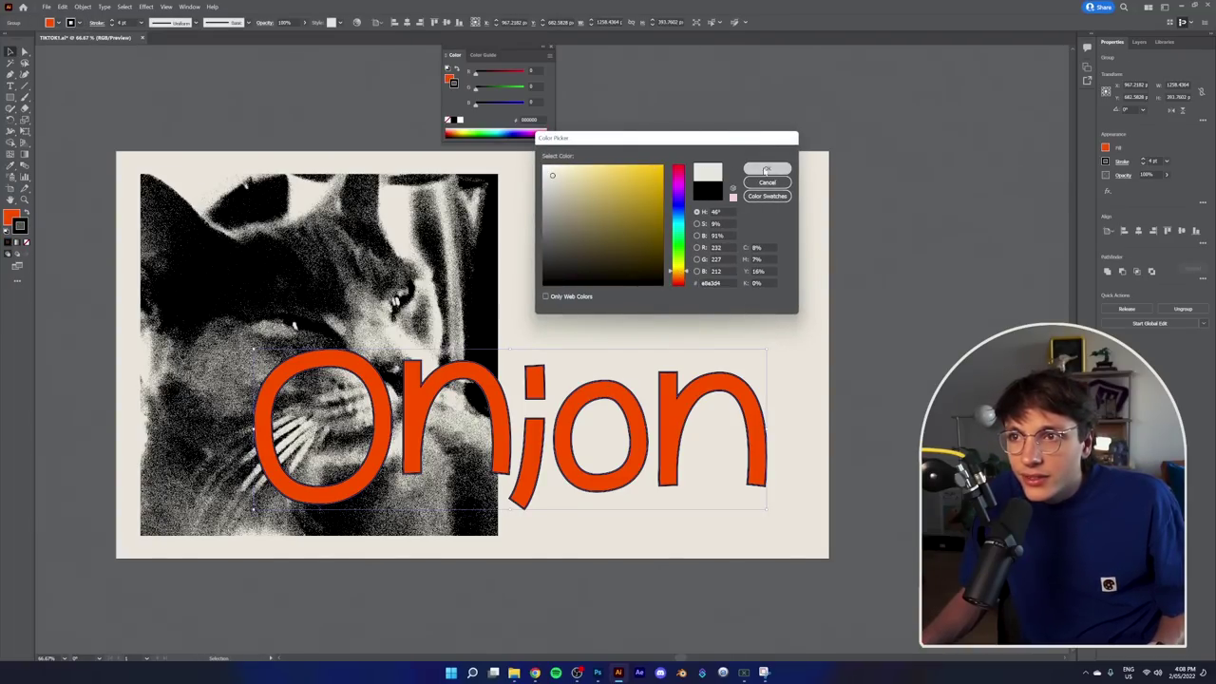
click(766, 170)
click(728, 196)
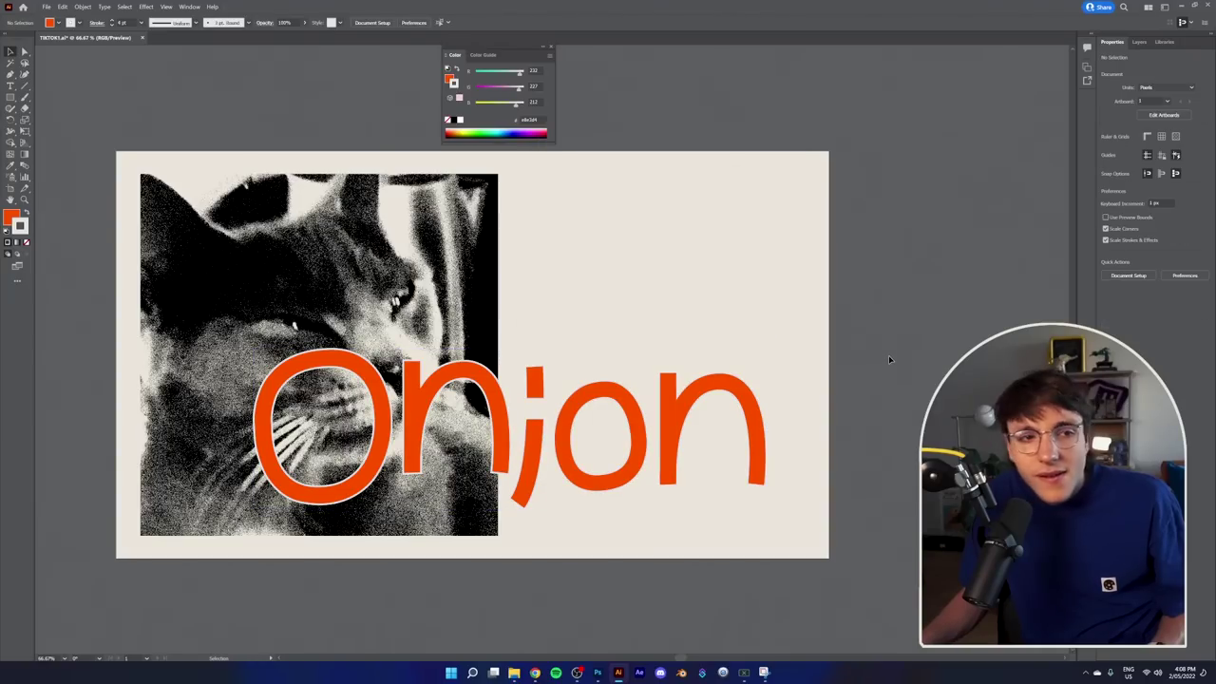
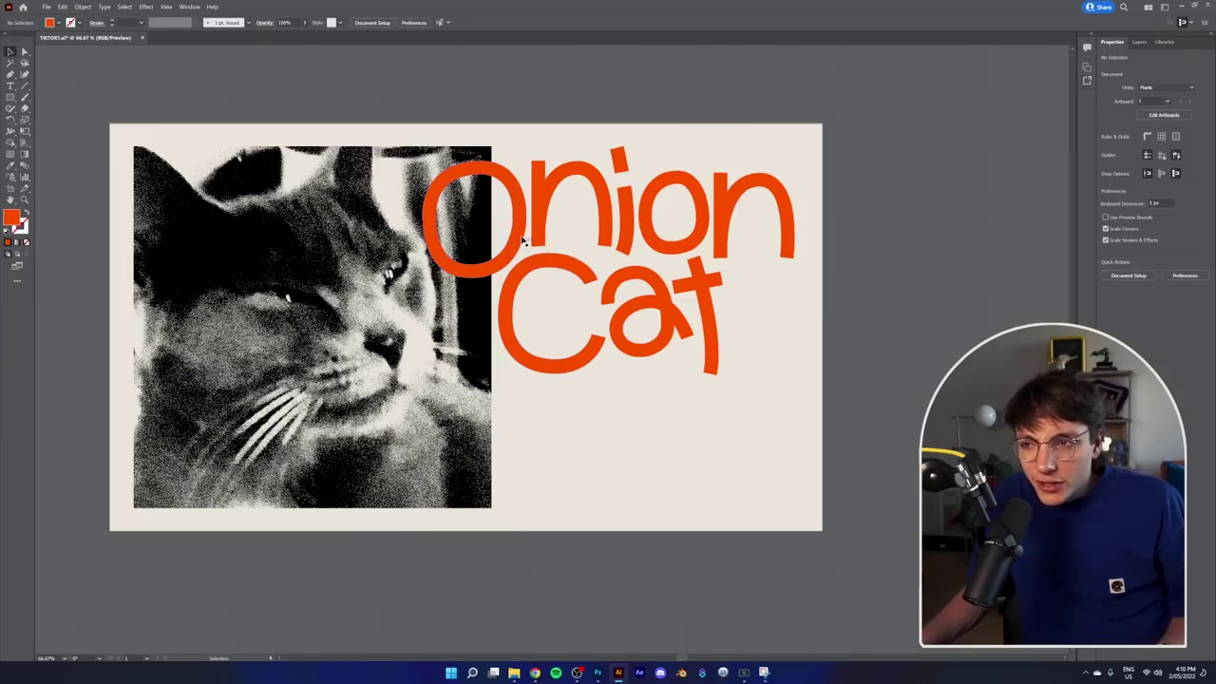
Step: Recolour the whole Onion Cat lettering with an orange fill of RGB 255, 151, 0
click(522, 231)
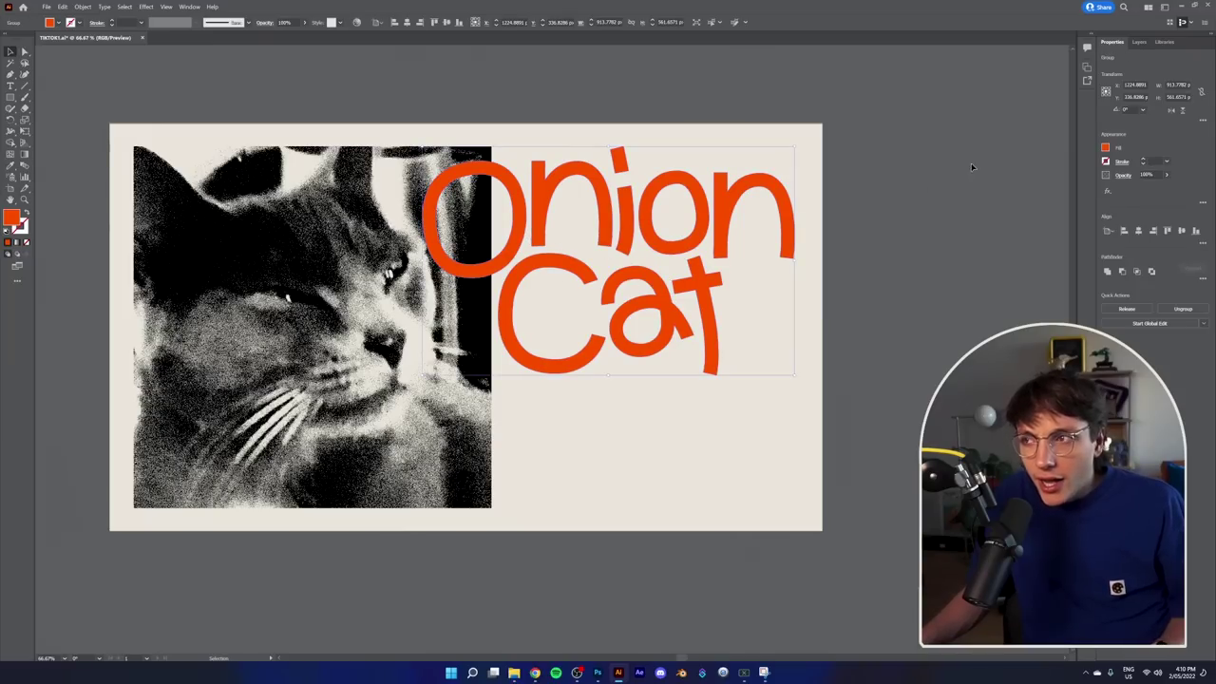
double_click(12, 218)
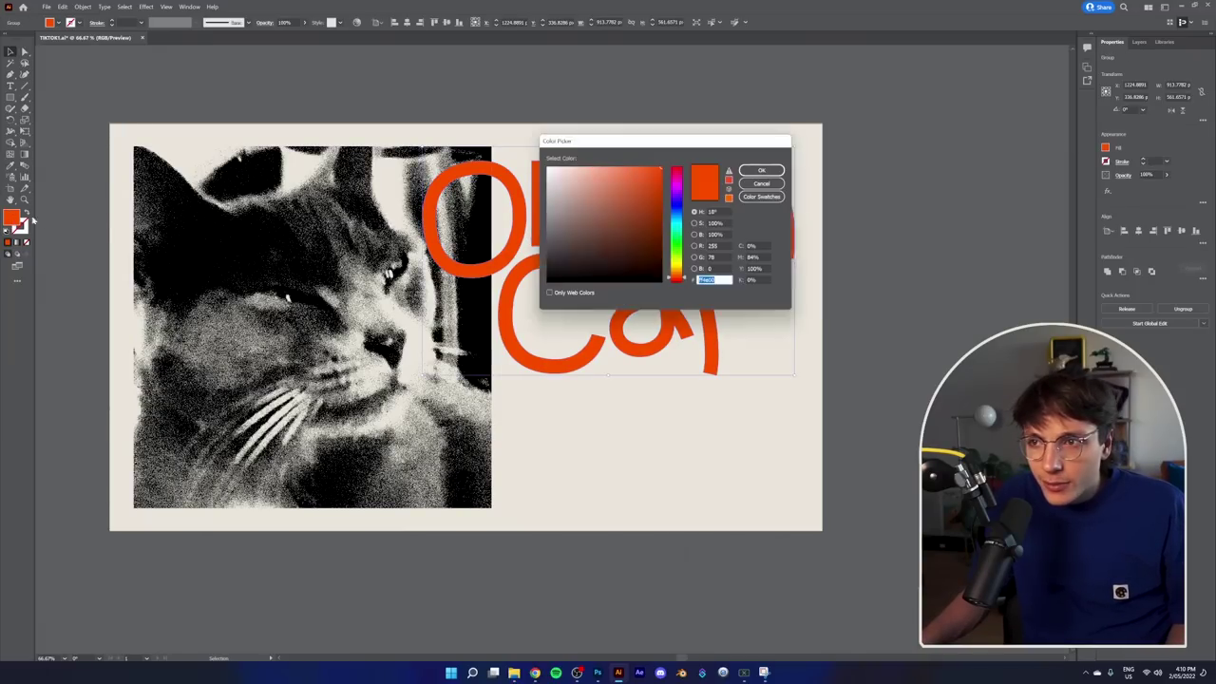
drag(610, 134, 859, 197)
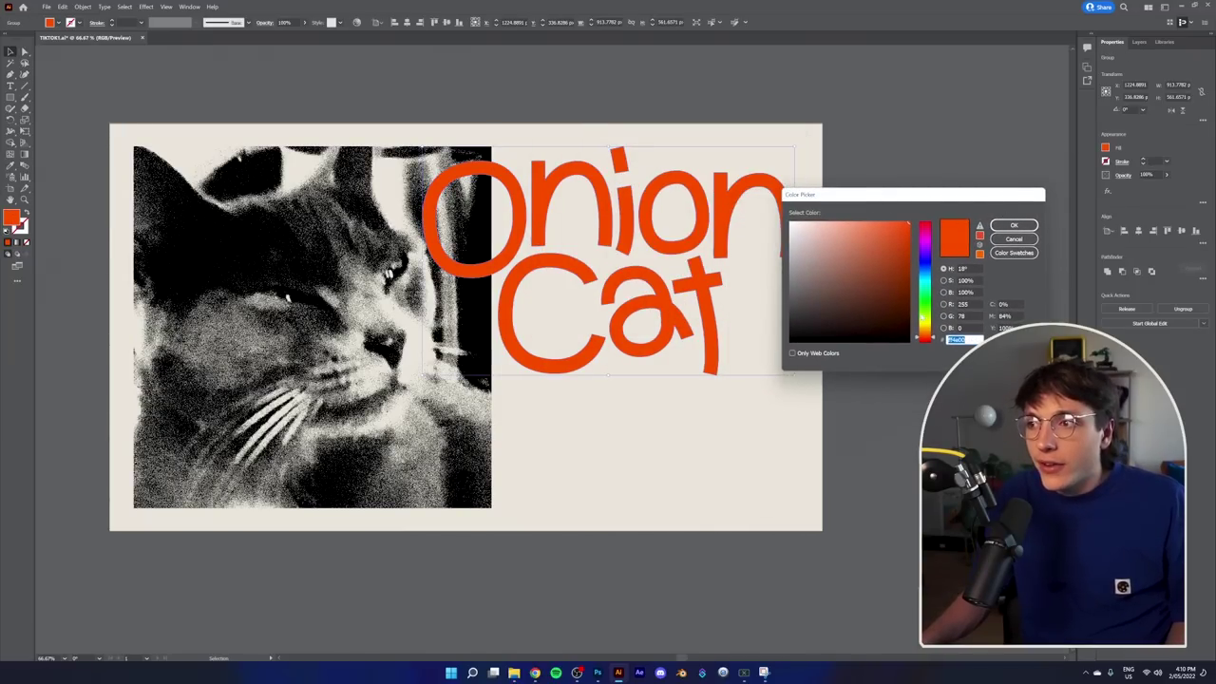
drag(922, 338, 929, 332)
click(1011, 230)
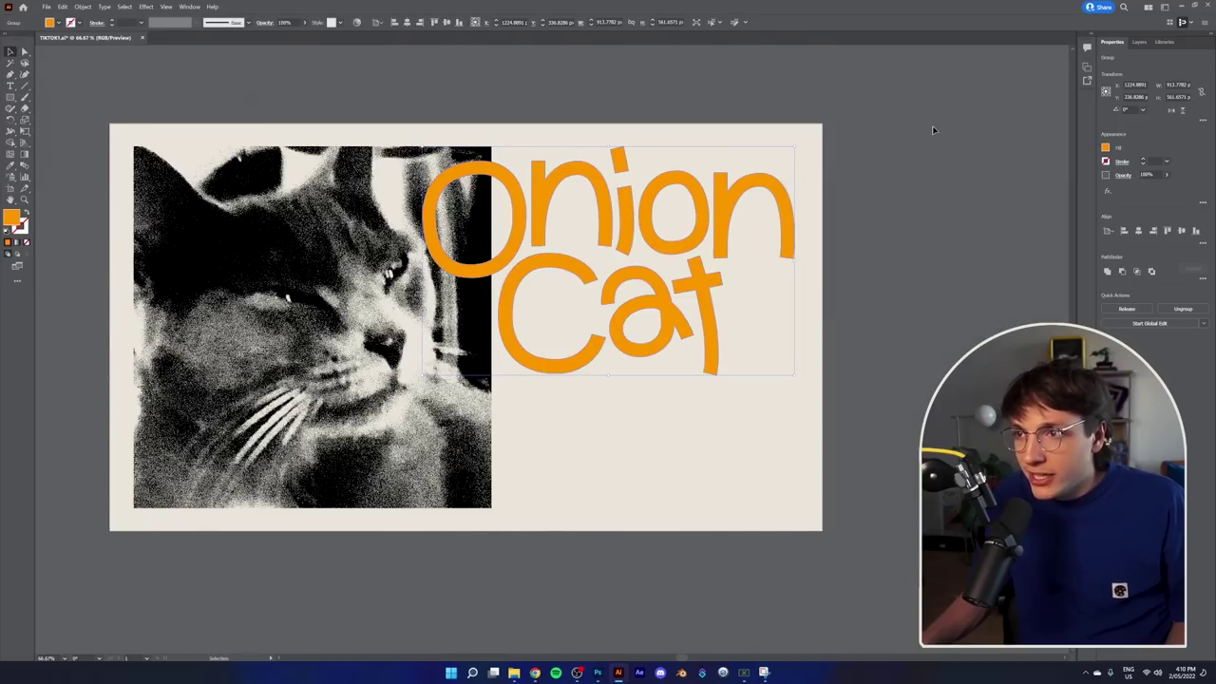
click(932, 127)
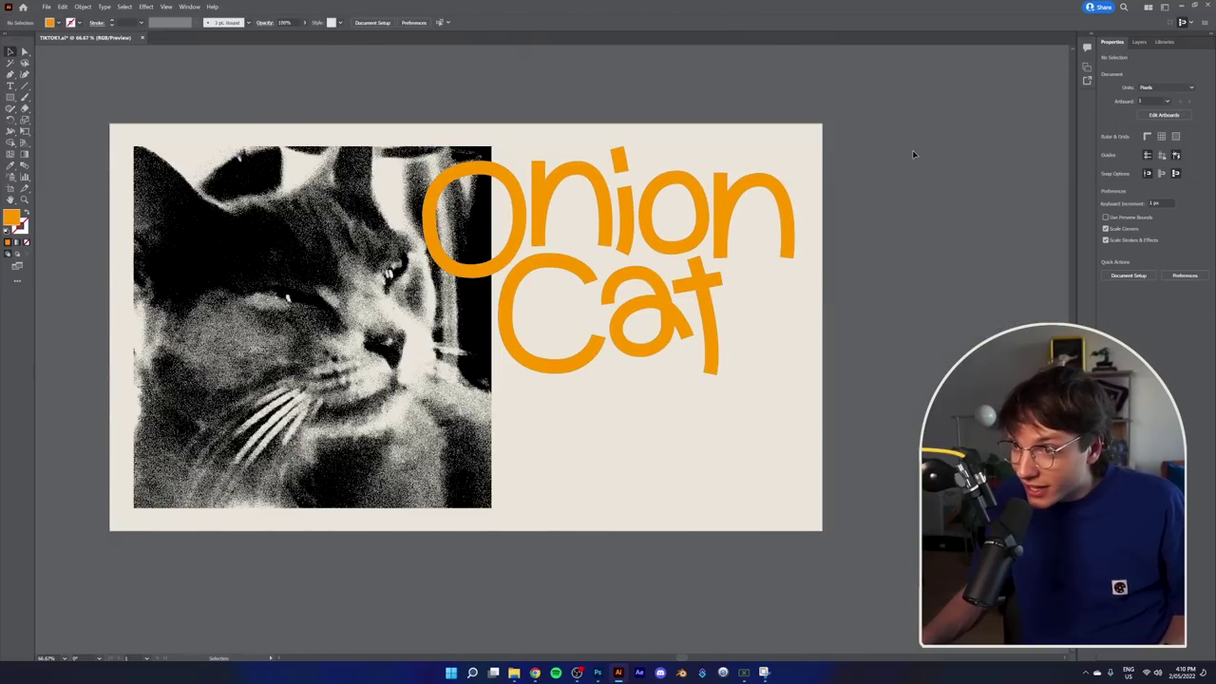
Step: Isolate the word Cat within the lettering group and fill it with crimson red (RGB 255, 0, 49)
double_click(586, 273)
click(585, 277)
double_click(12, 217)
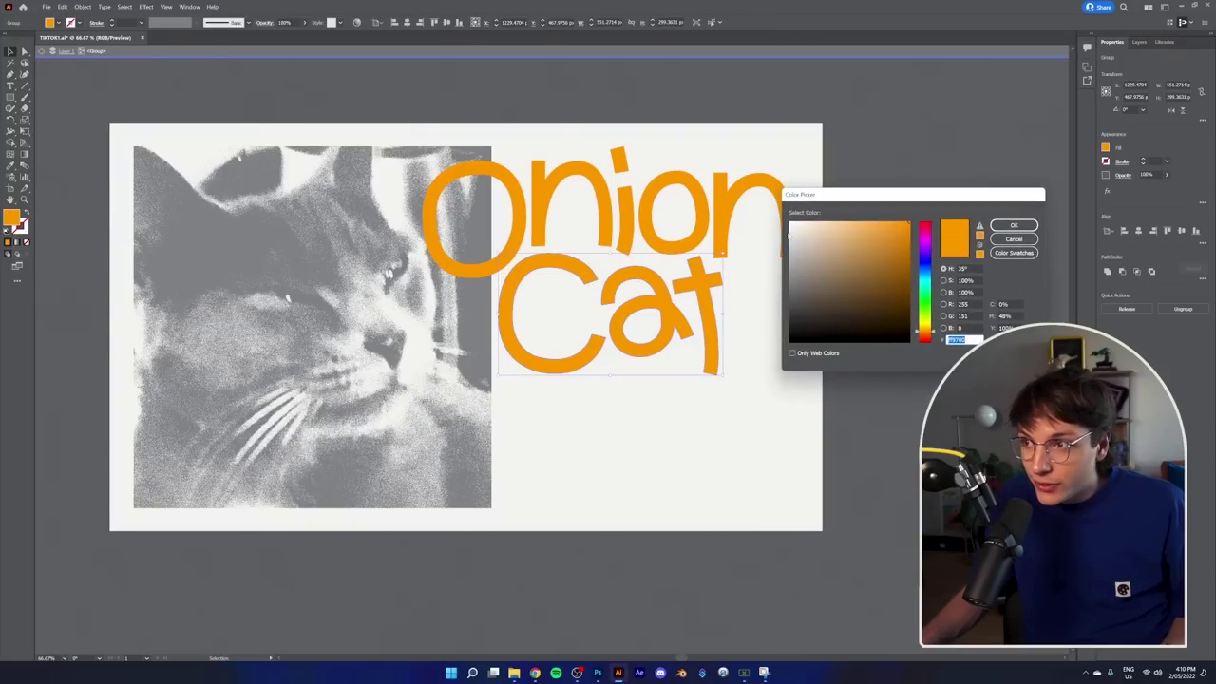
click(926, 223)
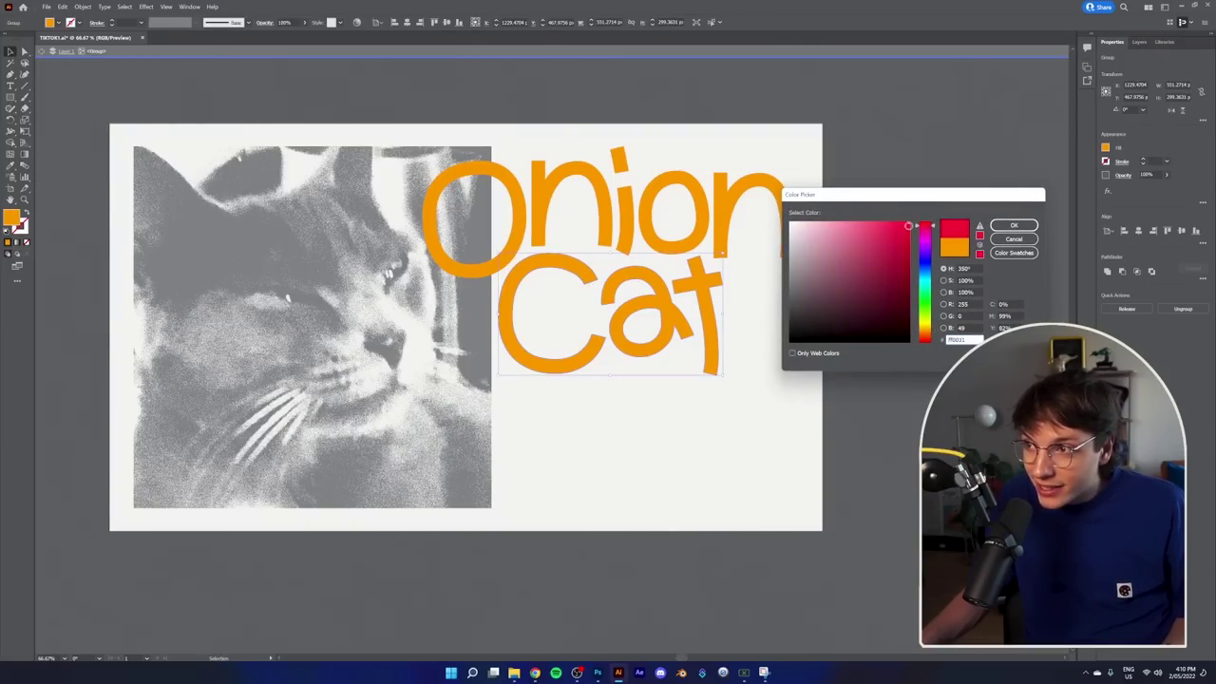
click(1014, 225)
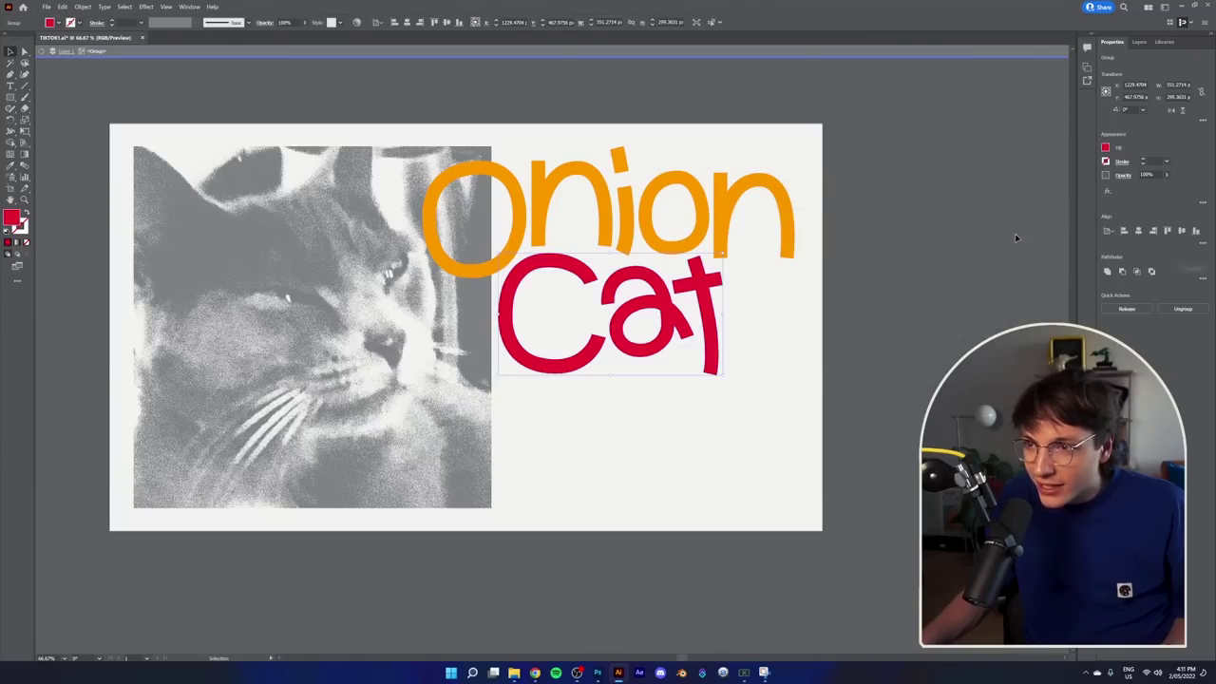
Step: Leave isolation mode for the Onion Cat lettering group and clear the selection
click(826, 239)
double_click(654, 171)
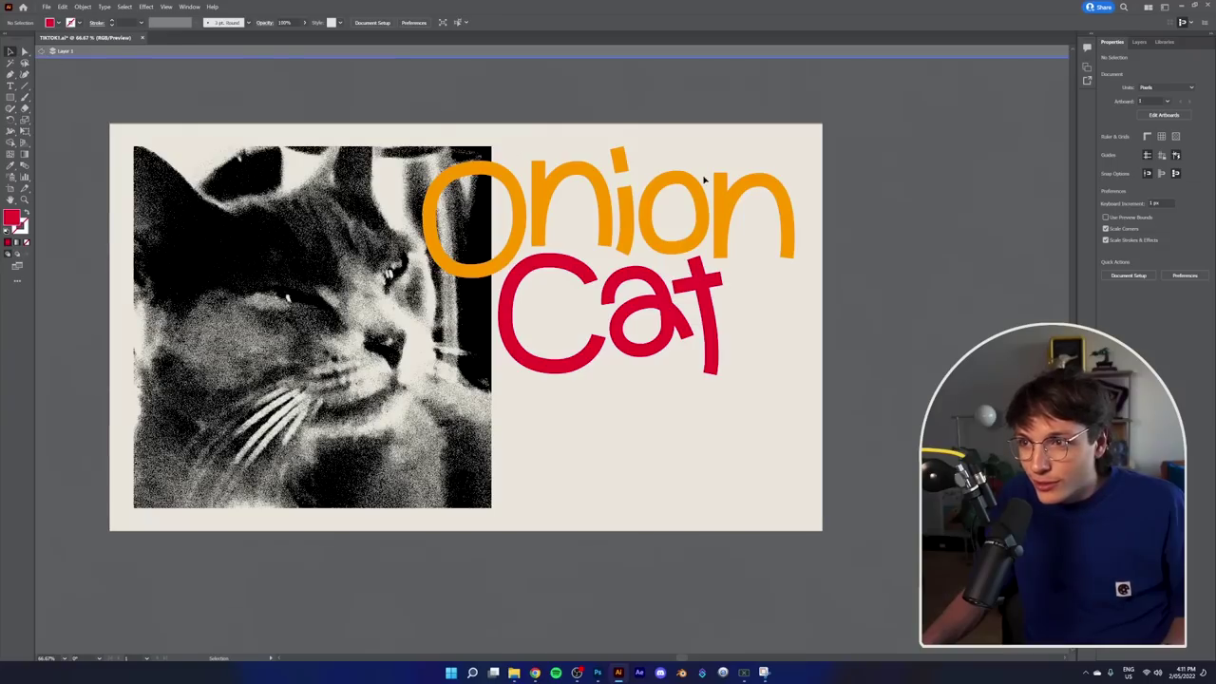
click(43, 58)
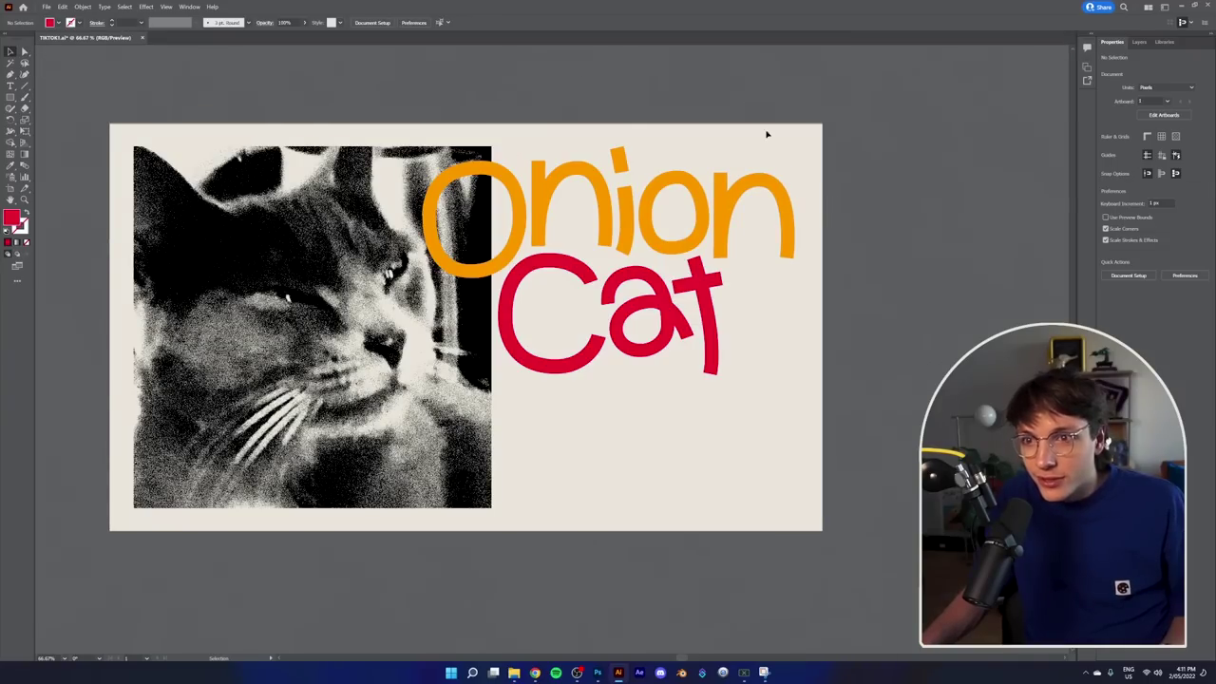
scroll(773, 299, down, 3)
scroll(772, 299, up, 3)
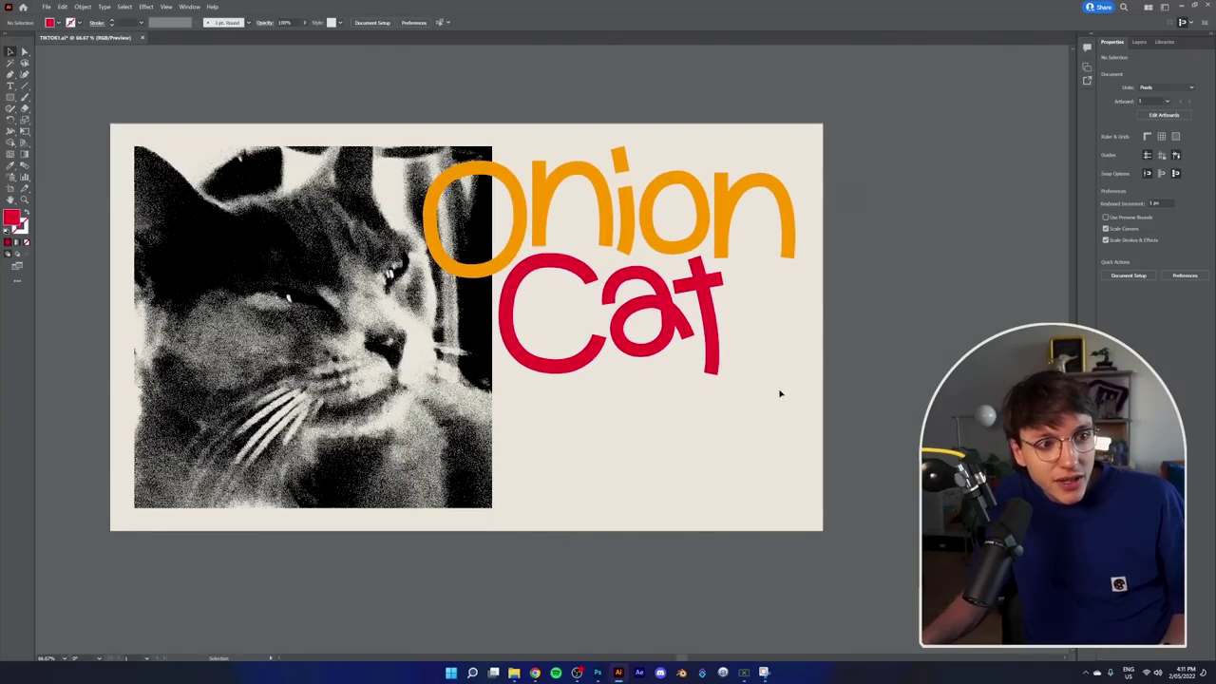
click(348, 285)
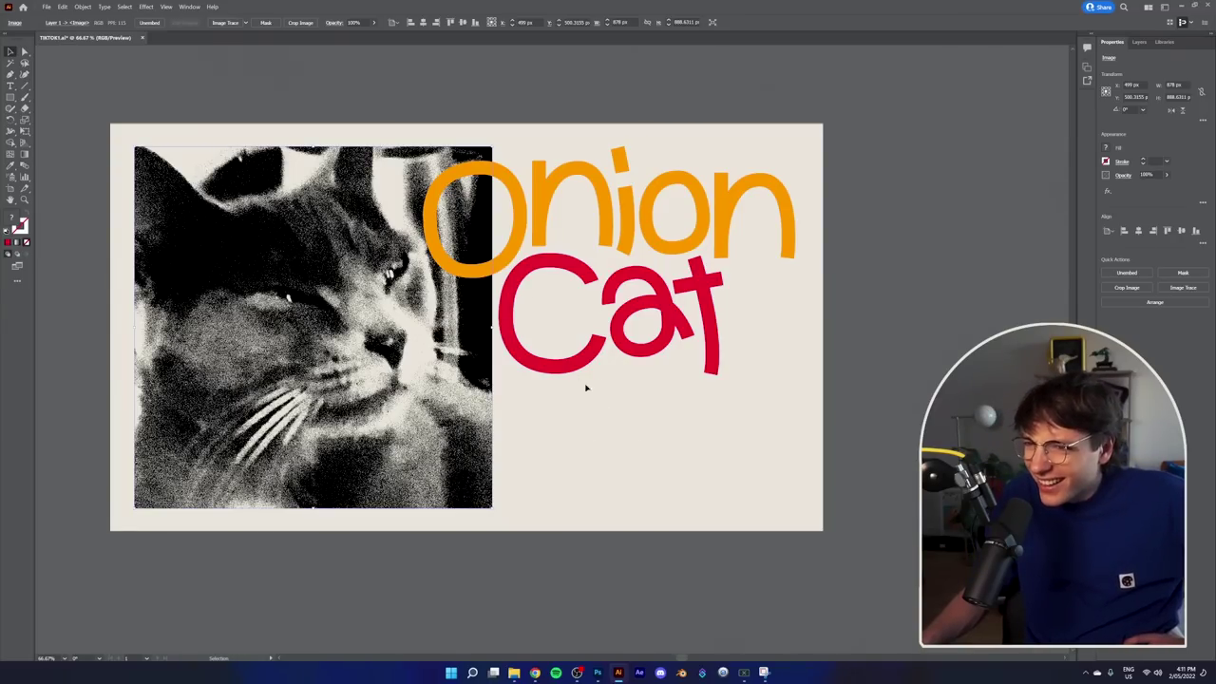
click(711, 425)
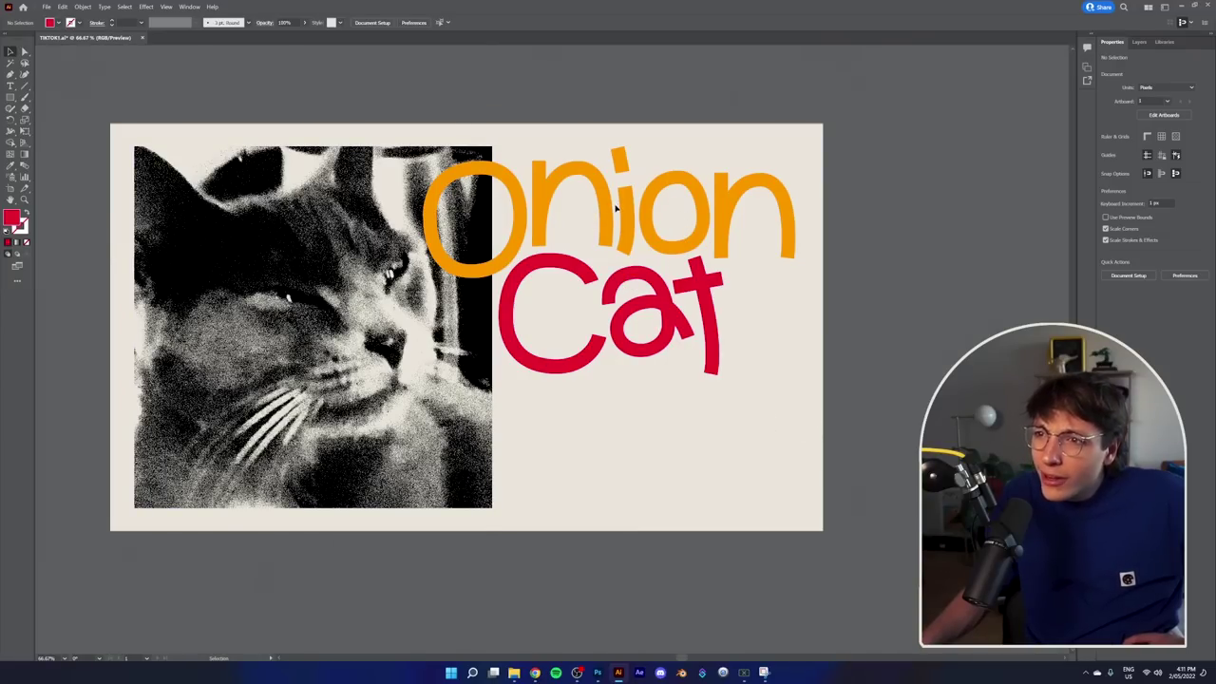
Step: Rotate the Onion Cat lettering a quarter turn clockwise and stand it vertically in the empty area beside the cat image
click(698, 245)
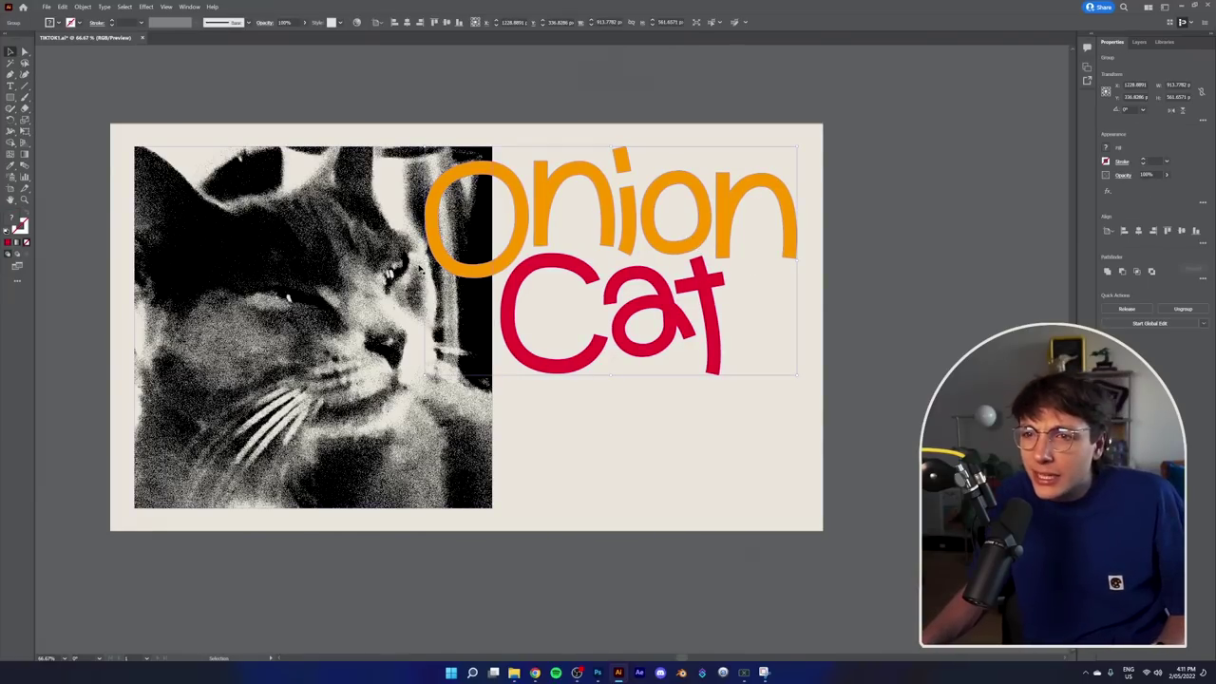
drag(425, 261, 238, 267)
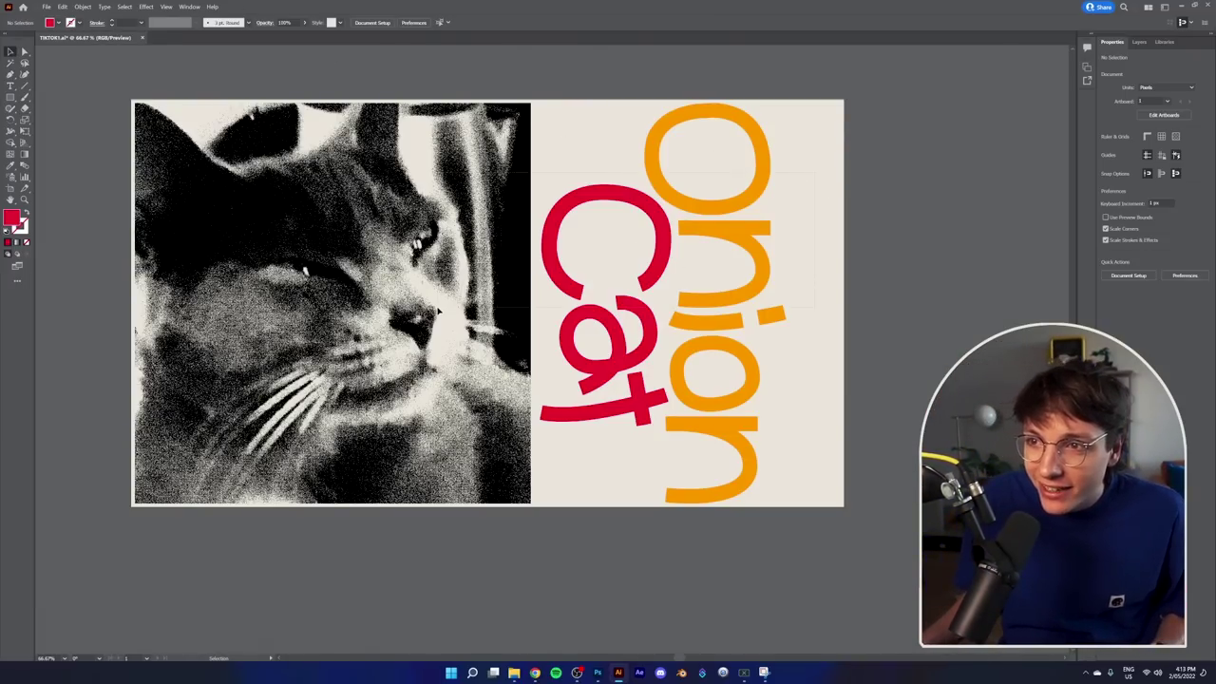
click(777, 309)
drag(786, 304, 719, 317)
drag(422, 302, 452, 299)
click(510, 310)
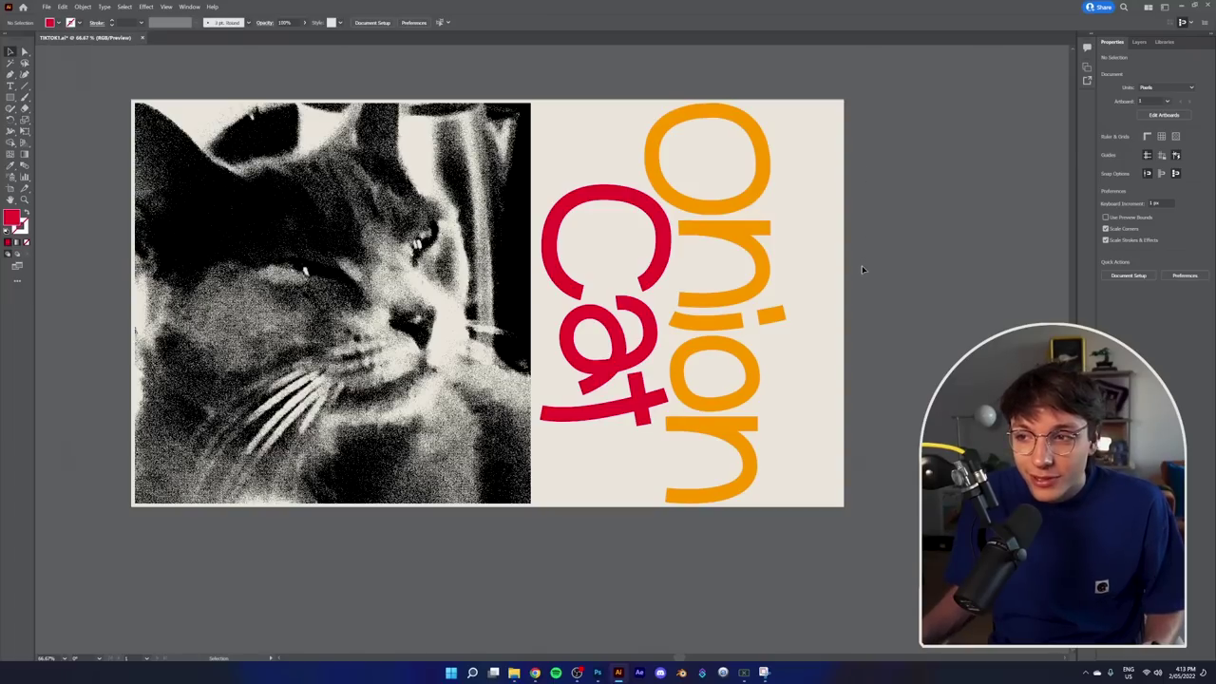
Step: Draw a crimson vertical bar about 60 px wide and 983 px tall and place it near the artboard's right edge
click(11, 99)
drag(796, 108, 820, 505)
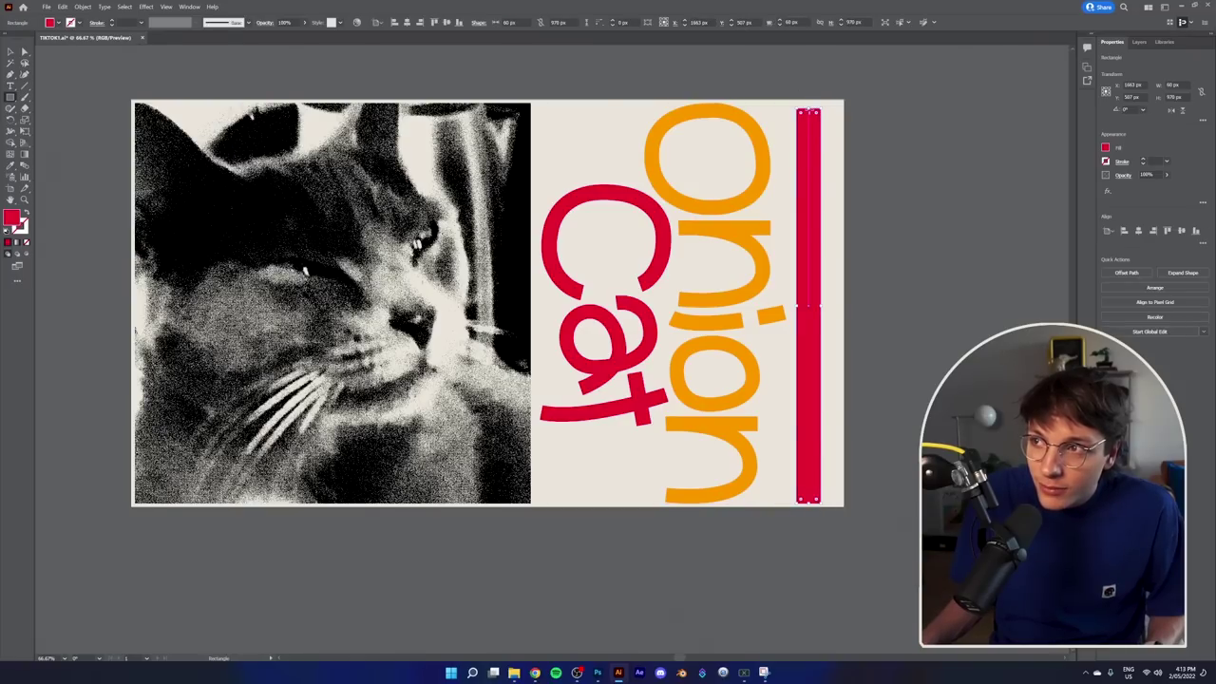
drag(808, 108, 809, 104)
key(v)
drag(801, 287, 822, 291)
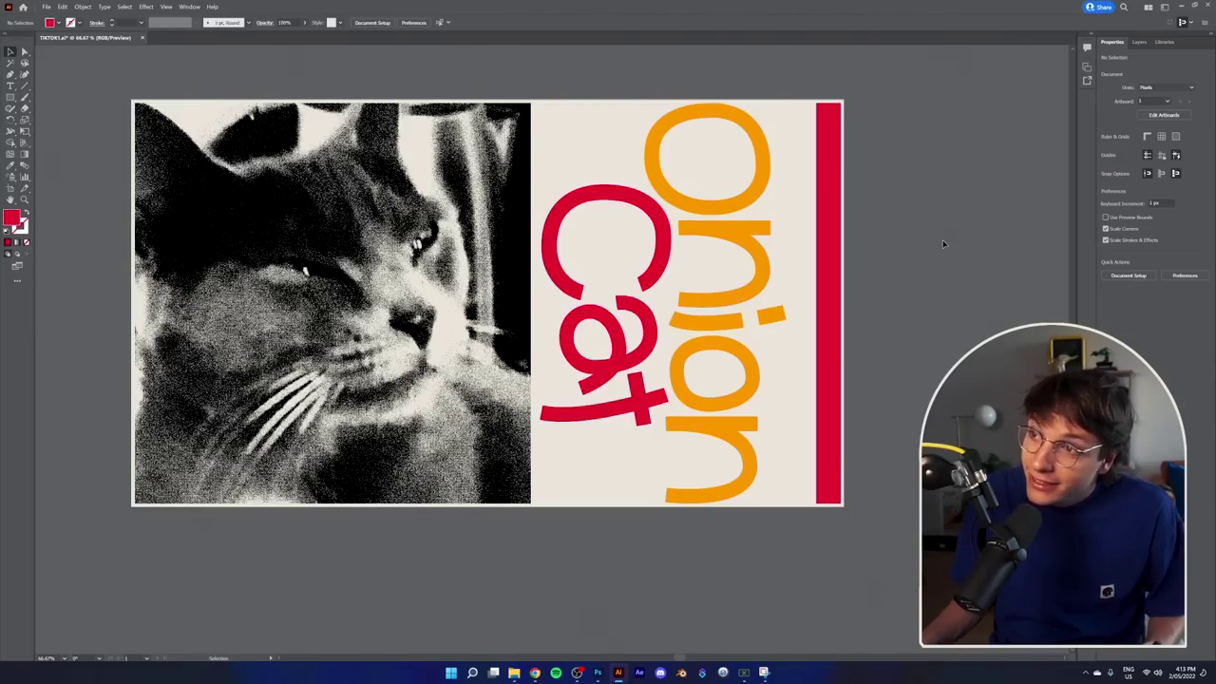
click(931, 272)
Step: Recolour the vertical bar with a vivid blue fill of RGB 0, 23, 232
click(828, 285)
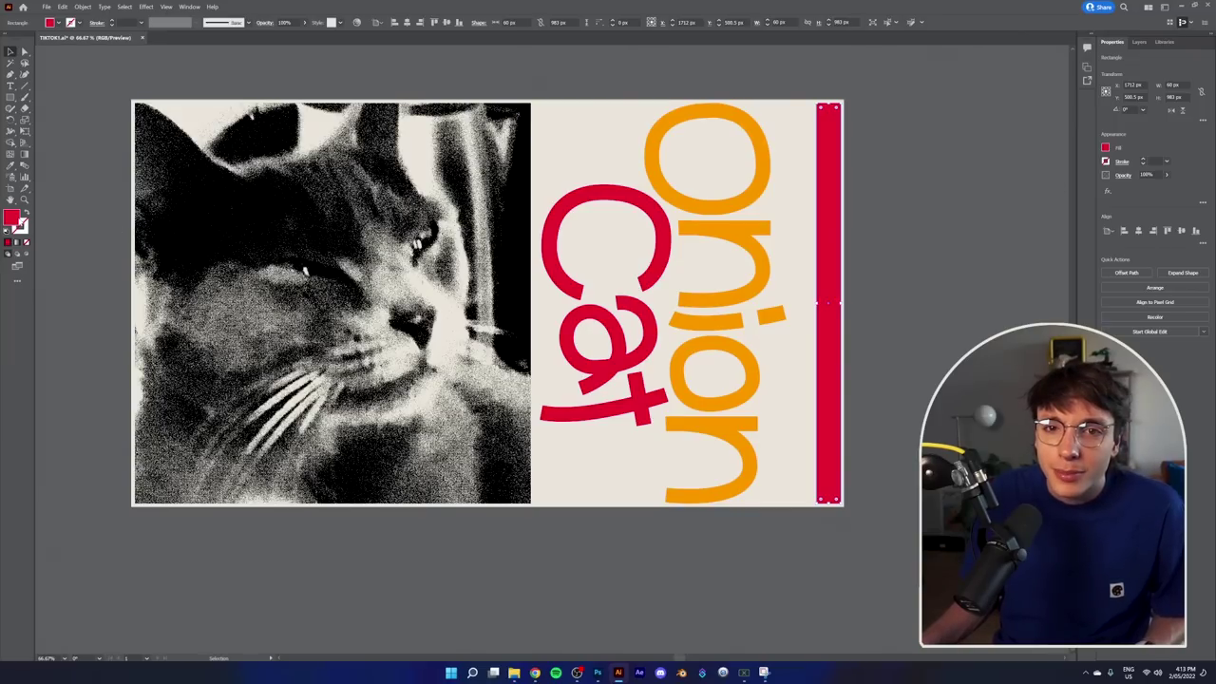
double_click(13, 218)
click(924, 263)
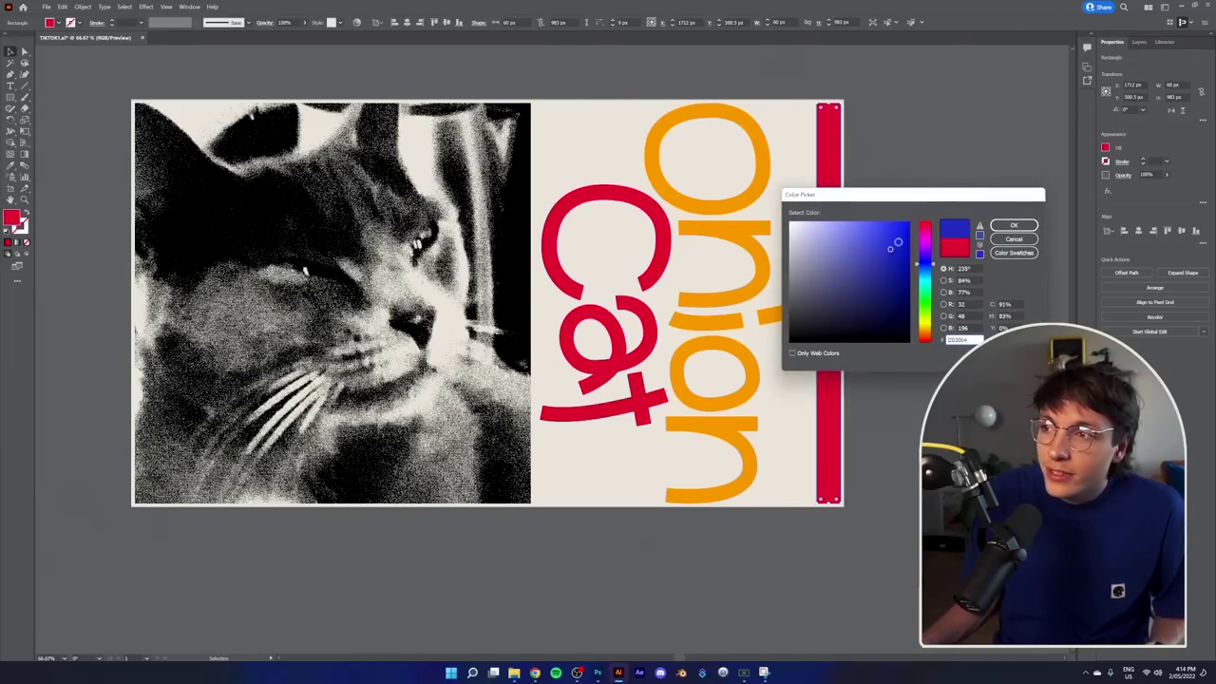
click(1014, 225)
click(868, 459)
key(shift+w)
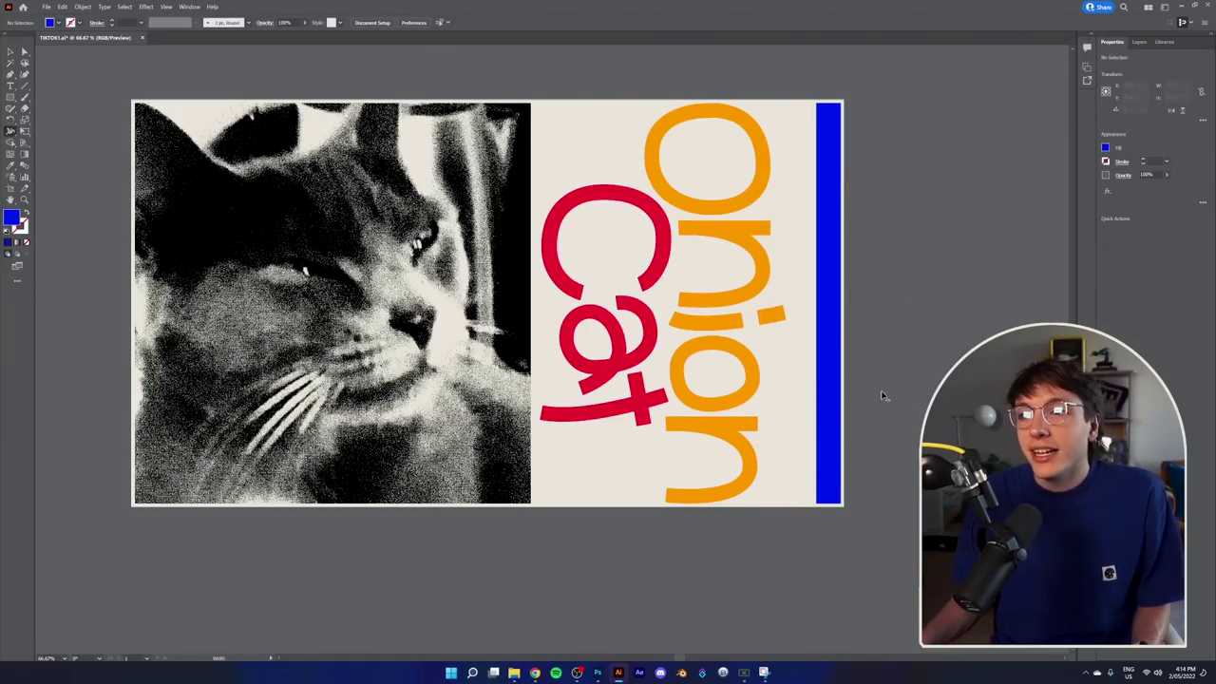
scroll(845, 332, down, 2)
scroll(868, 314, up, 2)
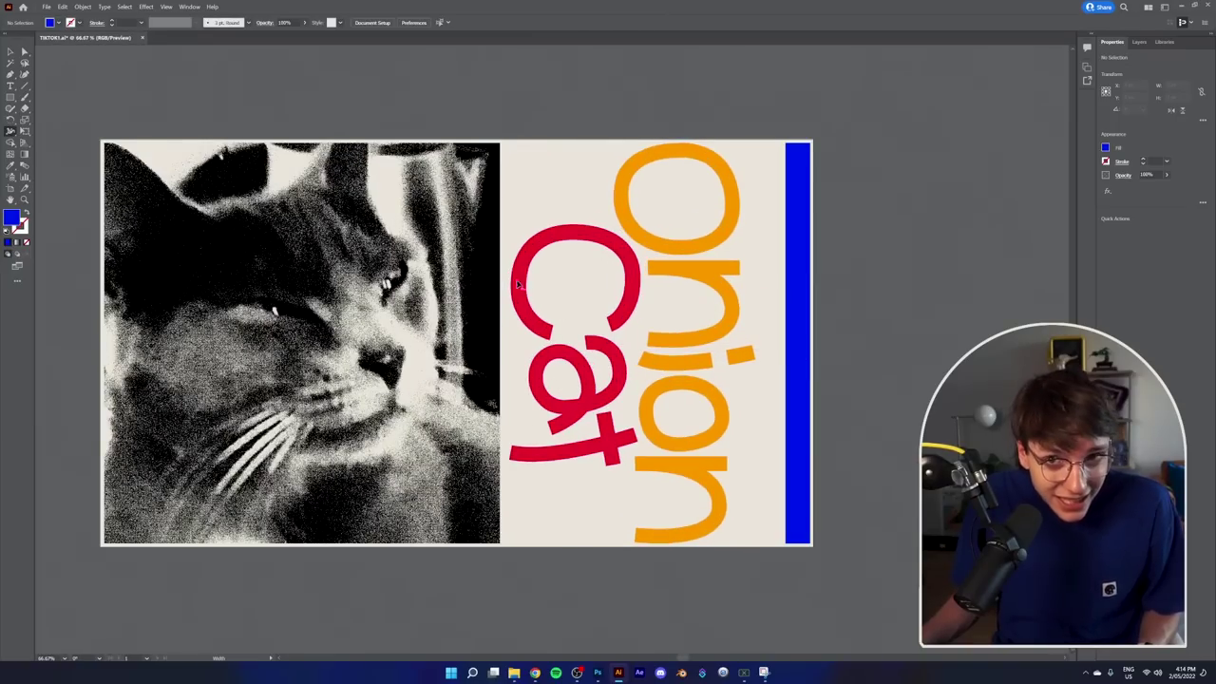
key(v)
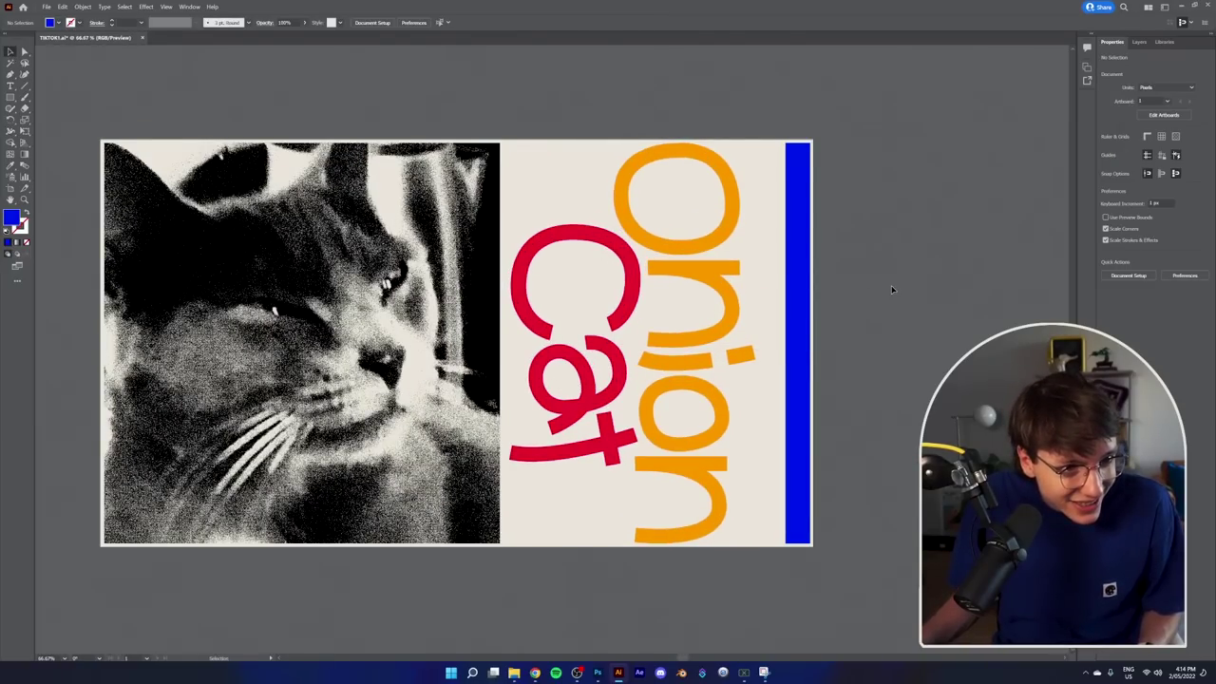
Step: Duplicate the blue bar and place the copy over the left edge of the cat image
scroll(891, 290, down, 1)
click(824, 304)
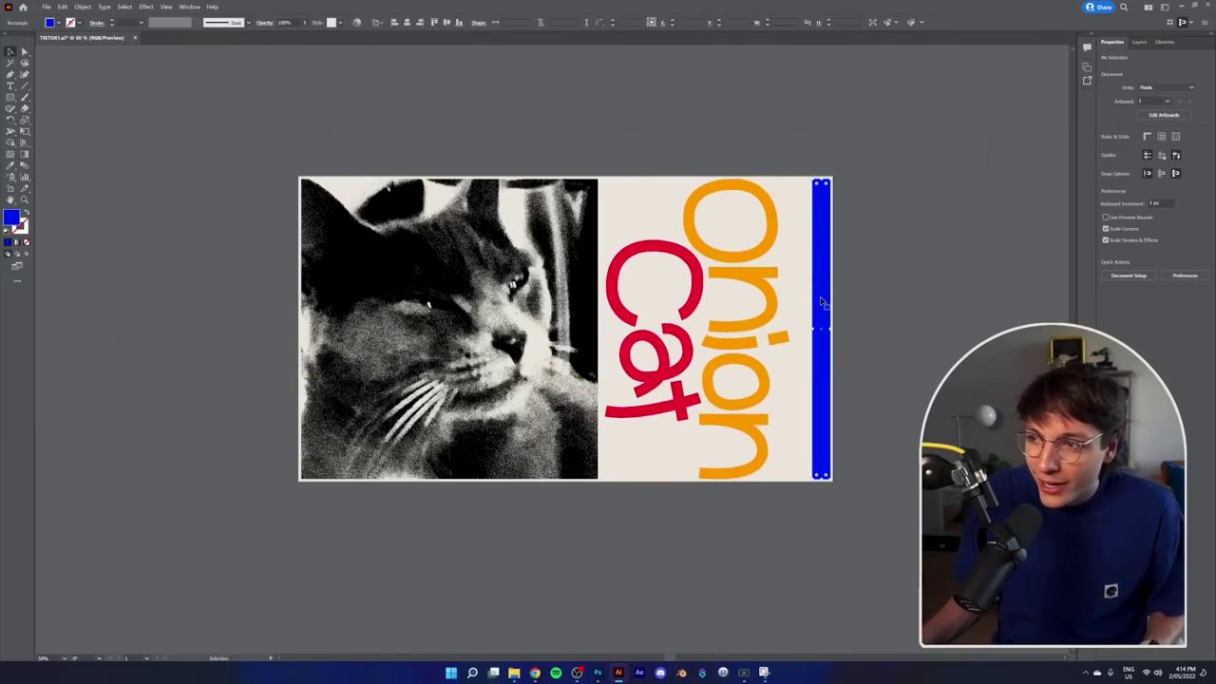
drag(825, 304, 313, 259)
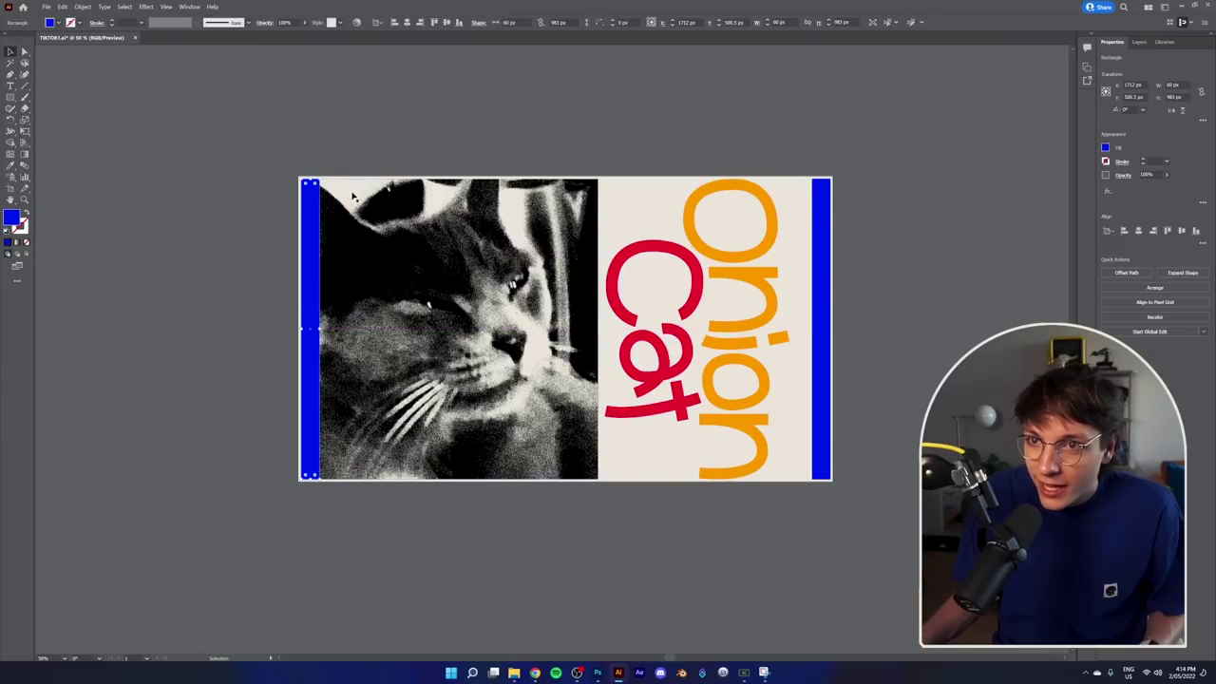
click(501, 190)
scroll(852, 234, down, 1)
scroll(852, 234, up, 1)
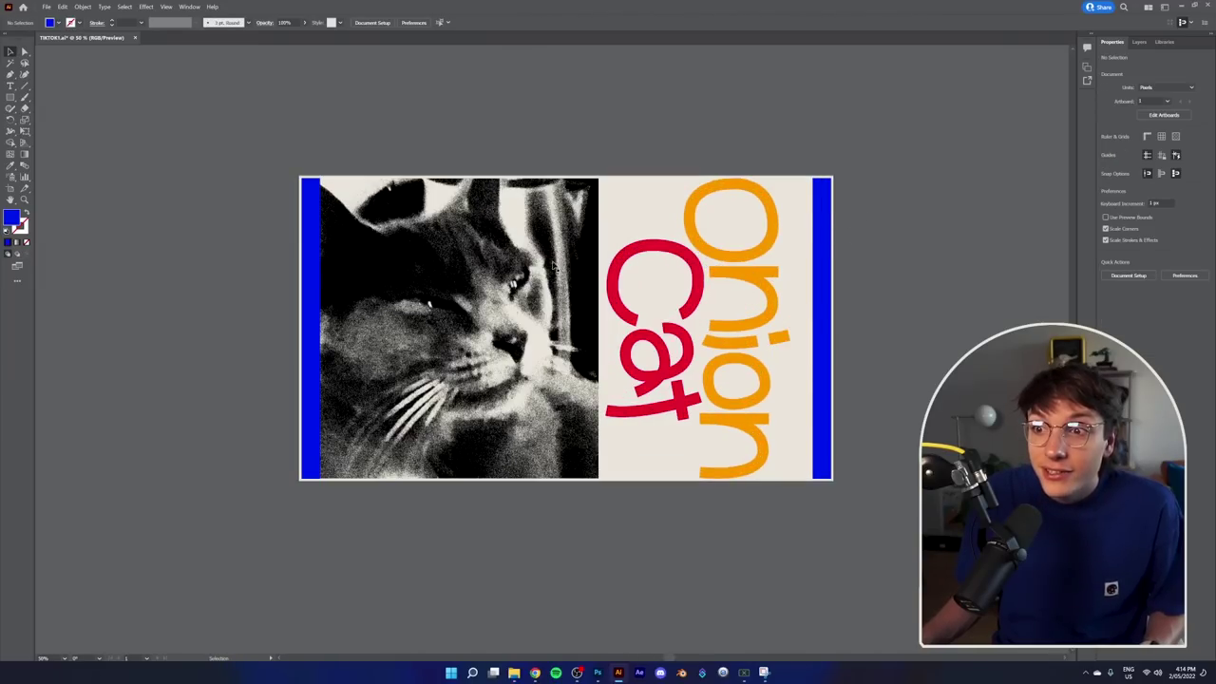
Step: Fill the copied bar over the cat image with mint green, RGB 0, 226, 144
click(311, 268)
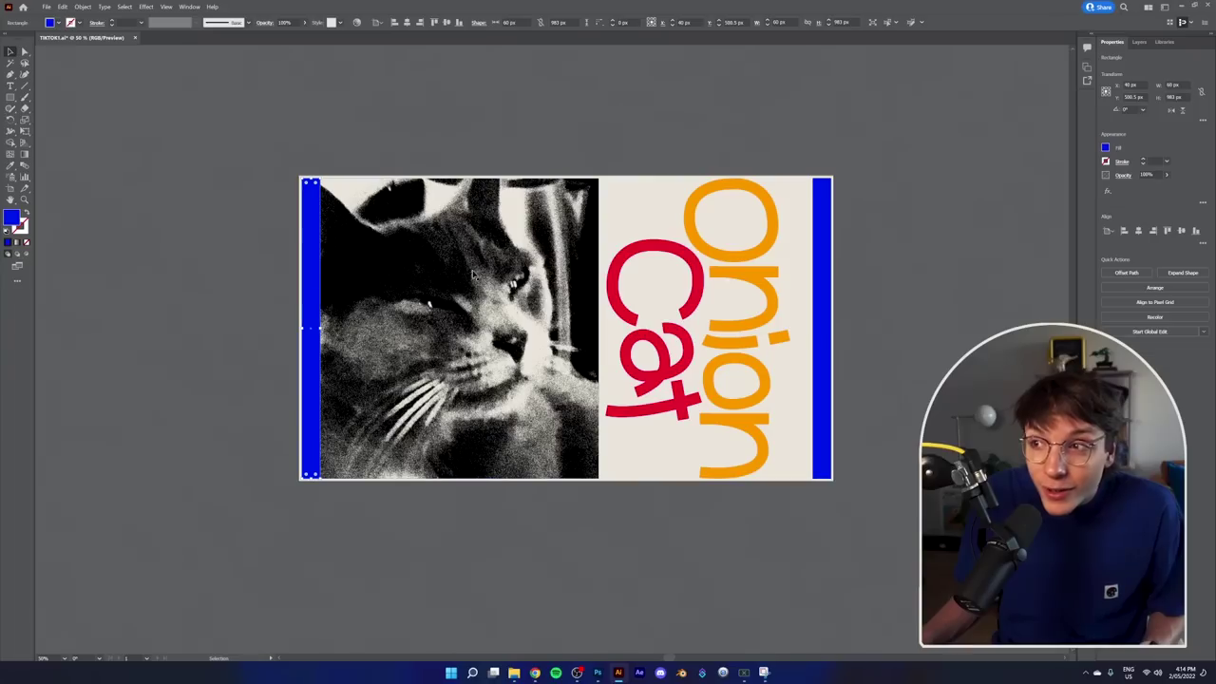
double_click(12, 218)
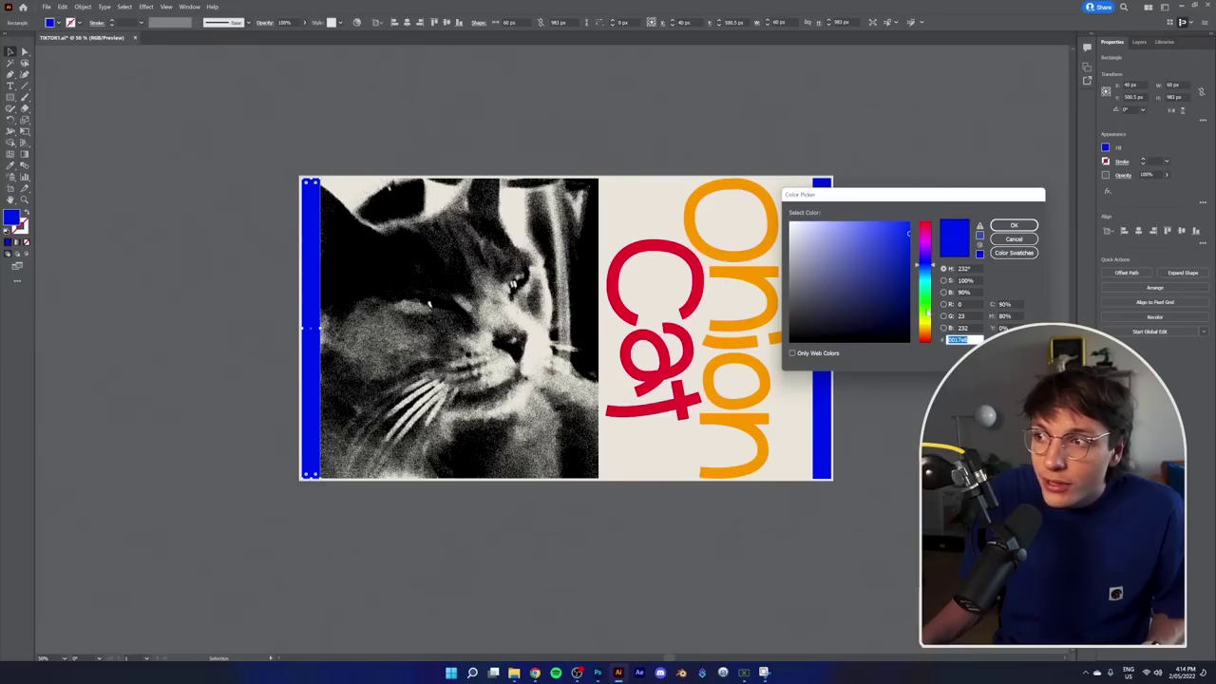
text(4fe500)
drag(934, 312, 930, 289)
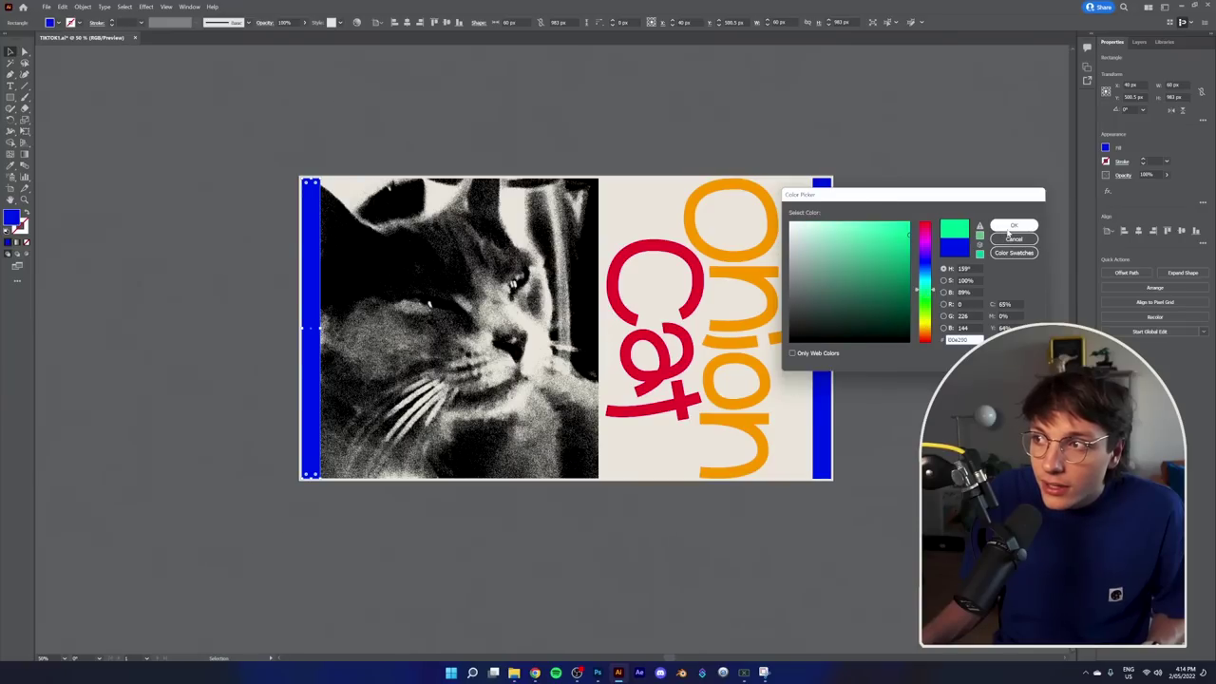
click(1013, 226)
click(938, 238)
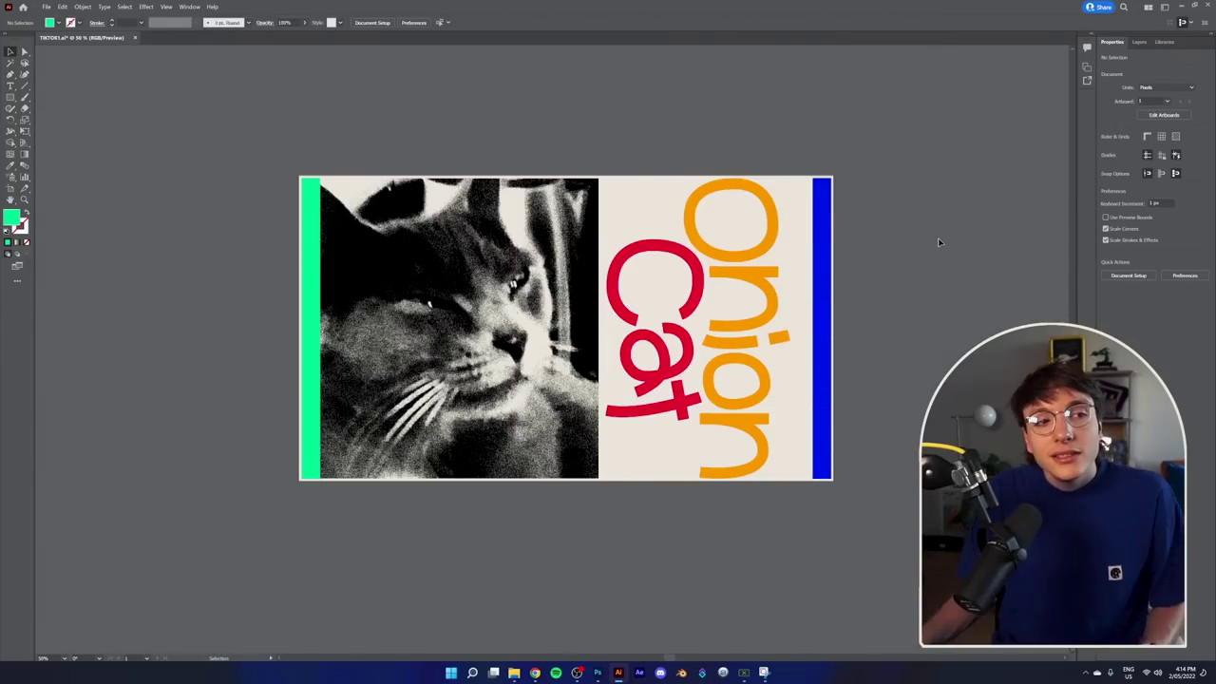
Step: Move the mint bar between the lettering and the blue bar and narrow it to 30 px wide
drag(313, 285, 802, 331)
click(897, 276)
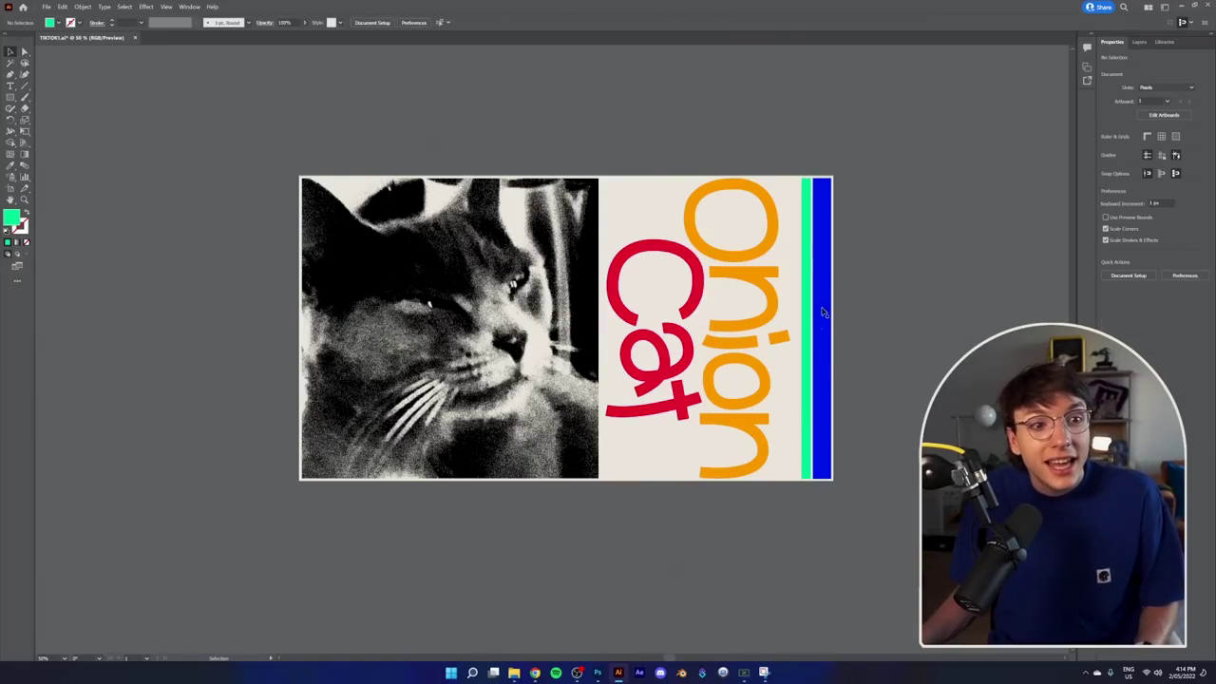
scroll(849, 305, up, 1)
Step: Change the narrow mint bar's fill to lime, RGB 172, 234, 0
click(794, 320)
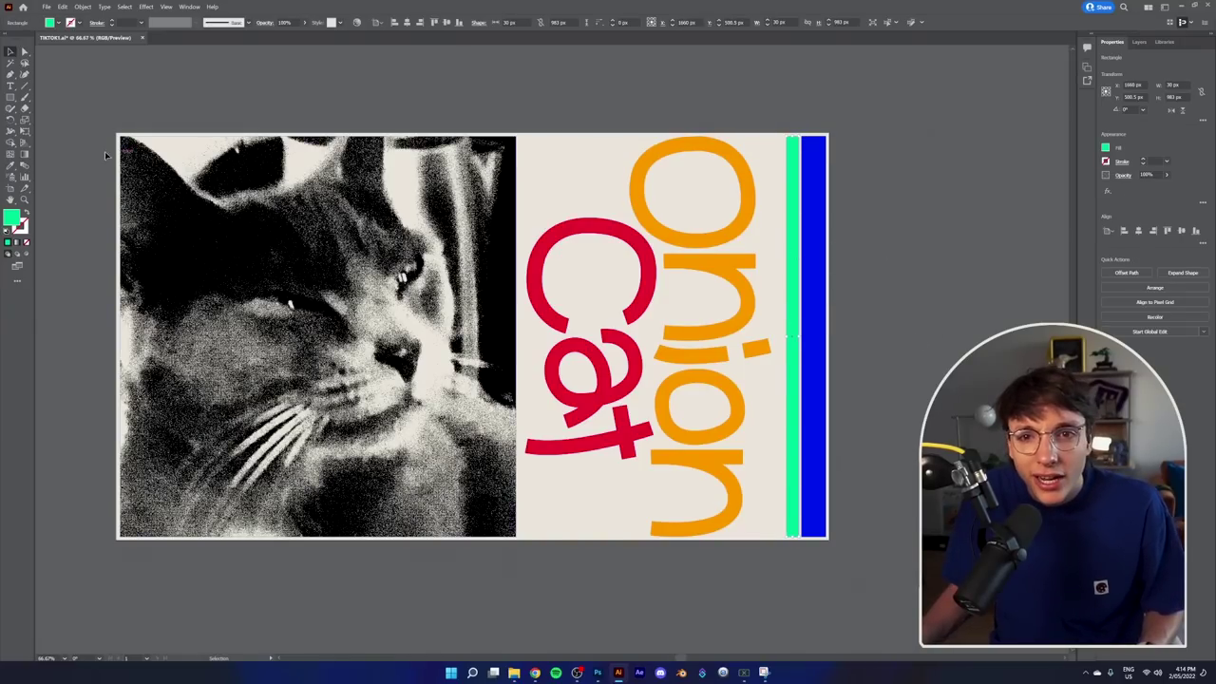
double_click(12, 218)
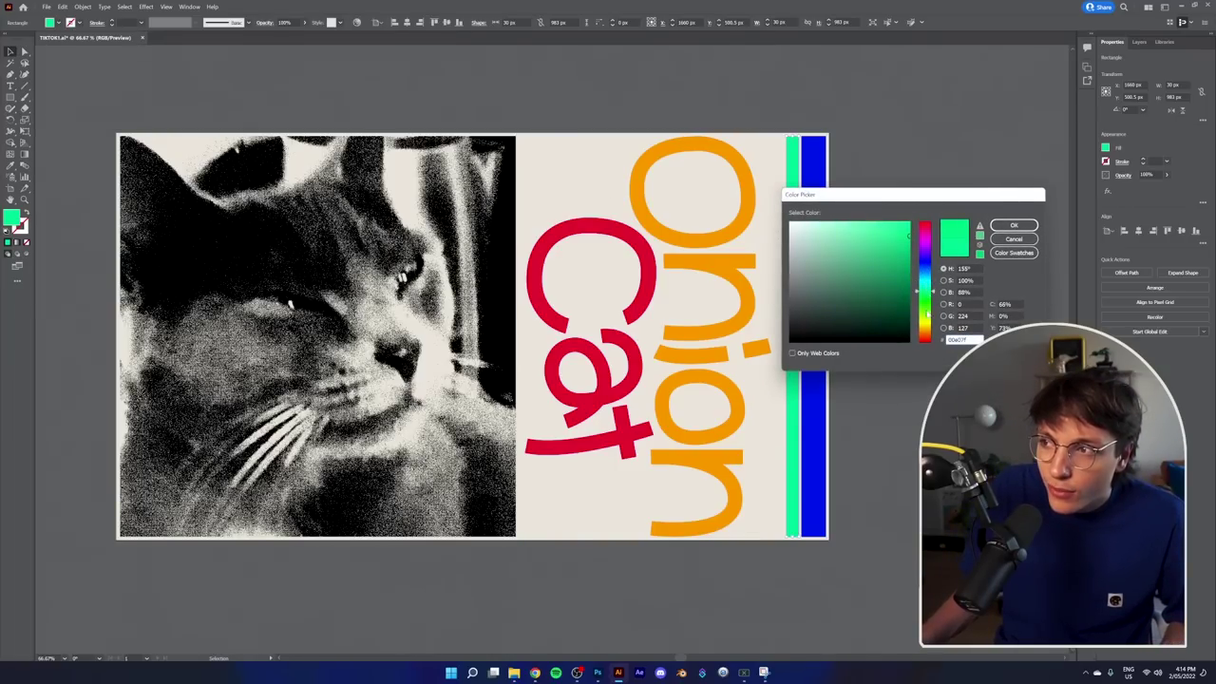
drag(917, 291, 926, 310)
drag(870, 251, 918, 257)
click(928, 318)
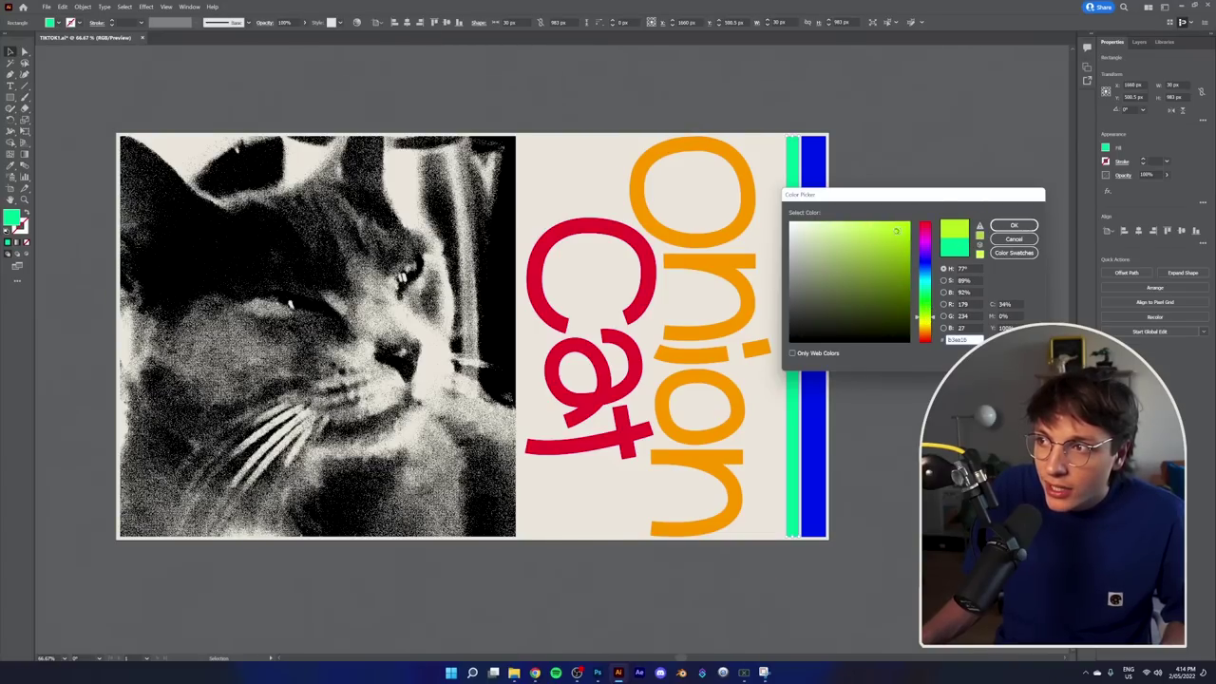
click(1014, 225)
click(937, 225)
Step: Change the narrow lime bar's fill to a purer green, RGB 39, 201, 0
click(793, 298)
double_click(11, 218)
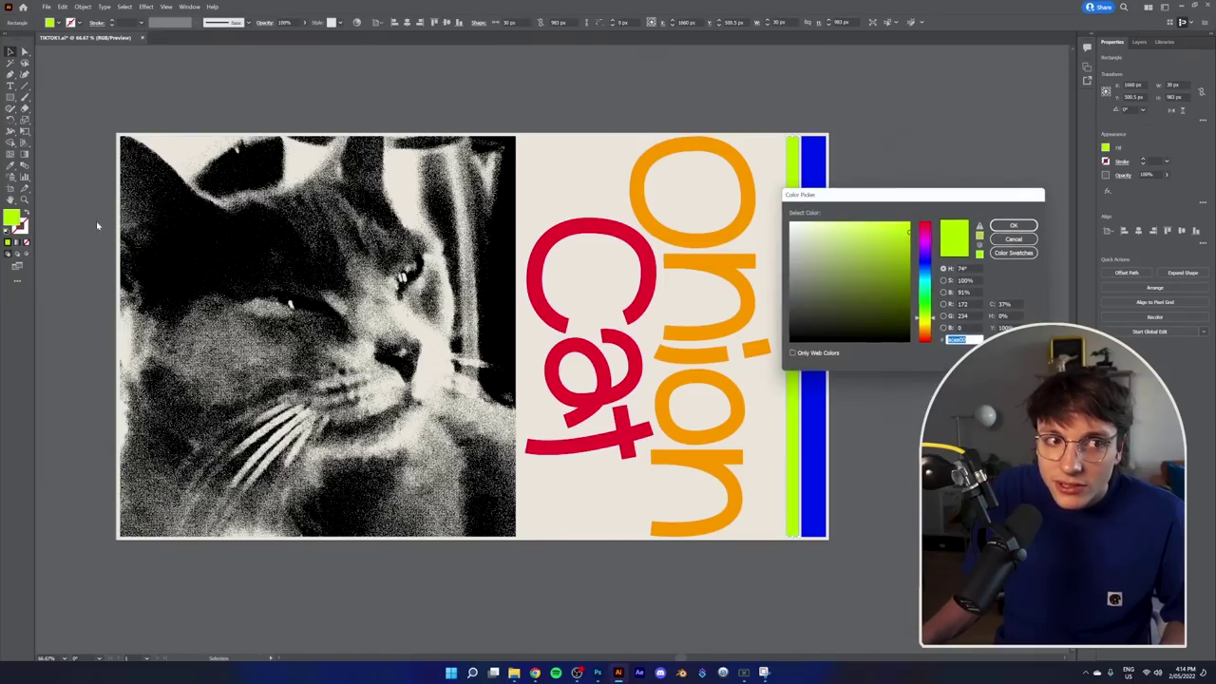
drag(917, 316, 916, 312)
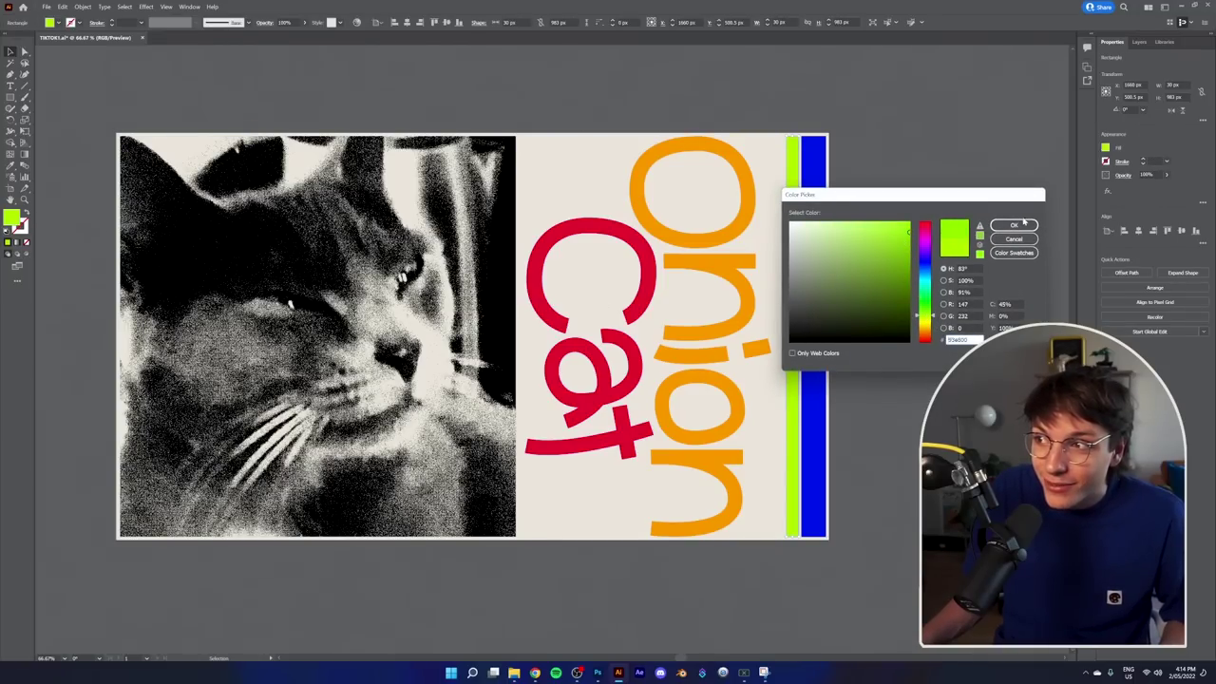
drag(910, 232, 914, 246)
drag(925, 305, 924, 297)
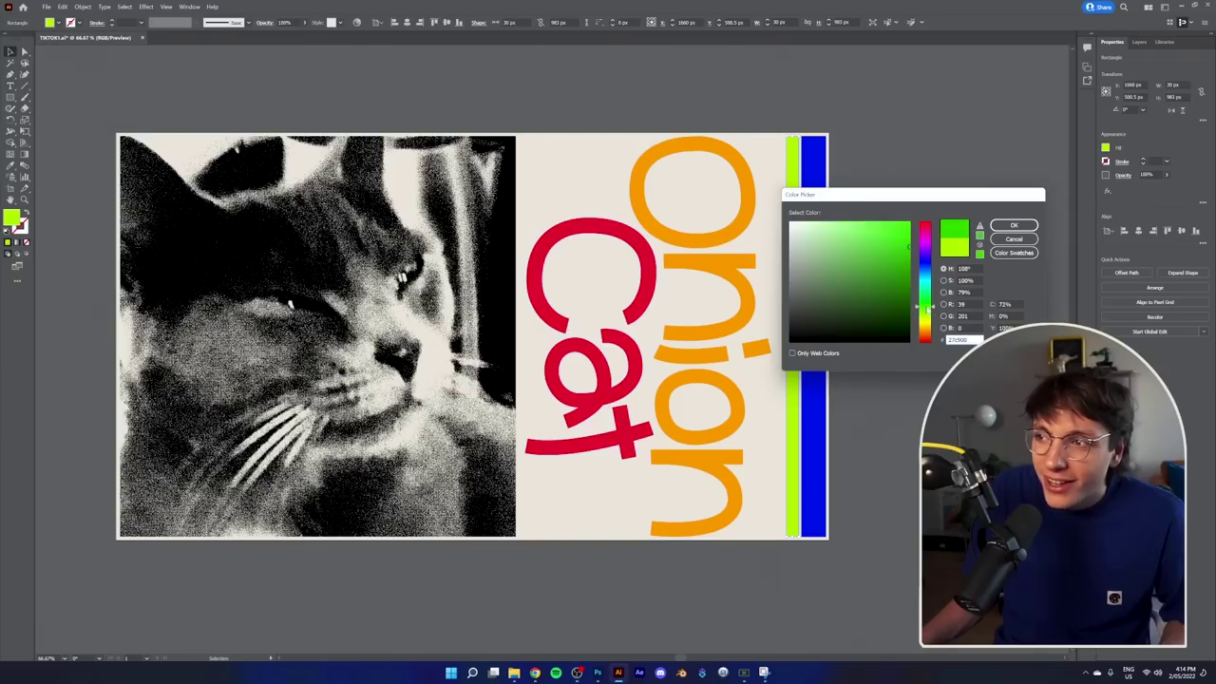
click(1014, 225)
click(849, 250)
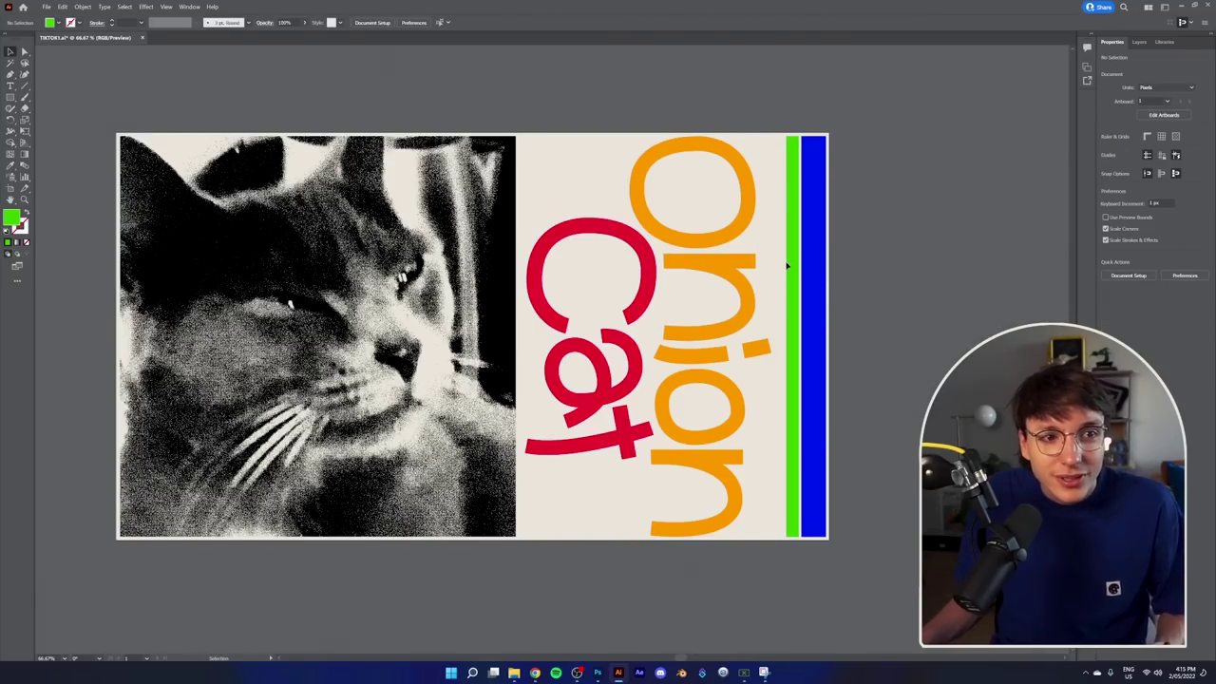
Step: Add small black text below the Cat lettering on three lines: THIS IS A FUNNY TIKTOK, I ENJOYED IT A LOT, YOU DID TOO
scroll(893, 250, down, 2)
scroll(892, 250, up, 1)
scroll(617, 127, up, 1)
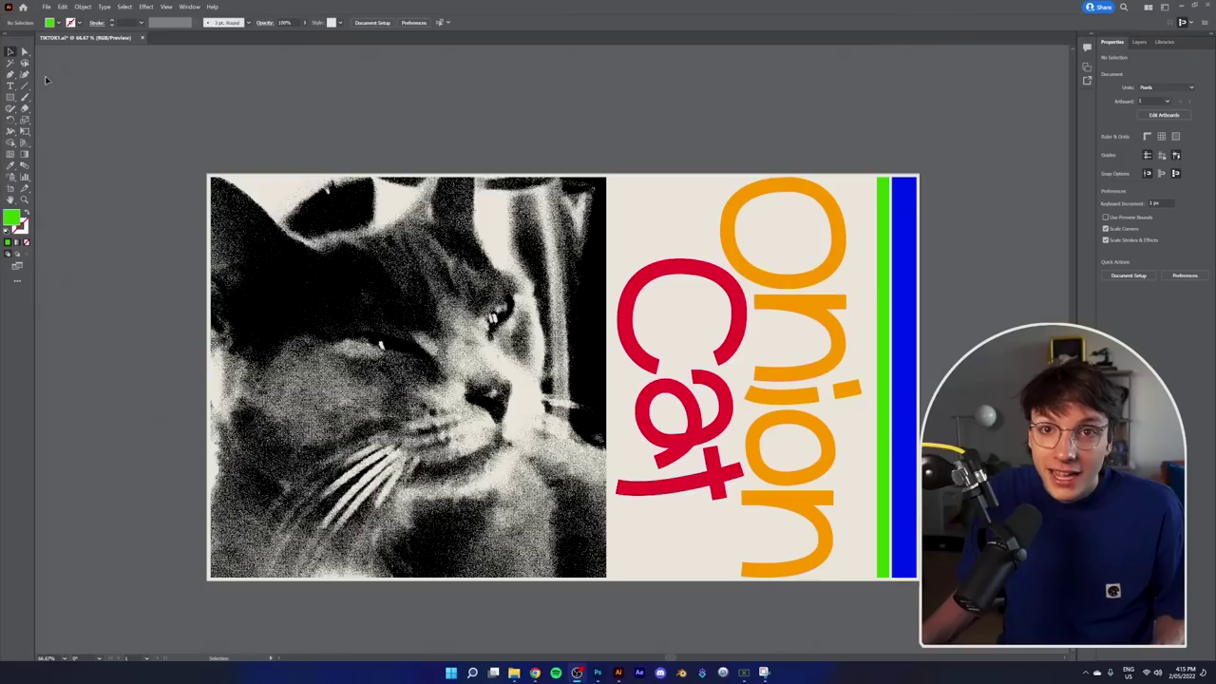
click(11, 85)
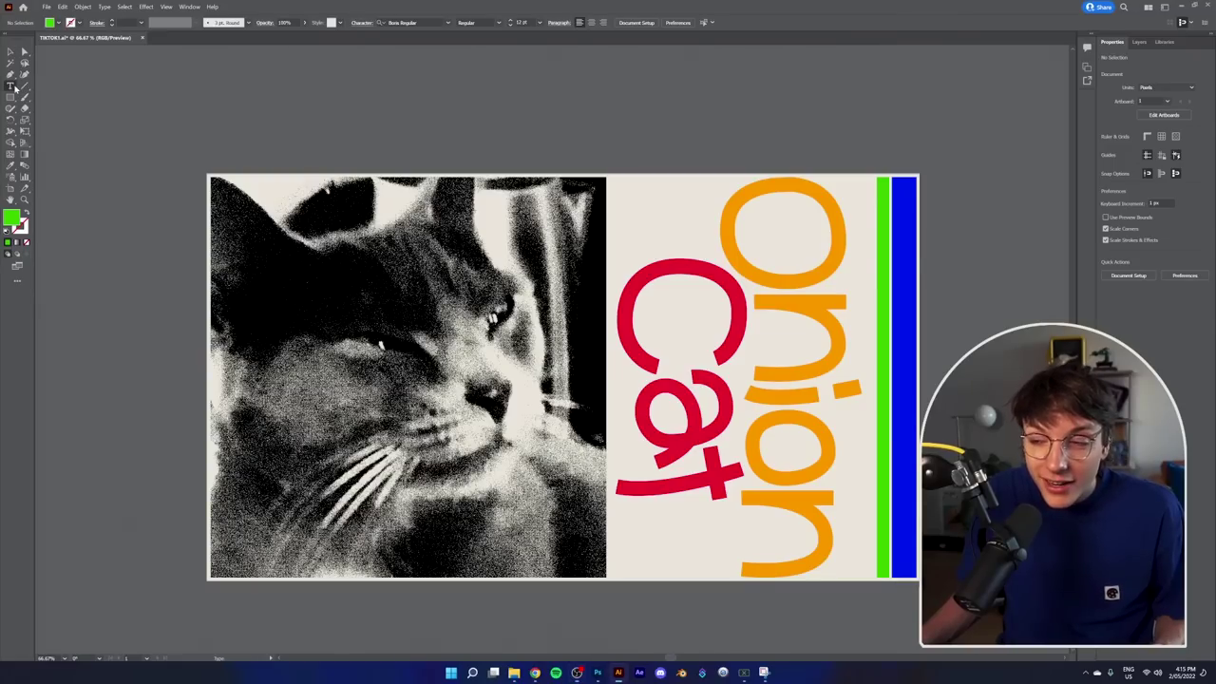
click(620, 535)
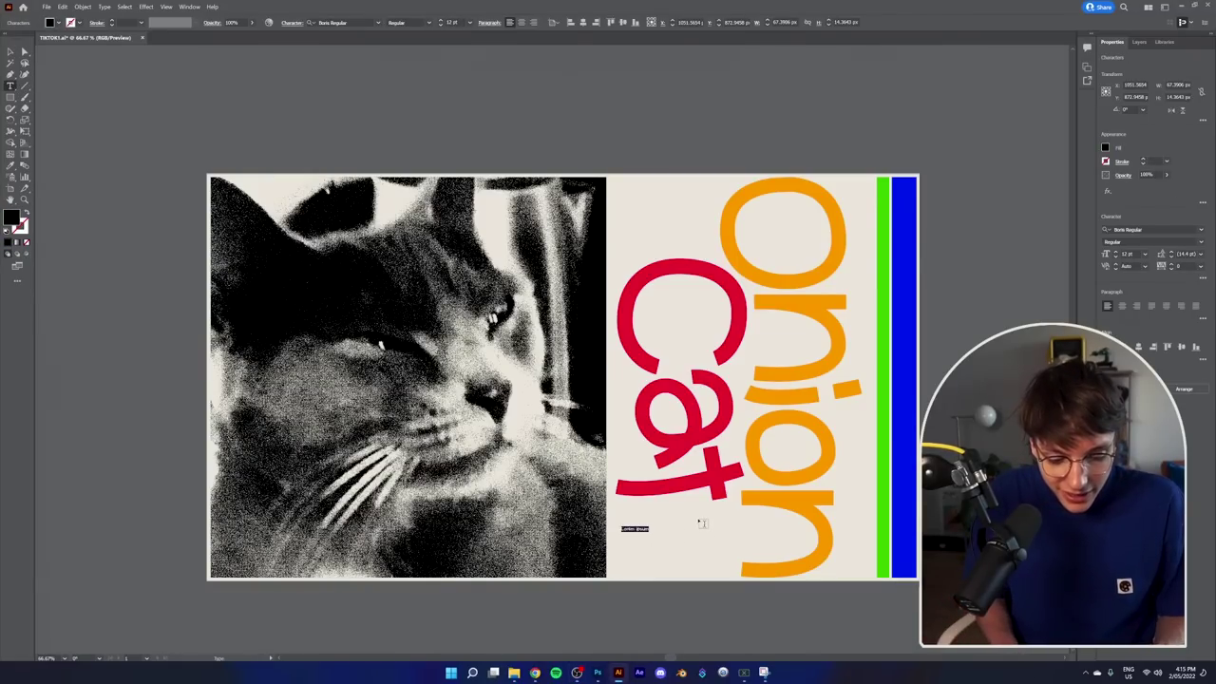
text(THIS IS A)
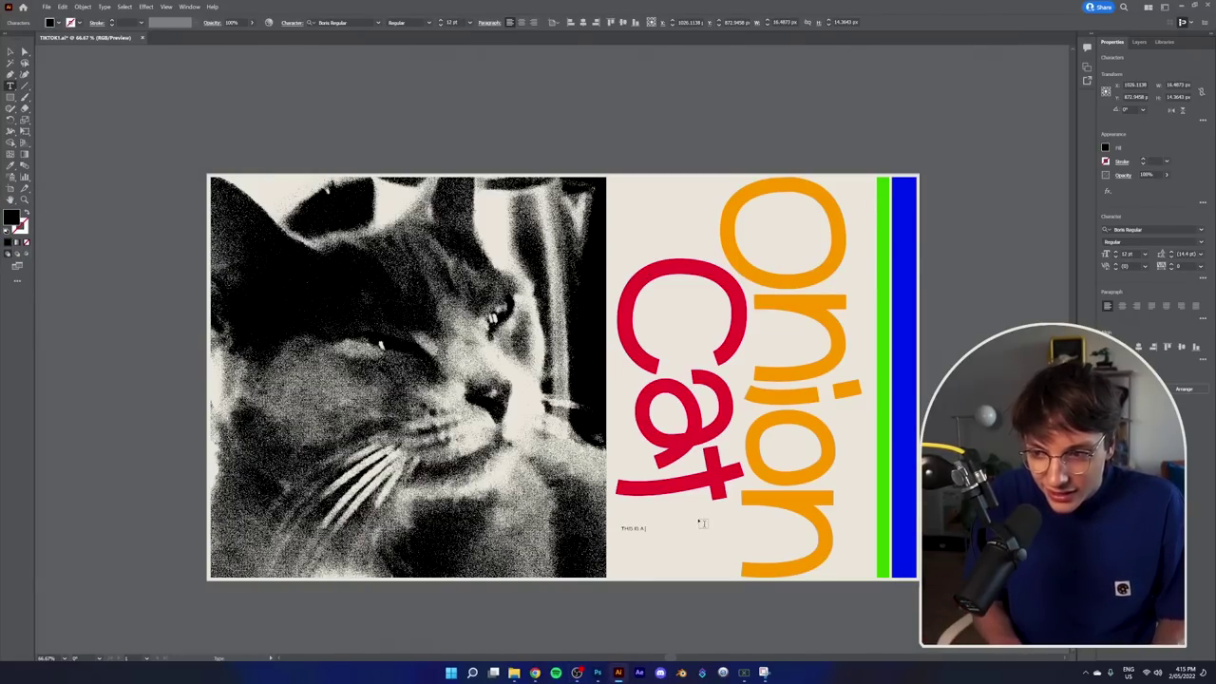
key(Return)
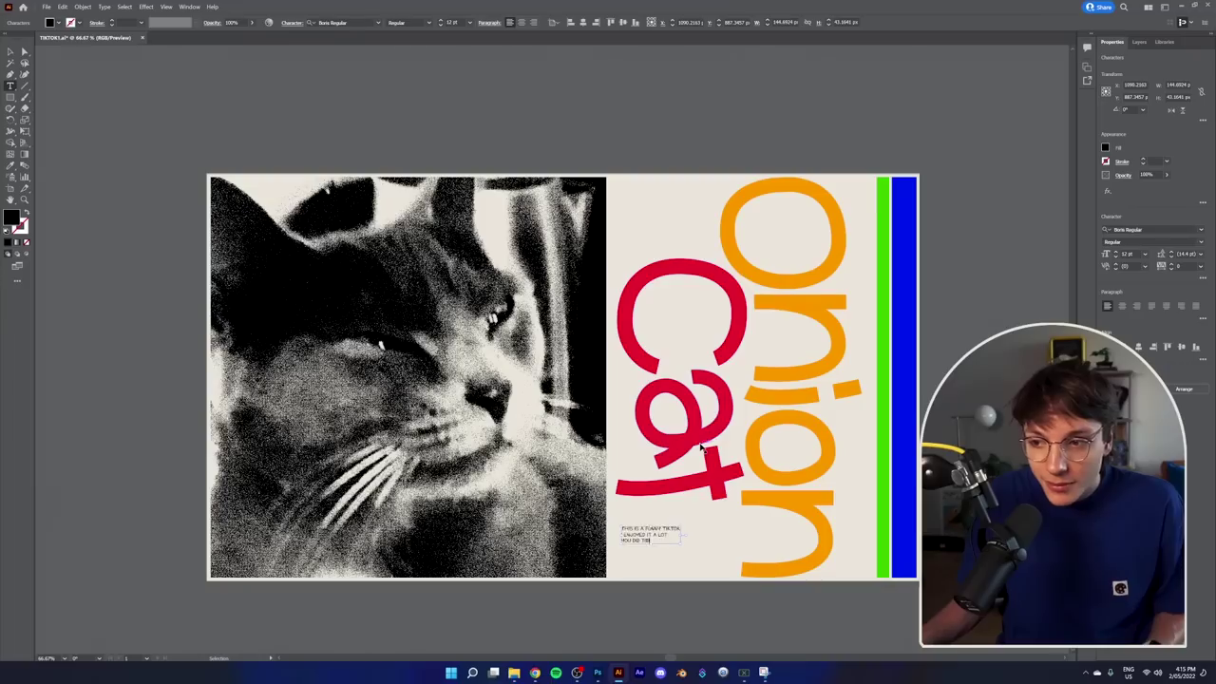
Step: Change the font of all three lines of small text to Neue Montreal Regular
key(ctrl+a)
click(1170, 230)
text(NEUE MONT)
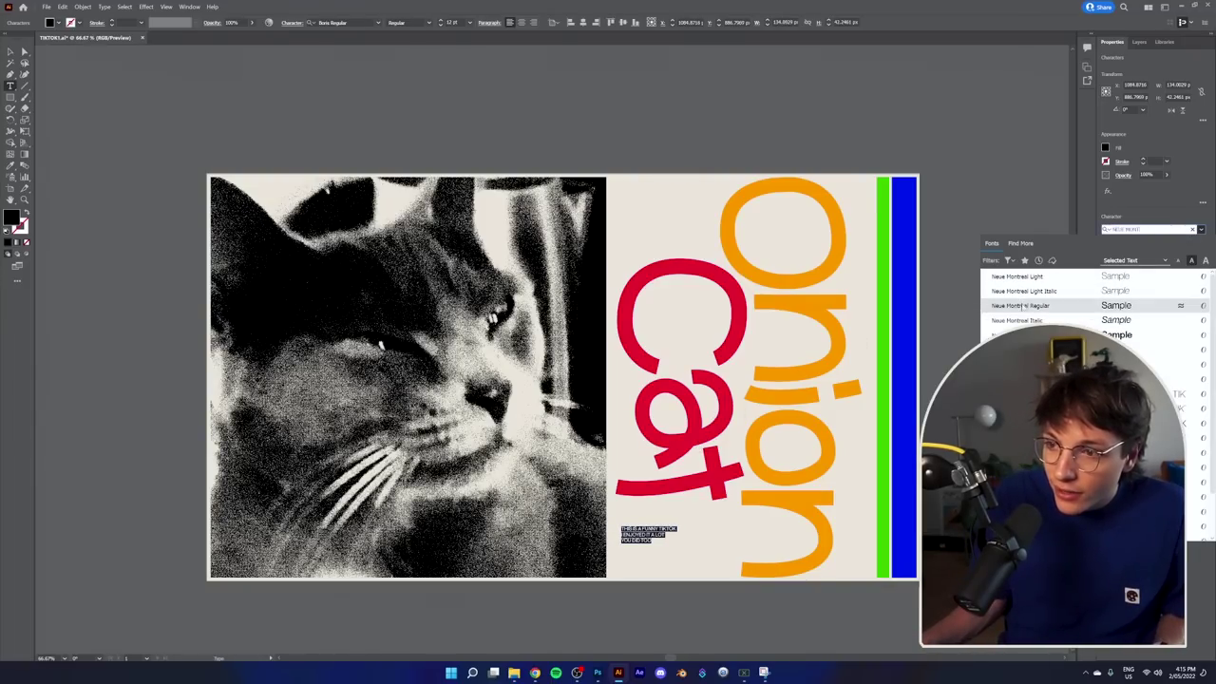
click(994, 306)
right_click(153, 43)
click(11, 51)
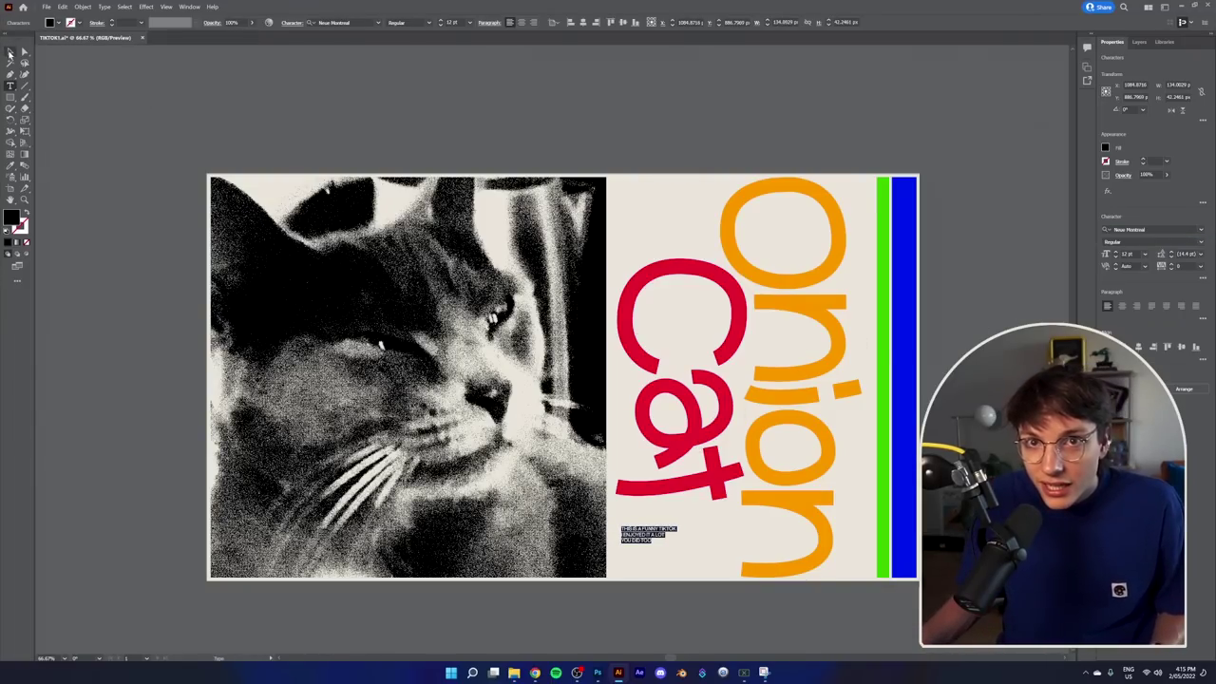
Step: Move the small text block down to the artboard's lower edge beside the cat image and set its font size to 12 pt
scroll(698, 615, up, 4)
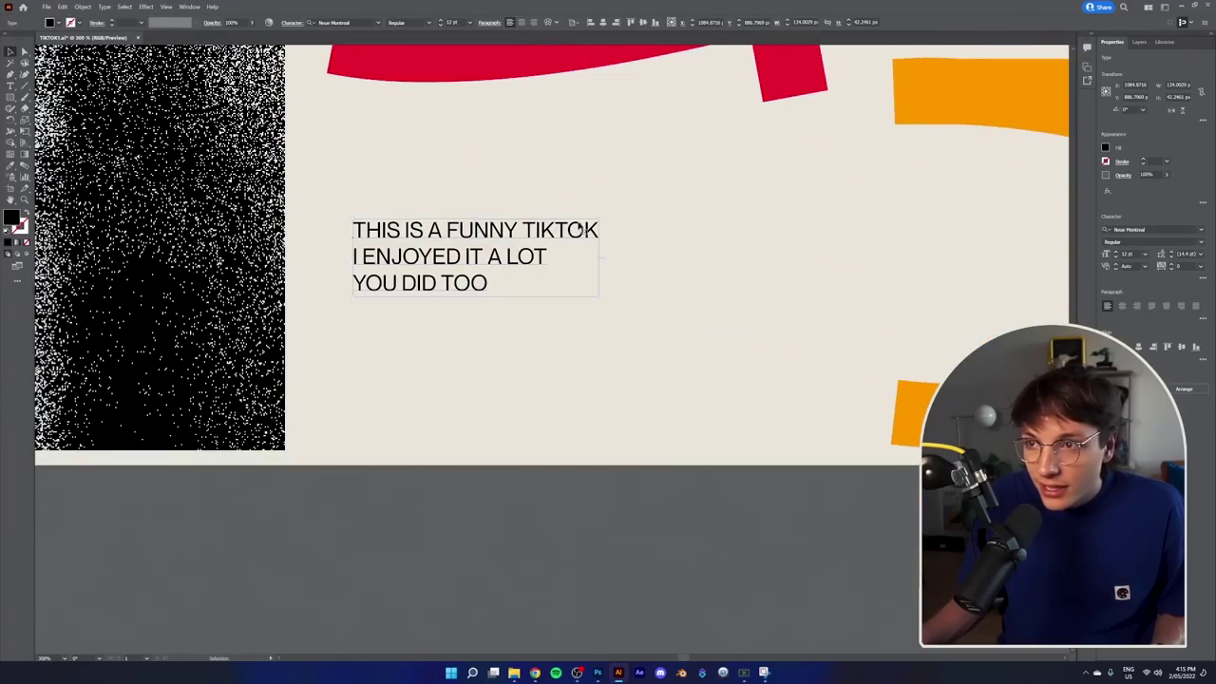
drag(599, 218, 496, 359)
scroll(570, 301, down, 2)
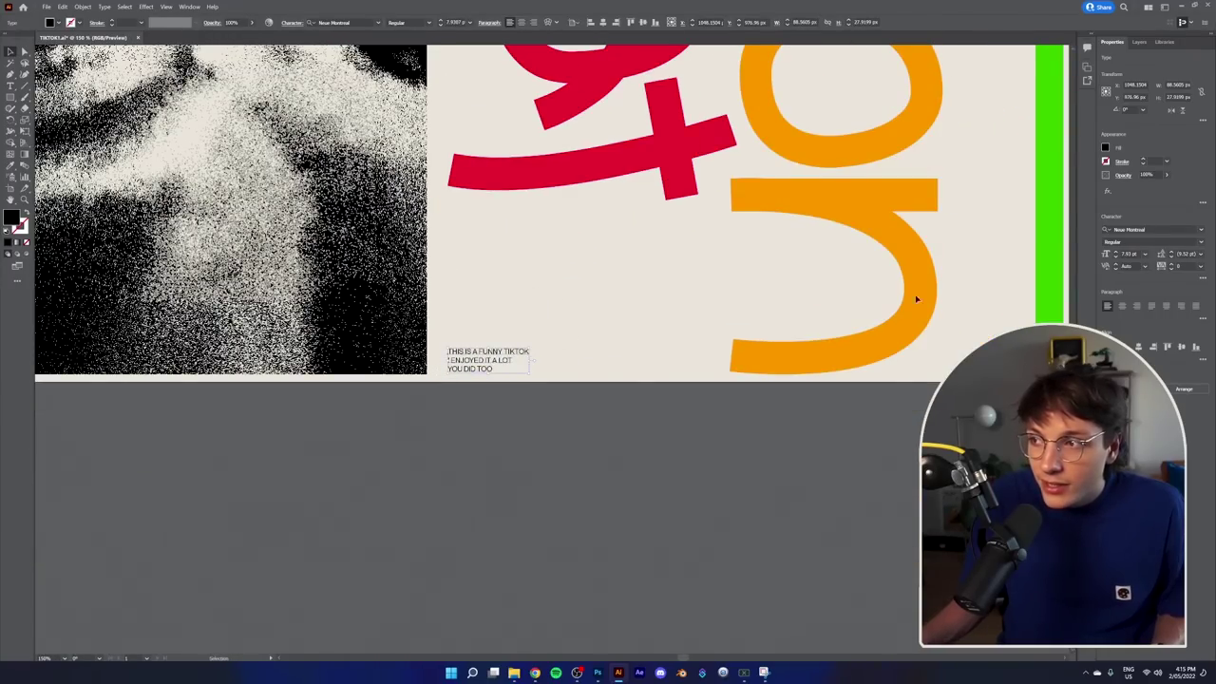
click(1117, 252)
click(1116, 251)
click(1116, 251)
click(1117, 252)
click(1117, 252)
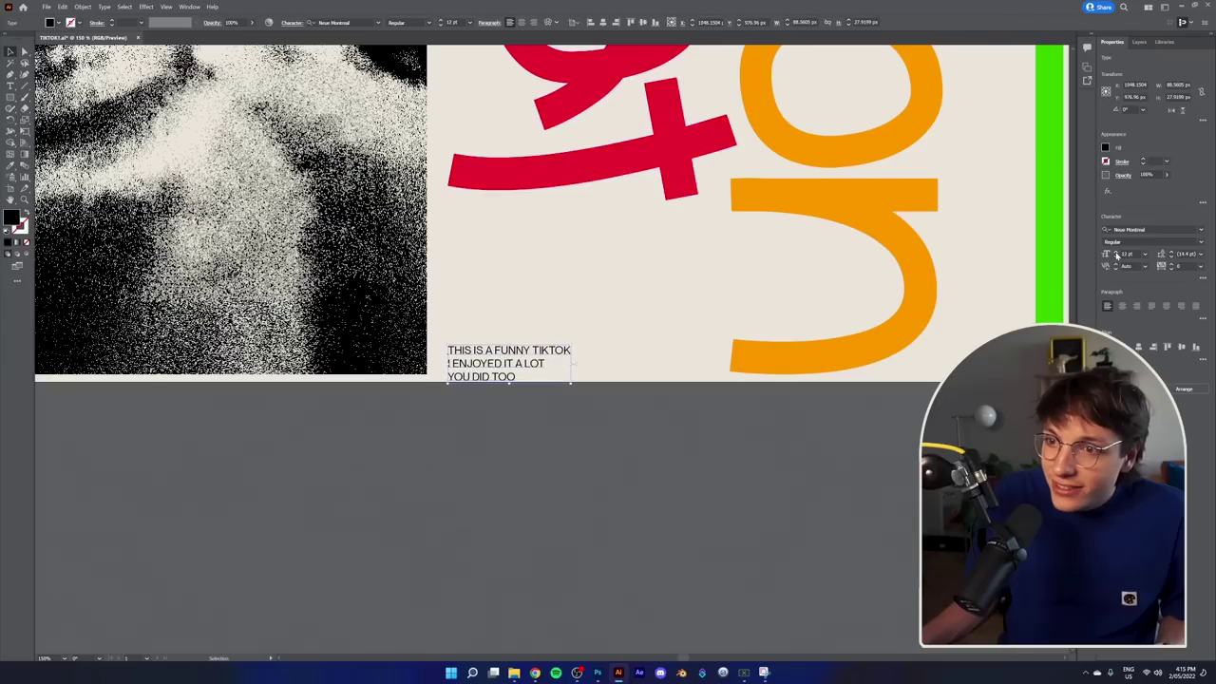
drag(530, 355, 526, 347)
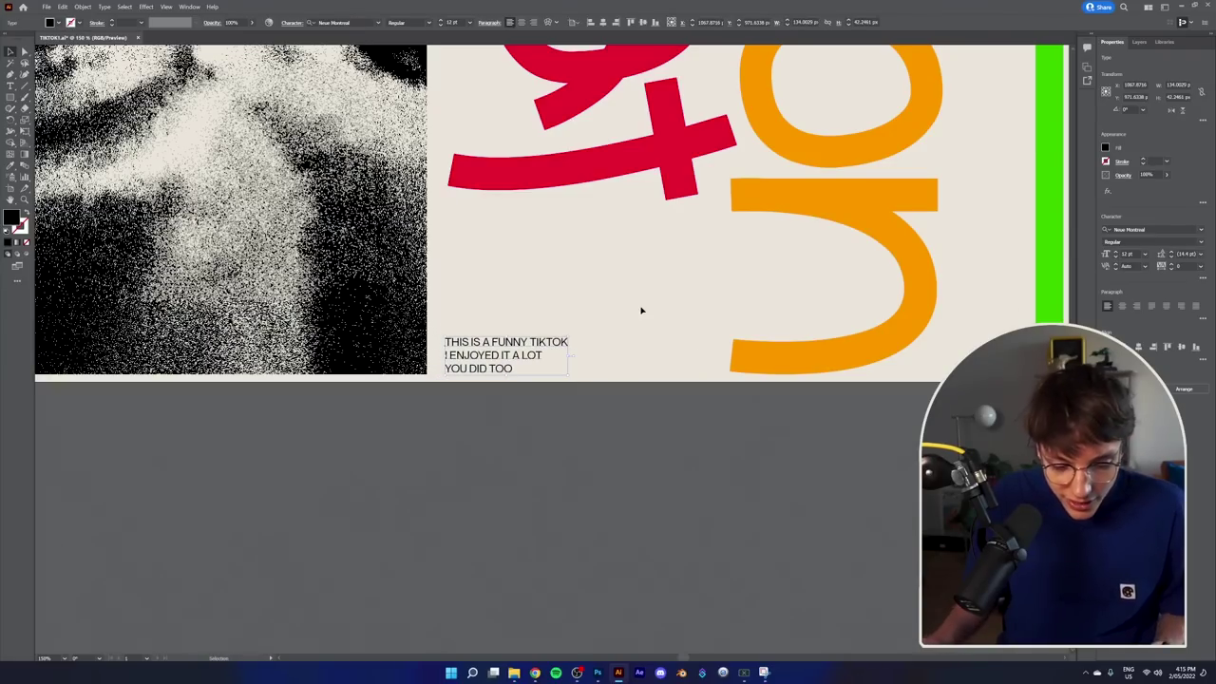
Step: Tighten the small text's leading to 12.4 pt and shift the block slightly closer to the cat image and the lower edge
key(alt+Up)
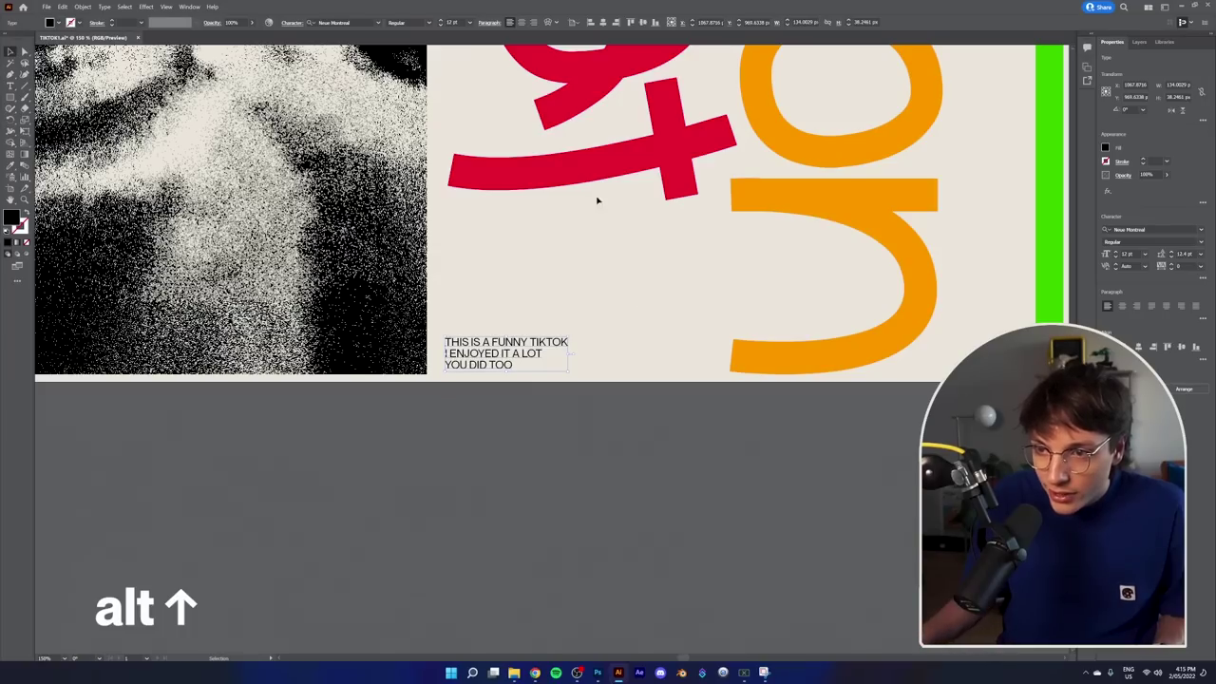
click(535, 424)
drag(480, 348, 472, 354)
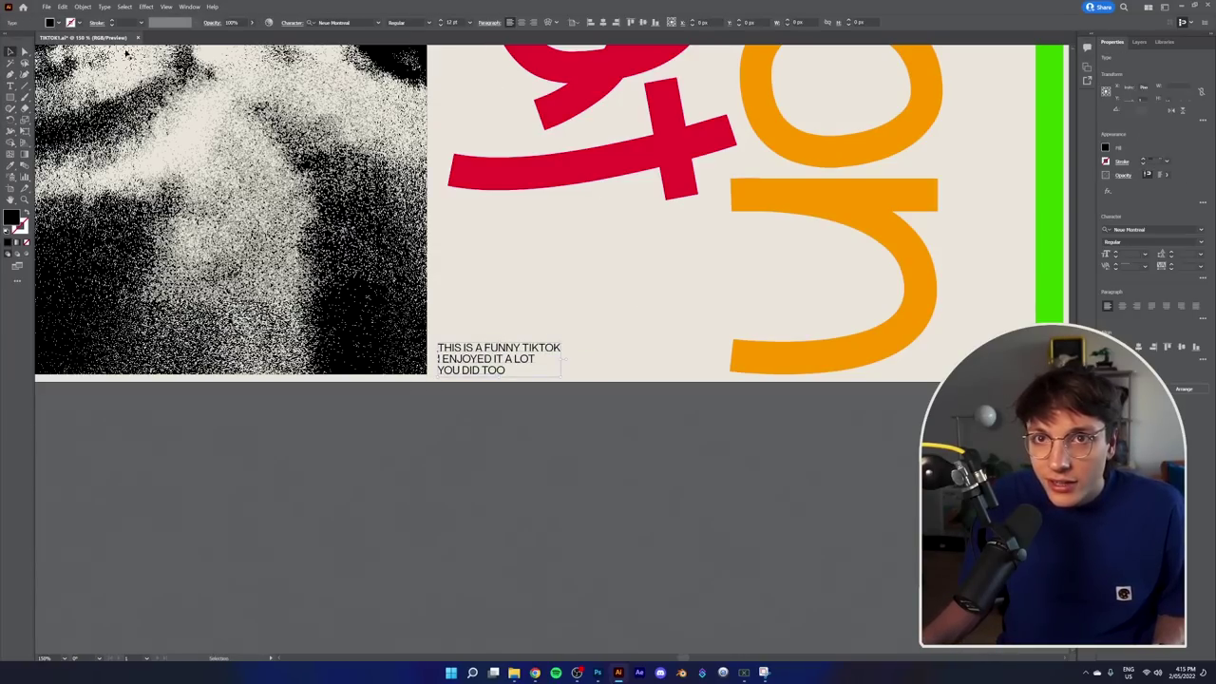
Step: Give the small text a 0.25 pt black stroke and set its tracking to 60
click(112, 22)
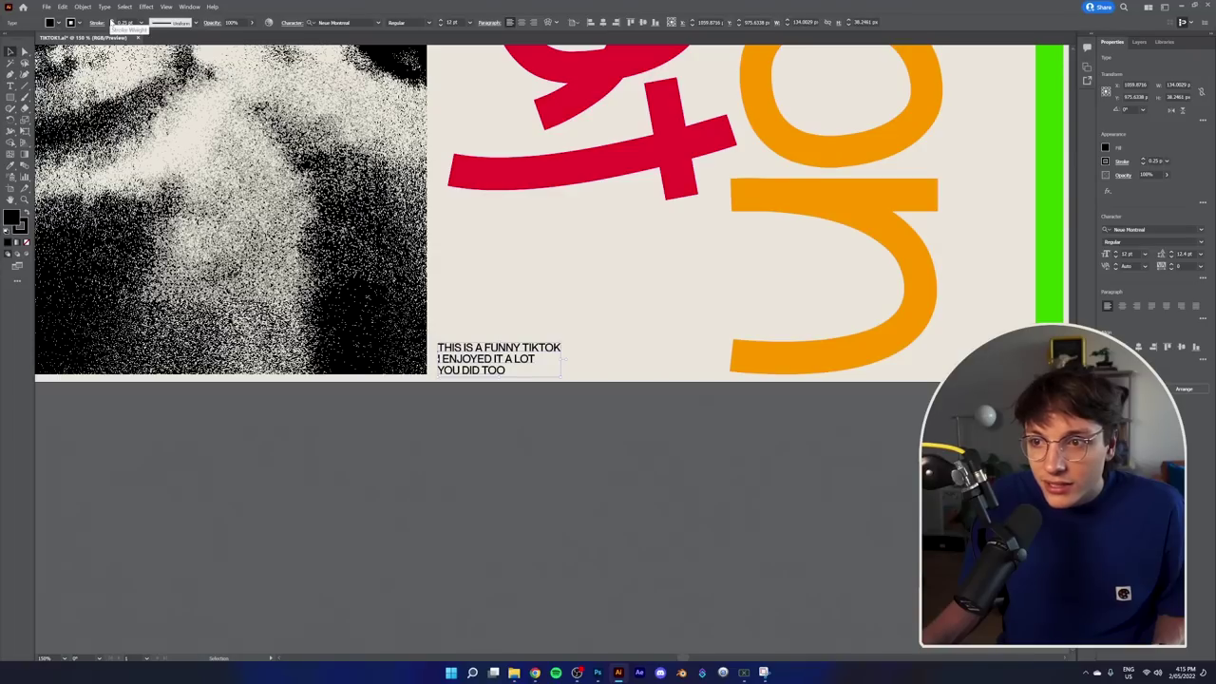
key(alt+Right)
key(alt+Right)
key(alt+Right)
key(alt+Right)
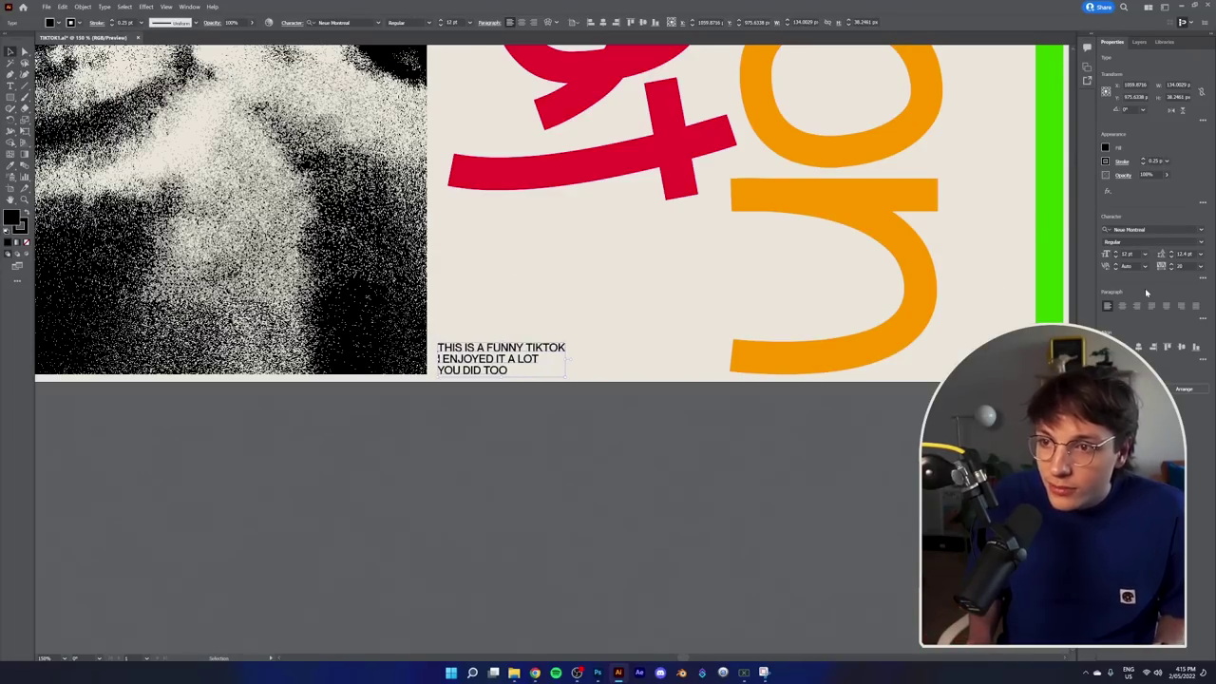
key(alt+Left)
key(alt+Left)
key(alt+Left)
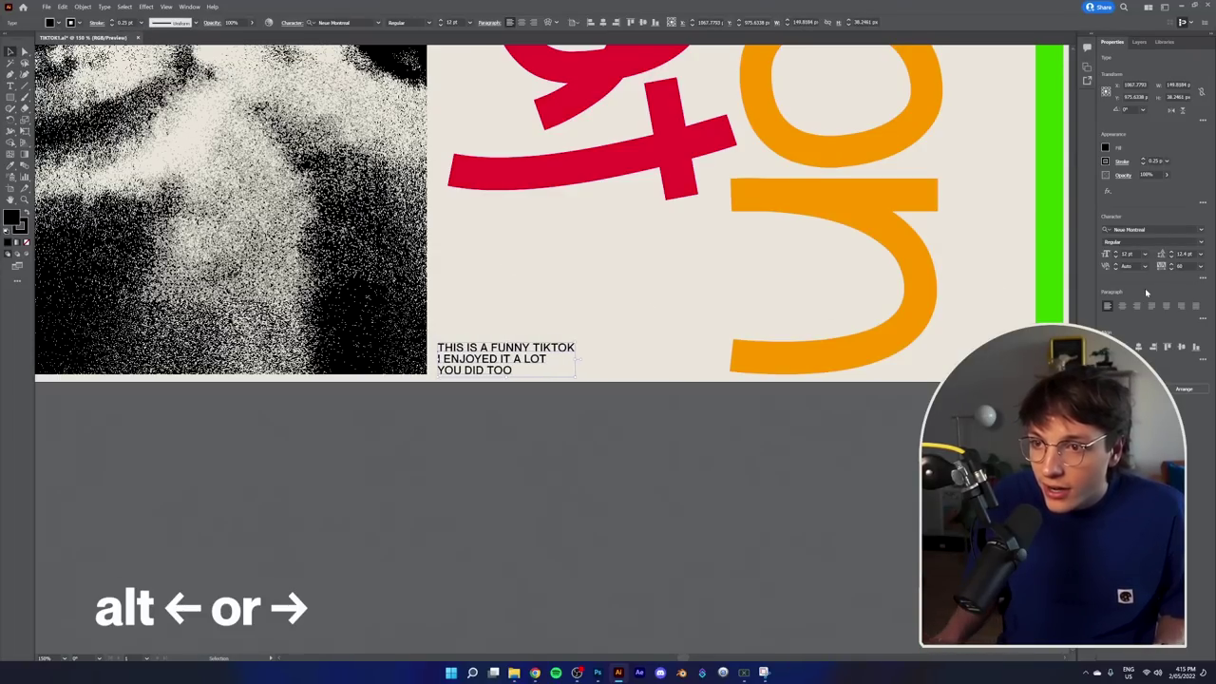
Step: Shift the small text block slightly away from the cat image along the artboard's lower edge
click(639, 465)
scroll(627, 410, down, 5)
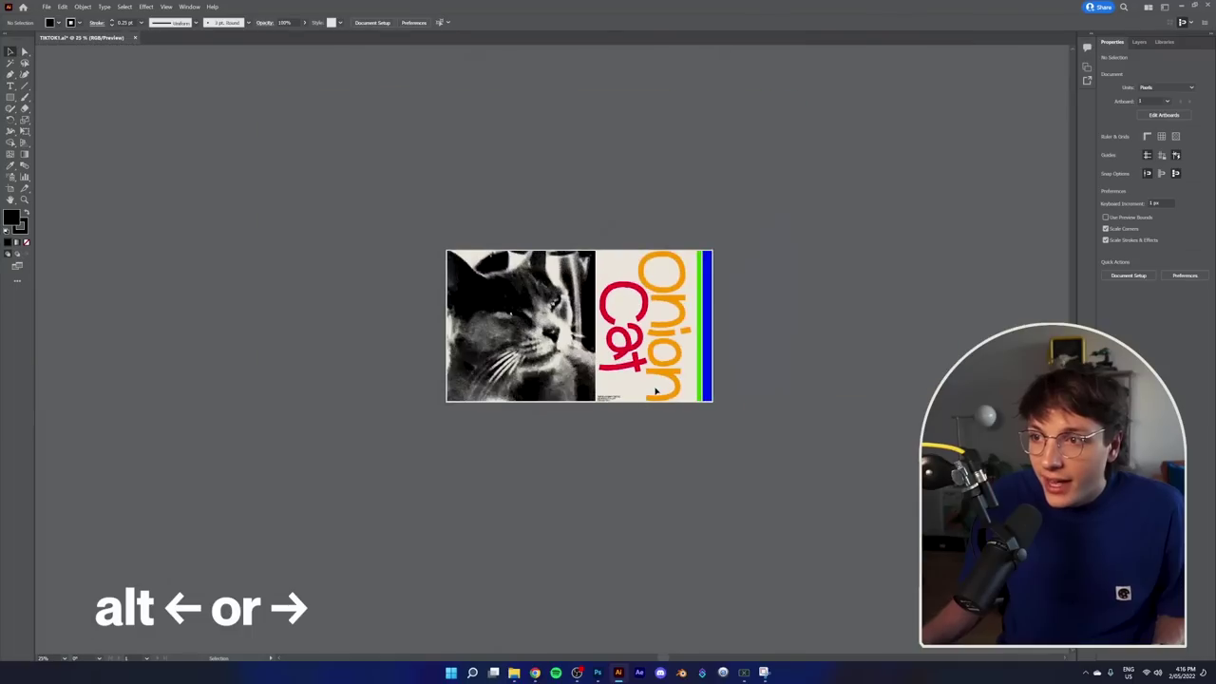
scroll(655, 389, up, 3)
drag(528, 418, 535, 418)
click(537, 417)
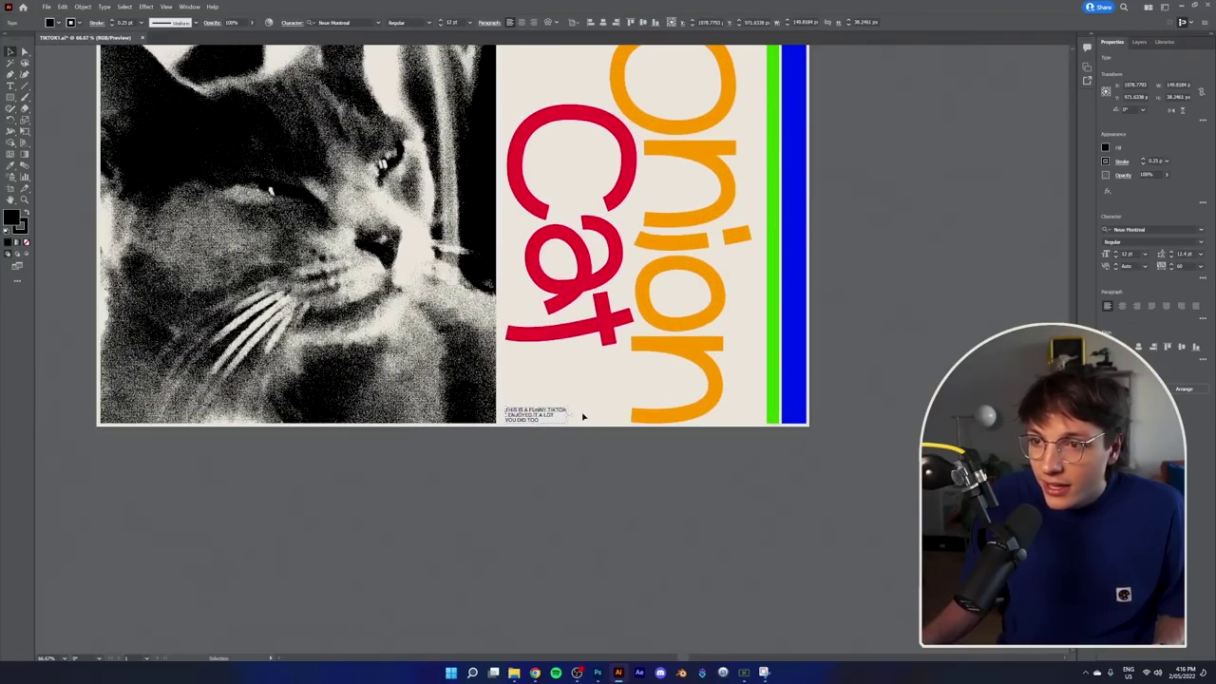
click(555, 424)
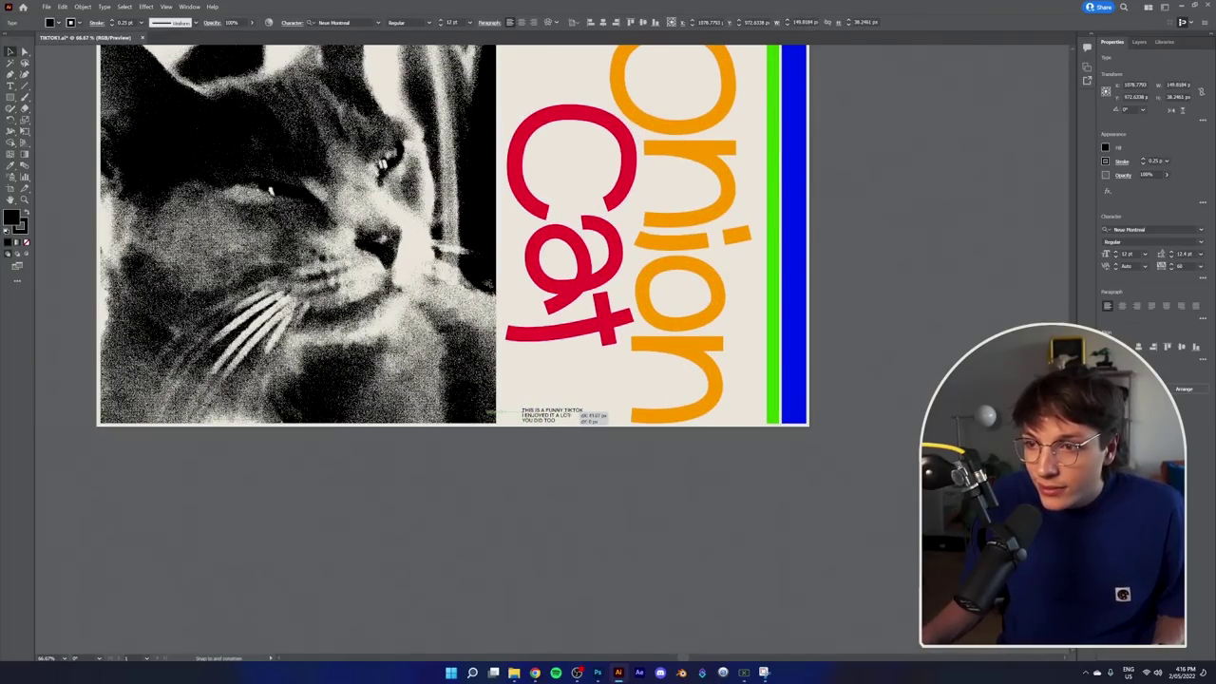
Step: Examine the staggered small text blocks at the upper and lower edges and how they sit within the whole layout
scroll(534, 425, up, 4)
scroll(529, 556, down, 4)
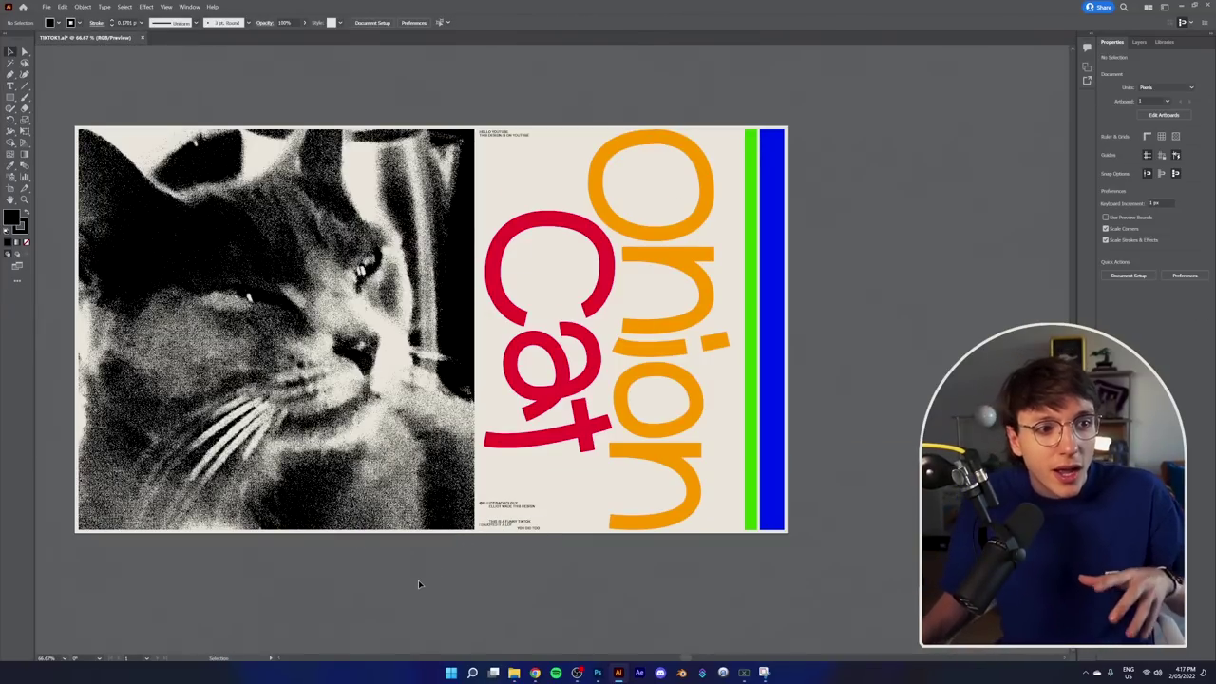
scroll(216, 467, down, 2)
scroll(161, 433, up, 2)
scroll(286, 567, down, 1)
scroll(287, 567, up, 1)
scroll(593, 619, up, 5)
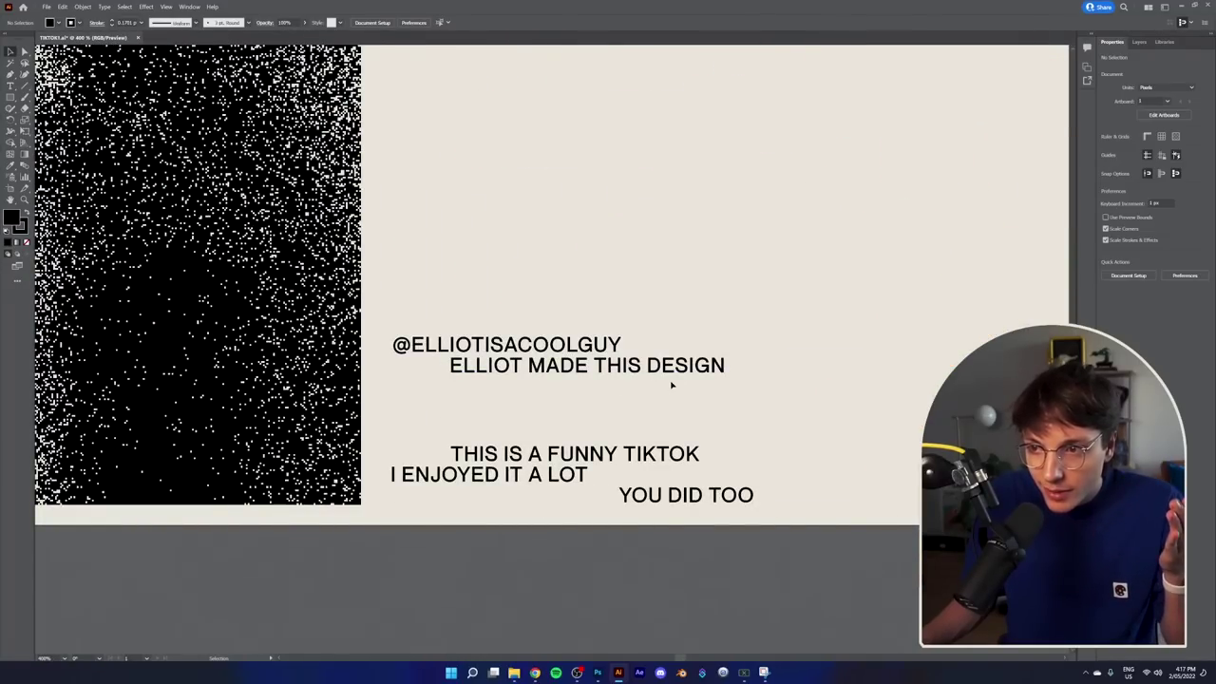
scroll(516, 491, down, 6)
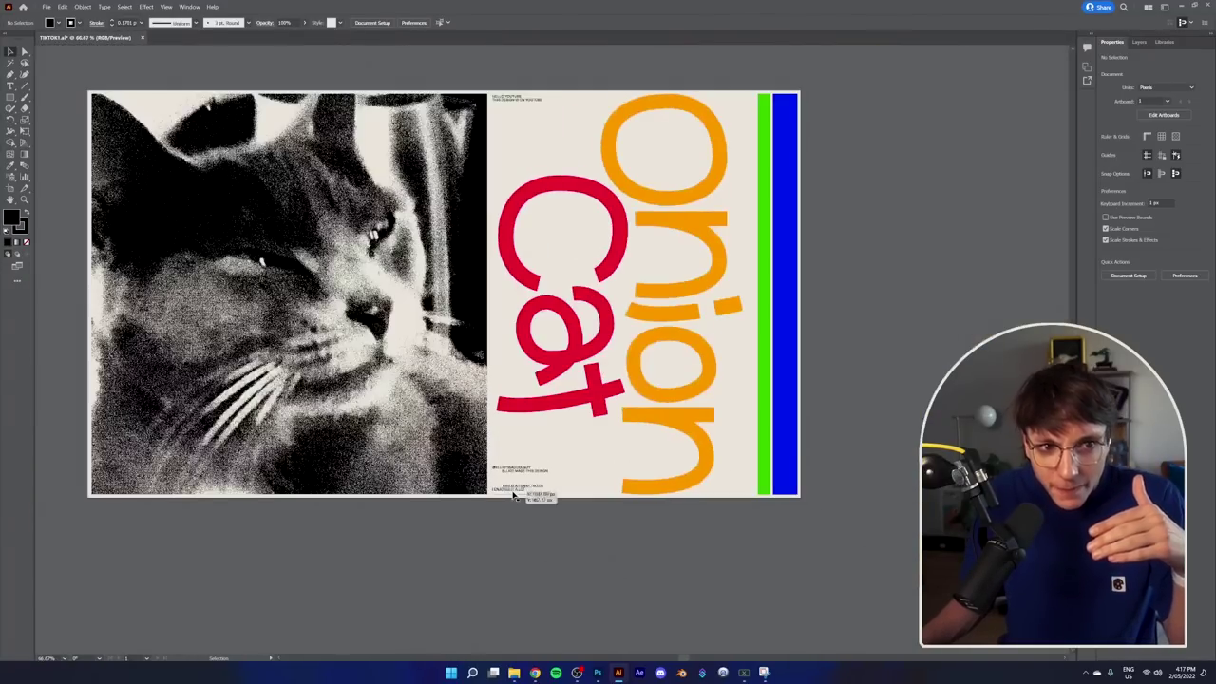
scroll(535, 163, up, 5)
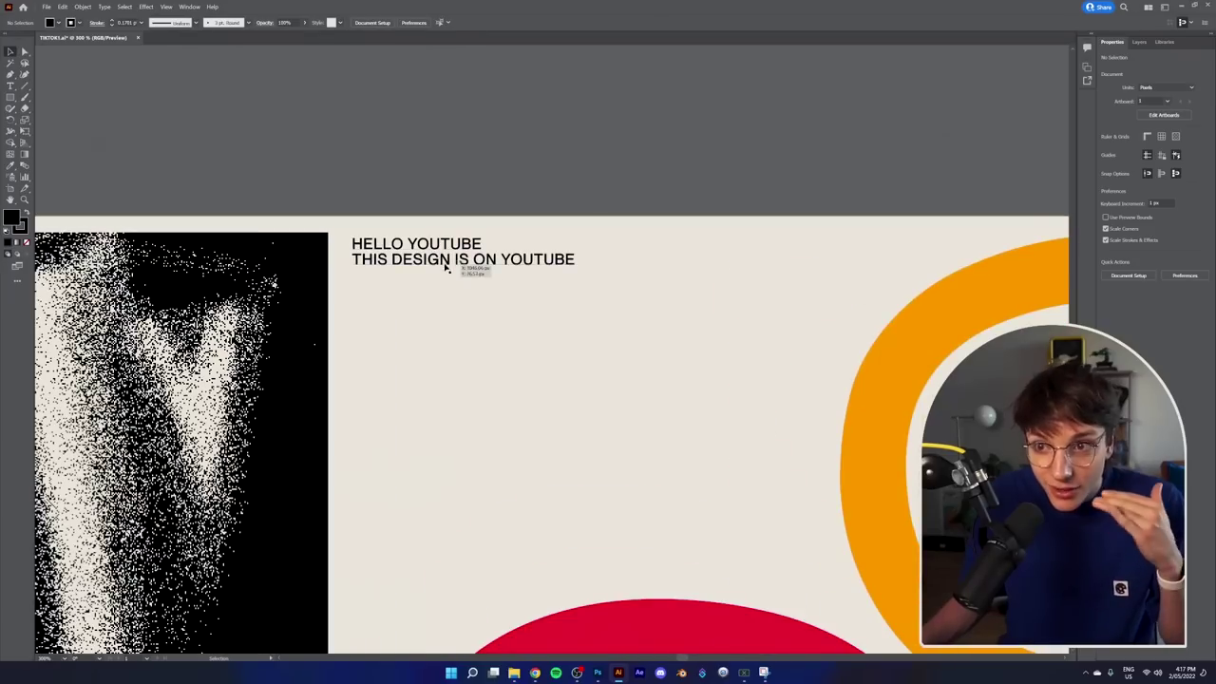
scroll(473, 297, down, 6)
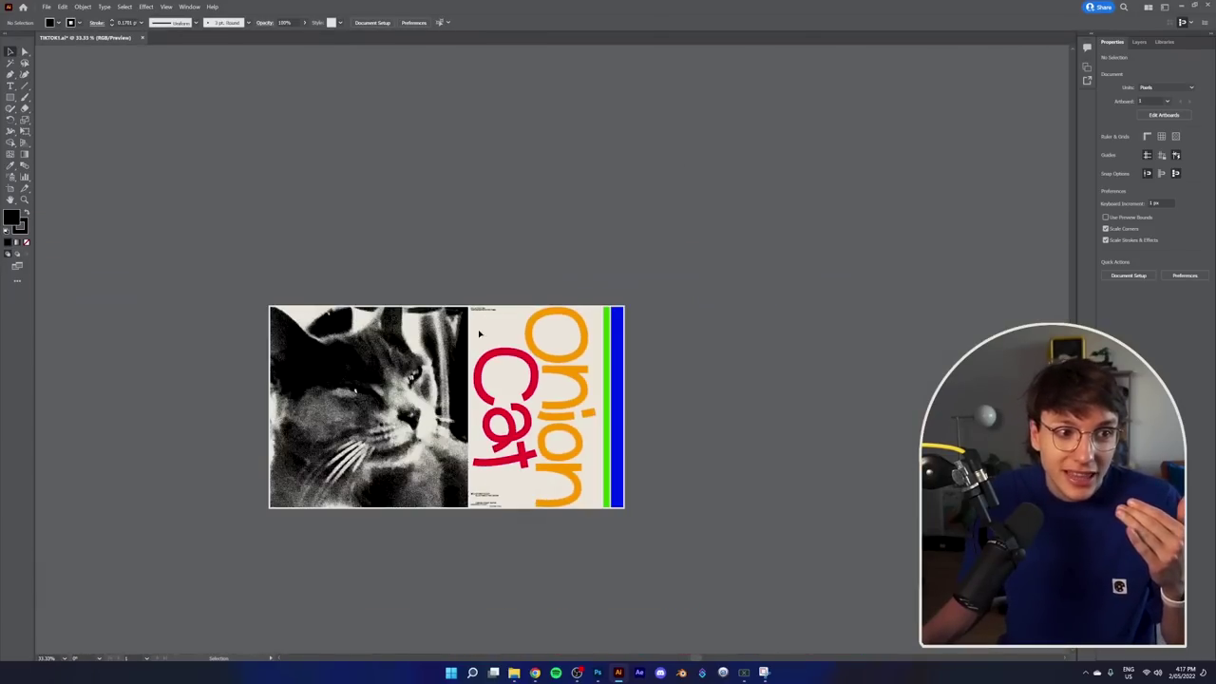
scroll(362, 446, up, 3)
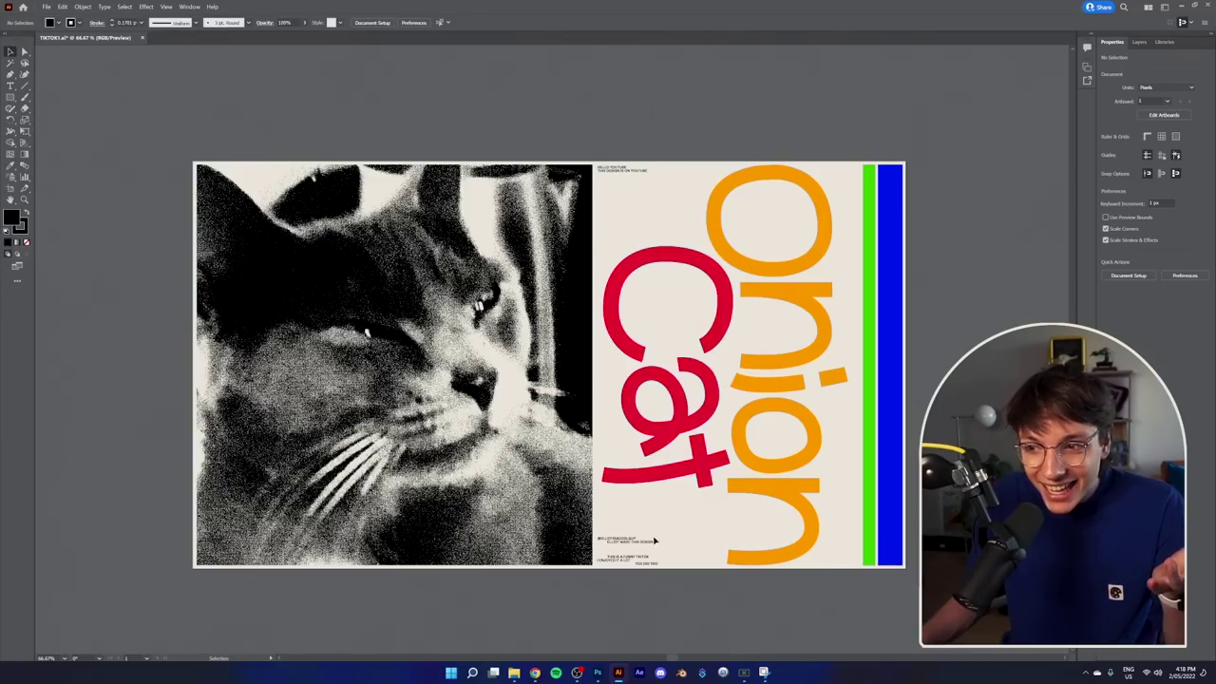
scroll(778, 621, down, 1)
scroll(881, 638, up, 2)
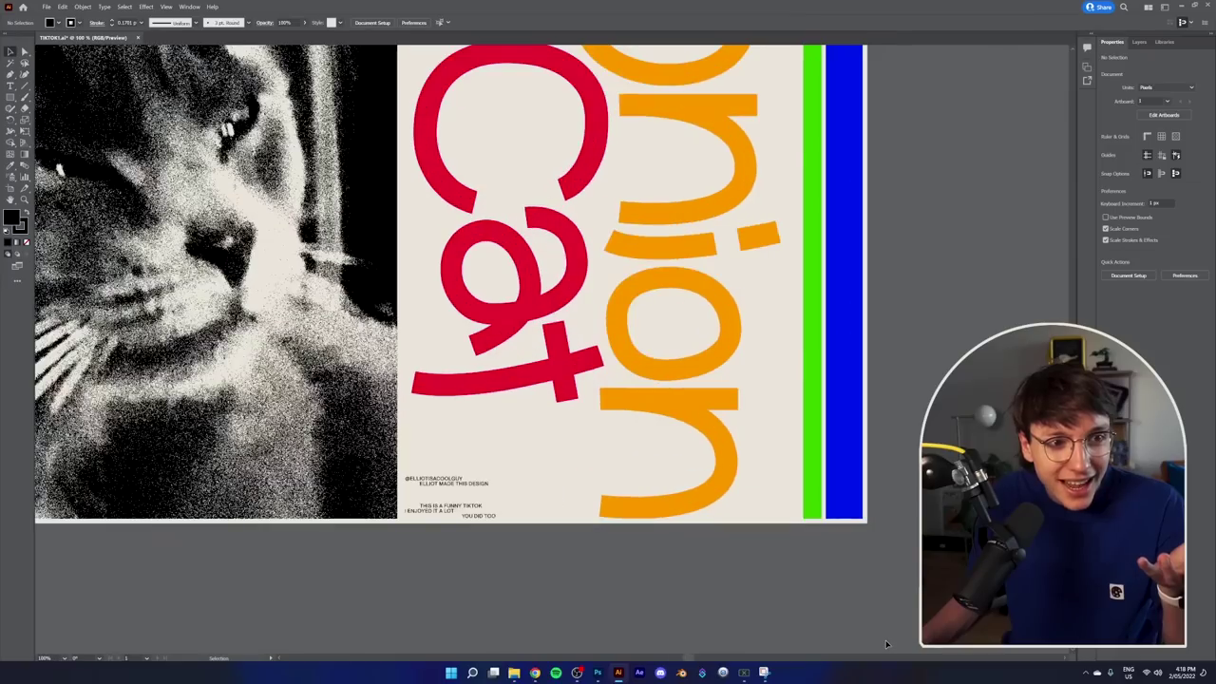
scroll(886, 644, down, 1)
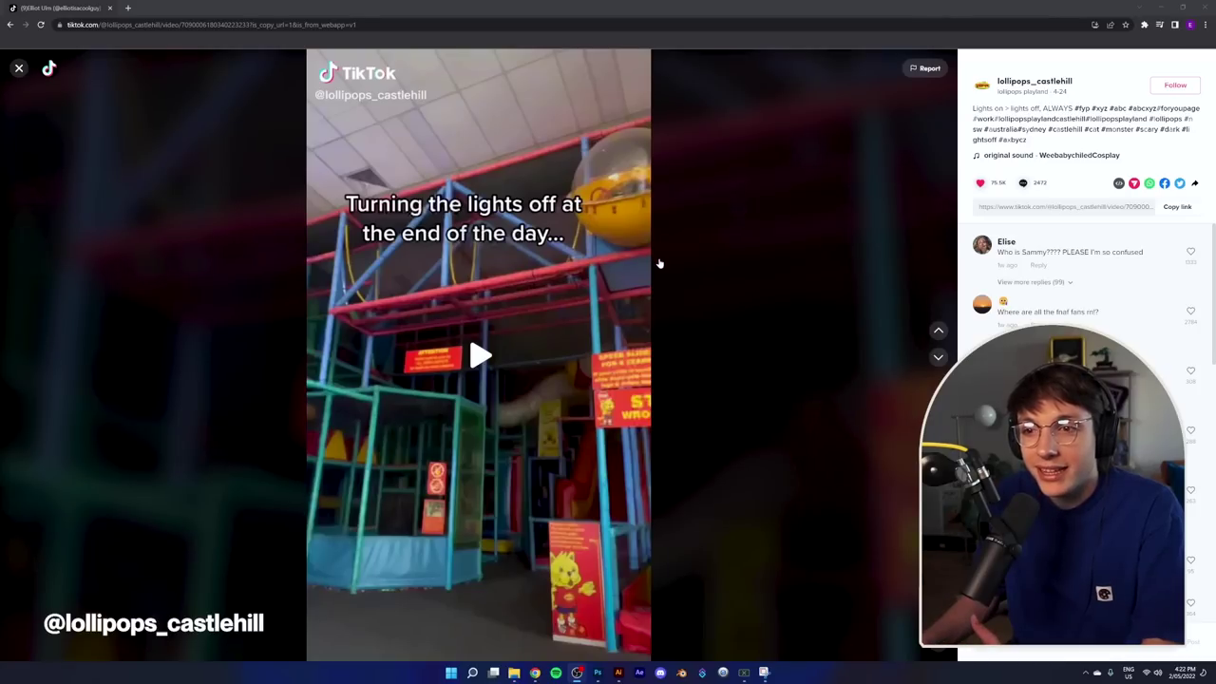
Step: Play the Lollipops playland TikTok video about turning the lights off at the end of the day
click(605, 342)
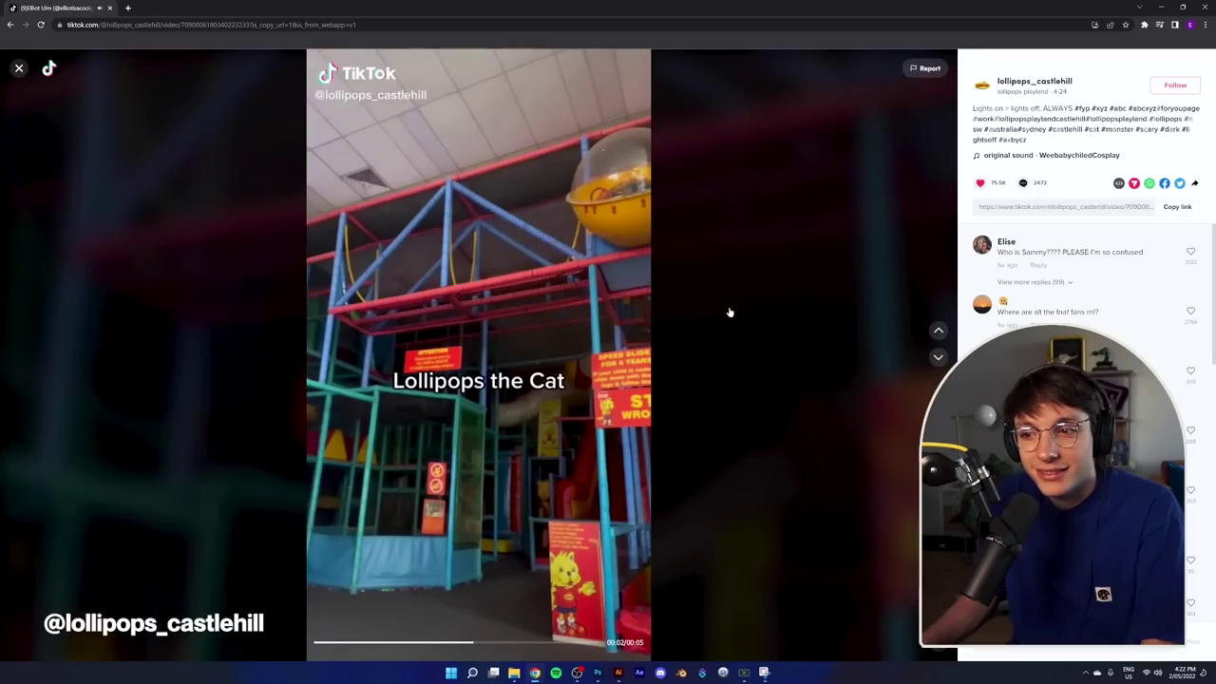
click(610, 326)
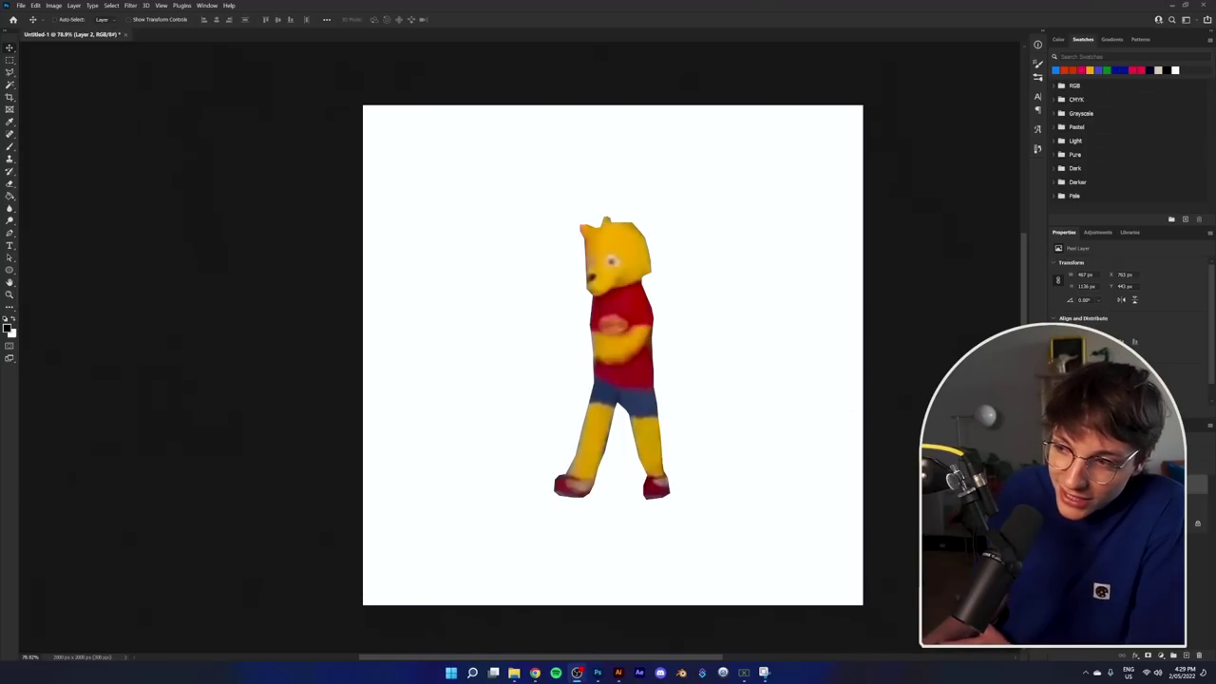
key(ctrl+z)
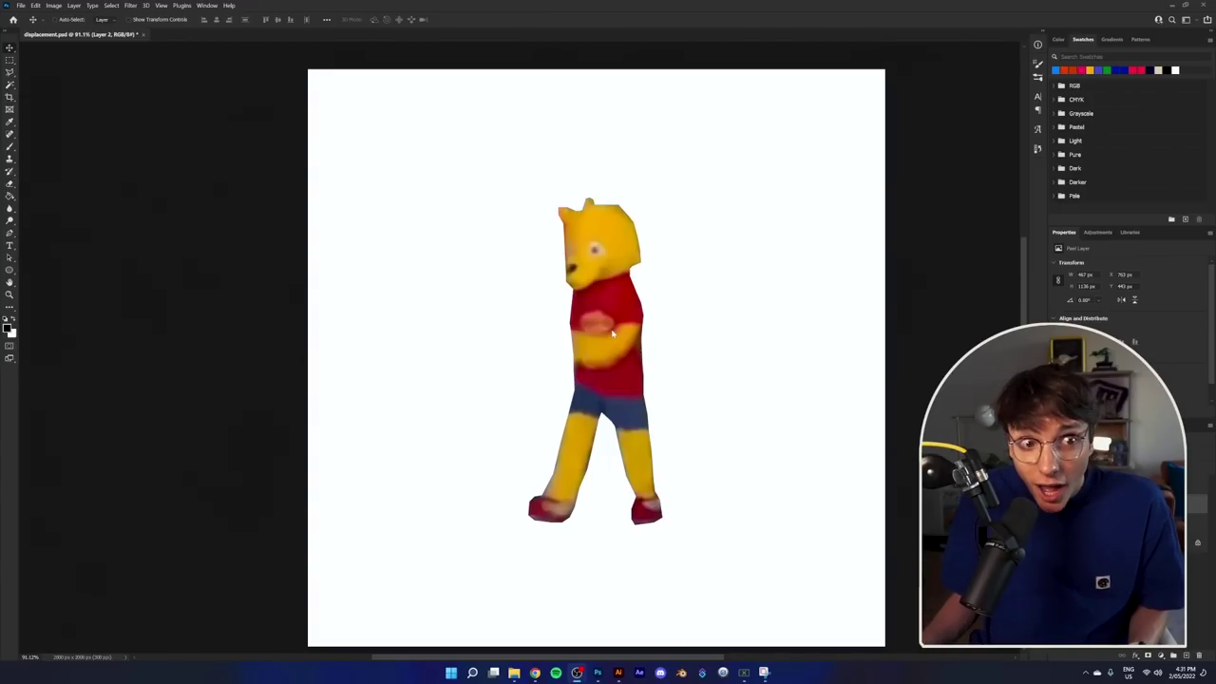
scroll(652, 316, up, 3)
scroll(652, 316, down, 3)
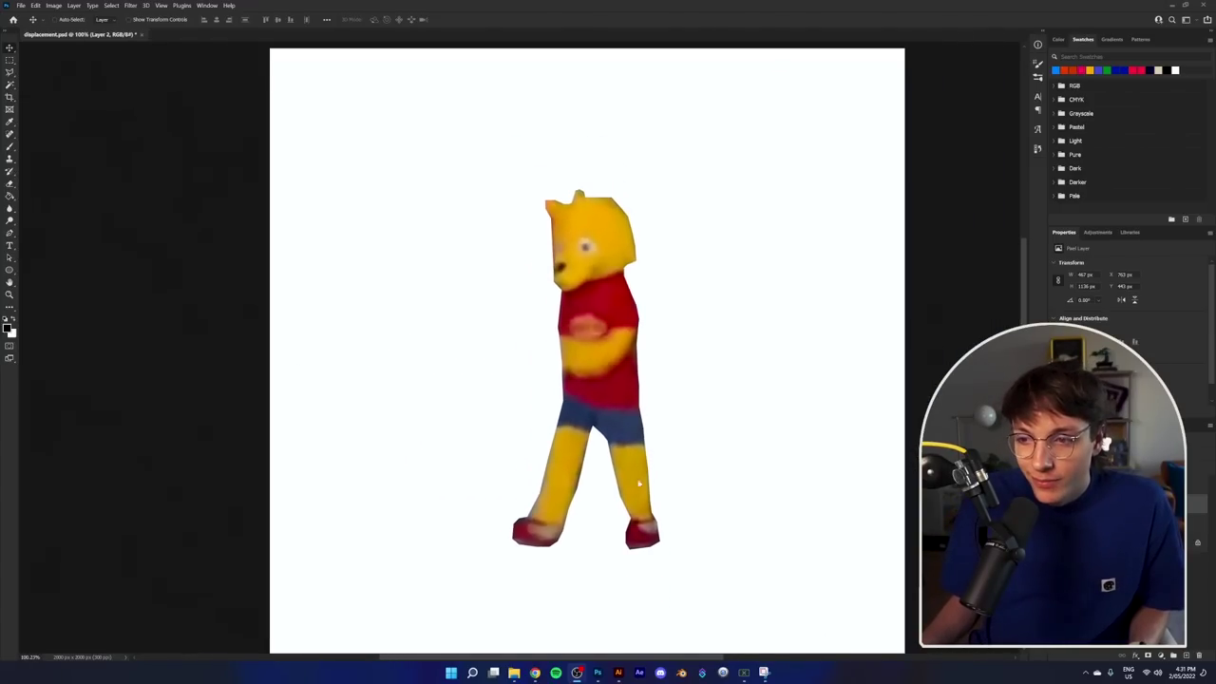
scroll(575, 508, up, 4)
scroll(586, 493, down, 1)
scroll(586, 493, down, 3)
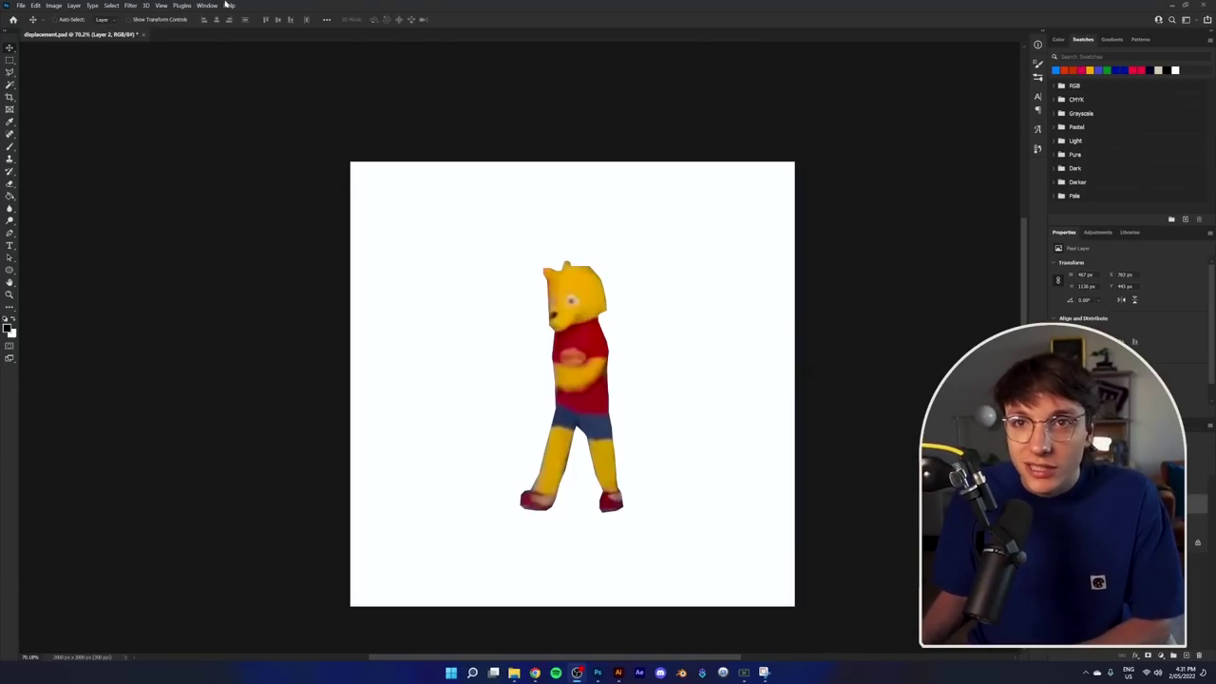
Step: Apply the Displace filter to the mascot layer using displacement.psd as the map, with Stretch To Fit and Repeat Edge Pixels
click(131, 5)
mouse_move(112, 6)
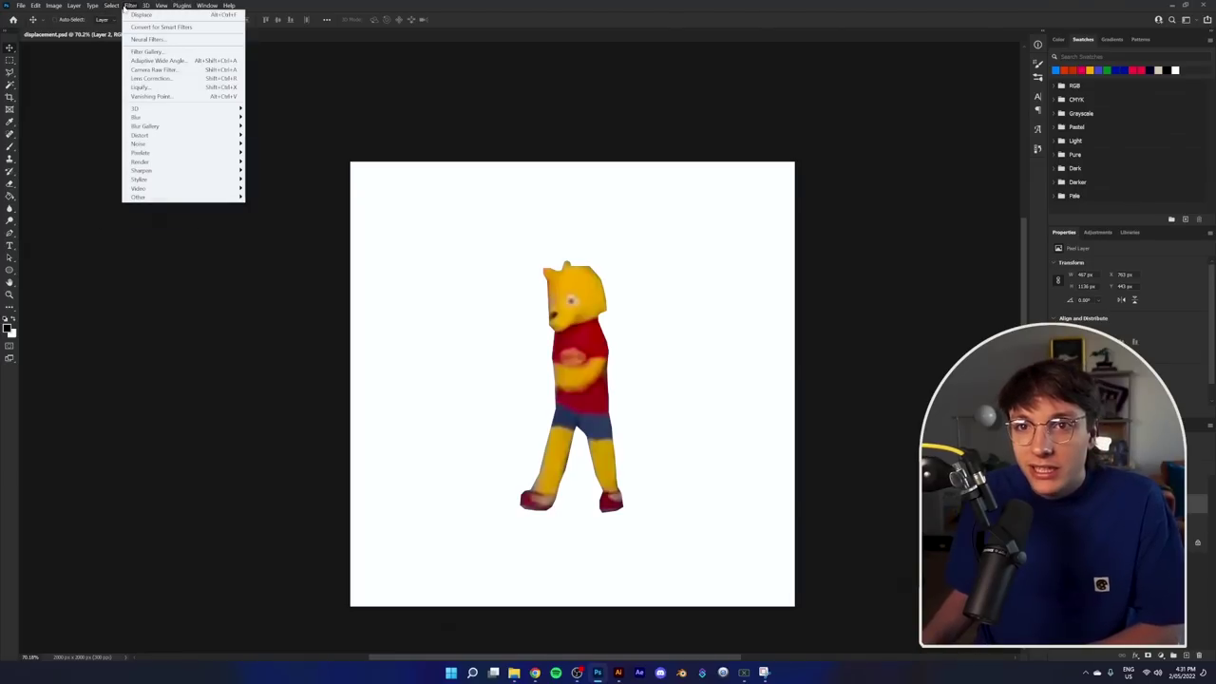
mouse_move(148, 136)
click(264, 136)
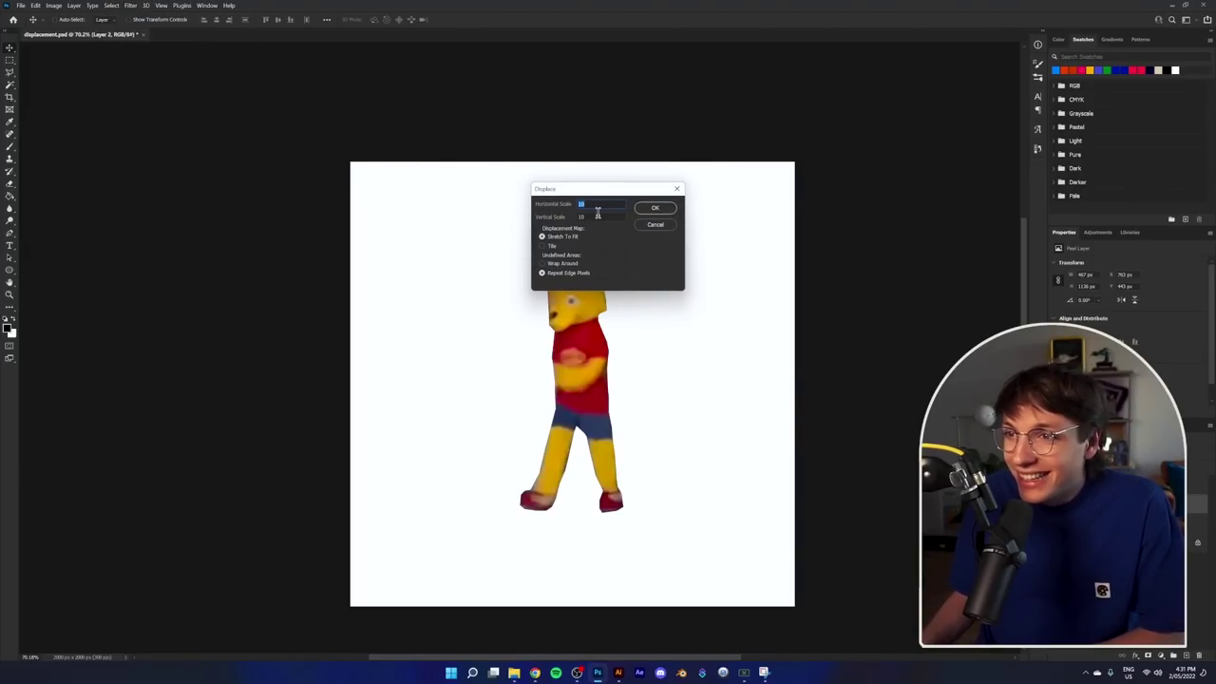
click(651, 209)
click(104, 87)
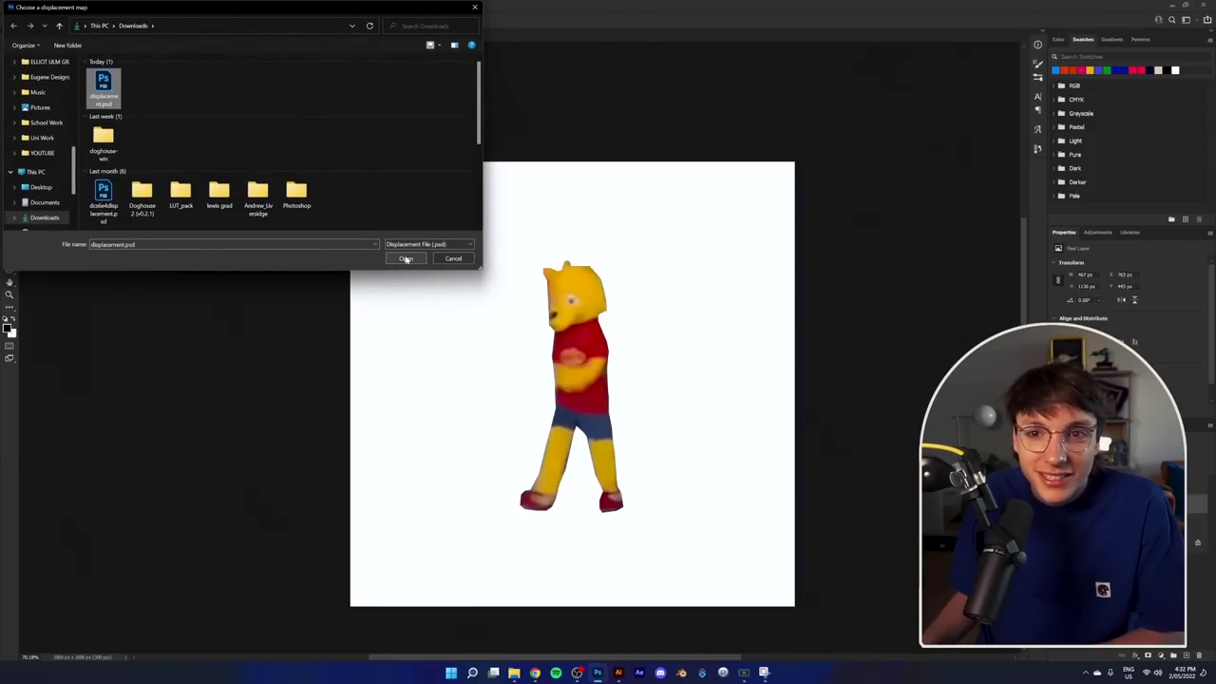
click(405, 259)
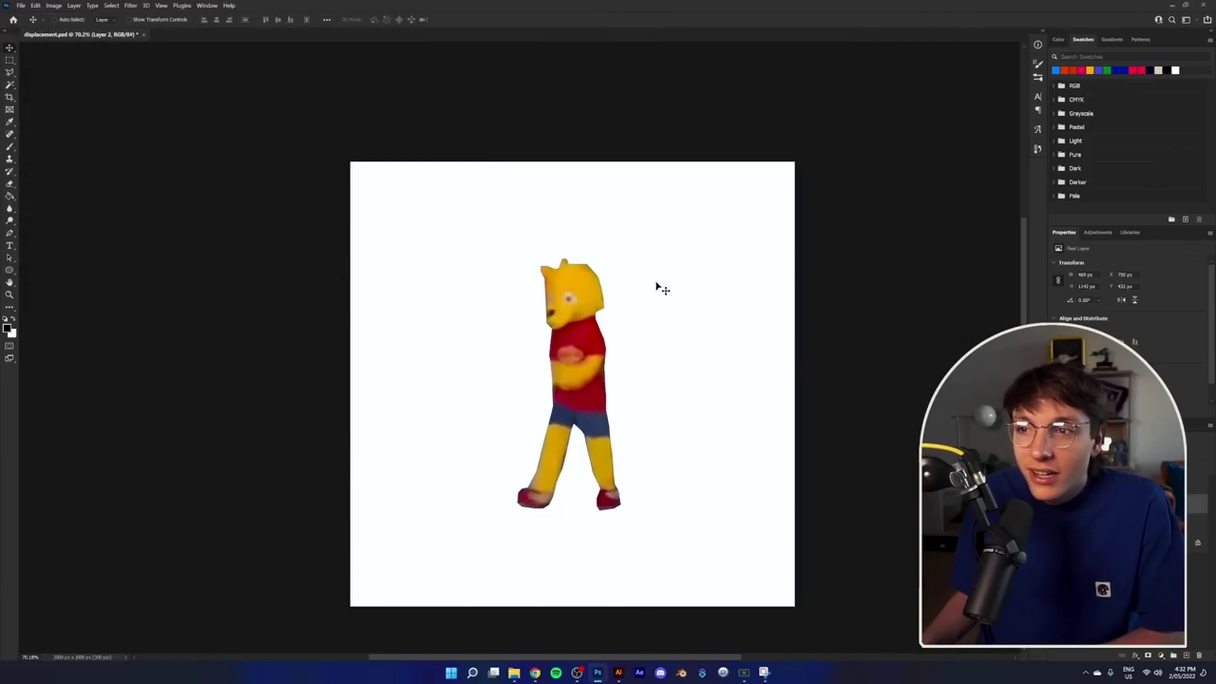
scroll(597, 380, up, 10)
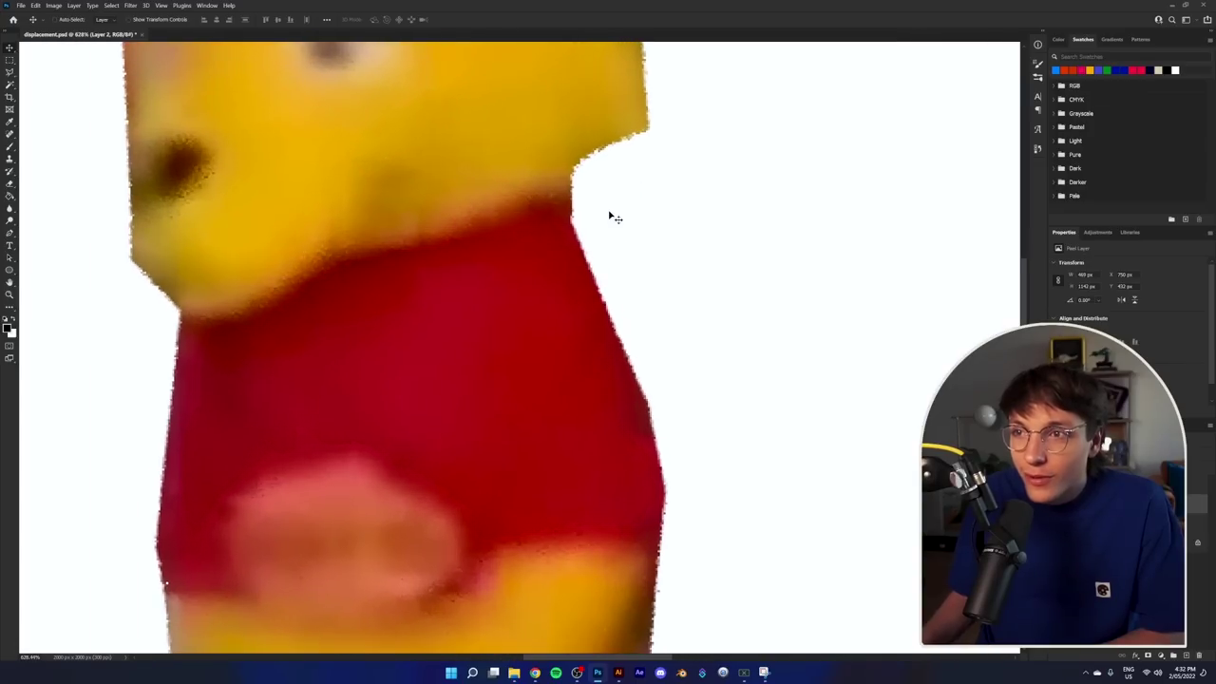
scroll(611, 223, down, 10)
scroll(560, 285, up, 2)
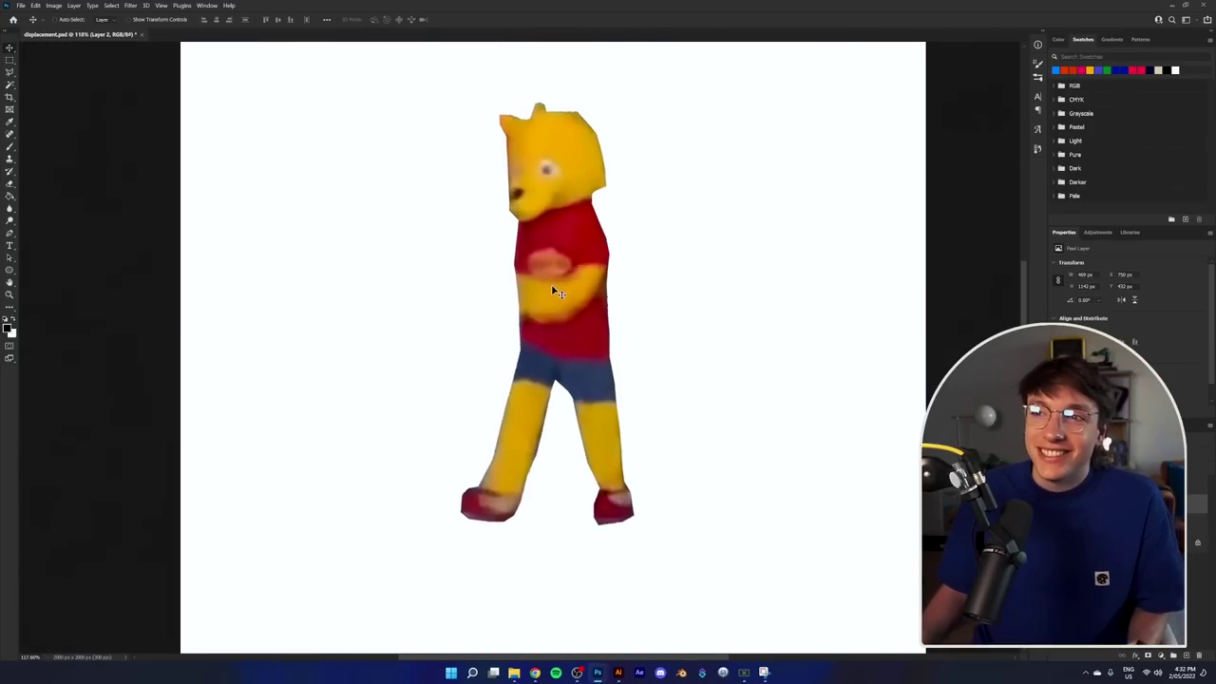
Step: Copy the displaced mascot, switch to Illustrator, and paste it near the middle of the TIKTOK2 artboard
key(ctrl)
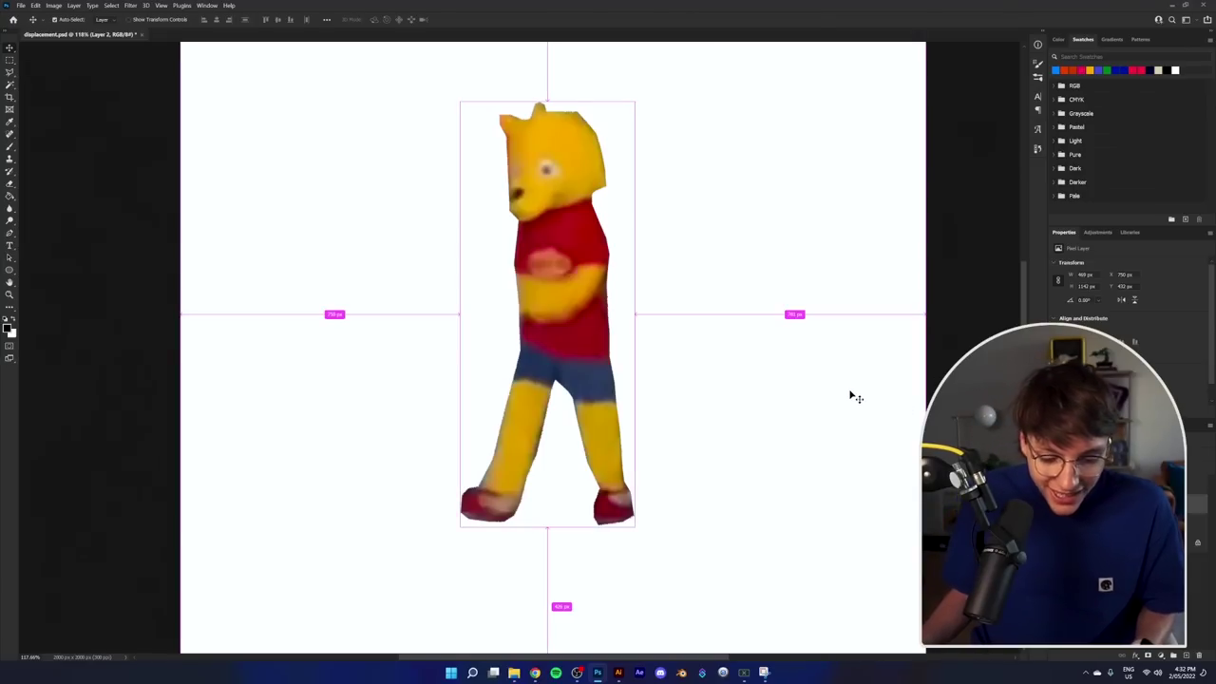
click(617, 672)
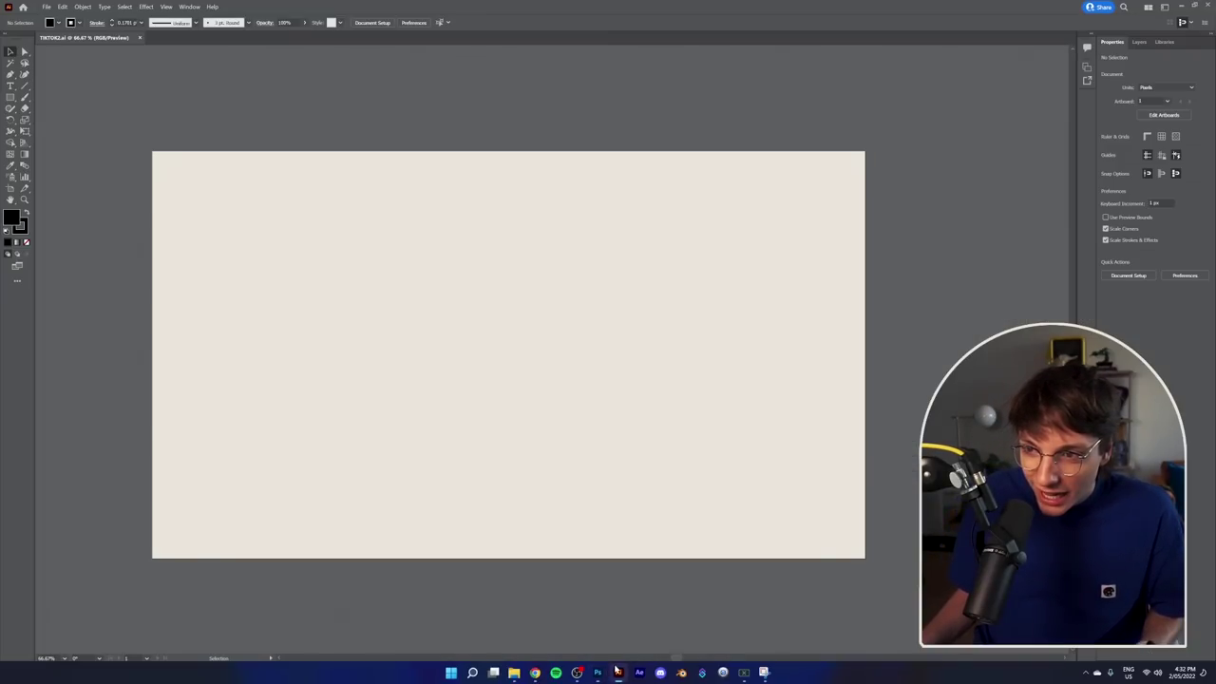
scroll(524, 435, down, 1)
scroll(525, 435, up, 1)
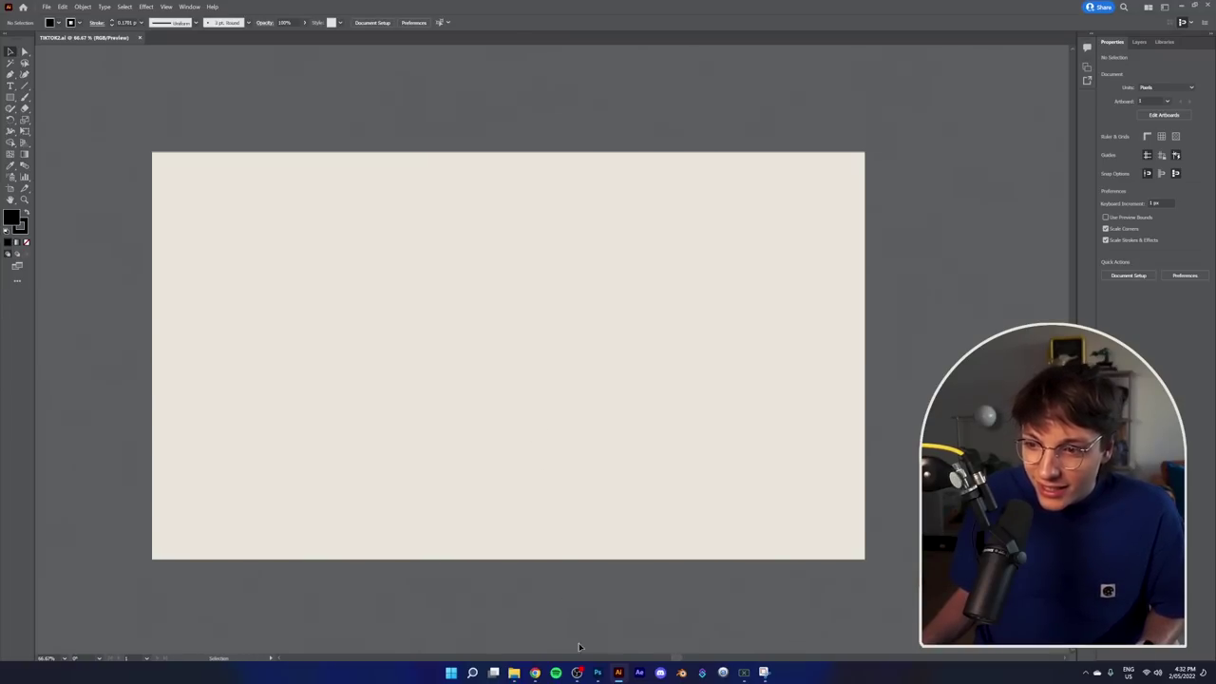
click(596, 672)
key(ctrl+a)
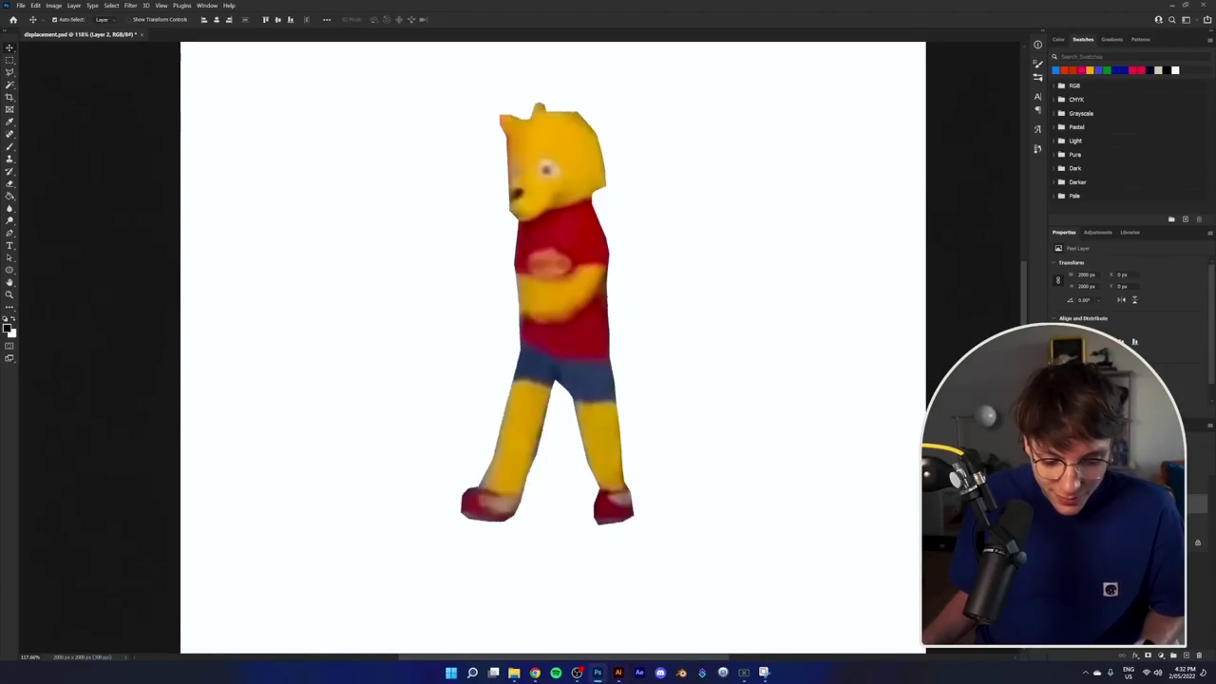
click(618, 668)
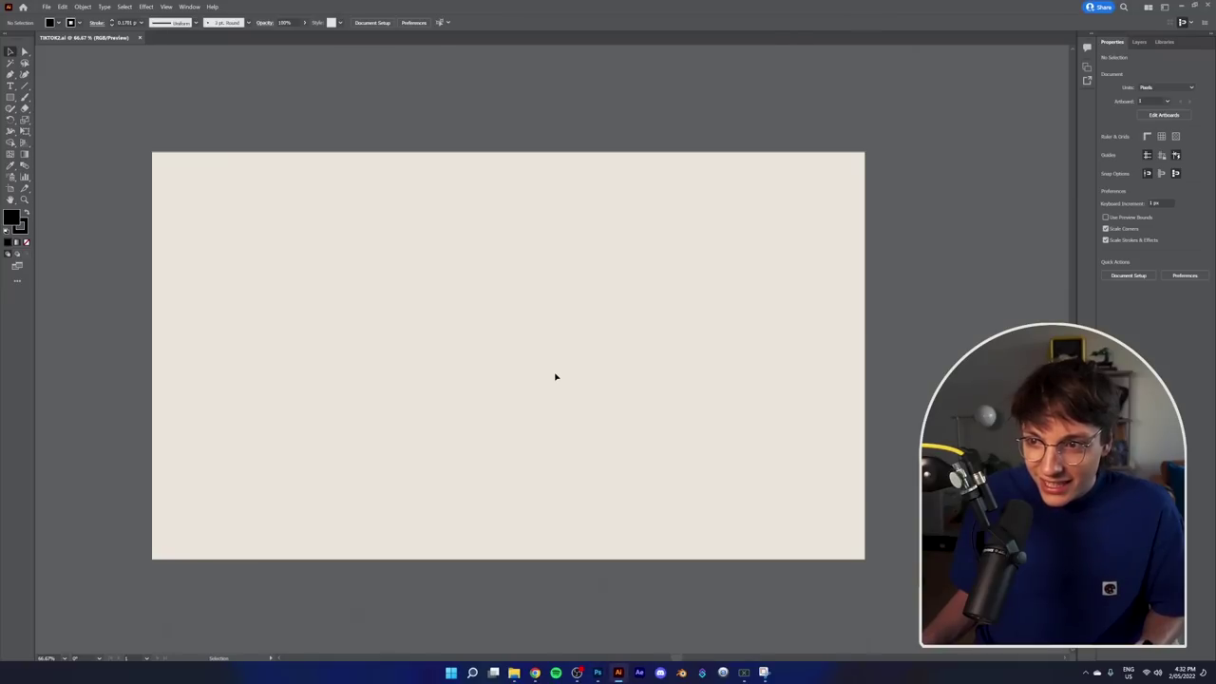
key(ctrl+v)
mouse_move(579, 349)
mouse_down()
mouse_move(644, 345)
mouse_move(559, 351)
mouse_up()
key(ctrl+shift+a)
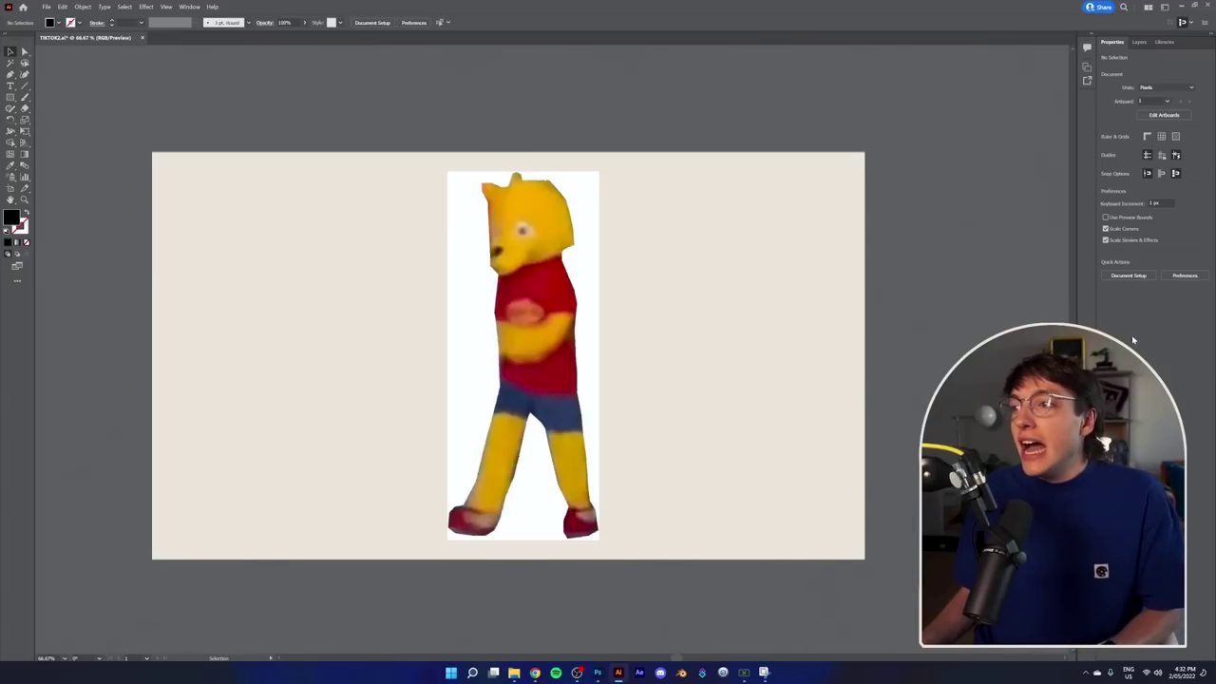
Step: Image Trace the pasted mascot with the 6 Colors preset and expand the result into vector shapes
key(ctrl+shift+a)
click(588, 373)
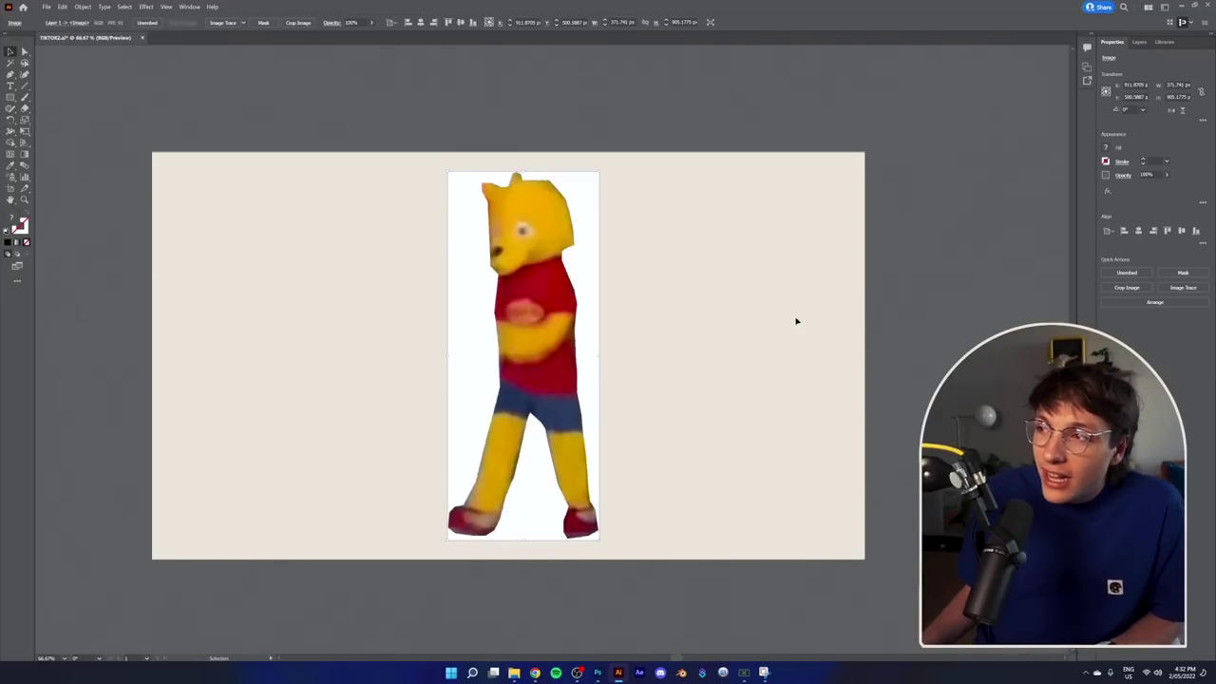
click(1183, 289)
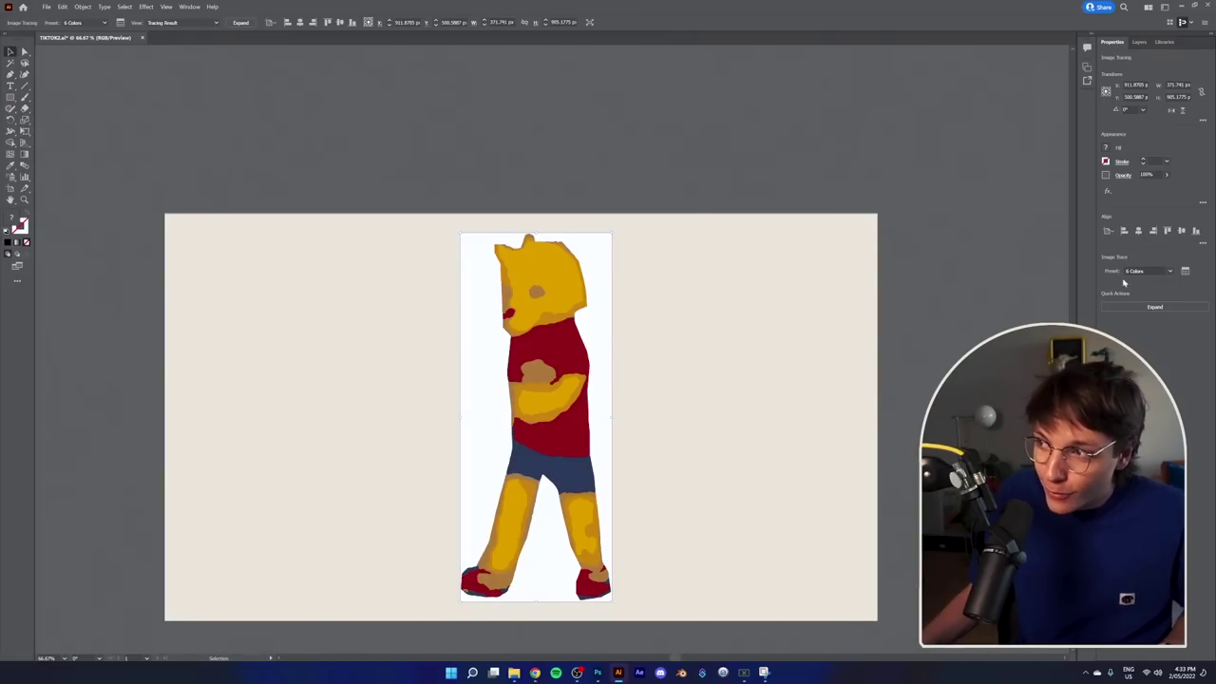
click(1143, 305)
click(727, 333)
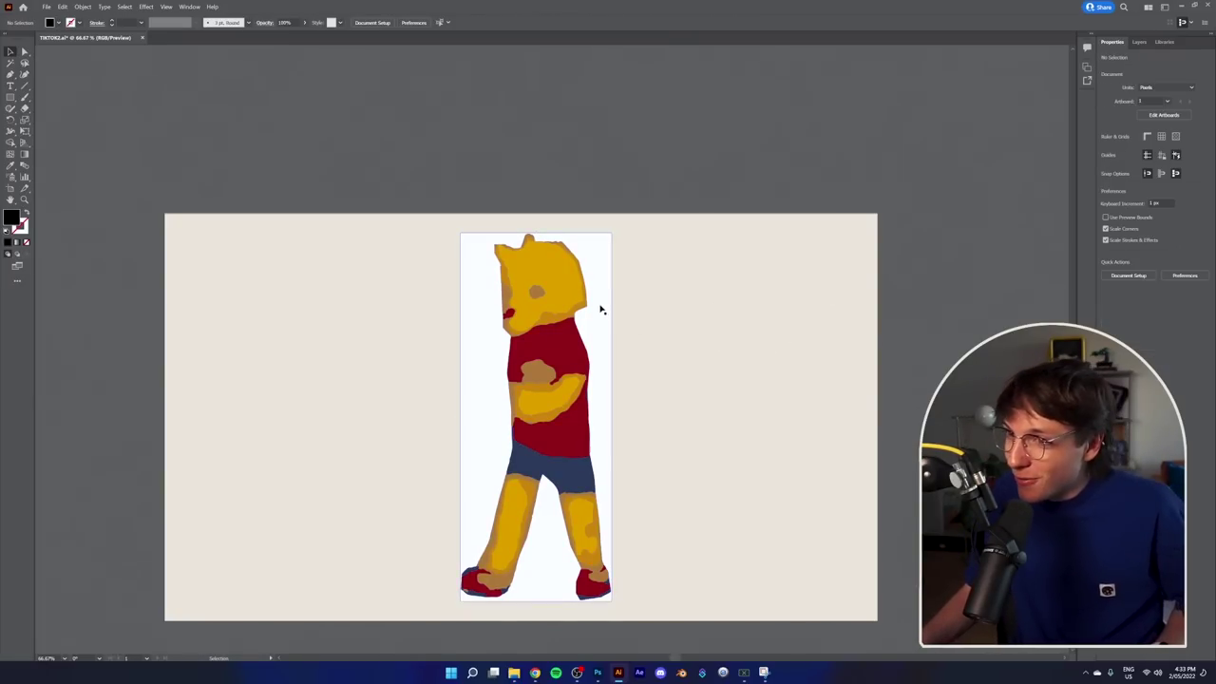
Step: Isolate the traced mascot group, delete its white background shape, and leave isolation mode
click(605, 293)
key(Up)
double_click(599, 283)
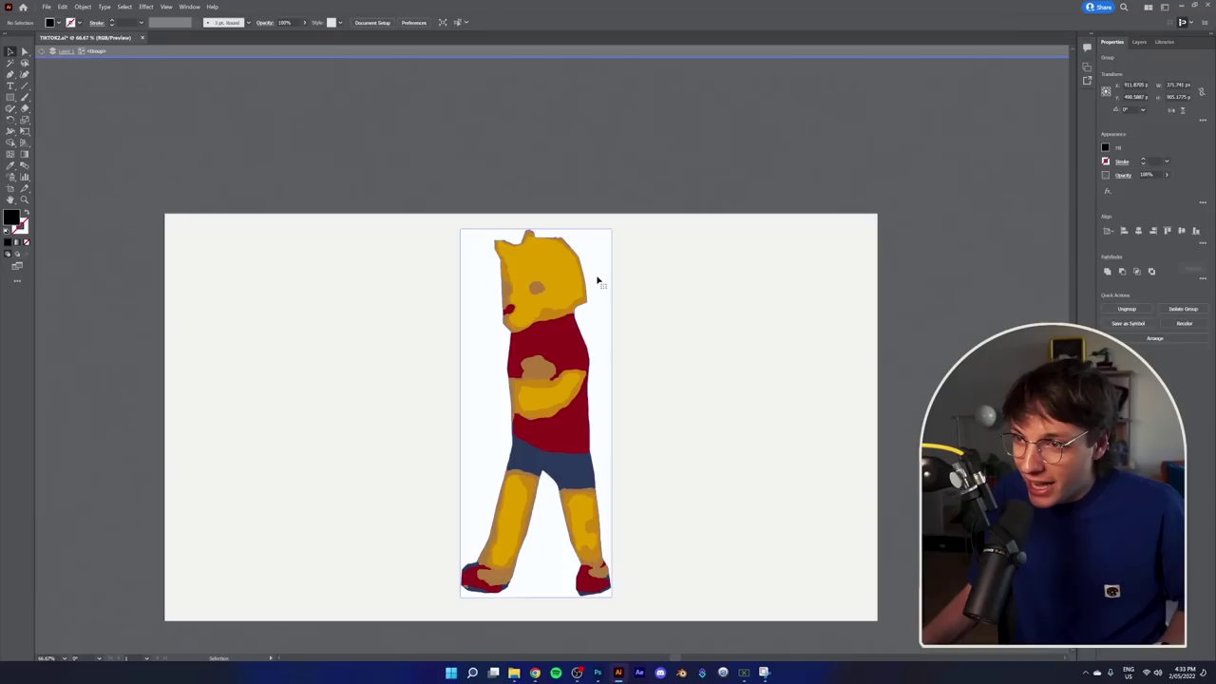
key(Delete)
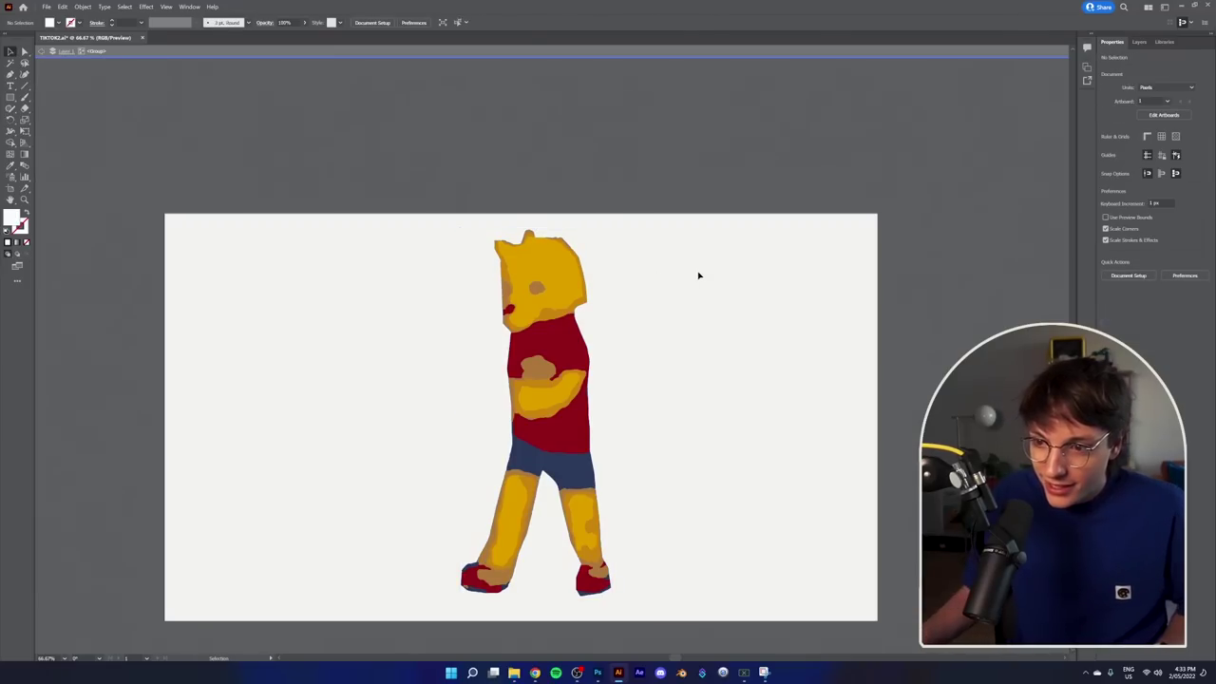
click(41, 51)
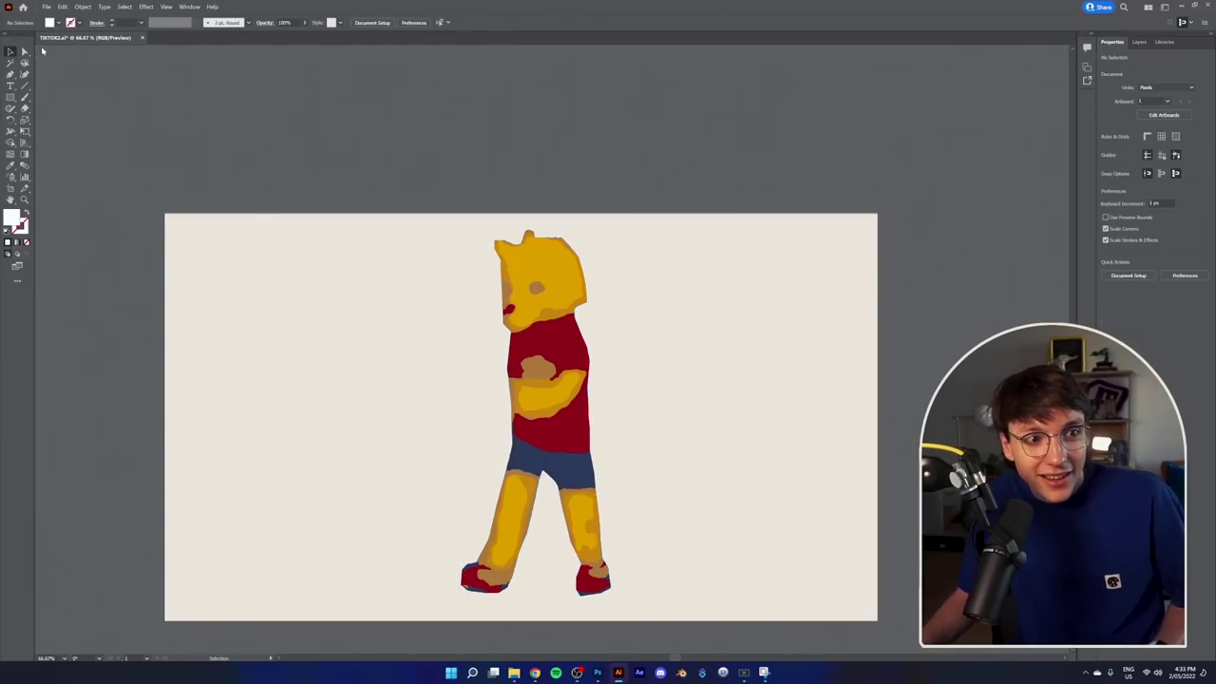
Step: Position the traced mascot along the right side of the artboard
scroll(735, 332, down, 1)
scroll(739, 342, up, 1)
drag(566, 393, 307, 397)
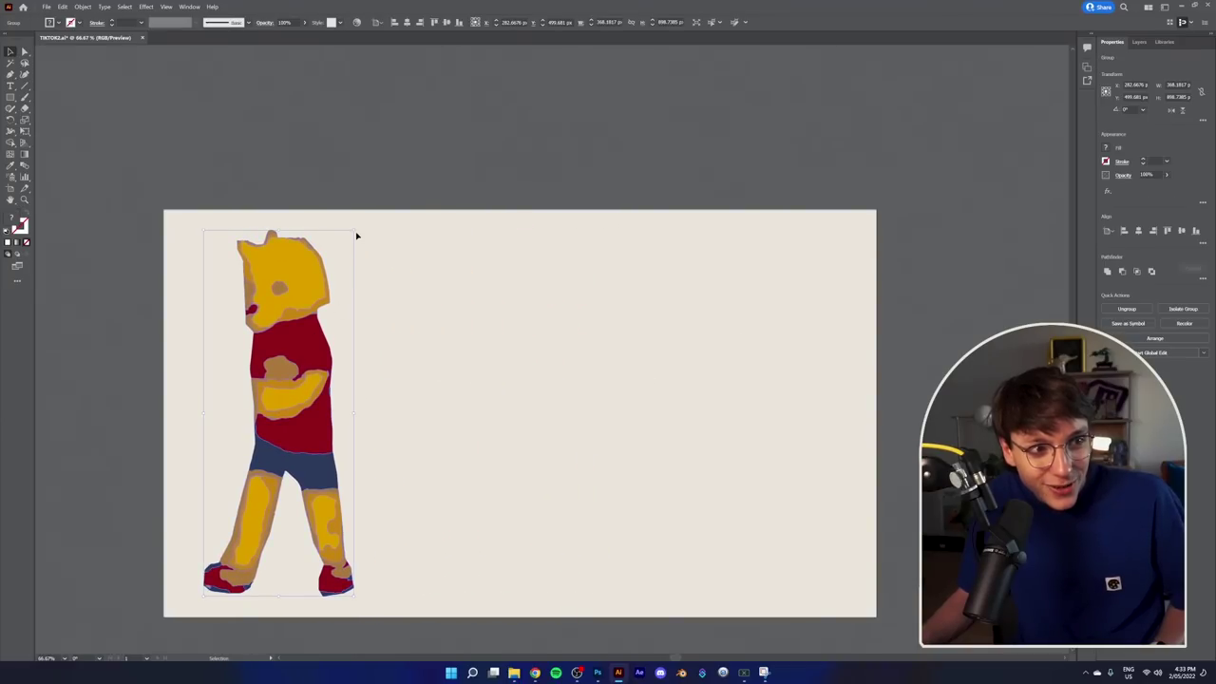
drag(356, 226, 559, 522)
drag(464, 414, 782, 504)
click(899, 402)
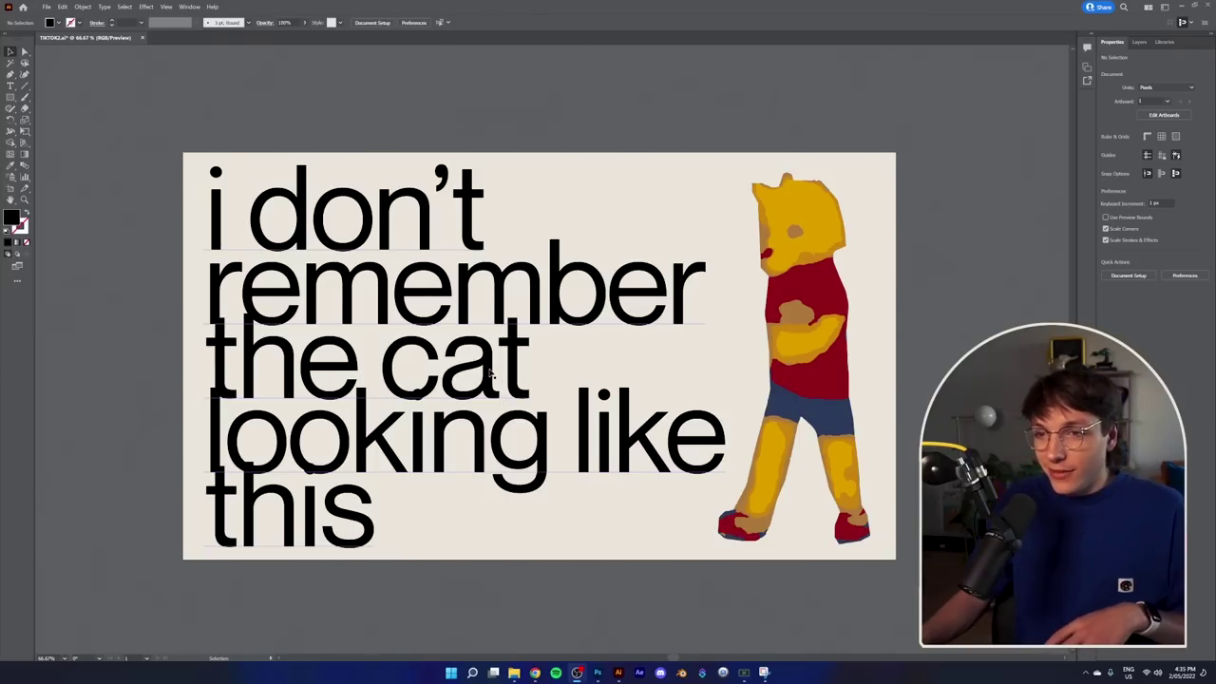
click(902, 234)
key(ctrl+z)
key(ctrl+z)
click(912, 238)
key(y)
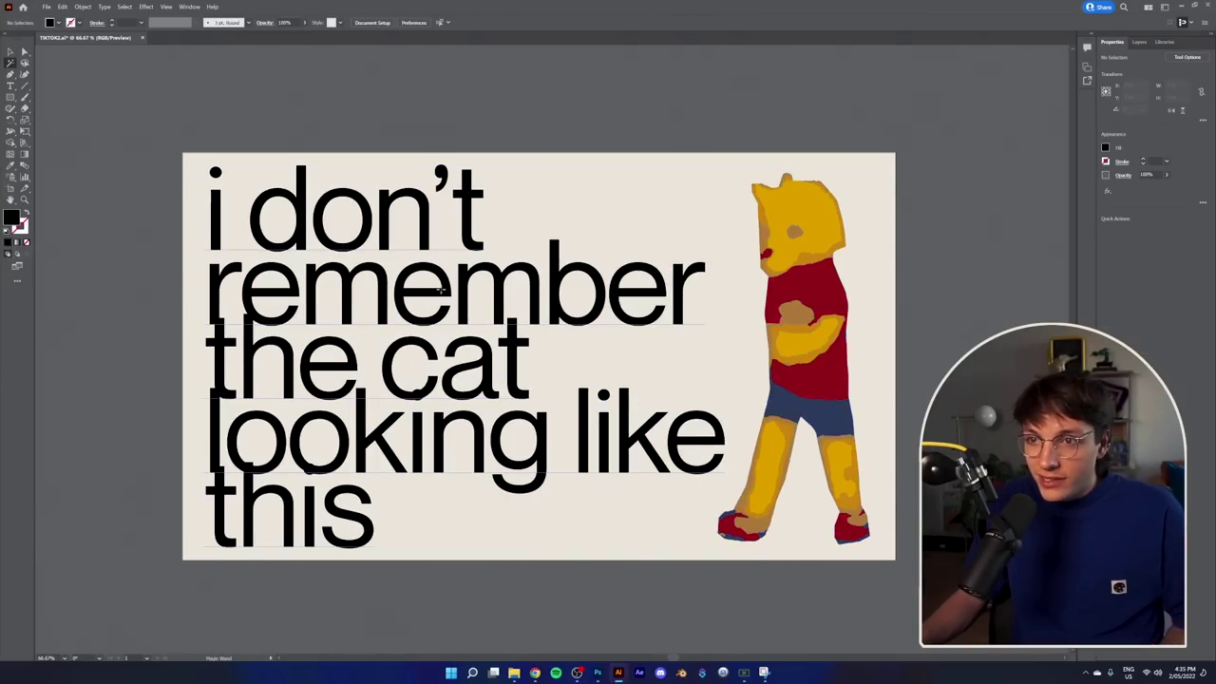
Step: Try Apple Garamond Italic on the word "remember" in the large headline
key(t)
triple_click(436, 291)
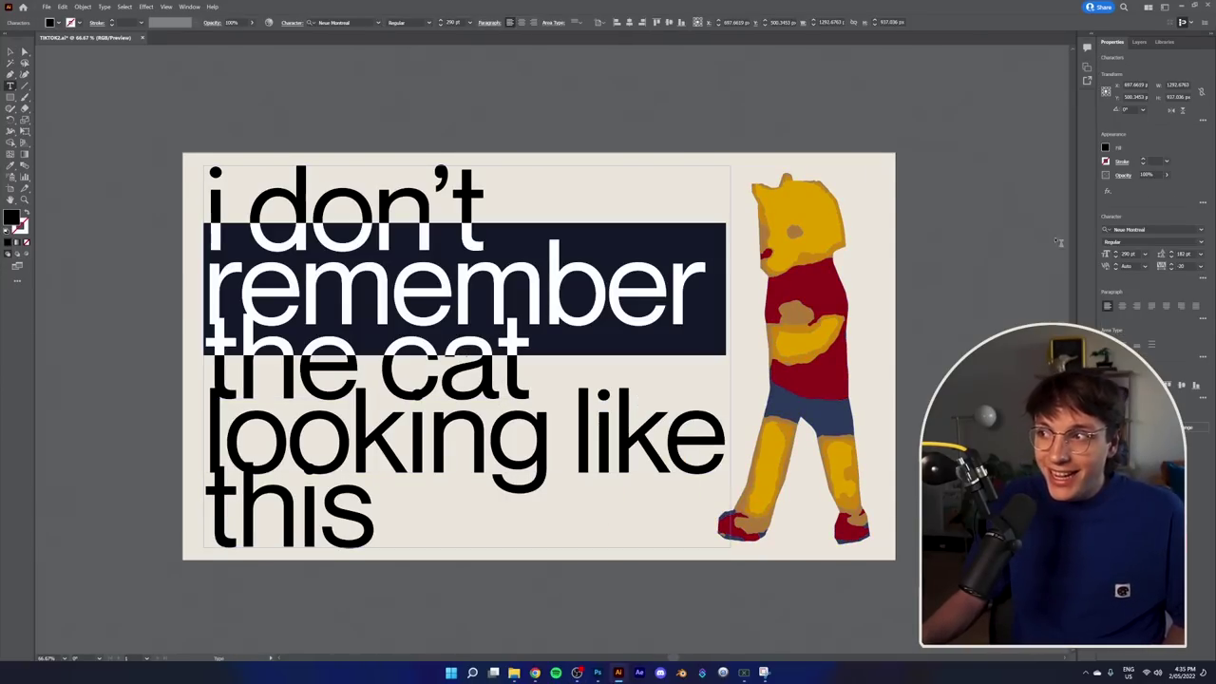
click(1153, 229)
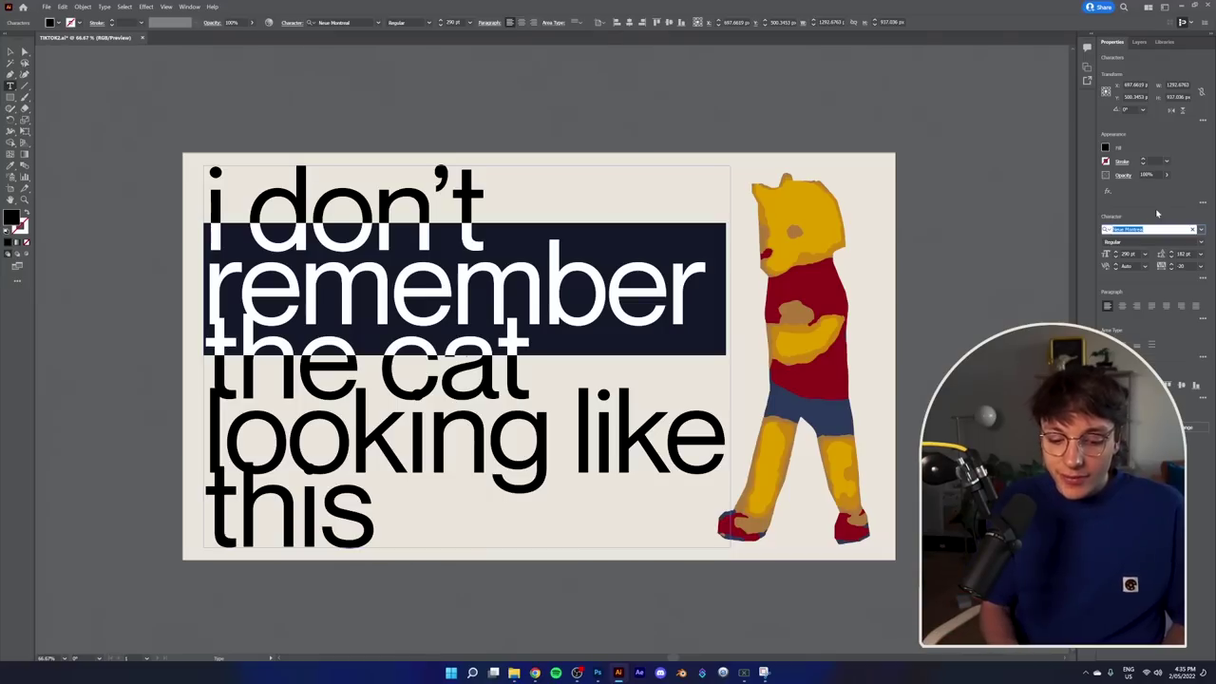
text(GARAMOND)
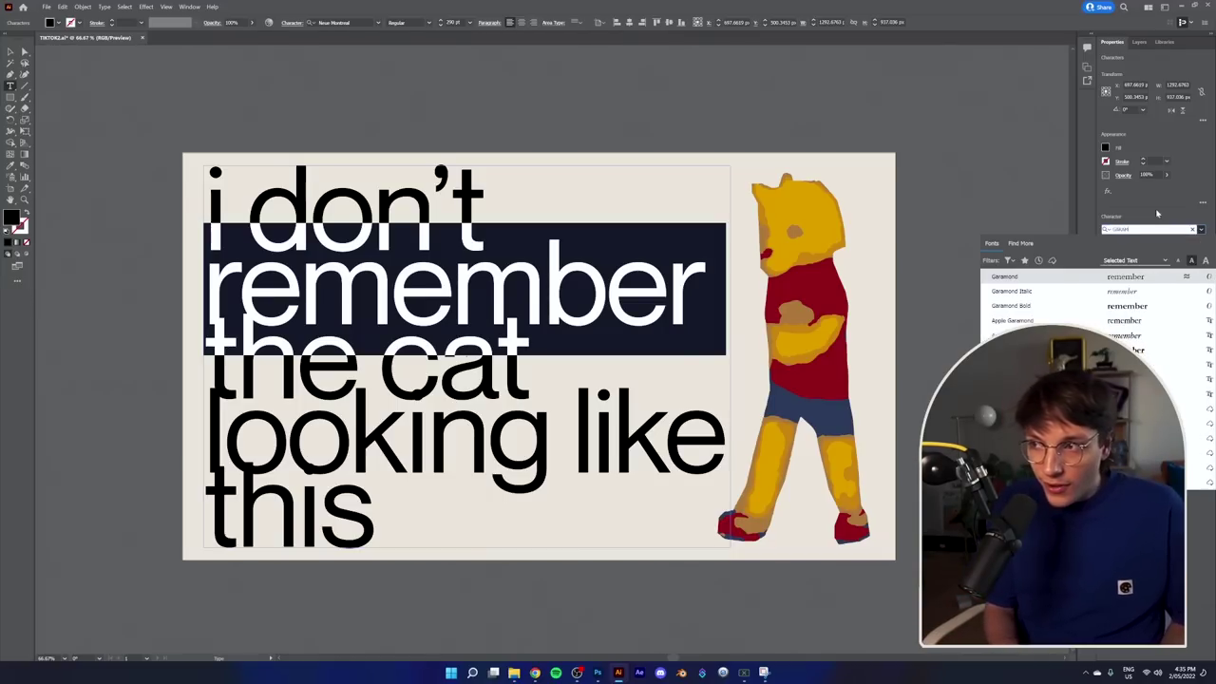
key(Down)
key(Down)
key(Down)
key(Down)
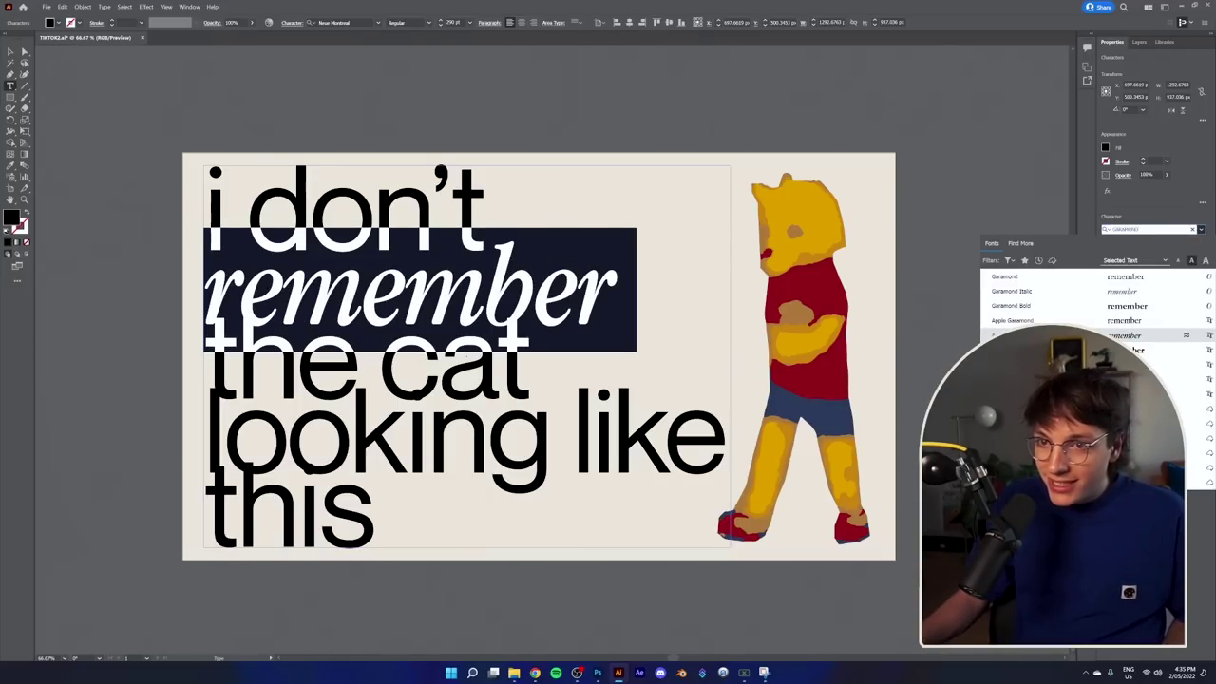
click(1050, 336)
triple_click(595, 304)
click(551, 366)
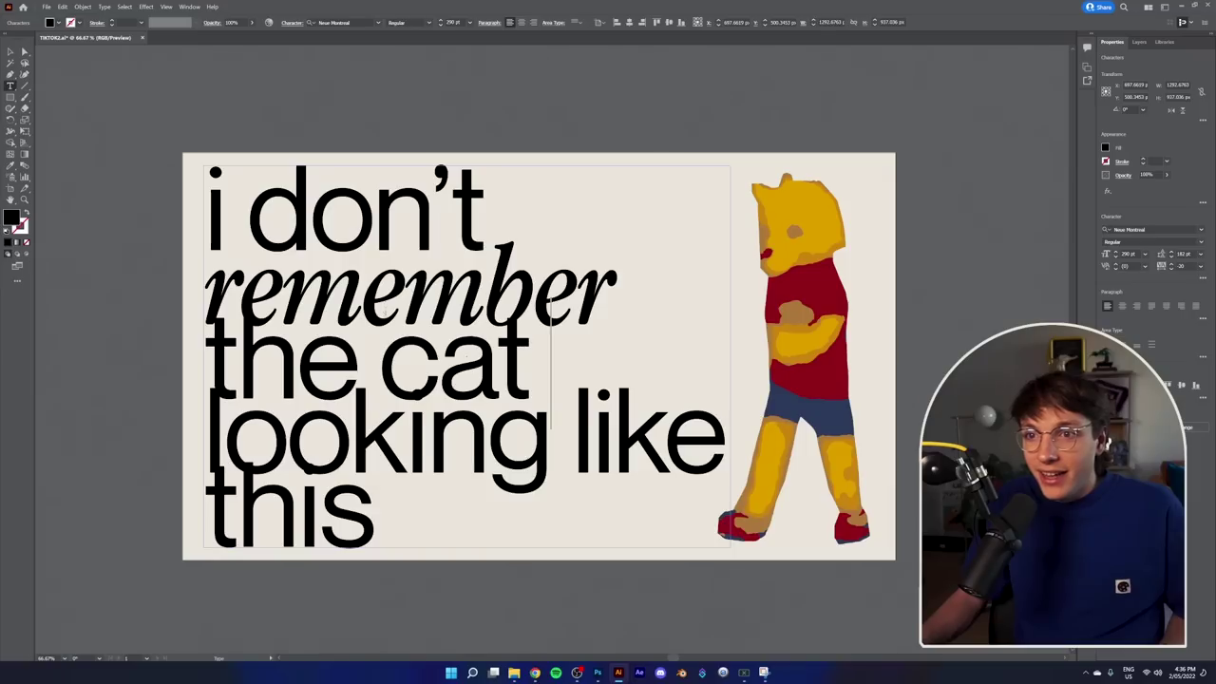
Step: Try the Editorial New Ultralight font on the headline word "remember"
double_click(386, 308)
triple_click(399, 291)
click(534, 285)
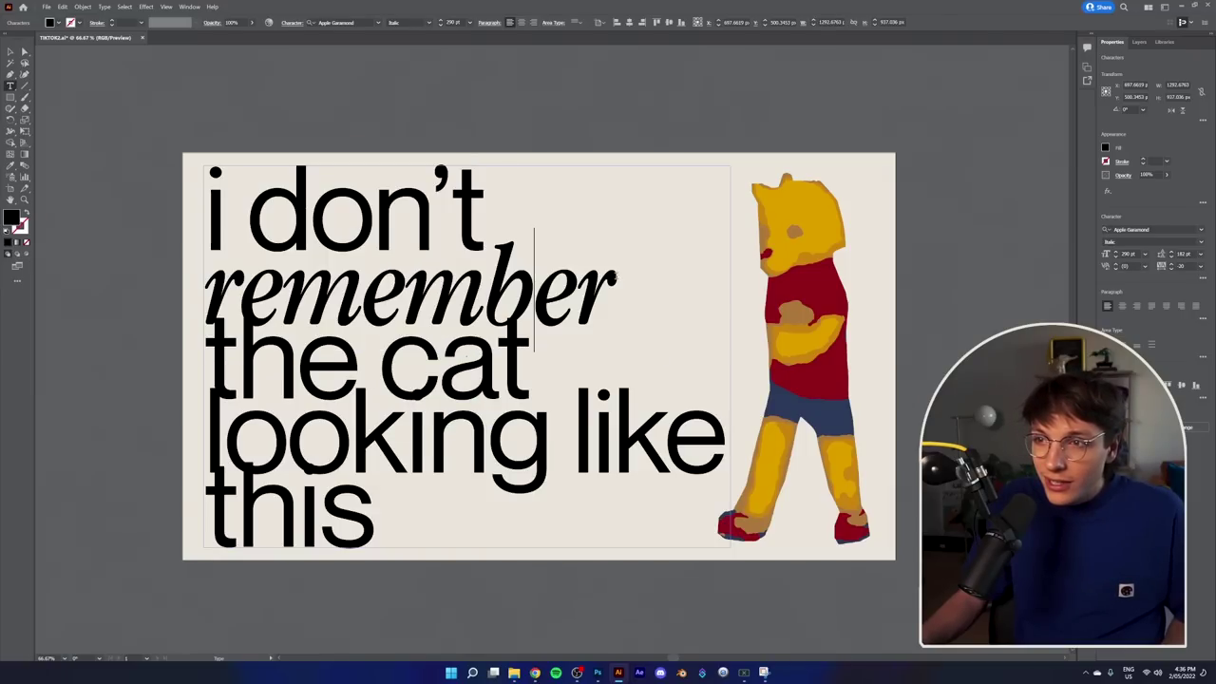
key(shift+ctrl+Left)
click(1149, 229)
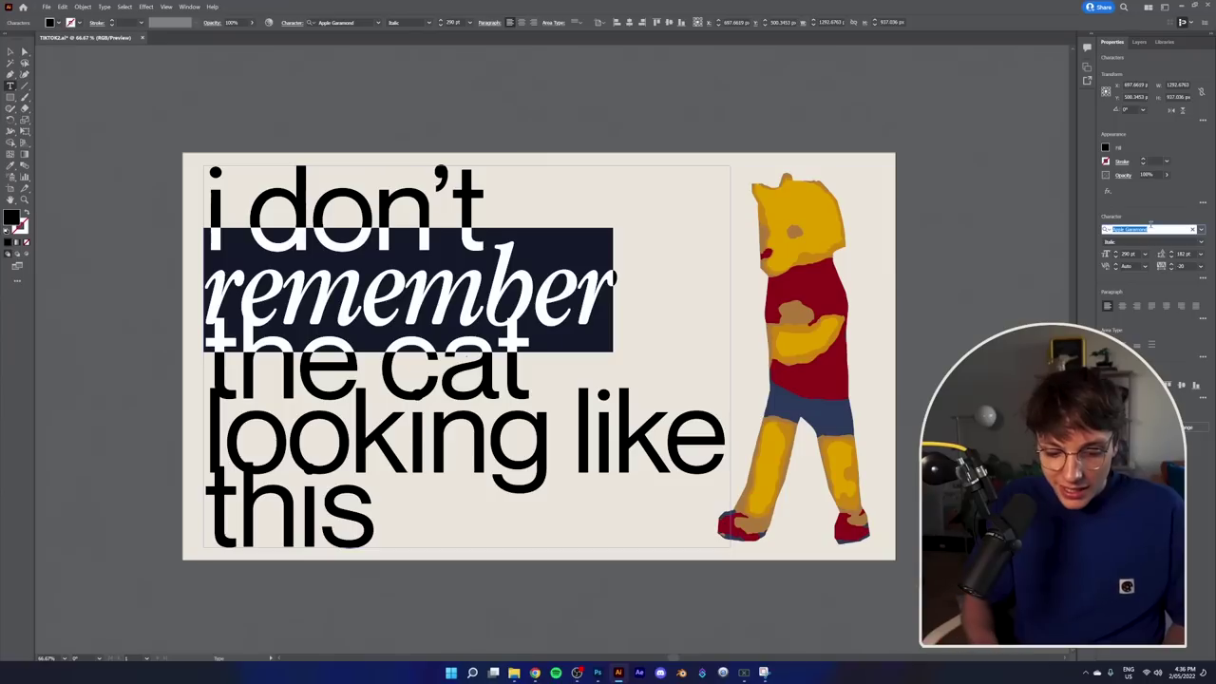
text(editorial)
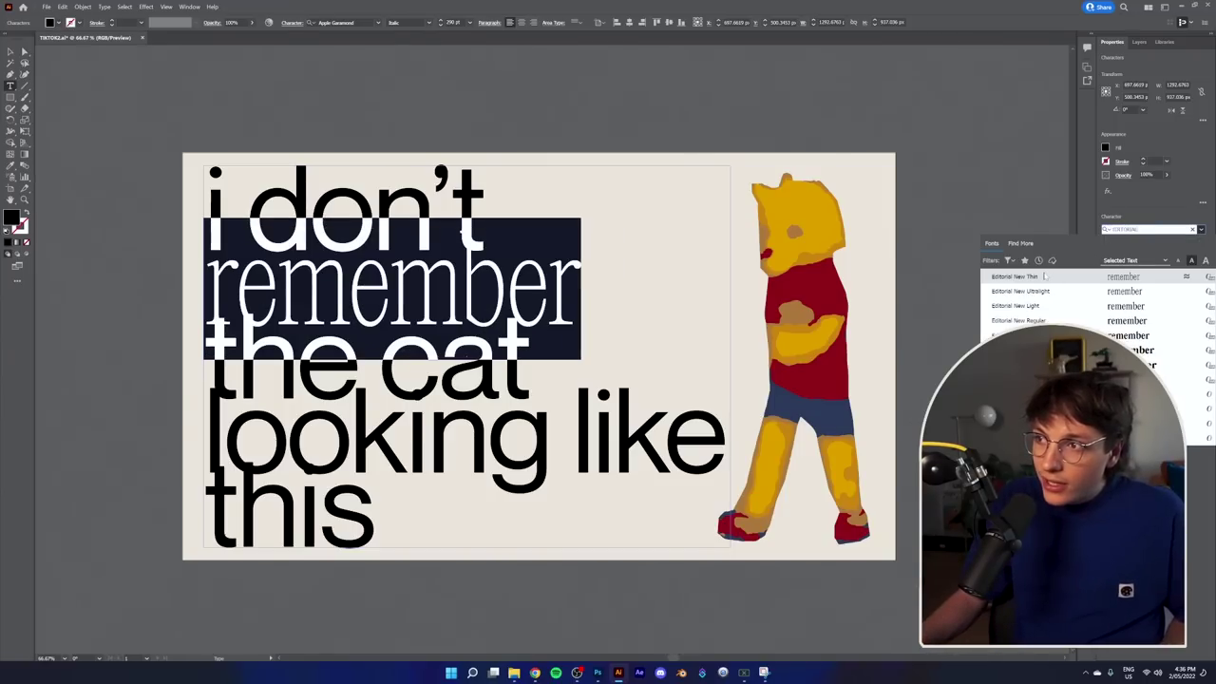
click(1035, 291)
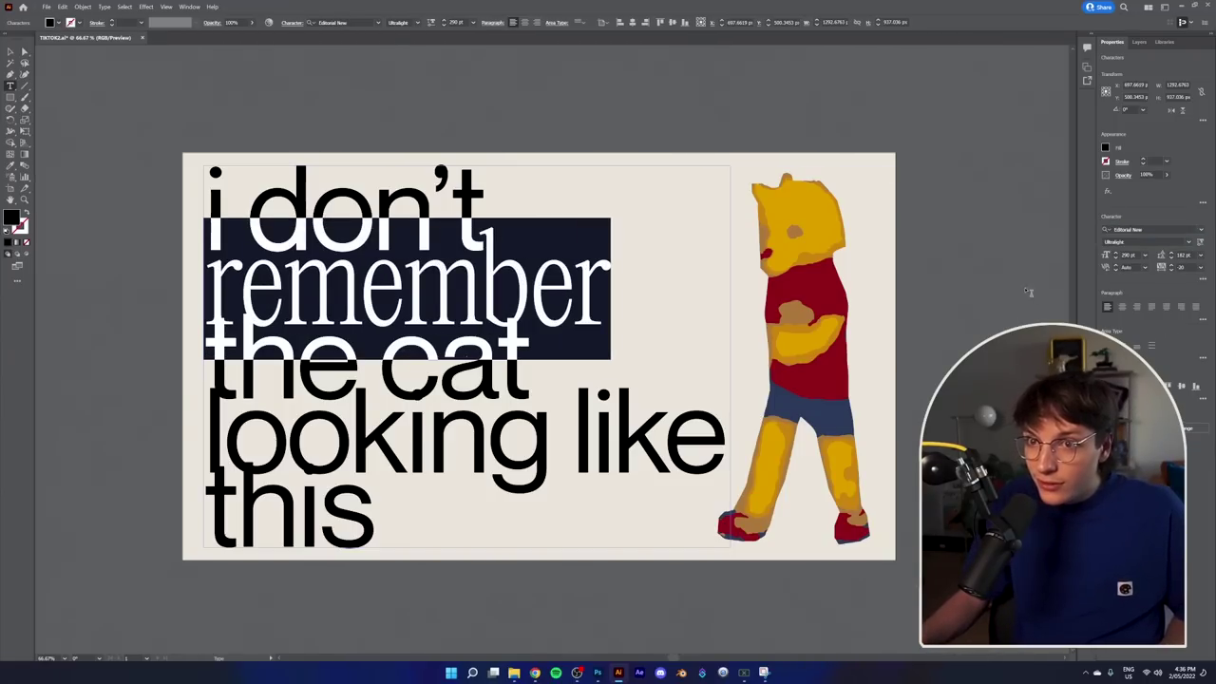
key(Escape)
click(709, 365)
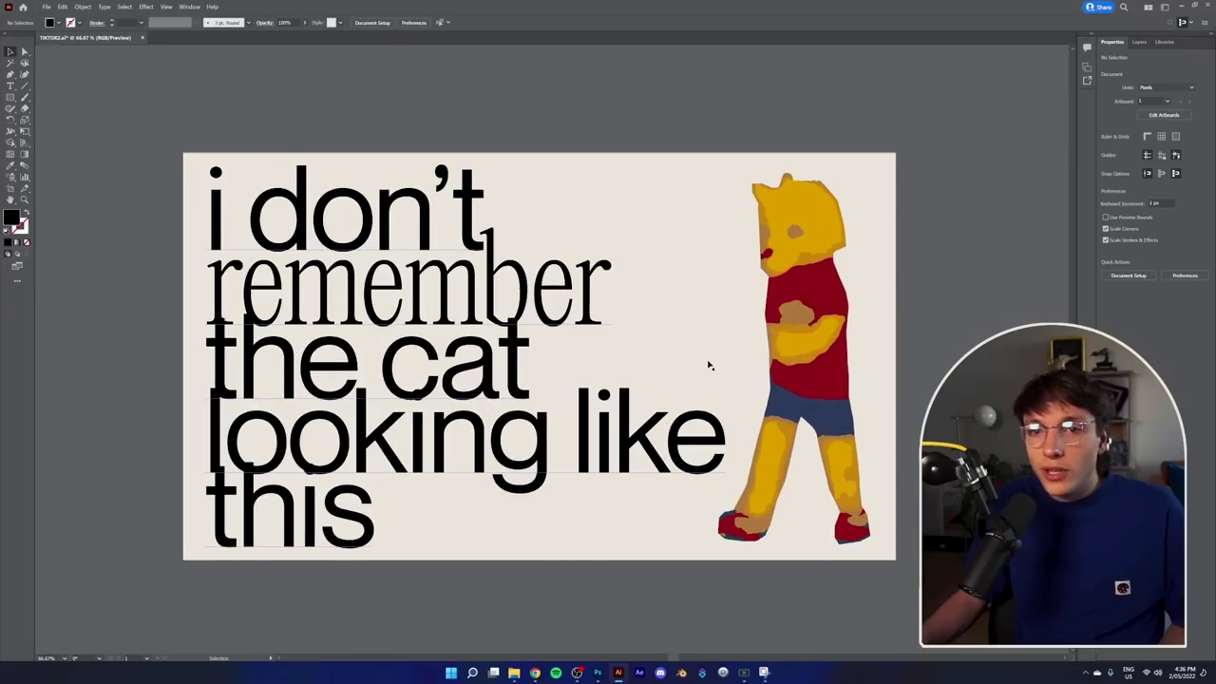
Step: Set the headline word "remember" in Garamond Italic
key(t)
double_click(475, 306)
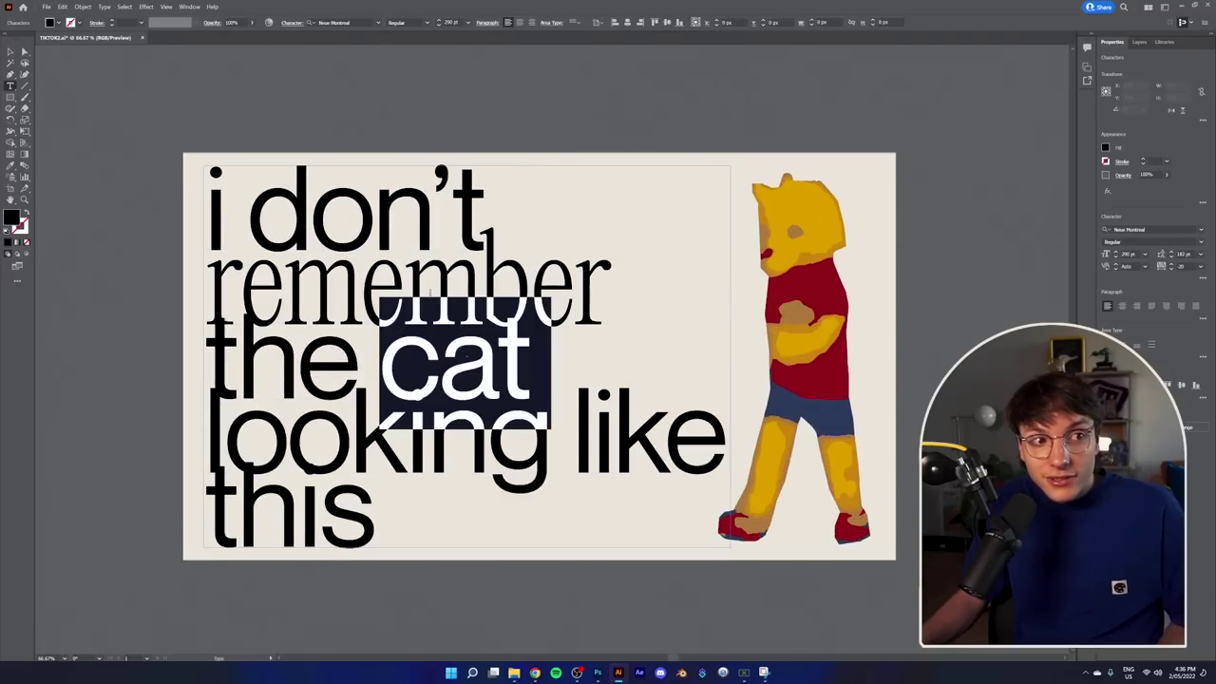
double_click(433, 267)
click(1148, 228)
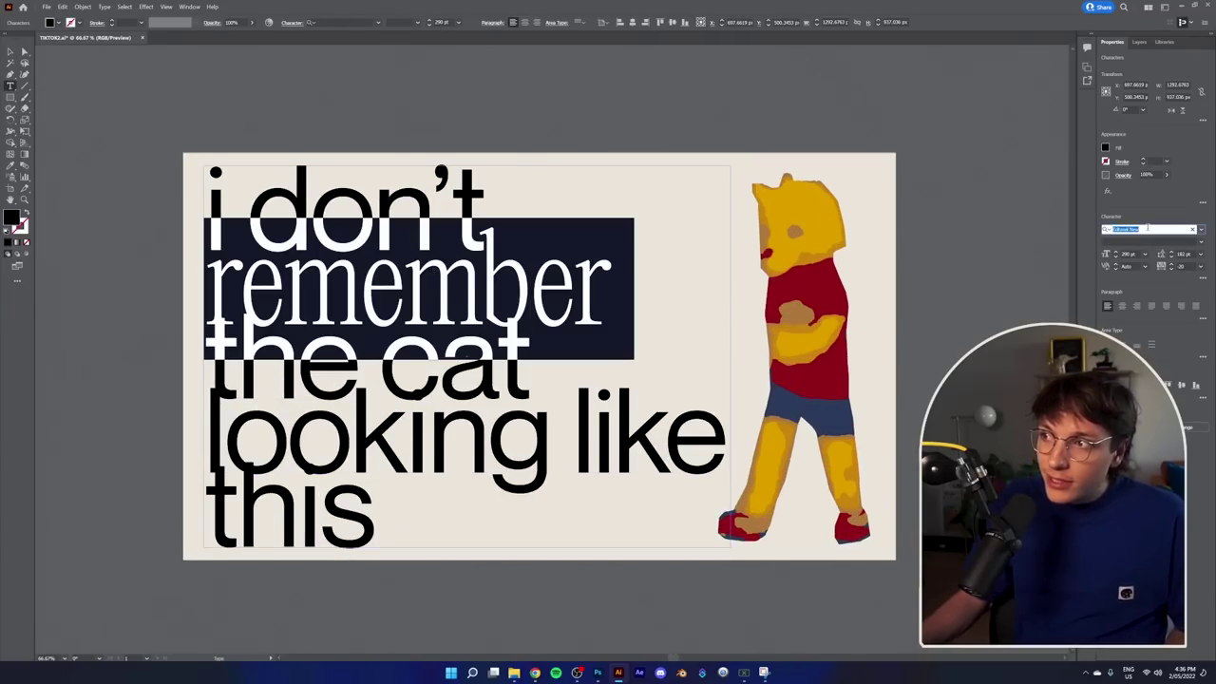
text(GARAMOND)
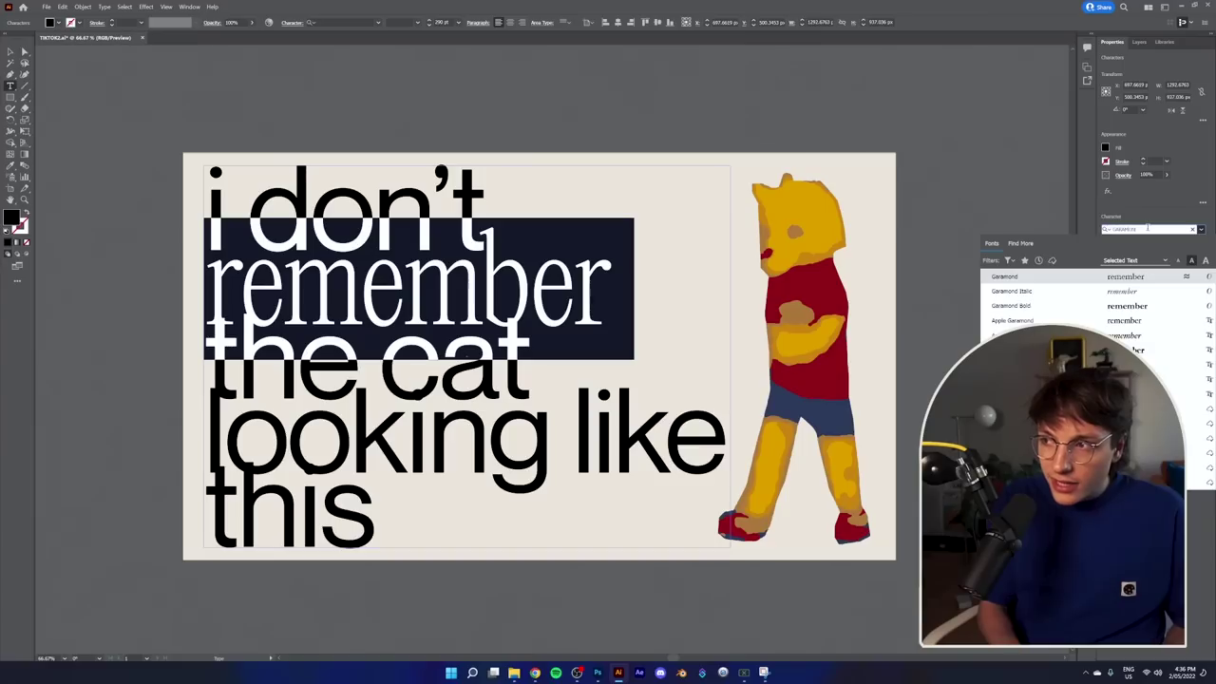
key(Down)
key(Return)
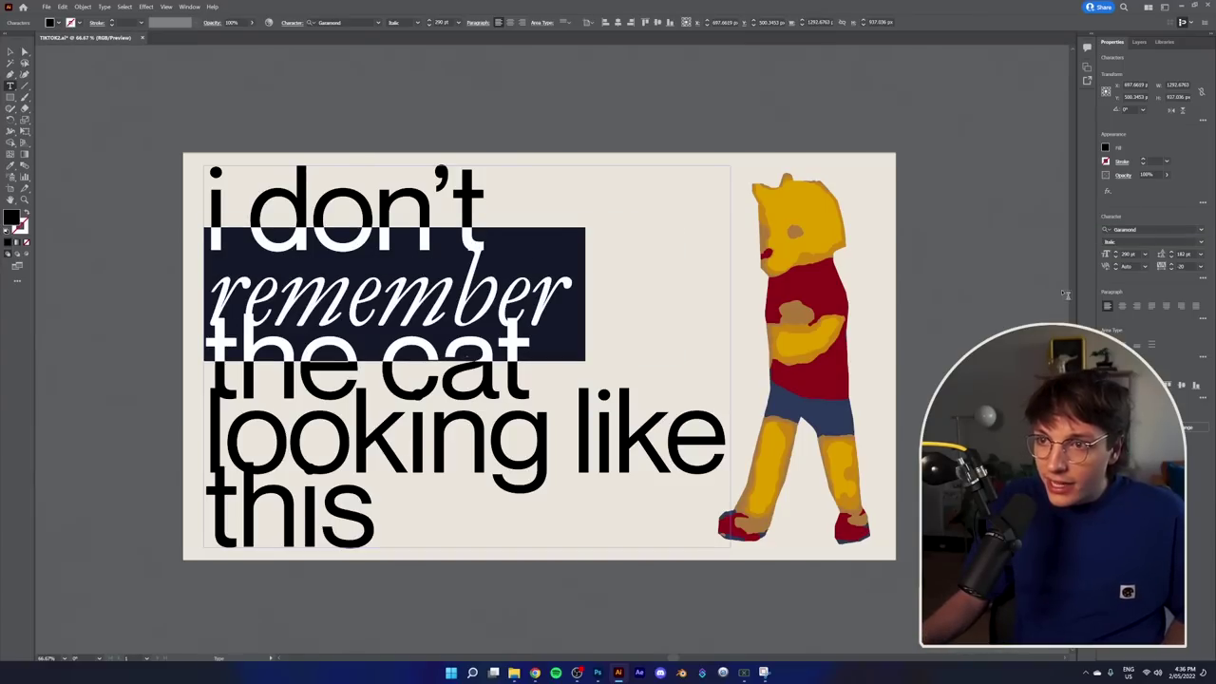
Step: Enlarge the headline word "remember" to 366 pt
click(1127, 254)
scroll(1127, 257, up, 10)
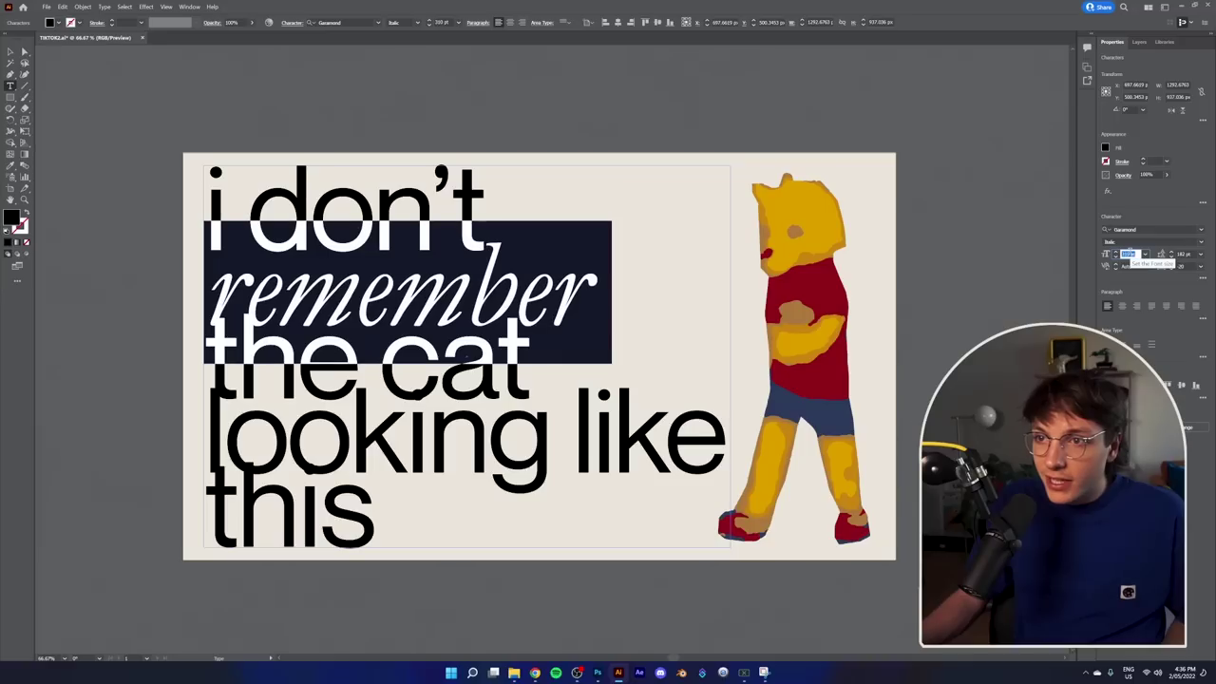
scroll(1127, 255, up, 10)
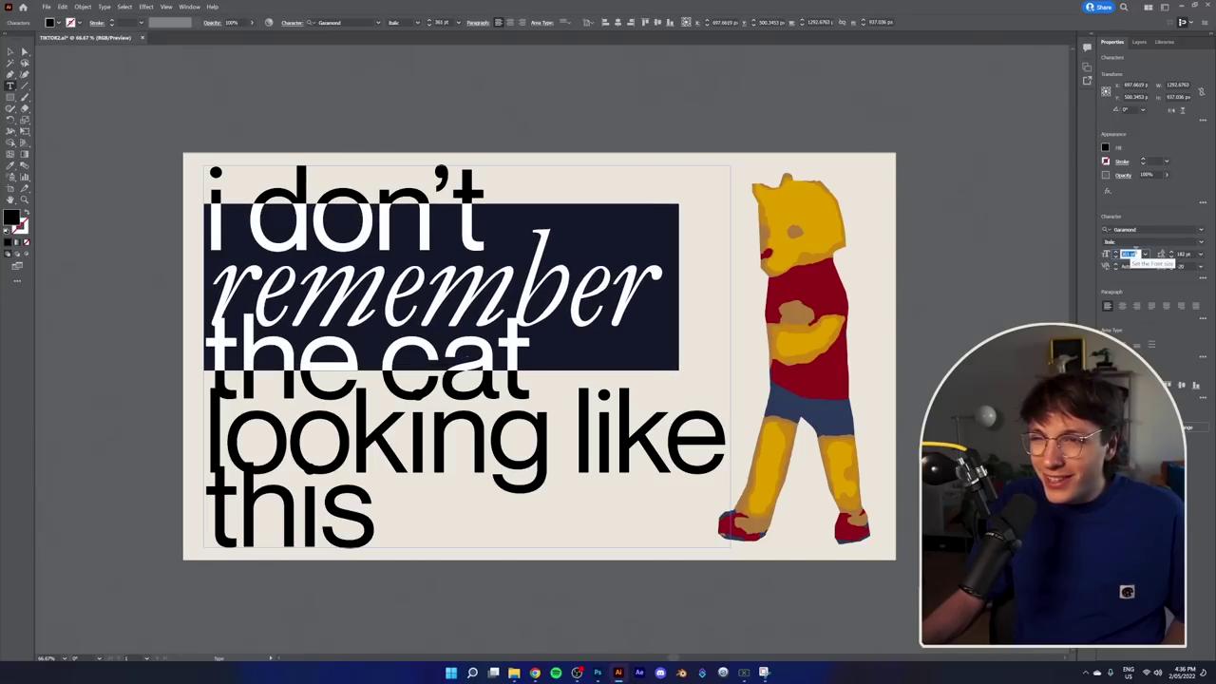
double_click(680, 260)
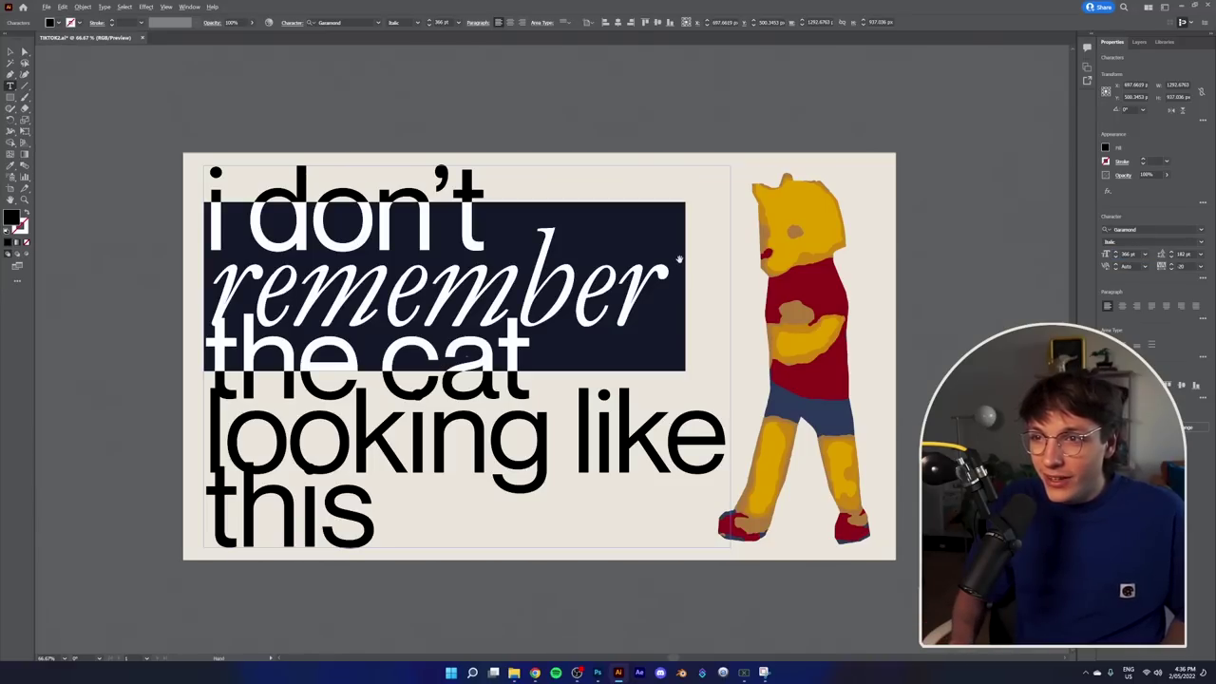
Step: Tighten the tracking of the headline word "remember" to -60
key(alt+Left)
key(alt+Left)
key(alt+Left)
key(alt+Left)
key(alt+Right)
key(alt+Right)
key(alt+Right)
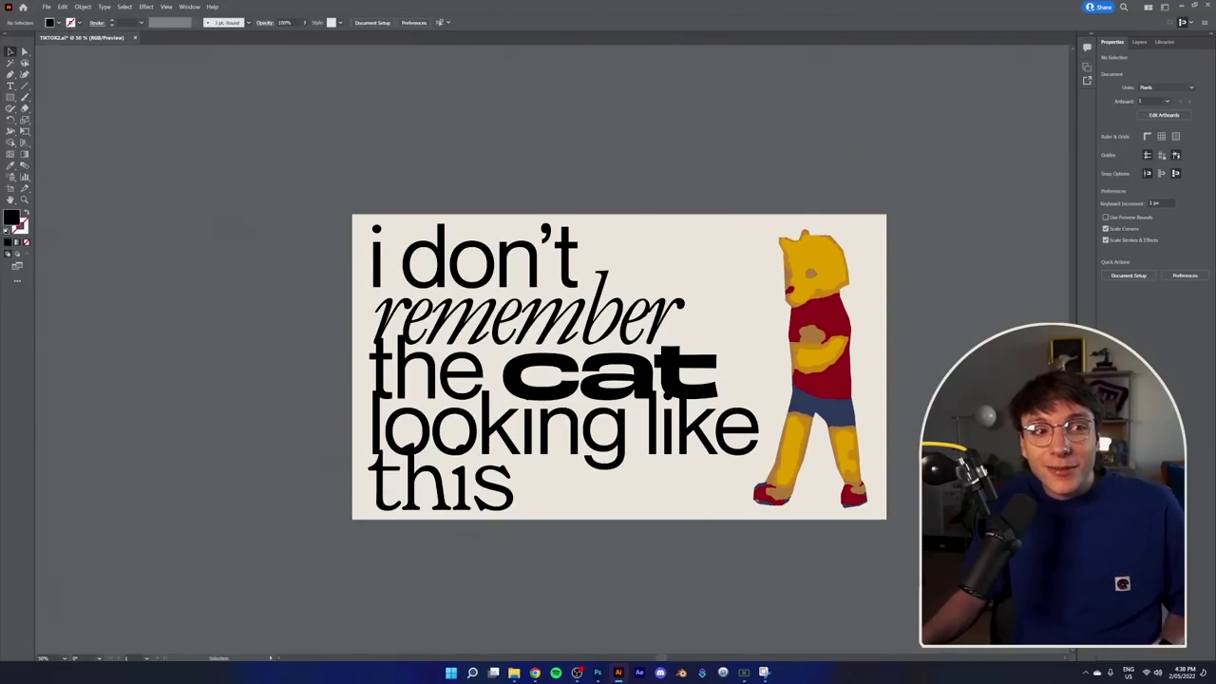
Step: Move the mascot off the artboard to its right and try indenting the headline word "the"
scroll(1021, 516, up, 1)
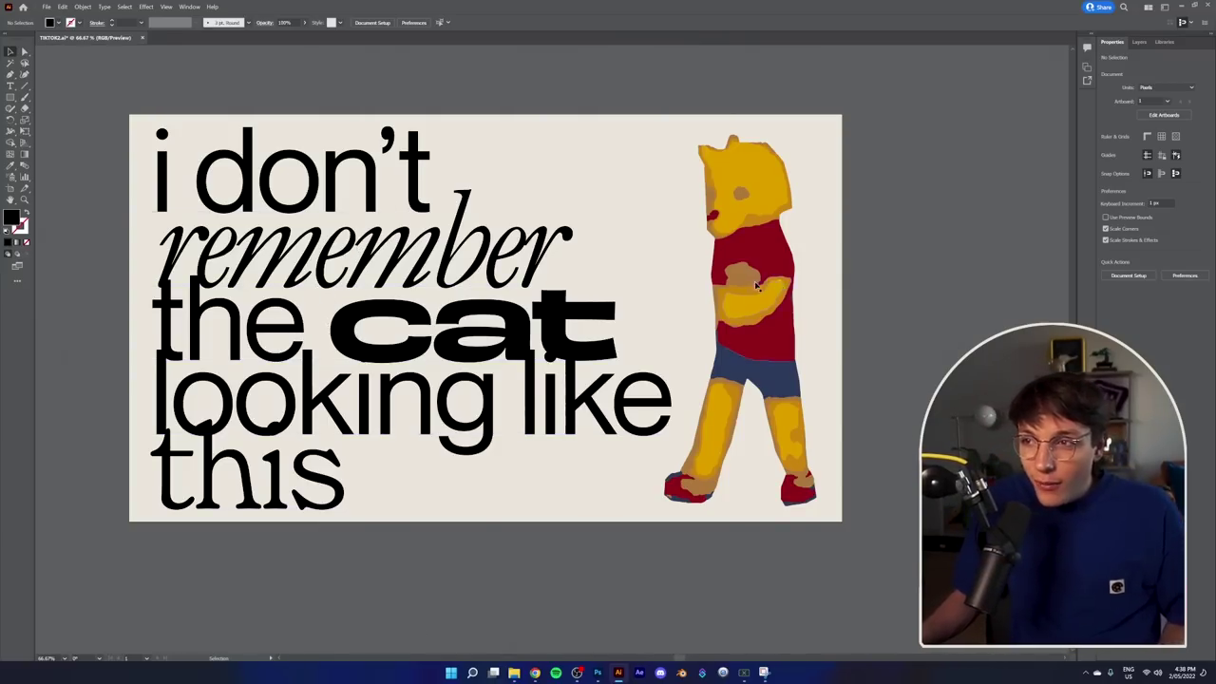
click(561, 380)
key(t)
click(160, 325)
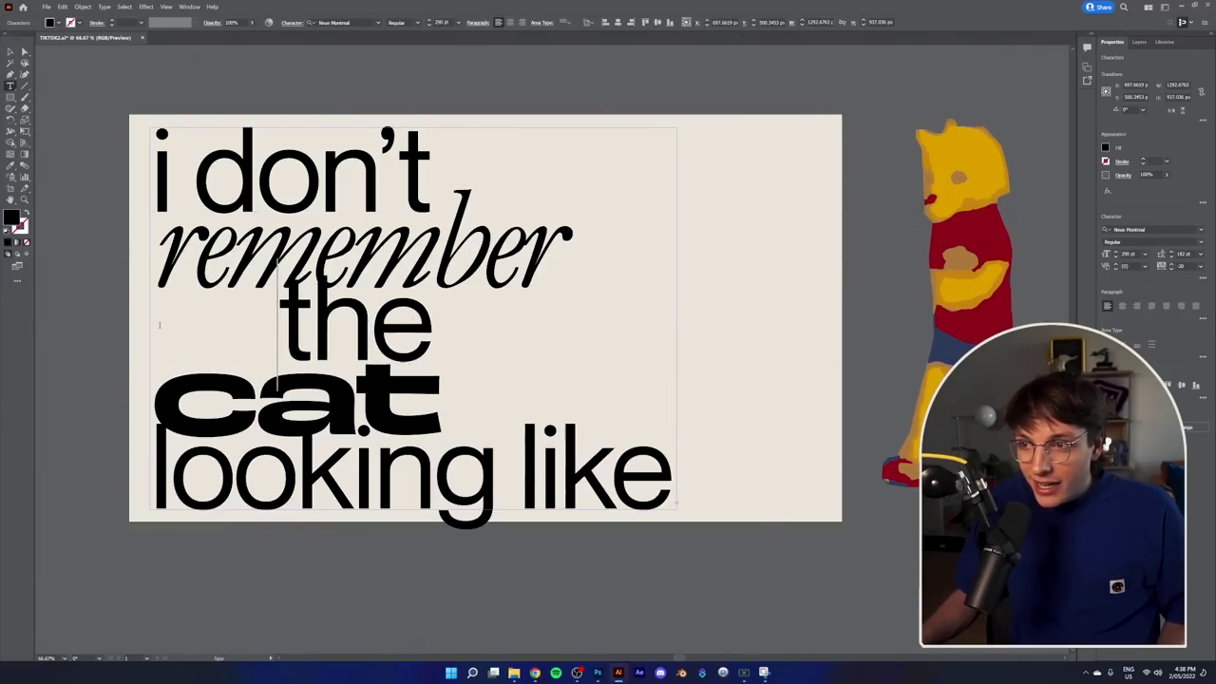
key(ctrl+z)
Step: Widen the headline's text frame to nearly the full artboard width and justify all of its lines
click(11, 52)
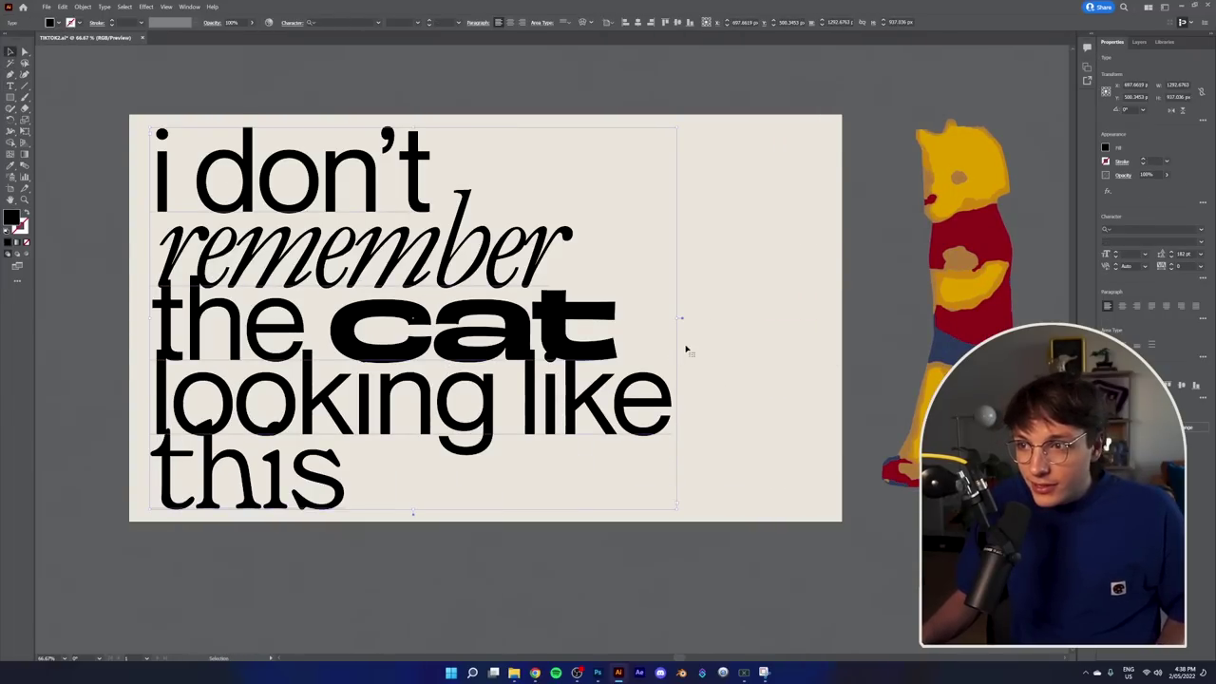
drag(678, 320, 823, 326)
click(1197, 305)
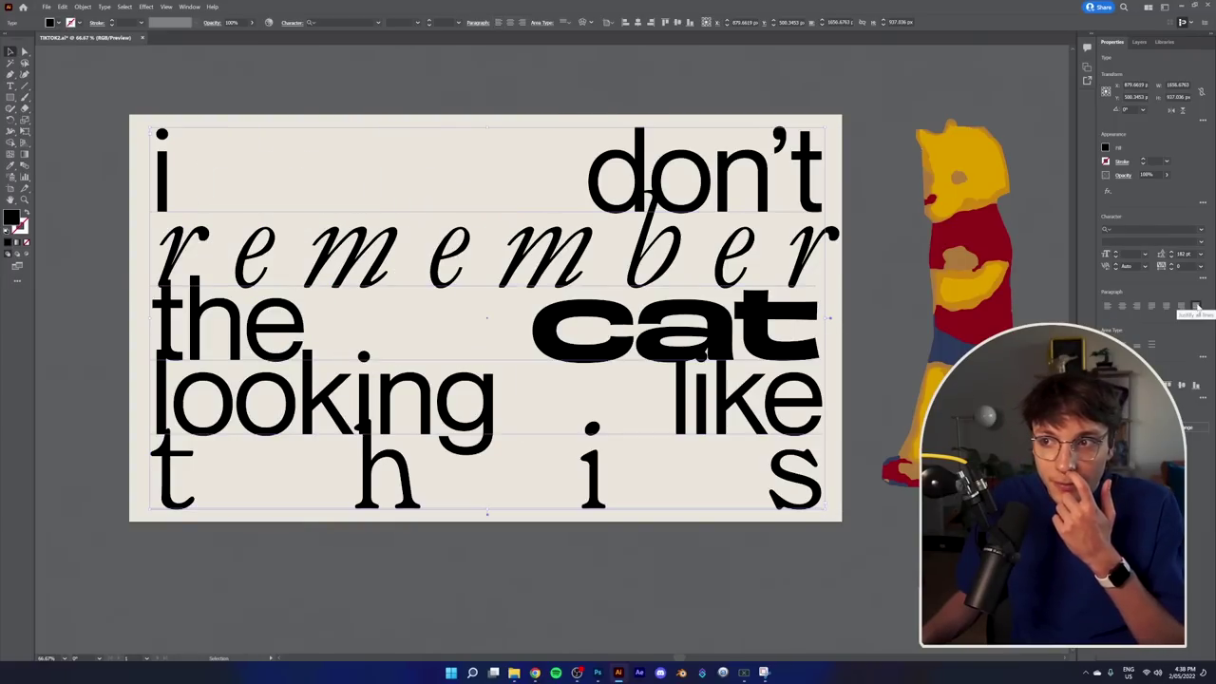
Step: Pull "i don't" together at the frame's left edge and offset "remember" to the right
key(t)
click(818, 238)
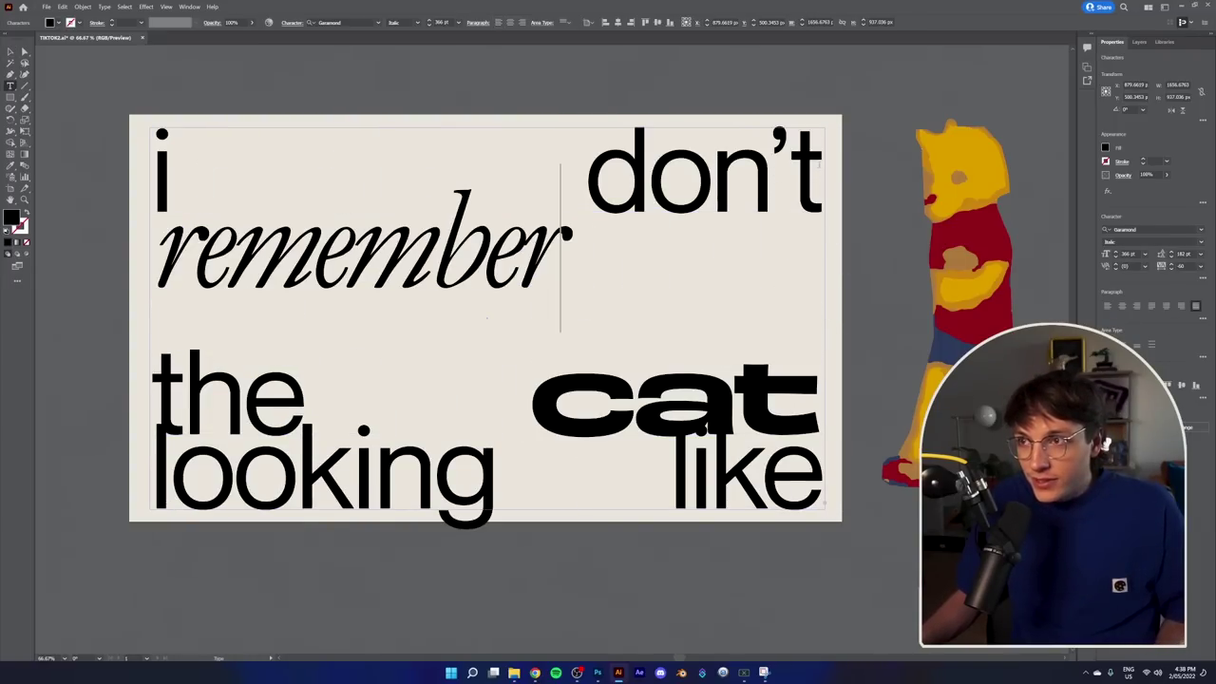
key(ctrl+z)
key(ctrl+z)
click(1196, 305)
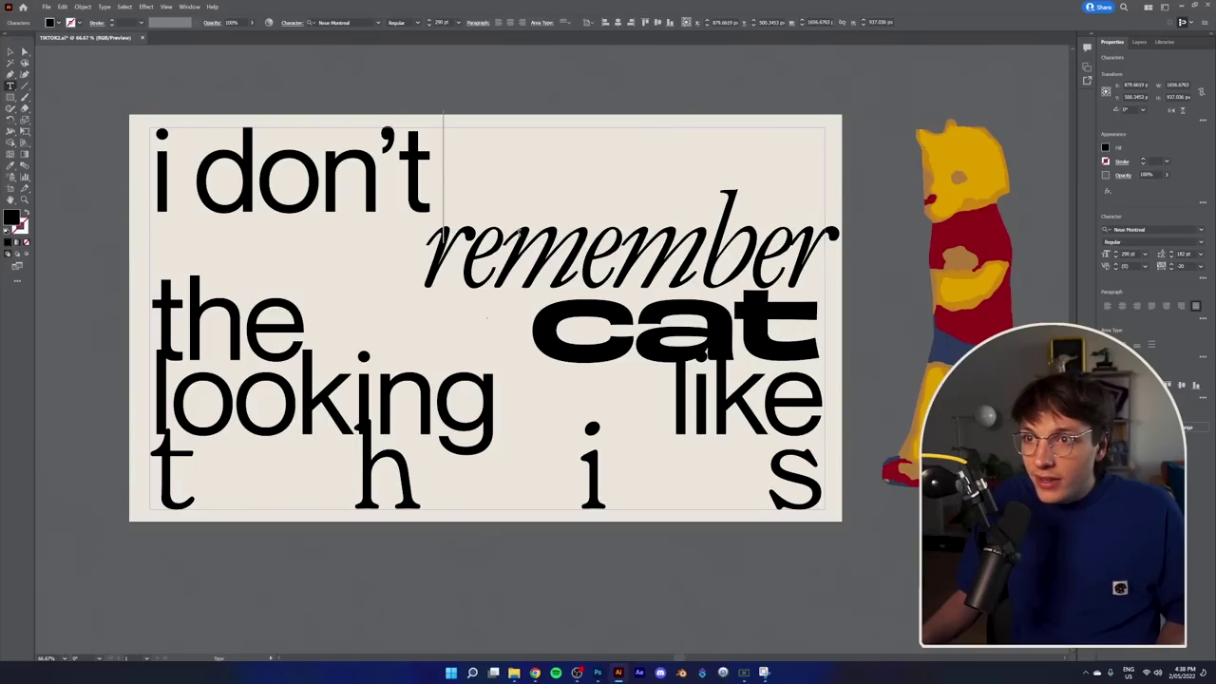
Step: Bring "cat" next to "the" and set "looking" directly beside "like" at the right of its line
click(804, 310)
key(shift+Tab)
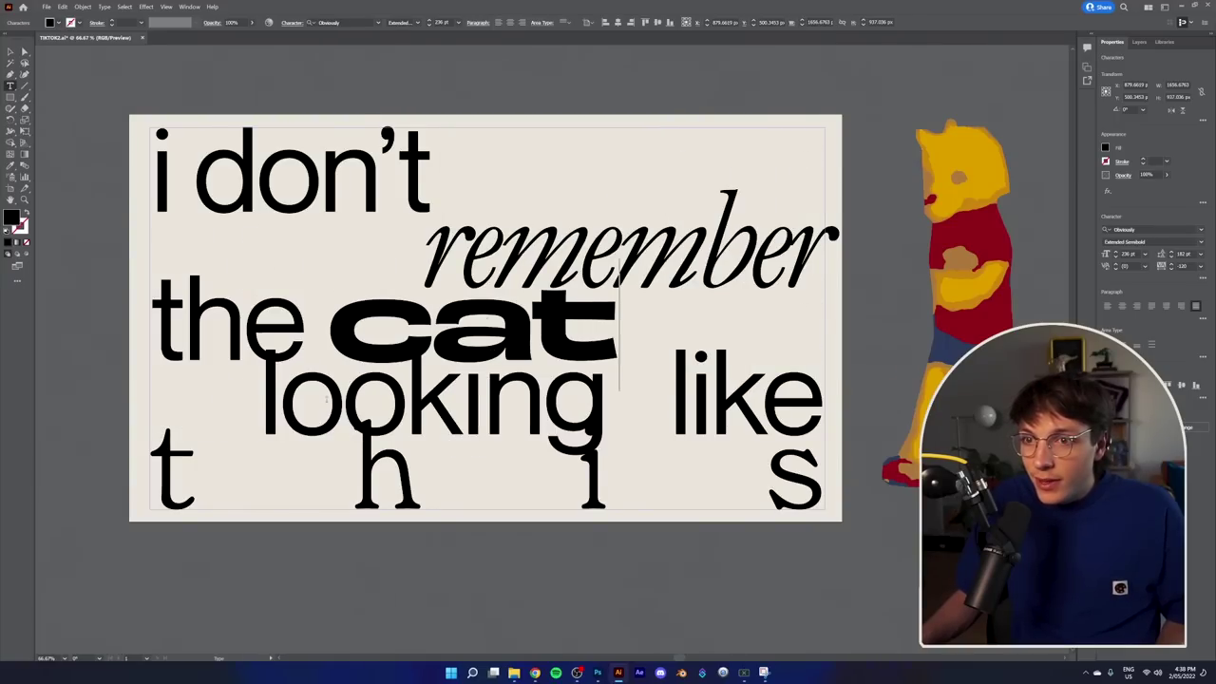
click(263, 402)
key(shift+Tab)
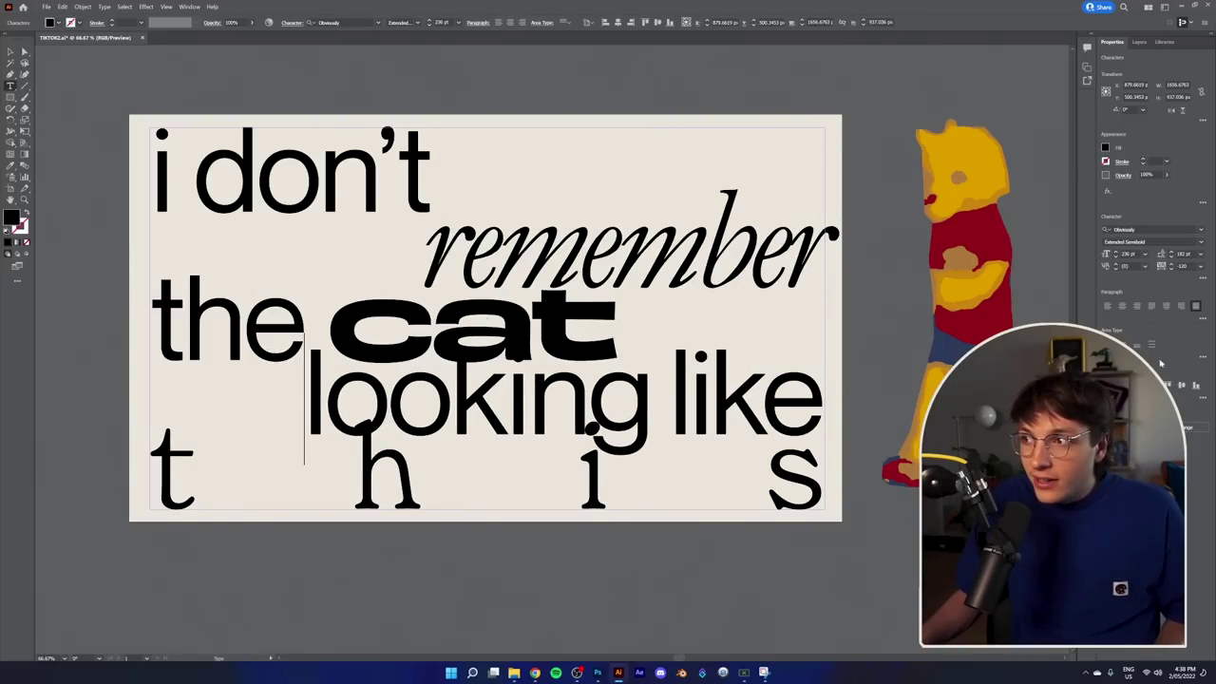
Step: Justify the headline with its last line centred and push "remember" out to the frame's right edge
key(ctrl+a)
click(1167, 306)
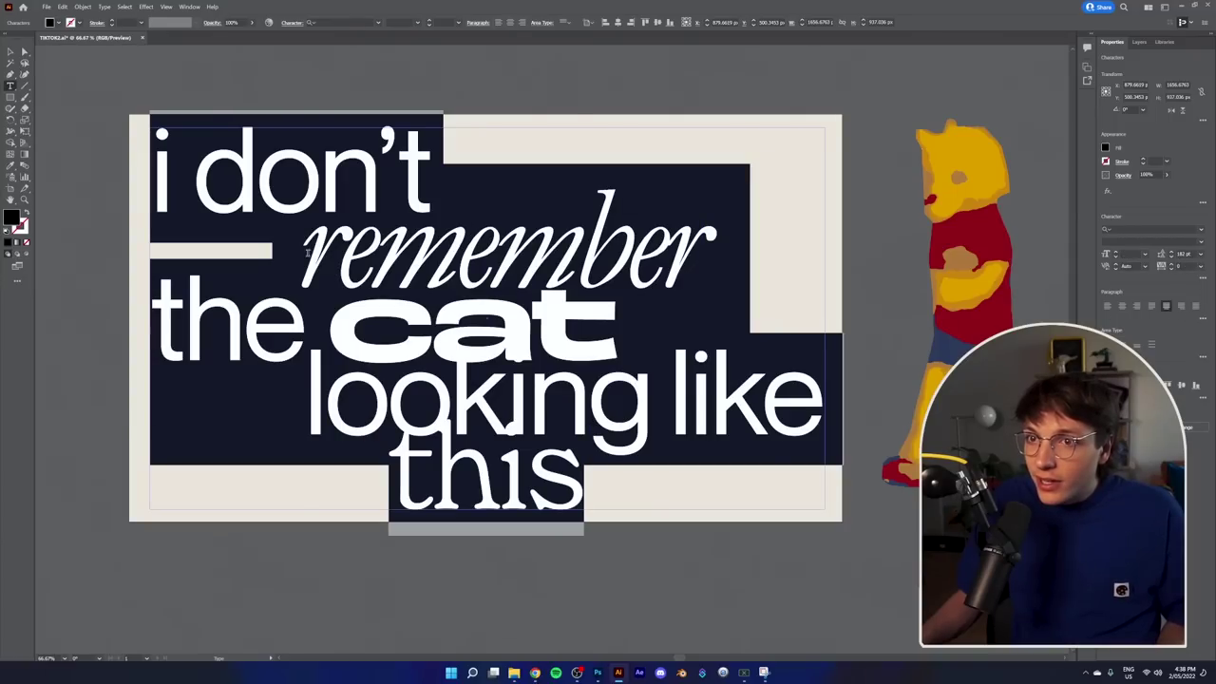
click(311, 253)
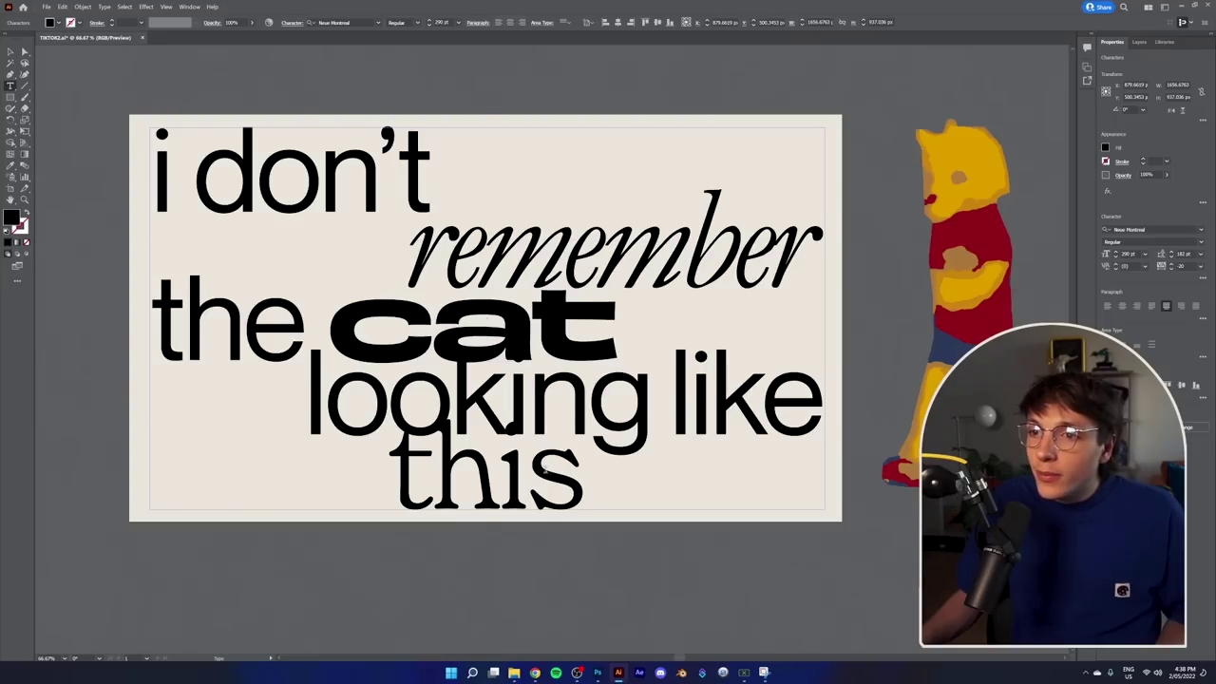
Step: Justify the headline with its last line aligned left and realign "remember" with the frame's right edge
key(ctrl+a)
key(ctrl+shift+j)
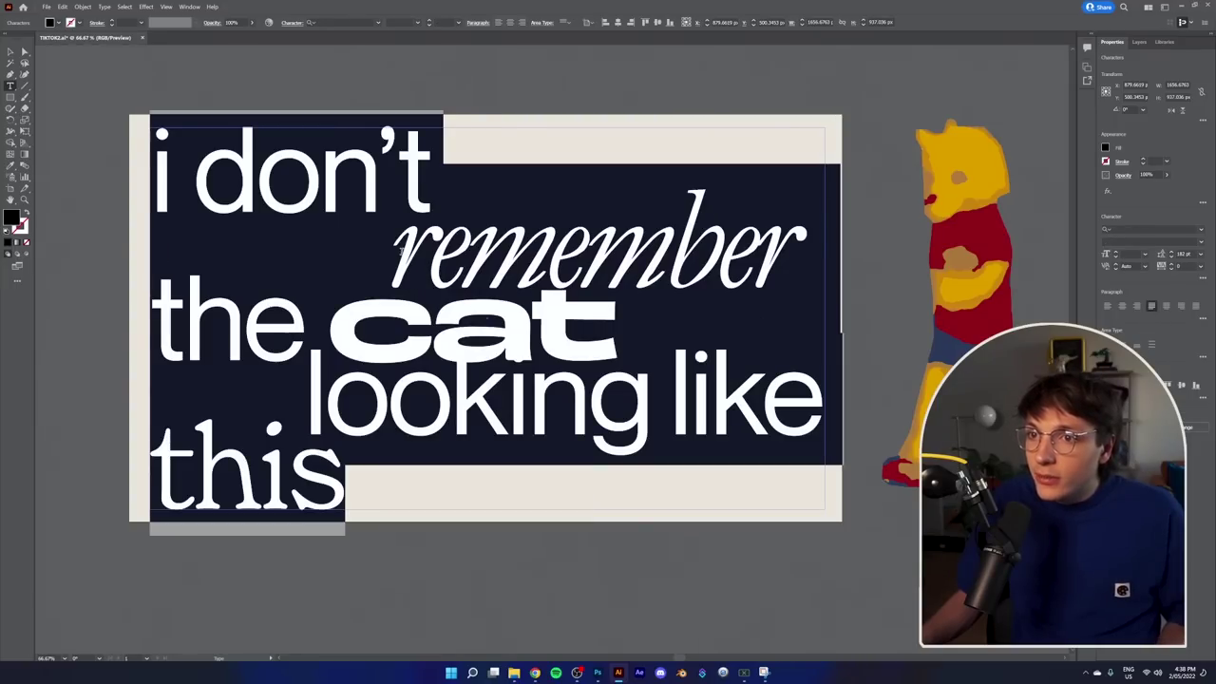
click(402, 250)
key(BackSpace)
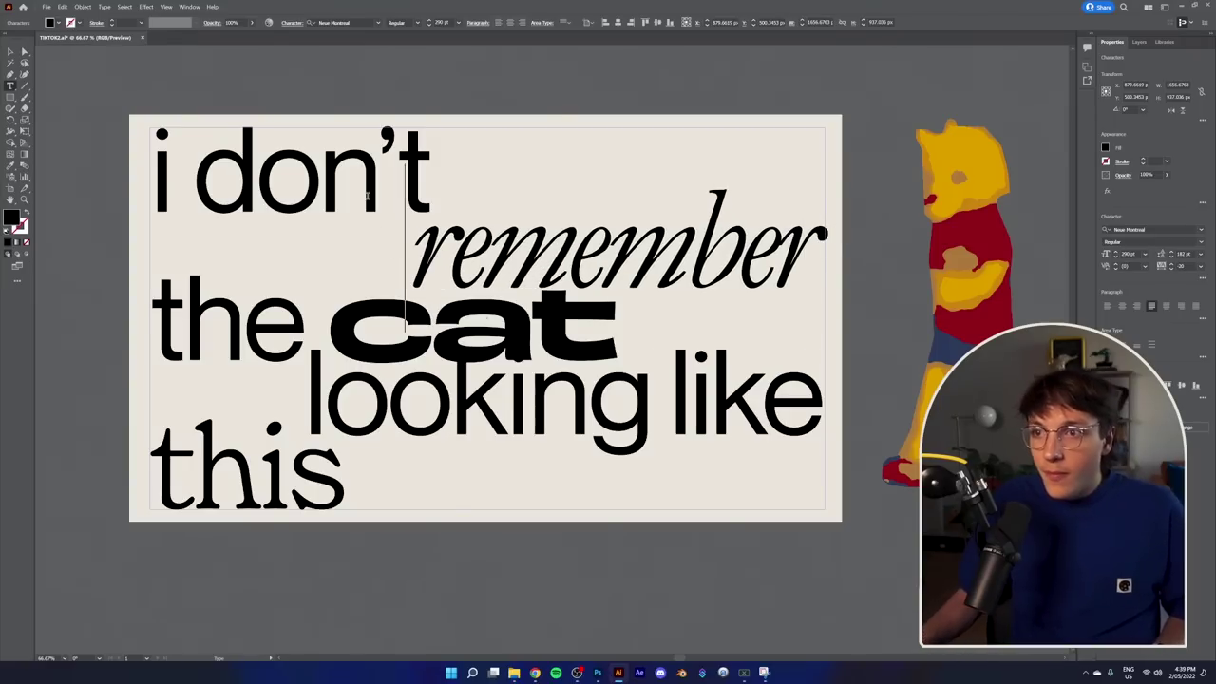
click(10, 63)
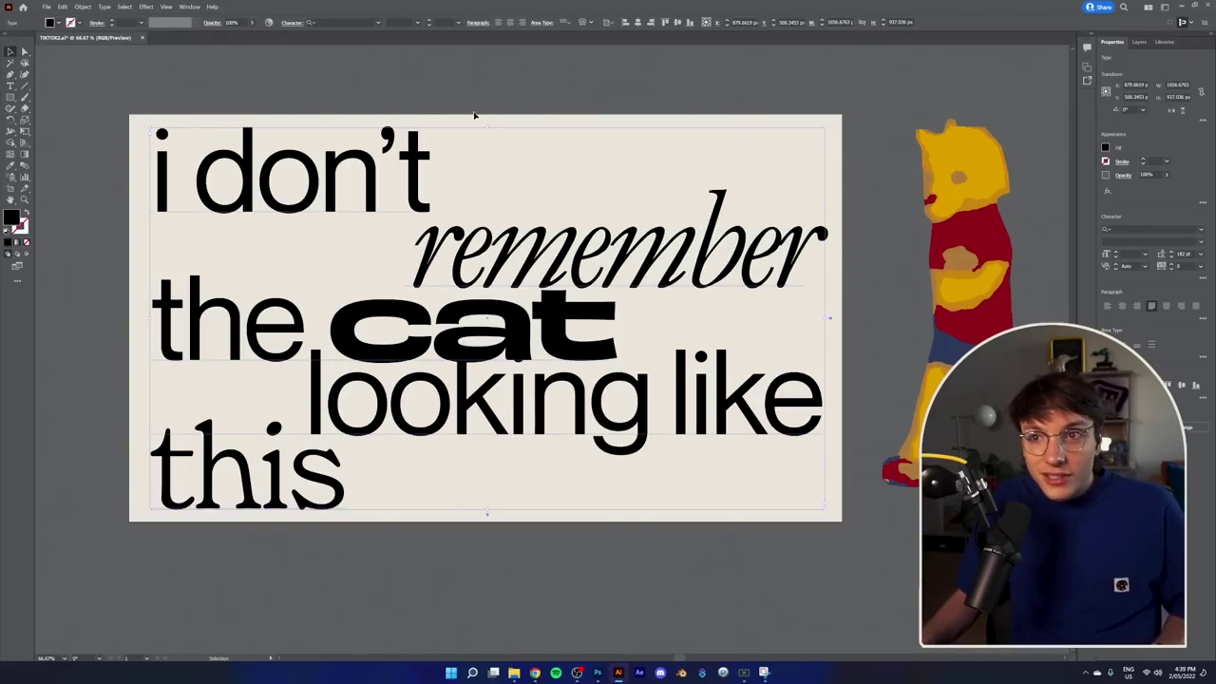
click(475, 115)
Step: Try placing the mascot over the middle of the headline
scroll(741, 405, down, 3)
scroll(736, 456, up, 2)
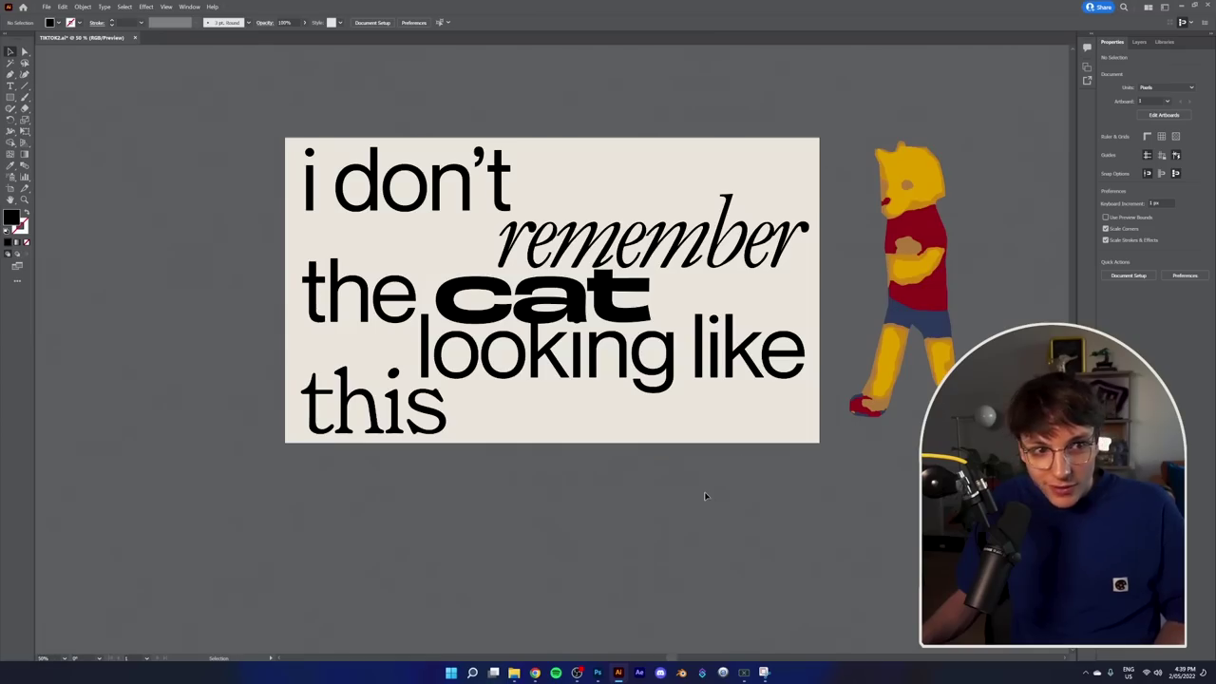
scroll(715, 248, up, 1)
click(714, 249)
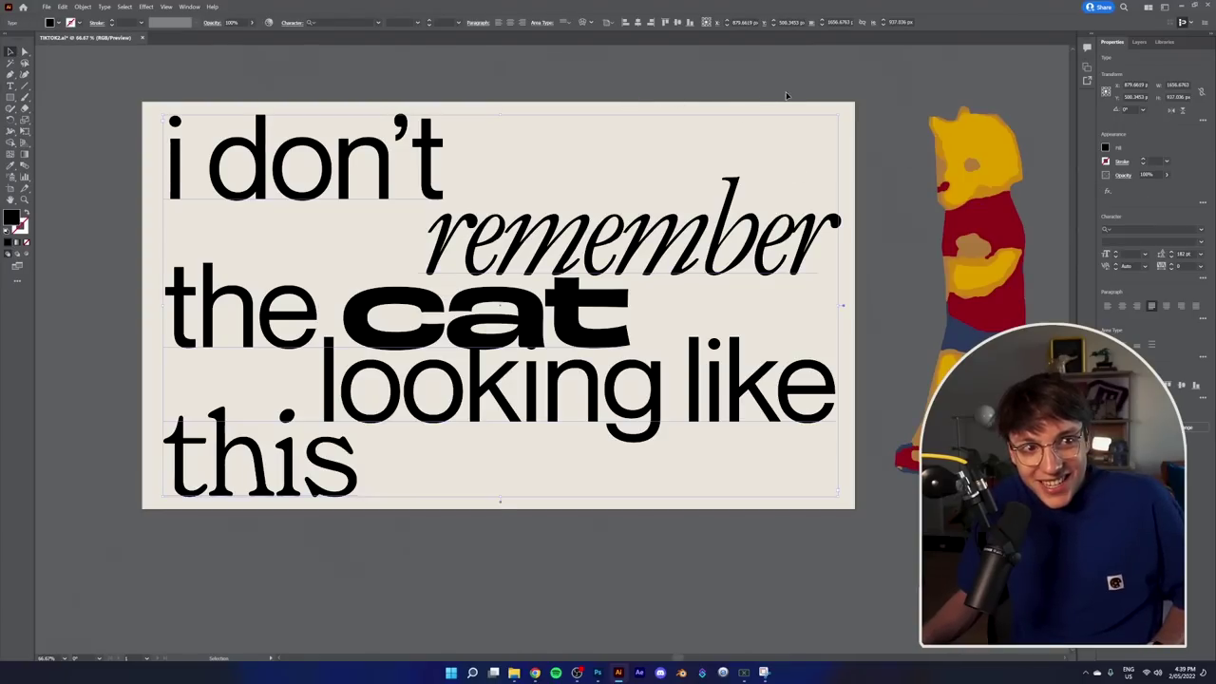
click(884, 102)
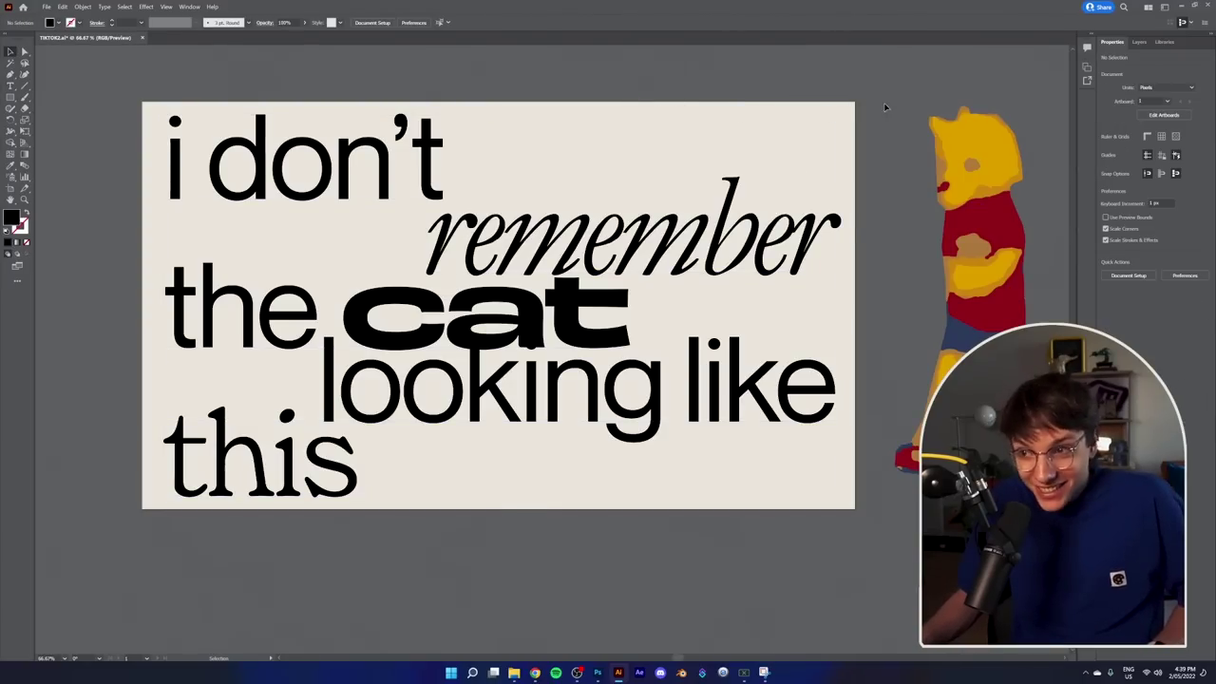
drag(991, 245, 510, 266)
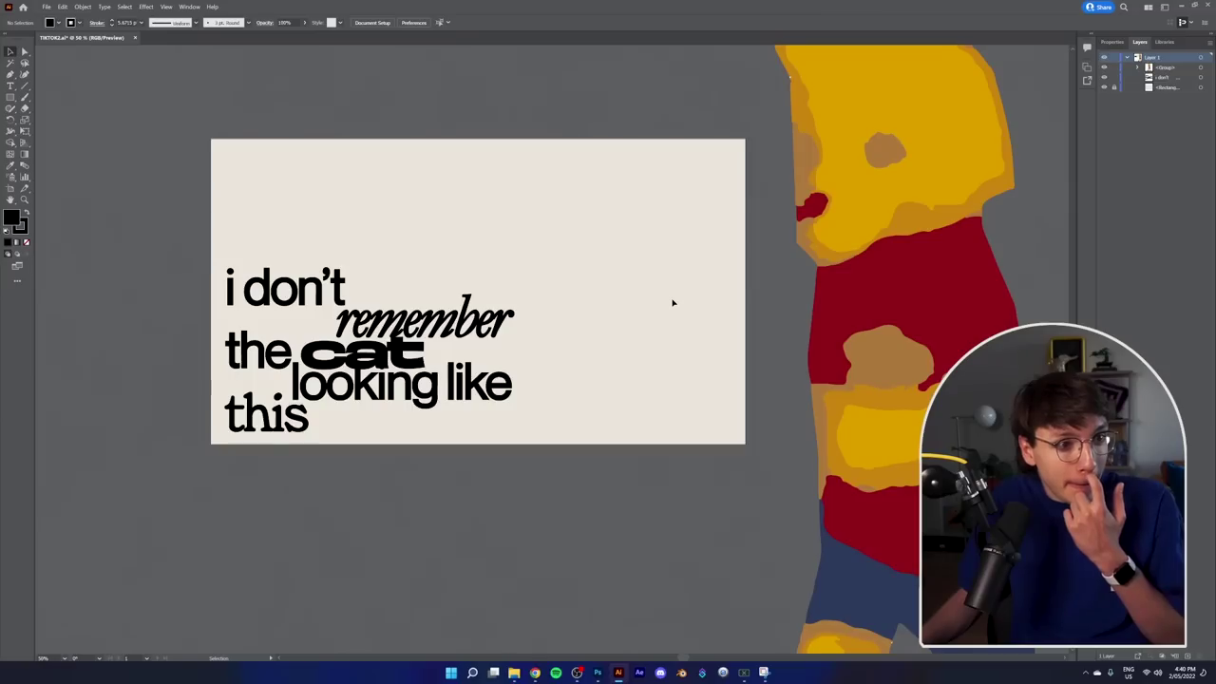
Step: Duplicate the headline block upward past the artboard's top edge and crop the display to the artboard with Trim View
drag(397, 349, 397, 143)
click(167, 7)
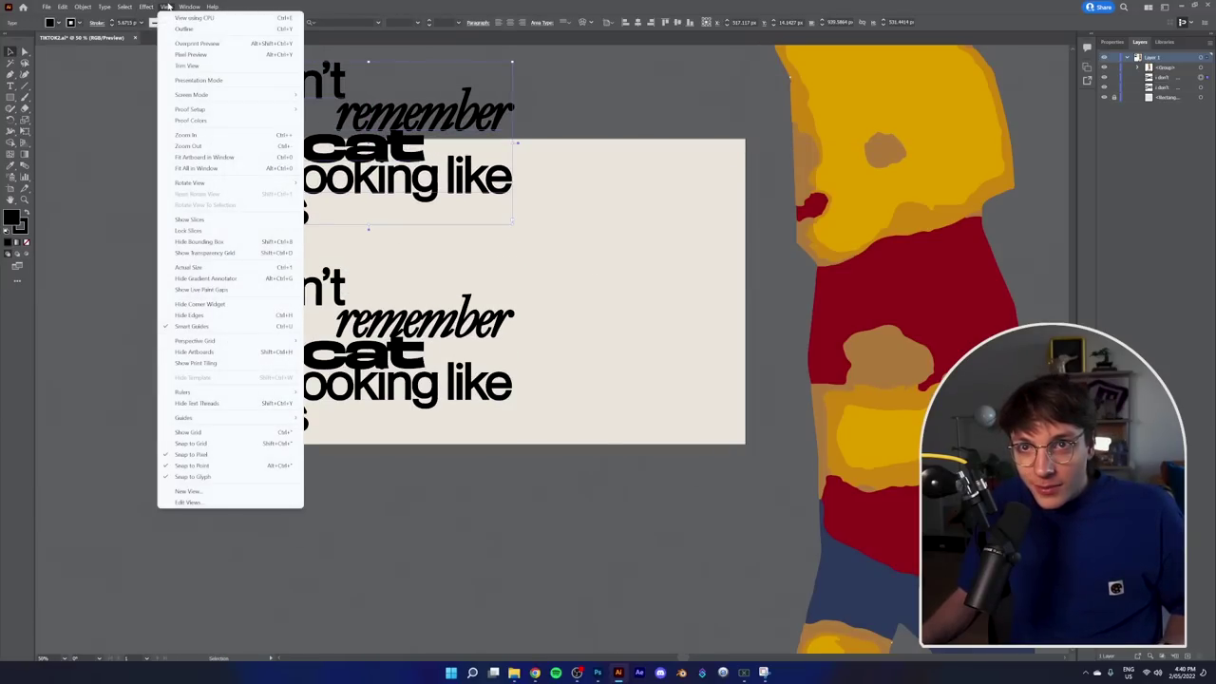
click(186, 64)
scroll(614, 280, down, 2)
scroll(614, 283, up, 2)
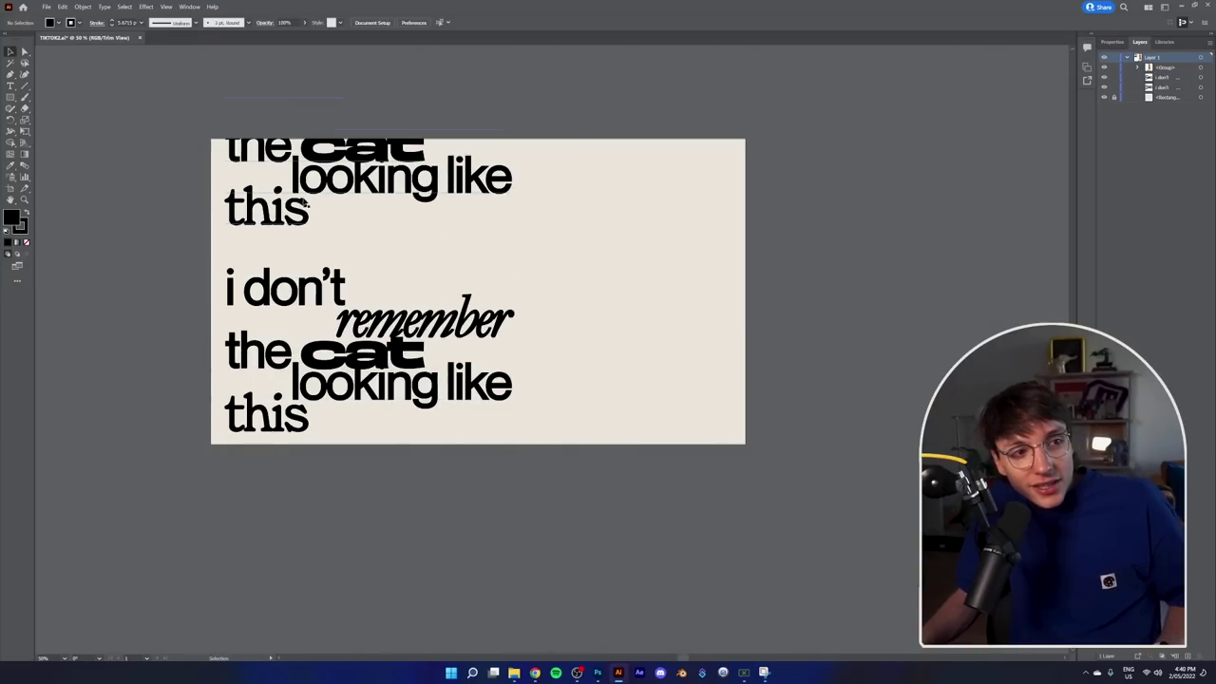
drag(313, 187, 312, 180)
click(659, 219)
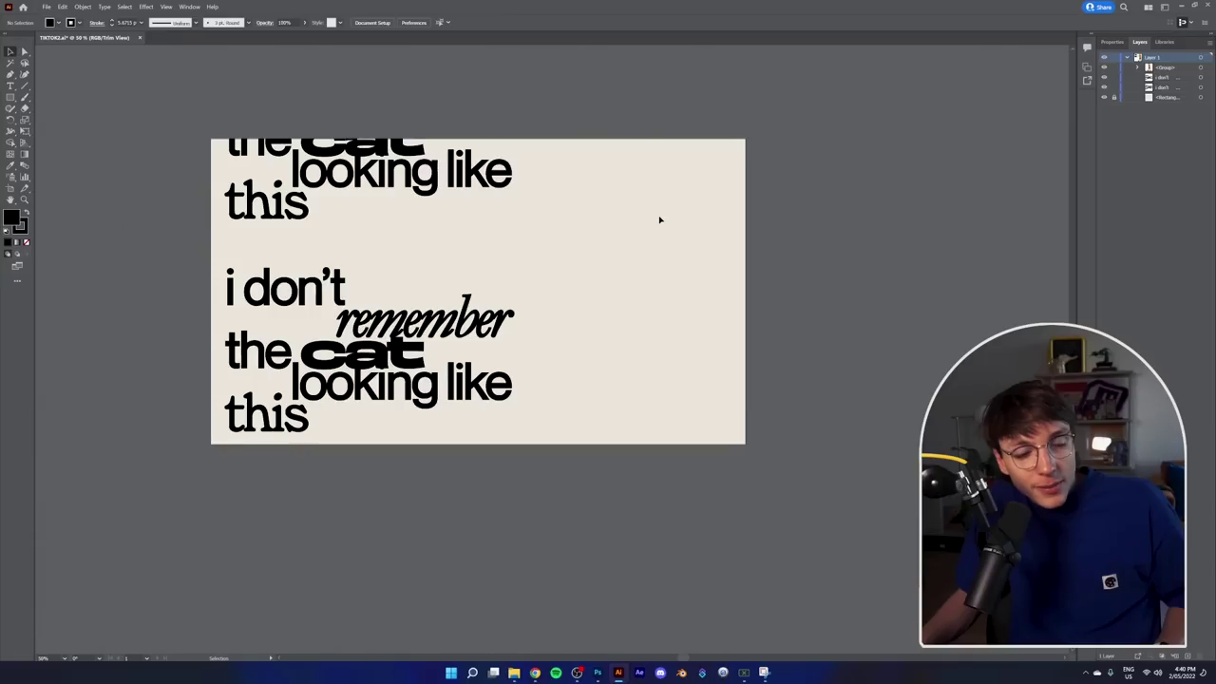
Step: Move the large mascot onto the right part of the artboard and scale it down to fit the artboard's height
drag(877, 355, 630, 438)
scroll(720, 426, down, 4)
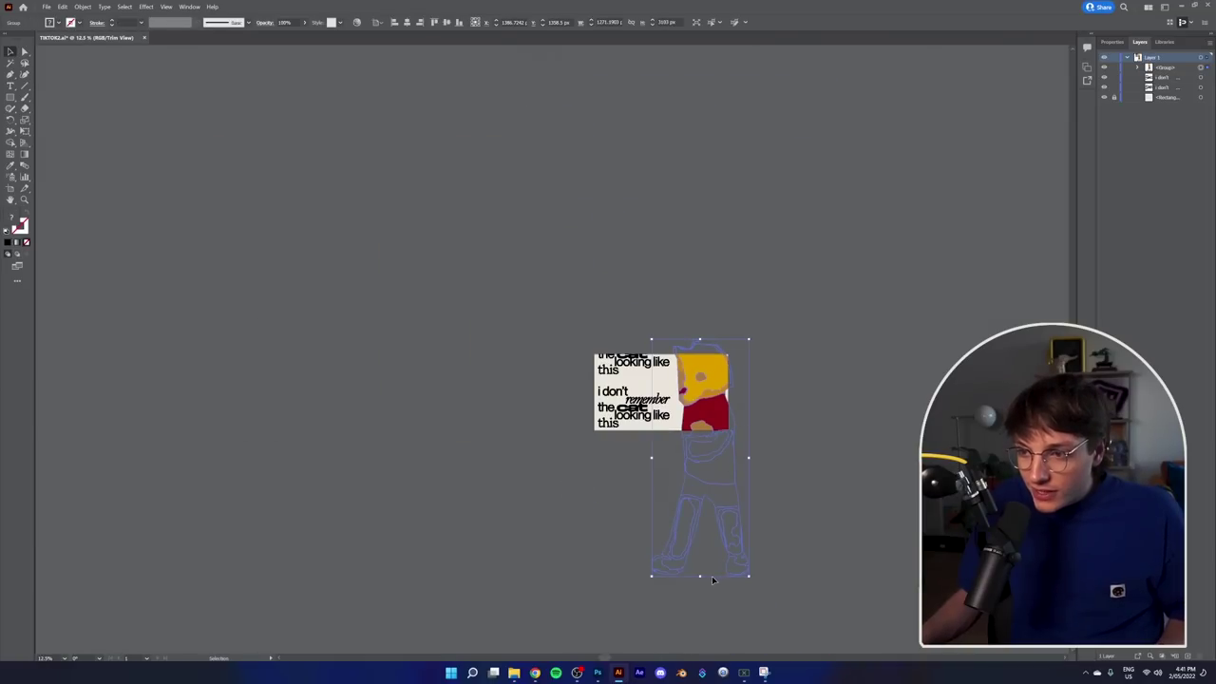
drag(703, 578, 703, 418)
Step: Duplicate the mascot to the left and repeat the copy twice to form a row of four overlapping mascots
drag(735, 381, 684, 381)
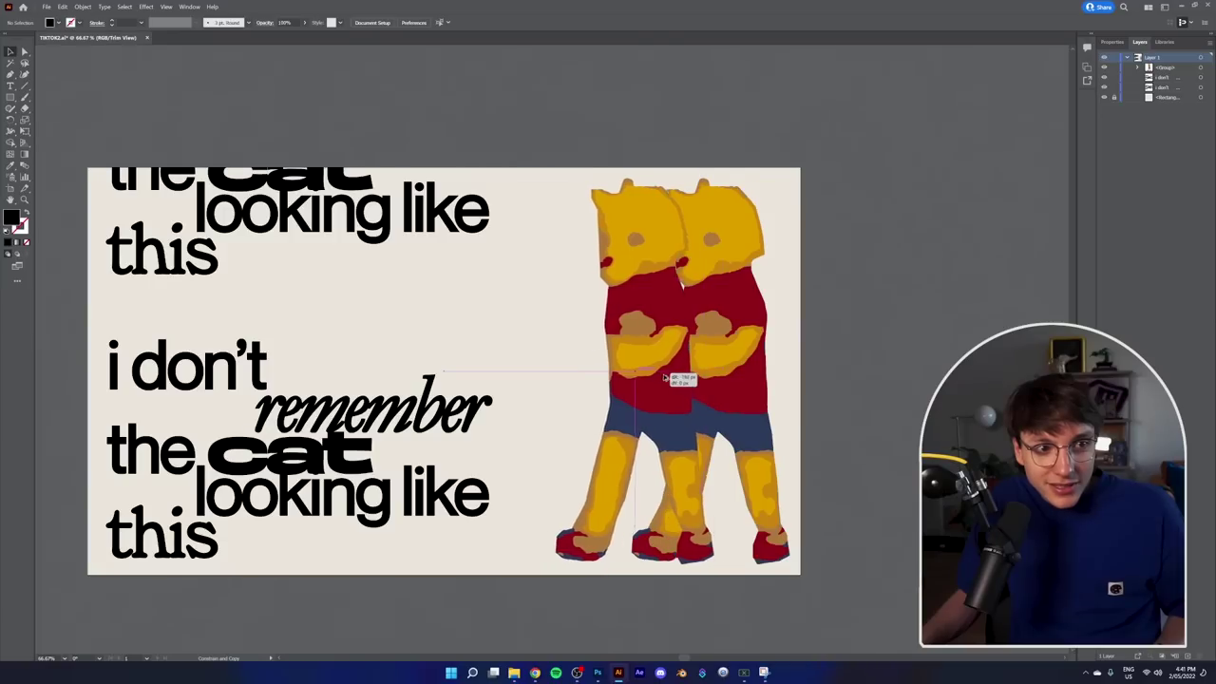
drag(676, 382, 620, 392)
key(ctrl+z)
key(ctrl+d)
key(ctrl+d)
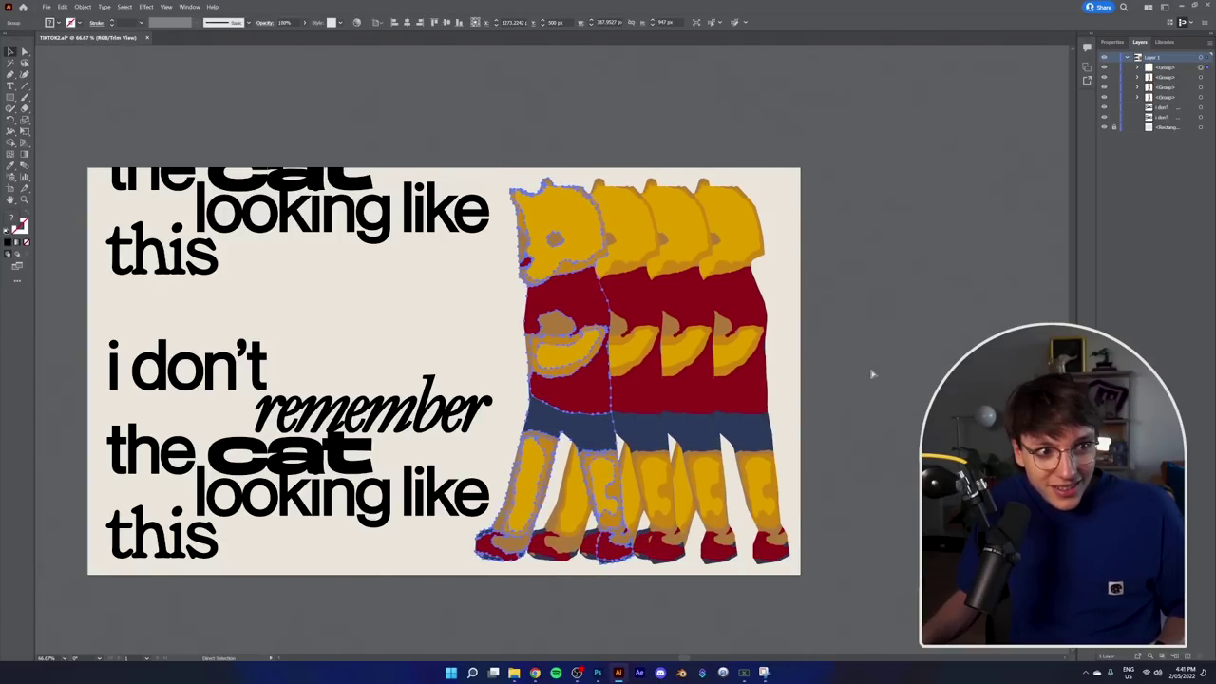
Step: Shift the mascot copies sideways into an uneven spacing, with the last one running off the artboard's right edge
click(786, 310)
drag(851, 249, 588, 365)
click(891, 339)
click(774, 403)
click(855, 334)
click(772, 332)
drag(802, 371, 762, 378)
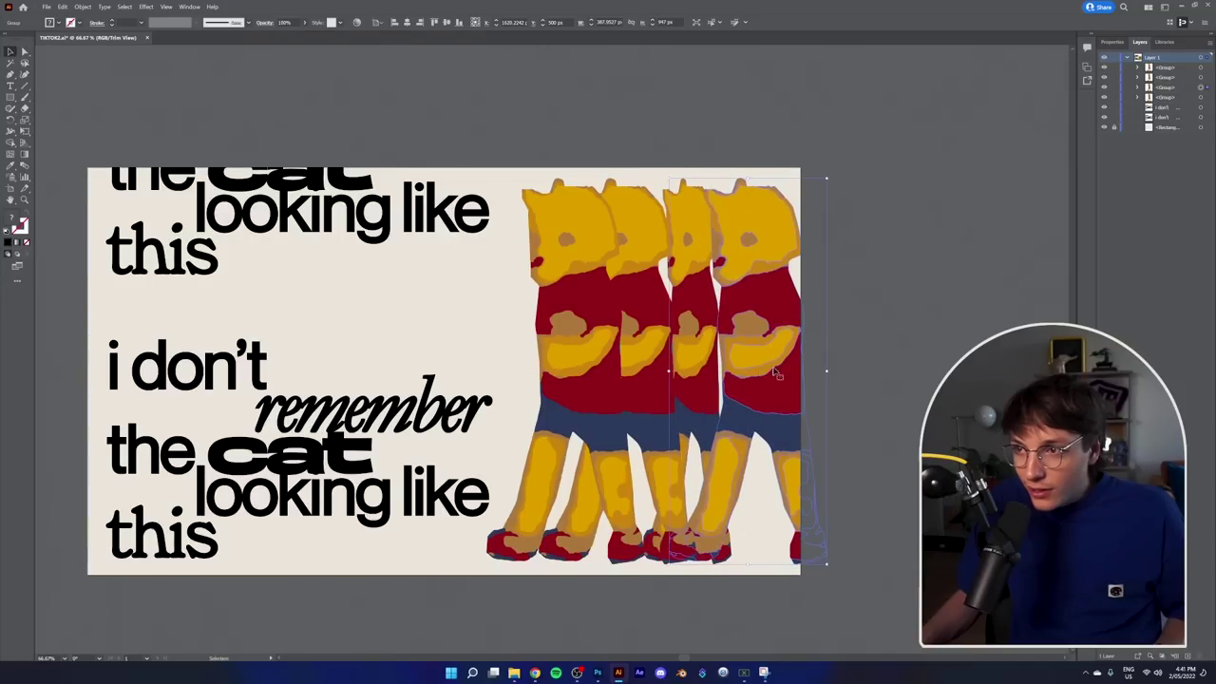
click(870, 328)
Step: Delete the two middle mascots and move the rightmost one left so the remaining pair stands side by side
drag(698, 371, 591, 371)
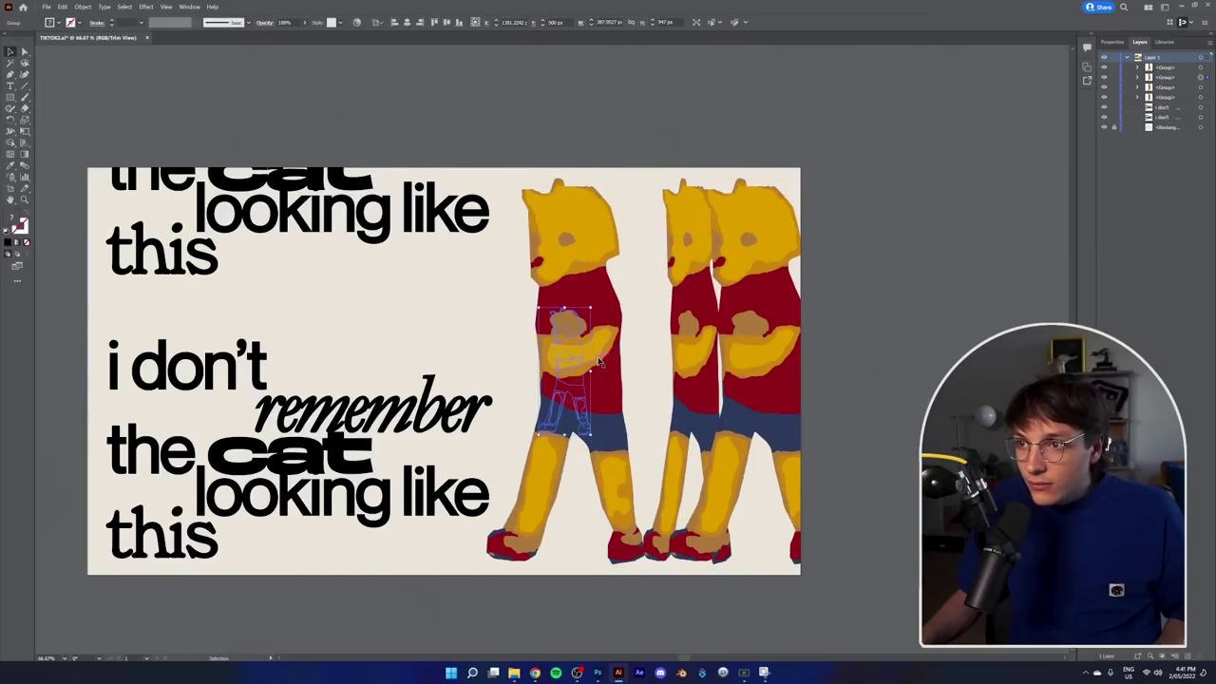
key(Delete)
click(694, 349)
key(Delete)
drag(750, 352, 708, 353)
Step: Create a blend between the two remaining mascots
shift+click(571, 332)
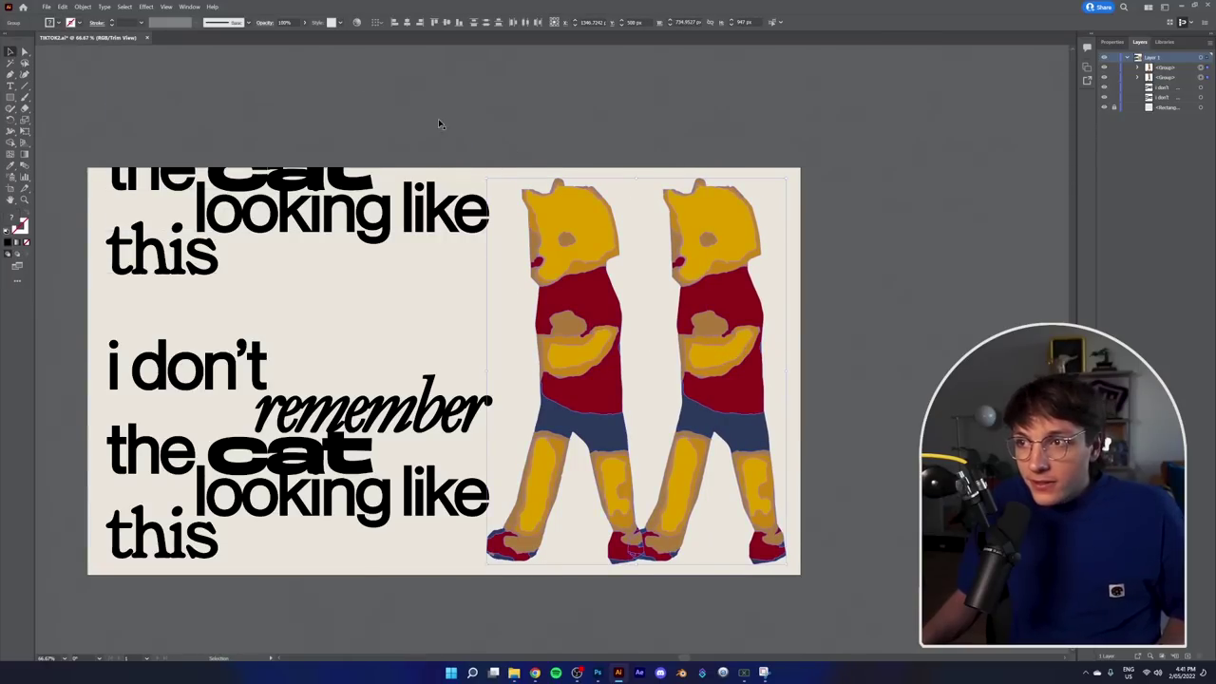
click(90, 7)
mouse_move(157, 291)
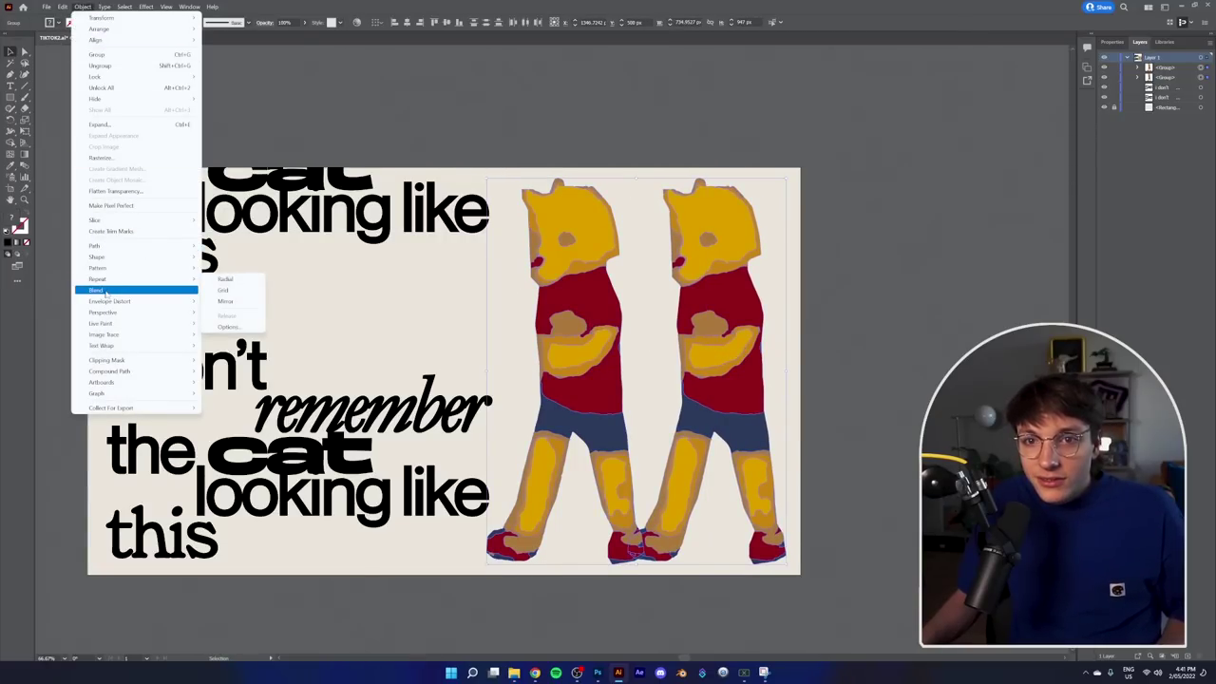
click(224, 290)
Step: Set the mascot blend's spacing to Specified Steps with 50 steps
click(83, 6)
mouse_move(152, 290)
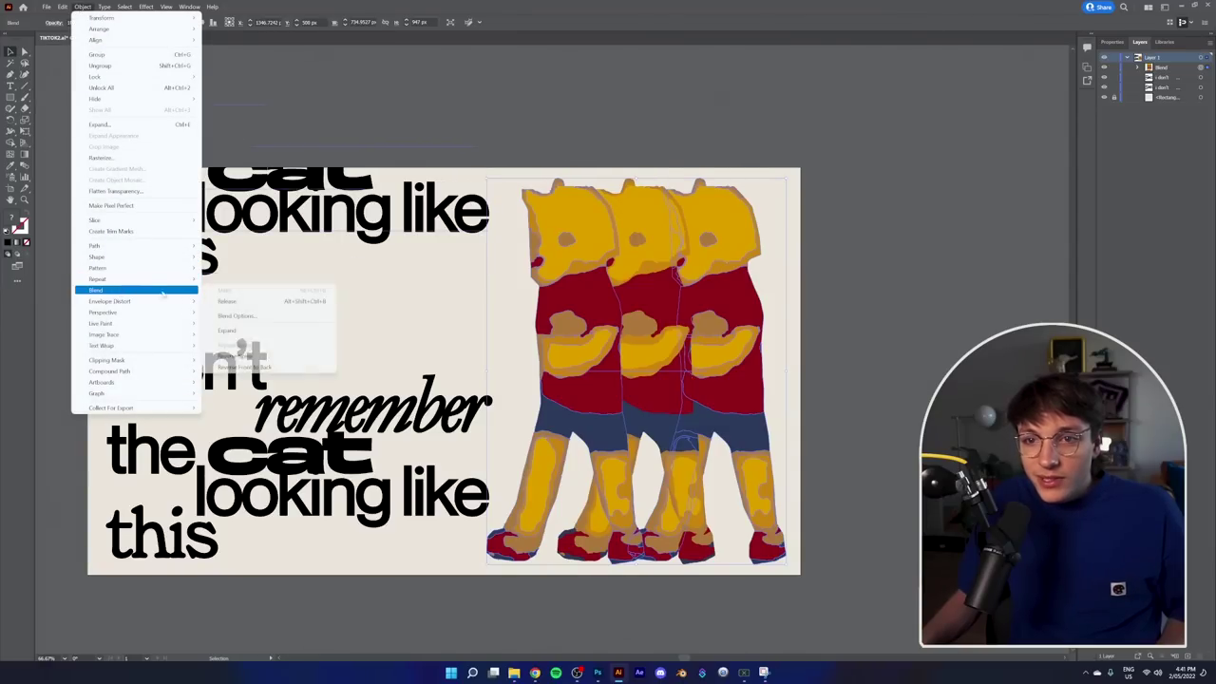
click(238, 316)
click(209, 260)
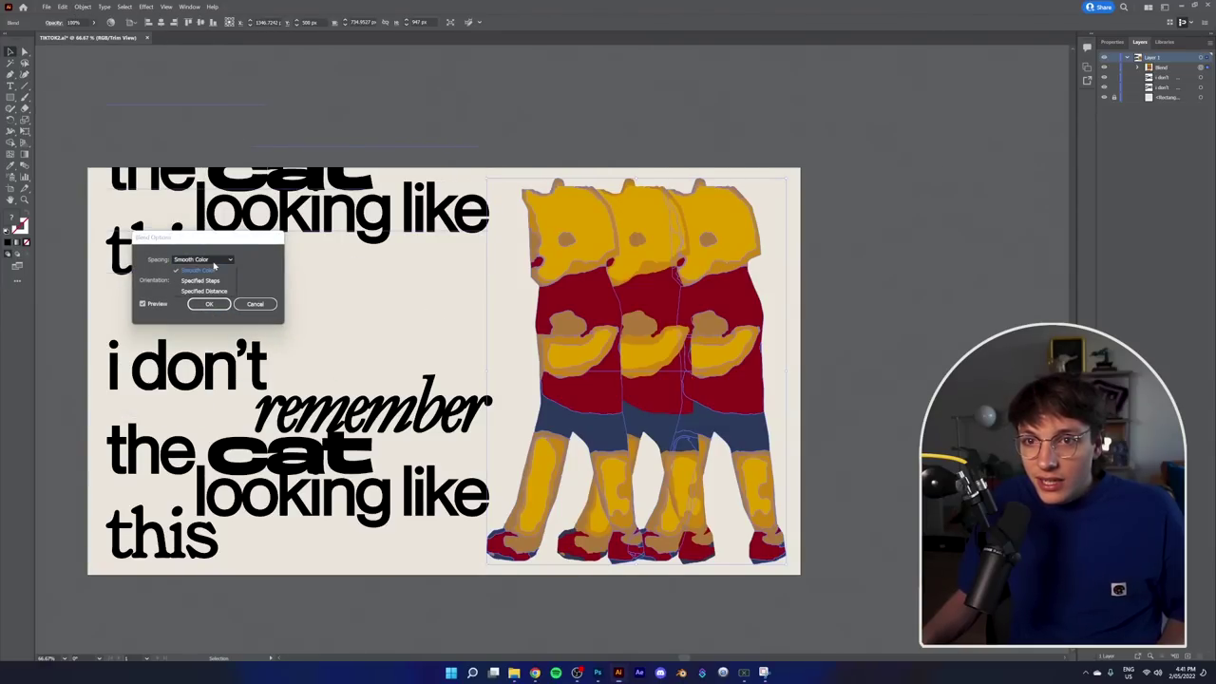
click(208, 282)
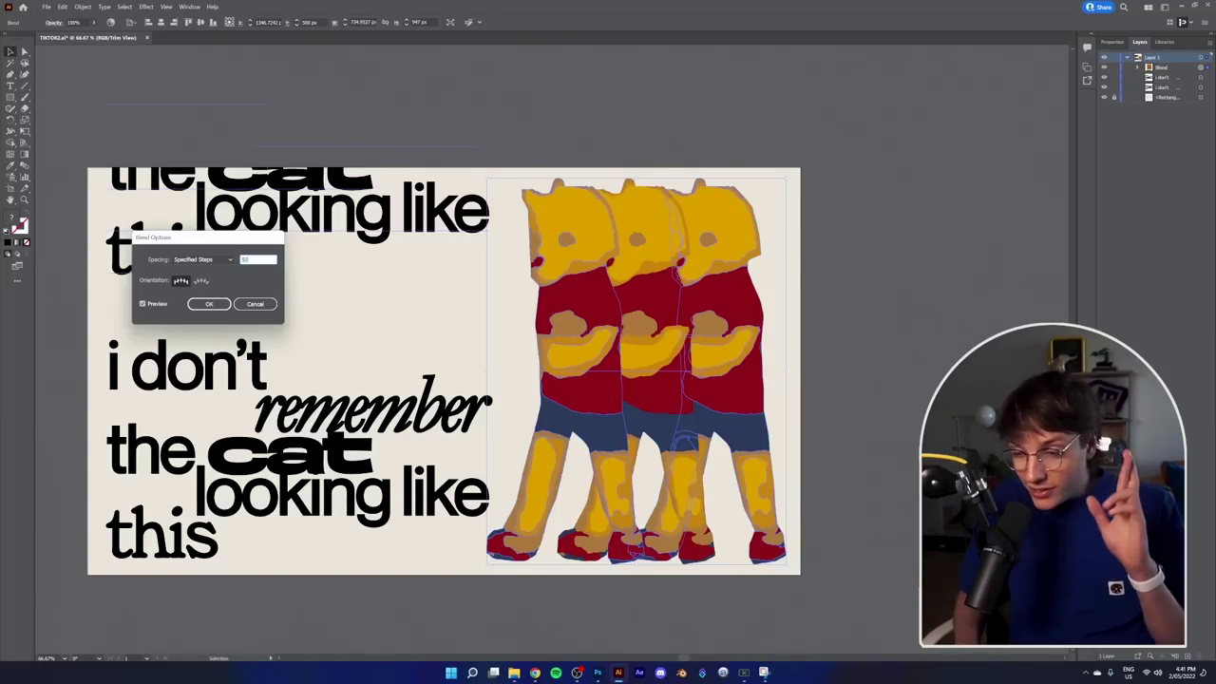
key(Return)
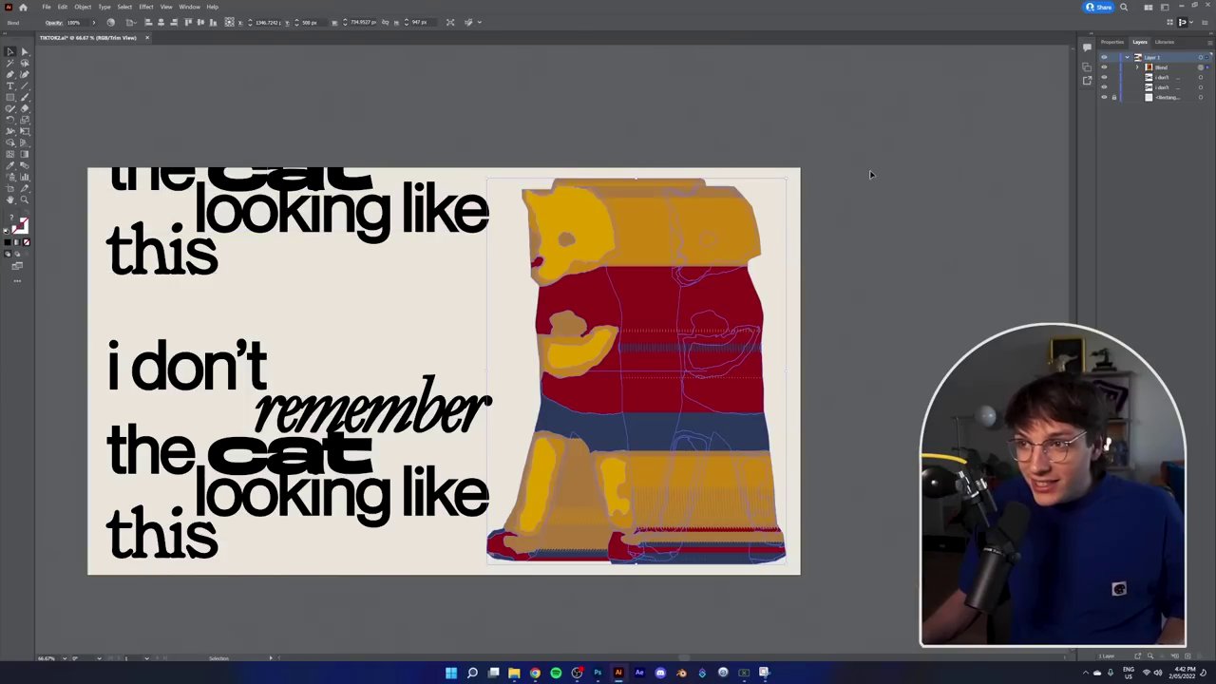
Step: Rotate, scale and skew the mascot blend with Free Transform into a narrower, level shape standing near the artboard's right edge
click(880, 217)
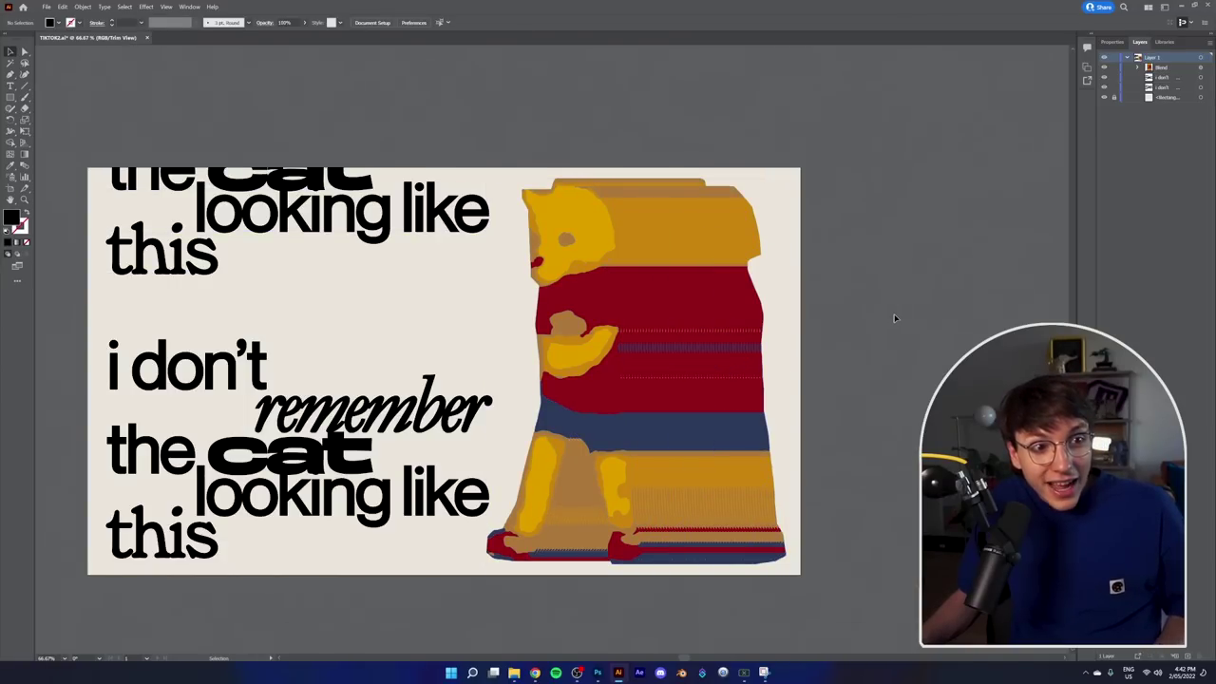
click(683, 326)
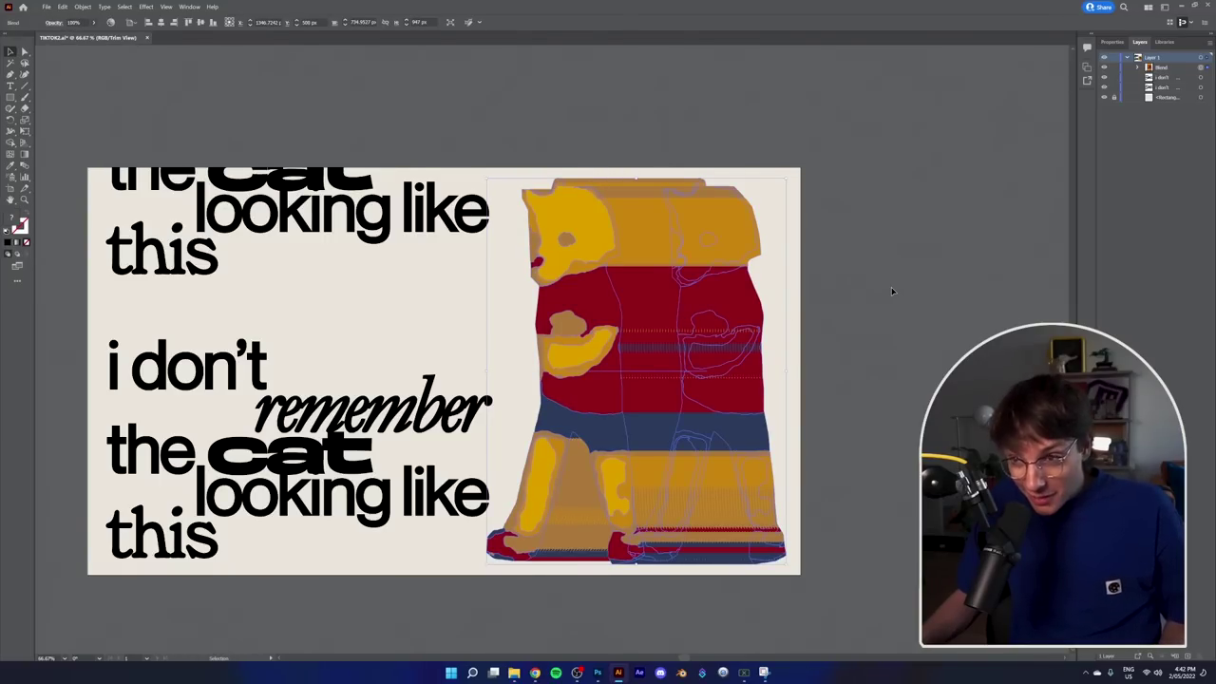
key(e)
drag(483, 177, 527, 153)
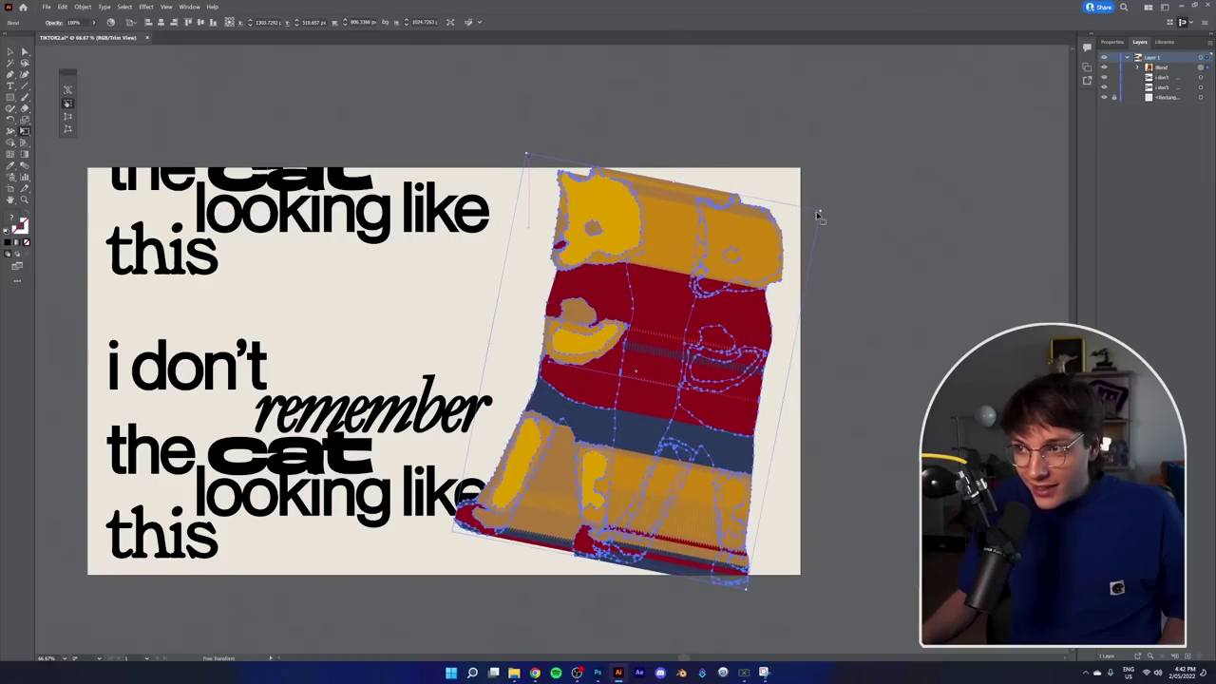
mouse_move(819, 213)
mouse_down()
mouse_move(787, 224)
mouse_move(822, 231)
mouse_move(806, 224)
mouse_up()
mouse_move(713, 299)
mouse_down()
mouse_move(743, 310)
mouse_move(732, 289)
mouse_up()
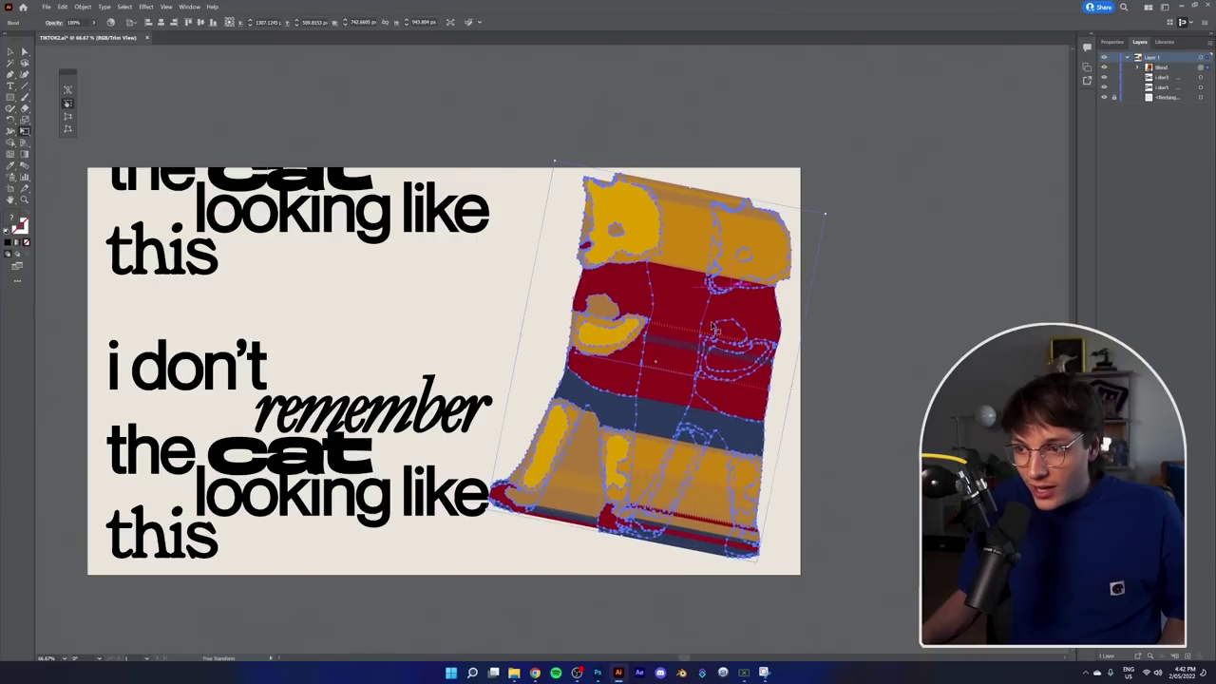
drag(485, 521, 492, 568)
key(v)
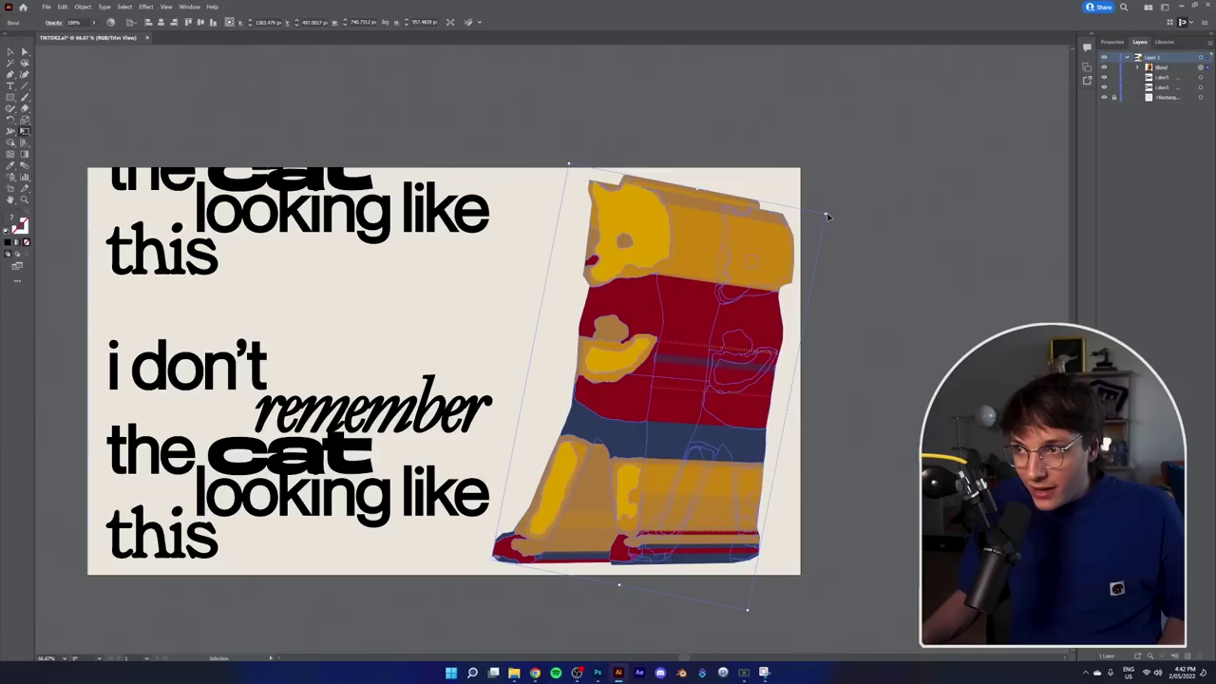
drag(826, 217, 760, 168)
key(e)
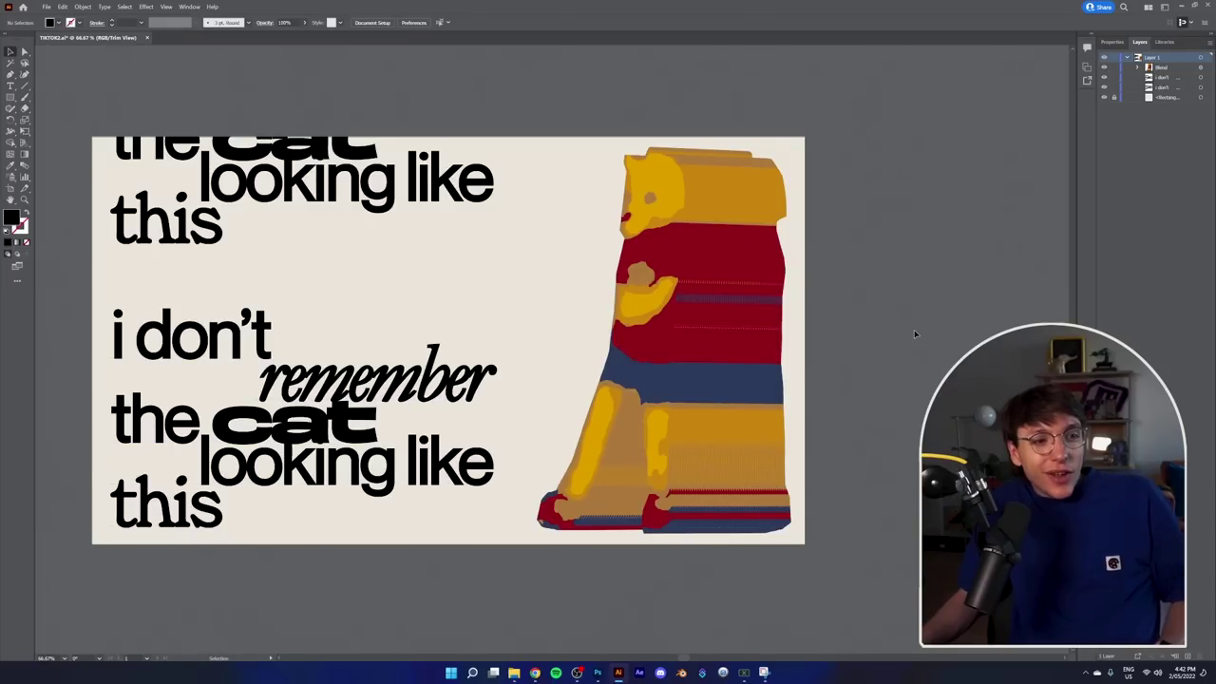
scroll(915, 333, down, 1)
scroll(915, 337, up, 1)
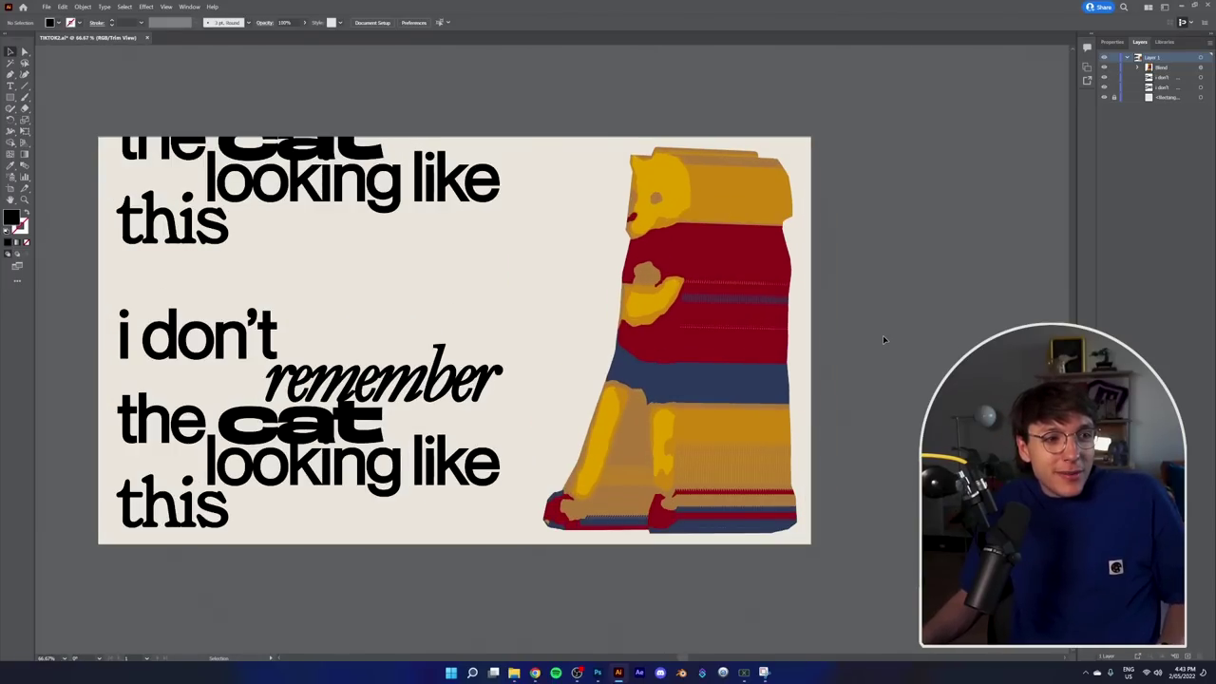
scroll(882, 336, down, 2)
scroll(684, 194, up, 2)
scroll(901, 374, down, 2)
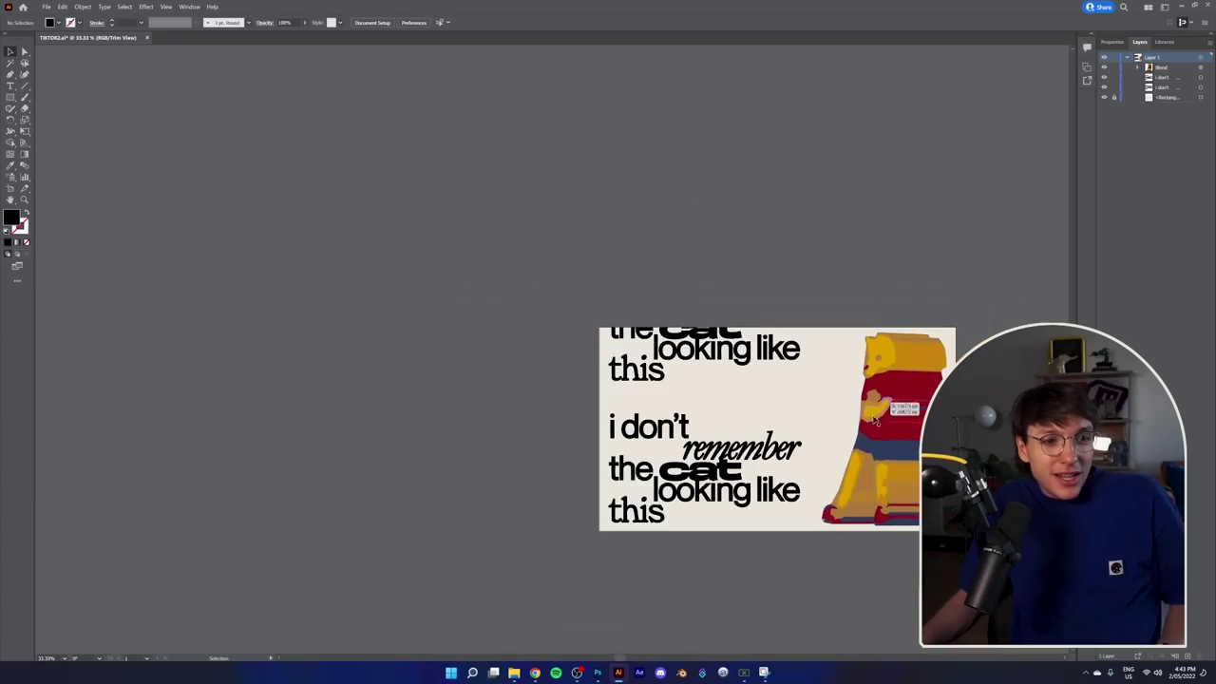
scroll(905, 474, up, 2)
scroll(904, 475, down, 1)
scroll(1055, 486, up, 1)
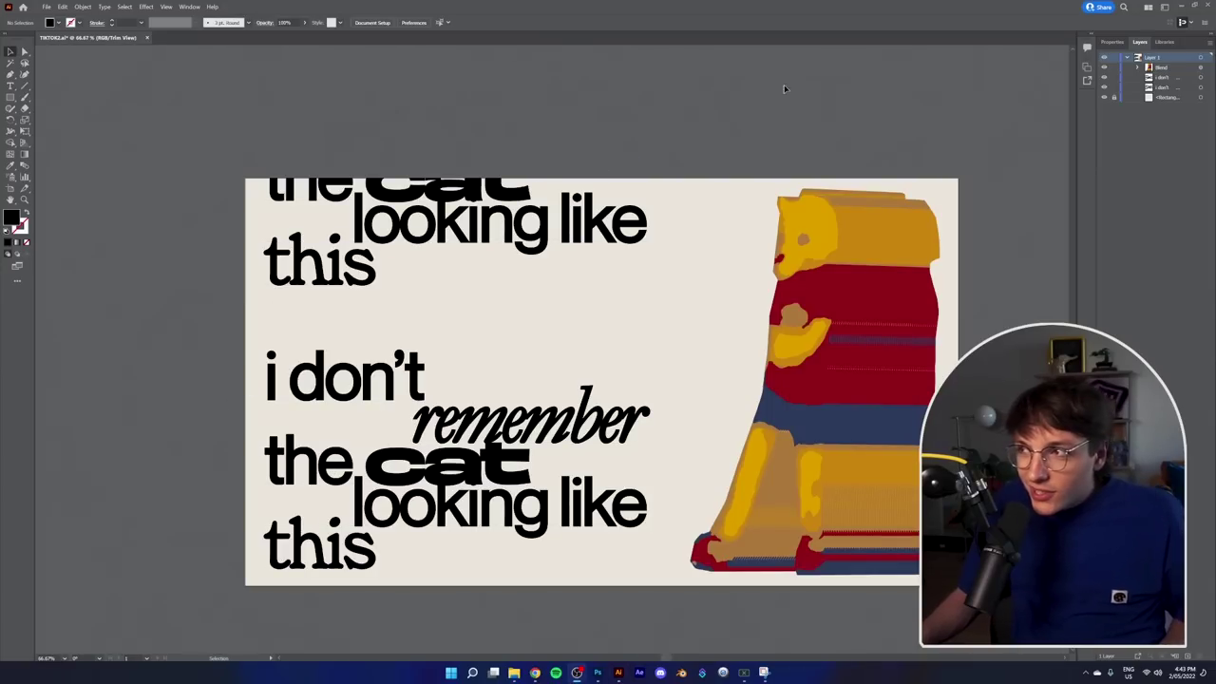
Step: Place the yellow star graphic from the My Colours library beside the mascot's chest and arrange it behind the blend, above the background
click(1169, 43)
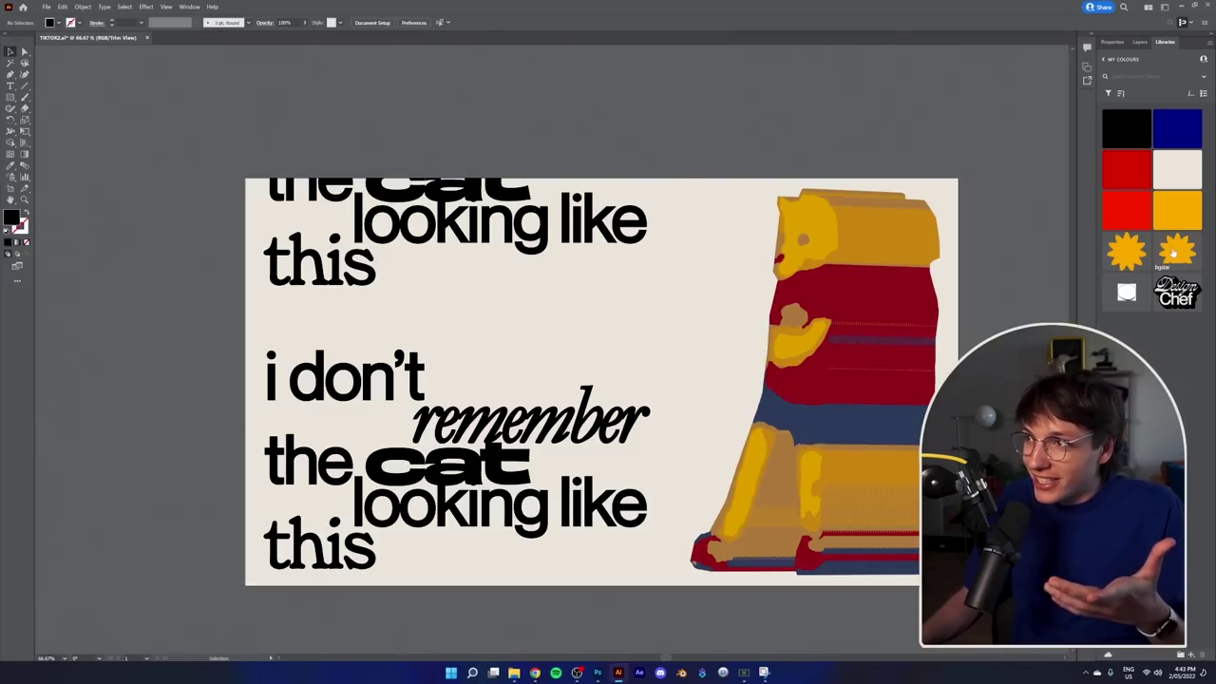
drag(1173, 257, 779, 346)
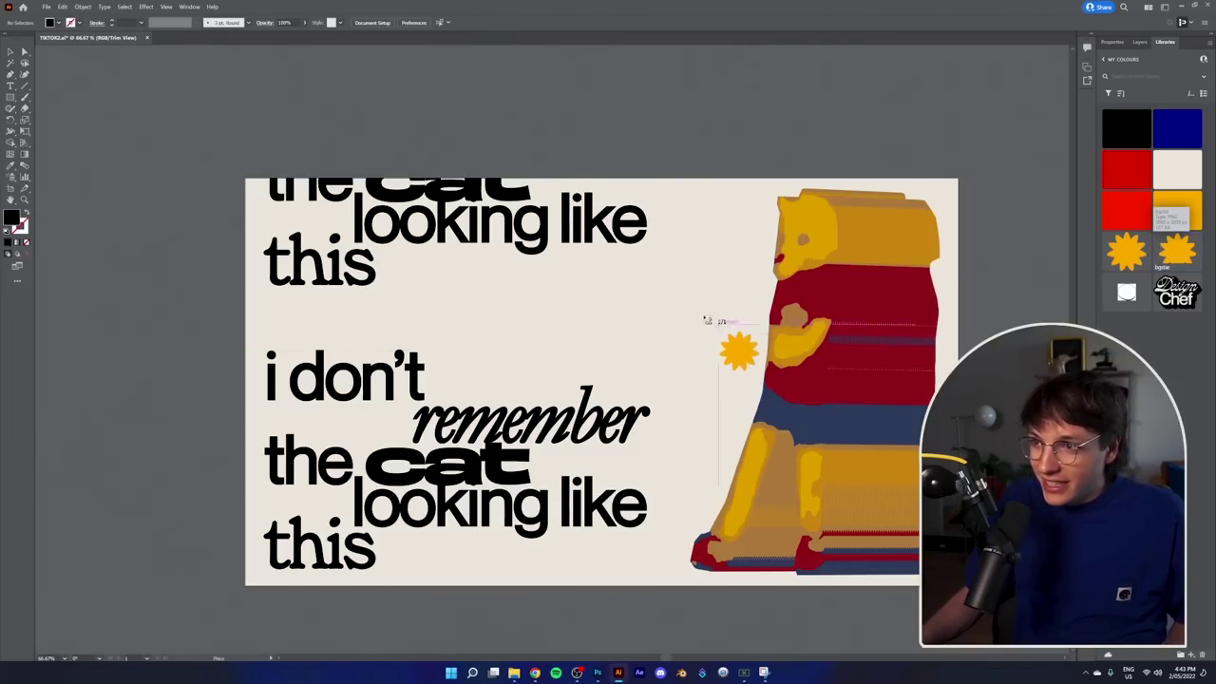
click(702, 310)
drag(836, 449, 722, 344)
drag(875, 204, 833, 258)
drag(739, 356, 750, 353)
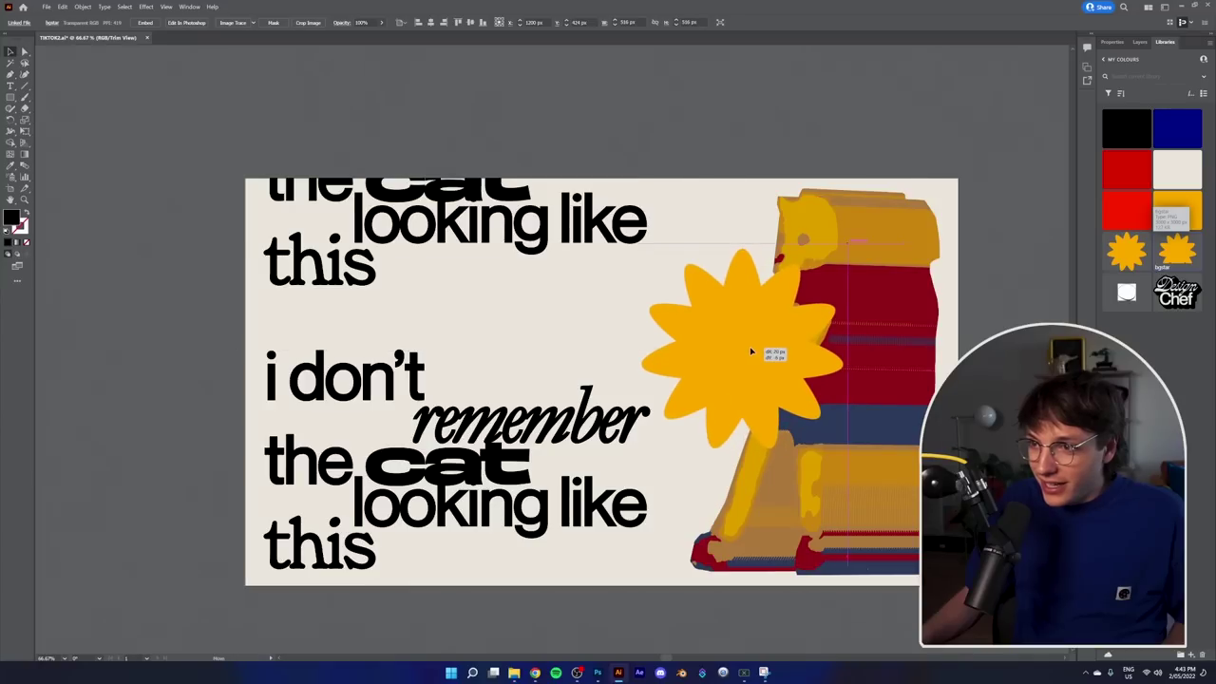
key(ctrl+shift+bracketleft)
key(ctrl+bracketright)
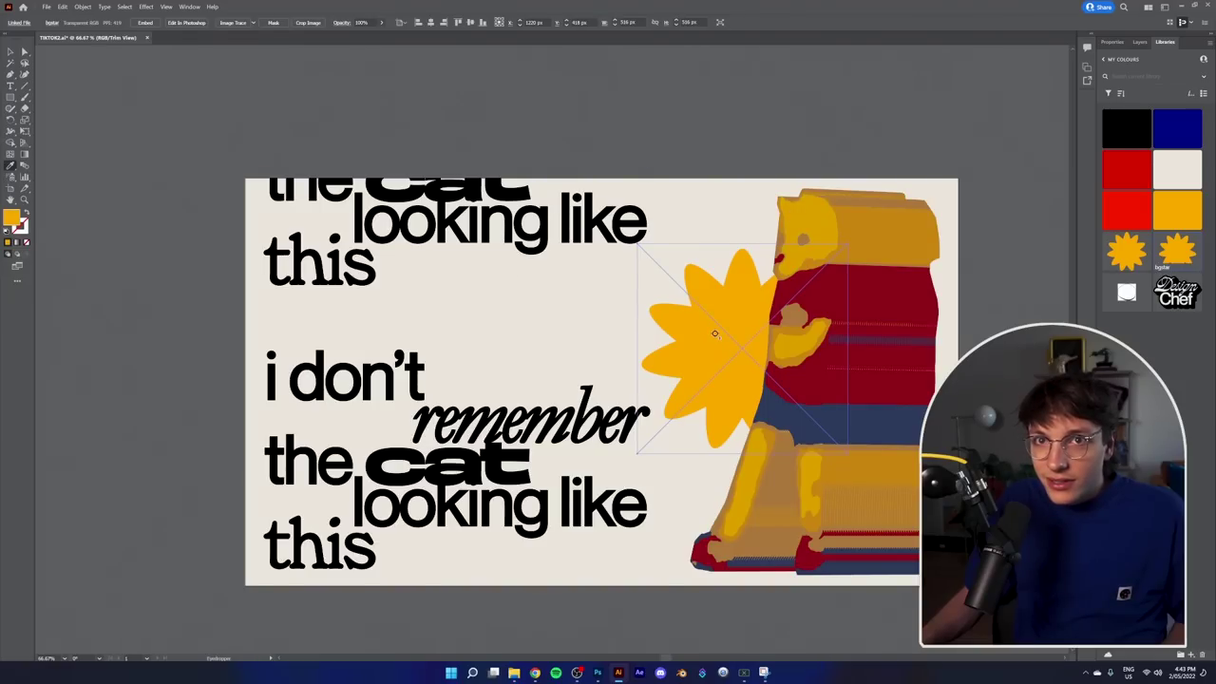
Step: Convert the star image to vector shapes with Image Trace and recolour it with the yellow sampled from the mascot's head
click(235, 23)
click(662, 348)
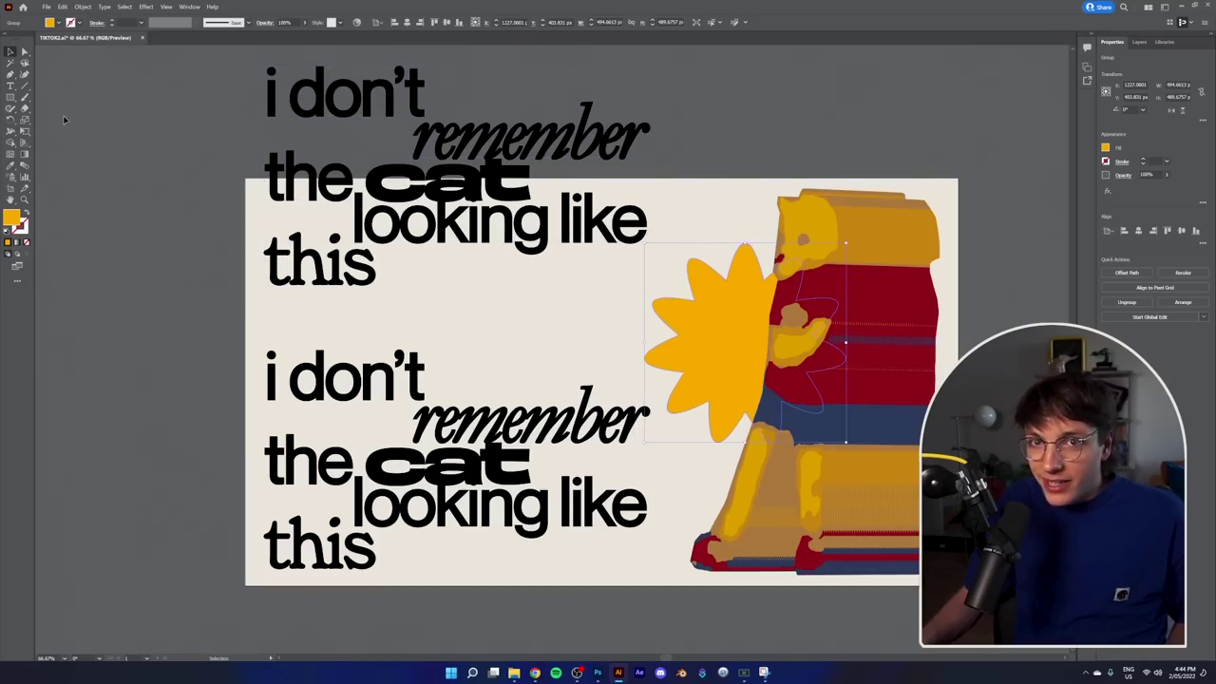
click(10, 165)
click(810, 220)
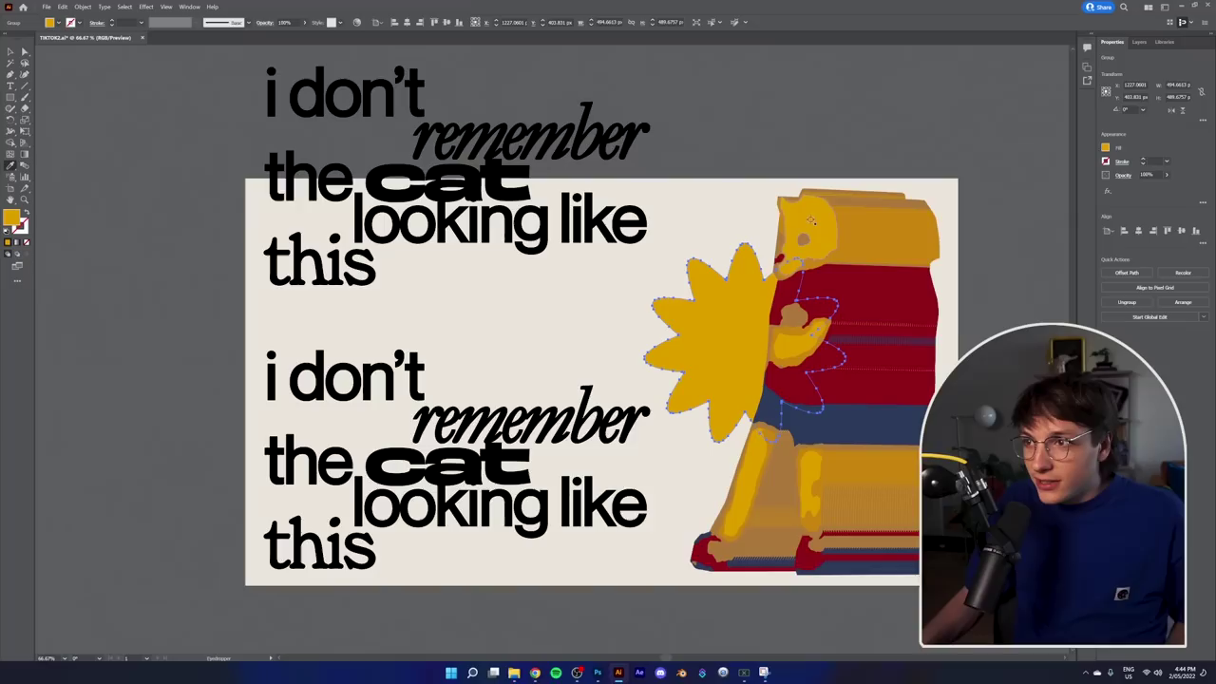
click(10, 54)
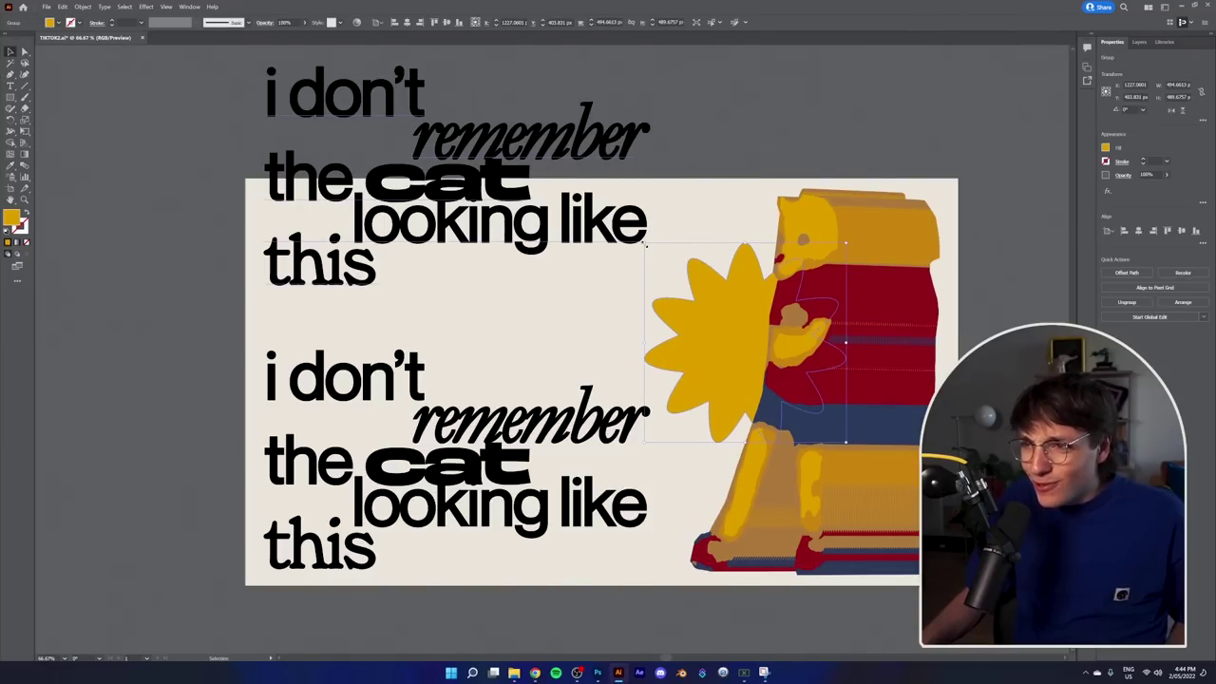
Step: Enlarge the star behind the mascot and reposition it so its petals reach further toward the headline
drag(643, 242, 614, 236)
mouse_move(681, 306)
mouse_down()
mouse_move(690, 313)
mouse_move(678, 300)
mouse_up()
drag(619, 238, 614, 245)
click(716, 168)
scroll(1003, 426, down, 2)
scroll(1053, 459, up, 2)
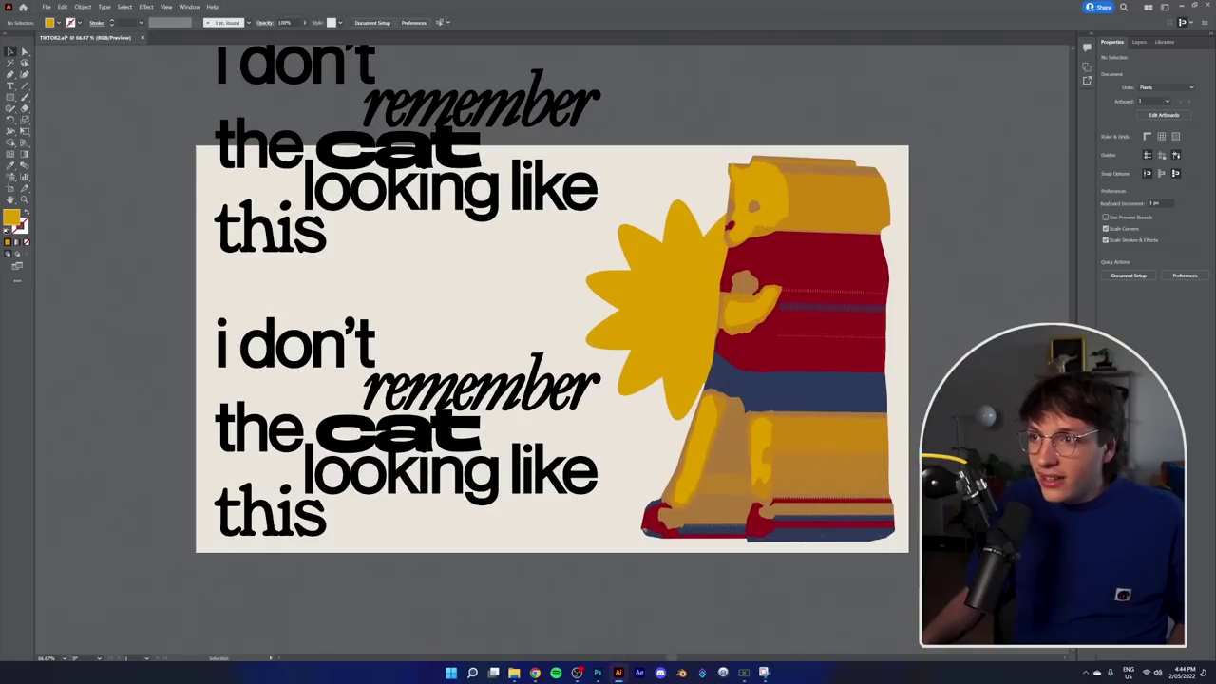
Step: Rotate the star about 8° counterclockwise and nudge it into place behind the mascot's torso
click(729, 382)
drag(817, 399, 861, 410)
drag(674, 334, 668, 322)
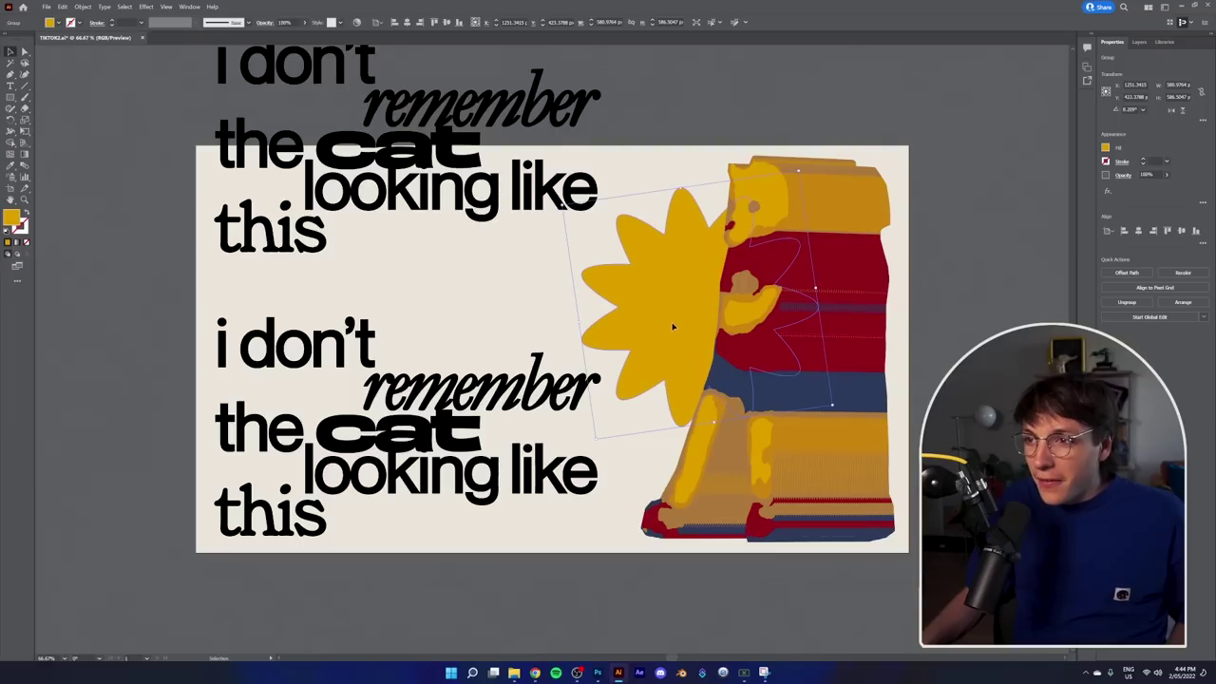
click(667, 120)
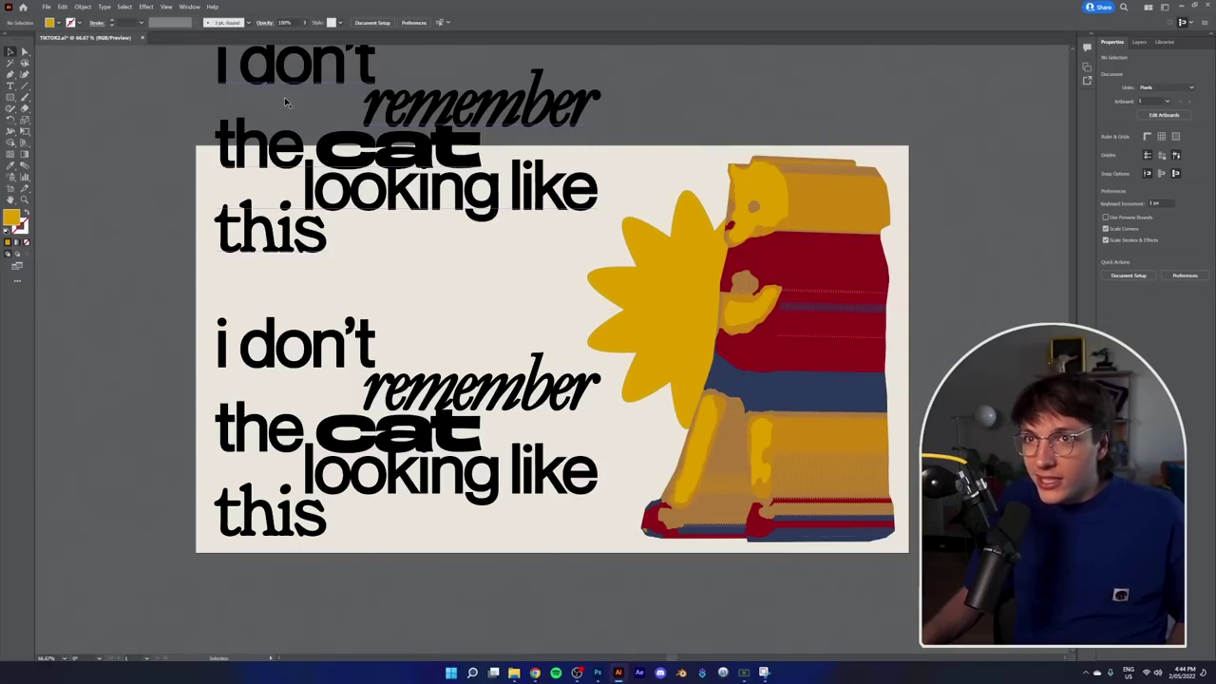
Step: Turn on Trim View to hide the artwork outside the artboard
click(165, 7)
click(190, 63)
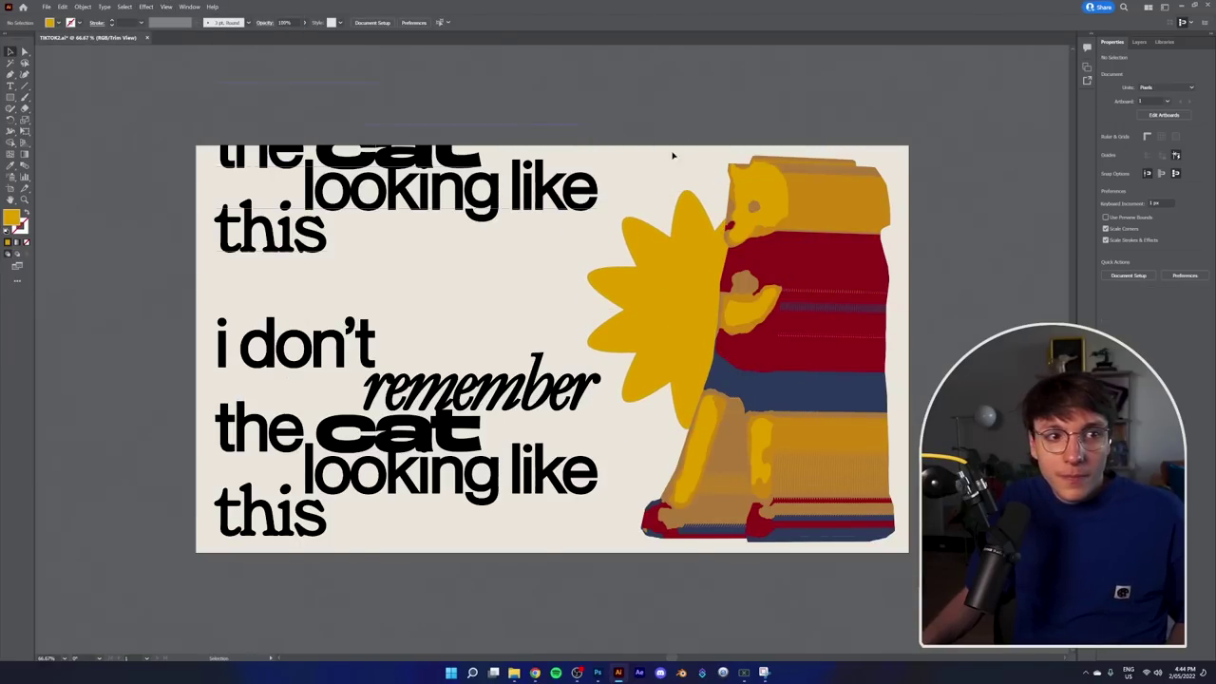
scroll(985, 312, down, 1)
scroll(984, 312, up, 1)
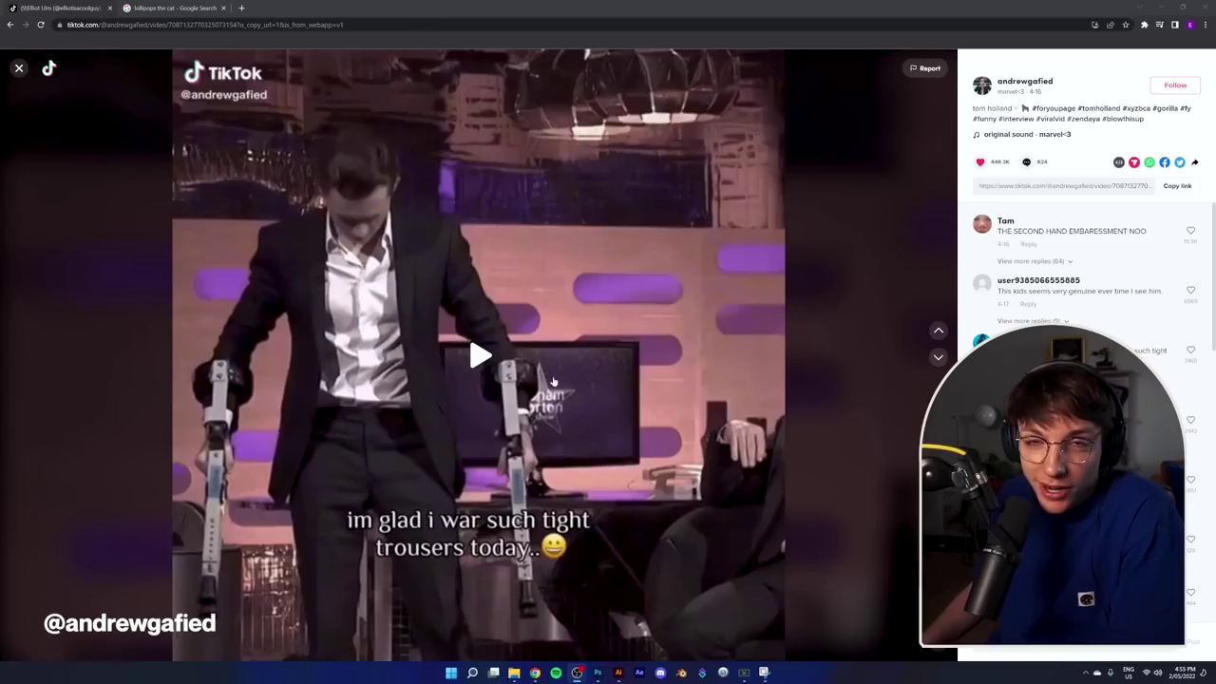
Step: Play the TikTok interview clip in the browser and skim ahead through its later scenes
click(690, 380)
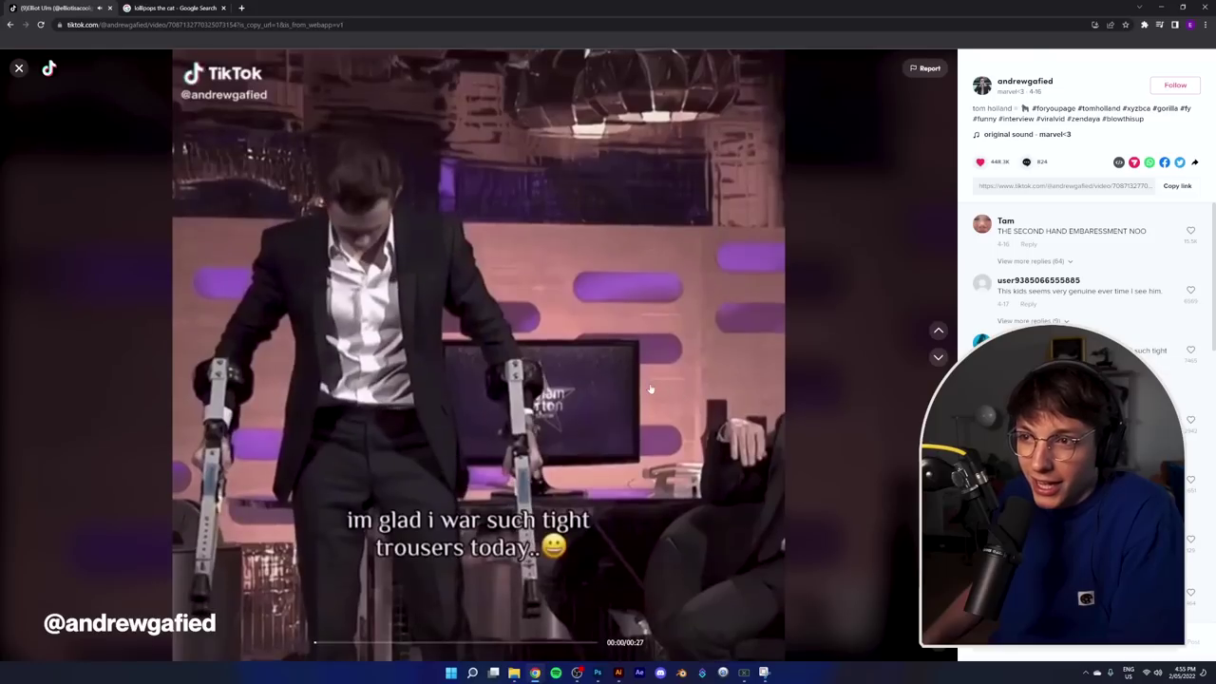
click(663, 389)
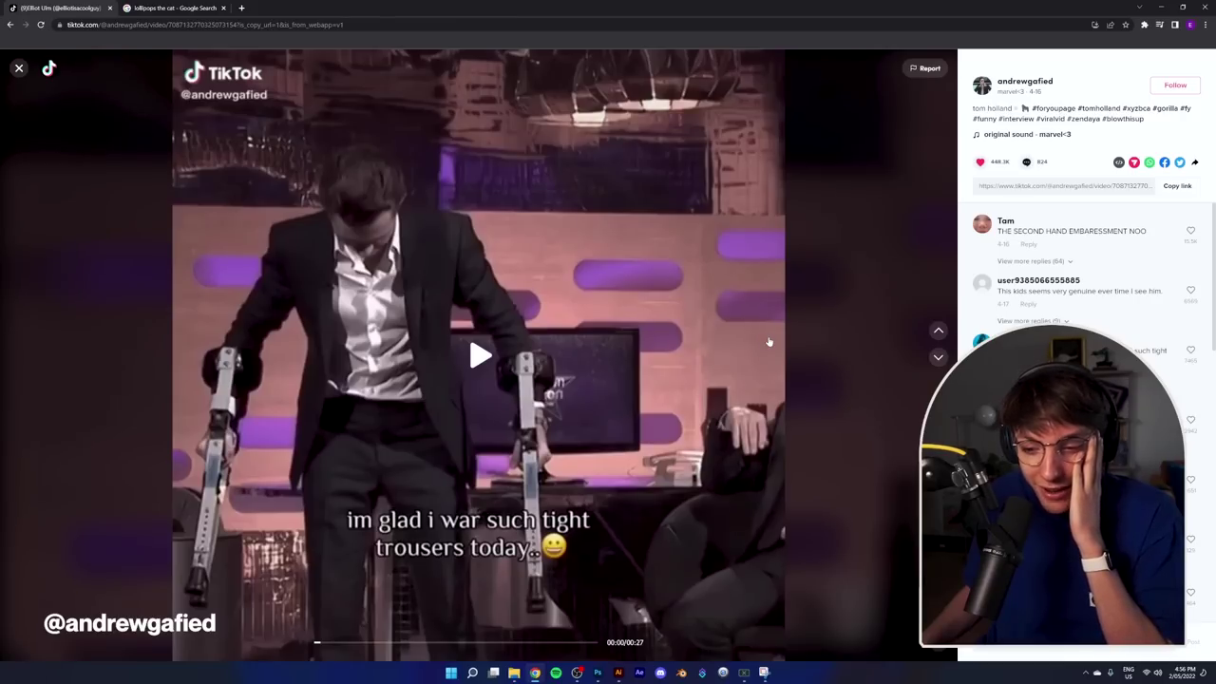
click(514, 643)
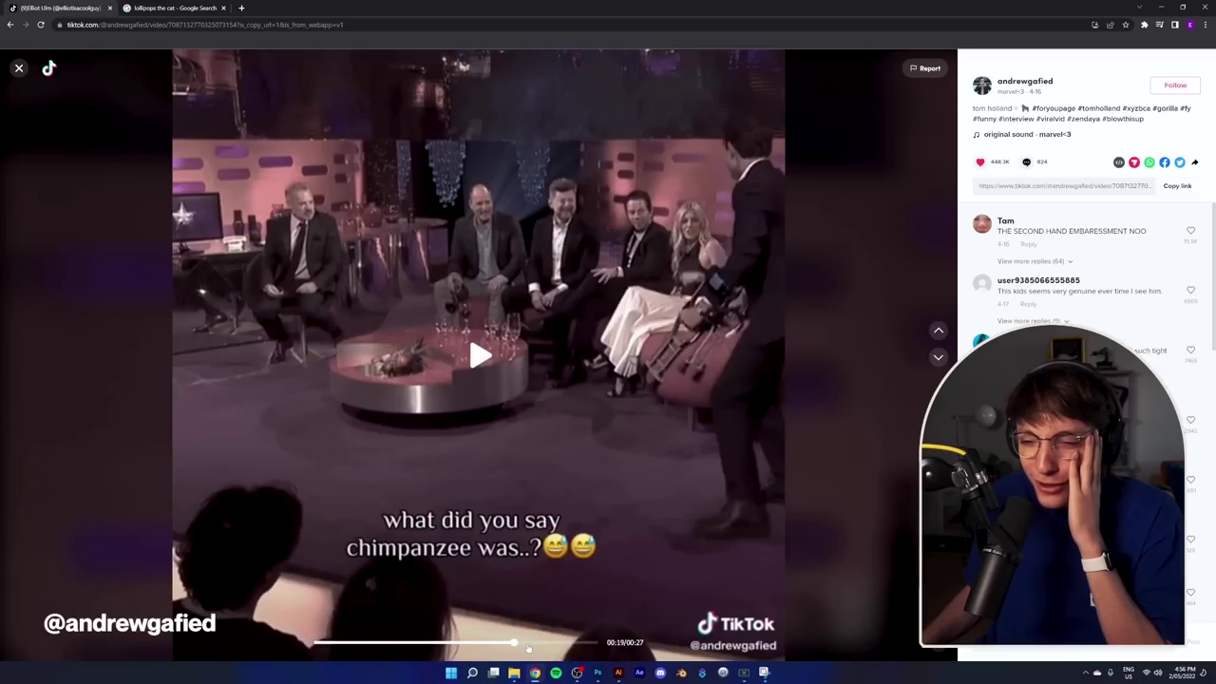
drag(528, 648, 573, 645)
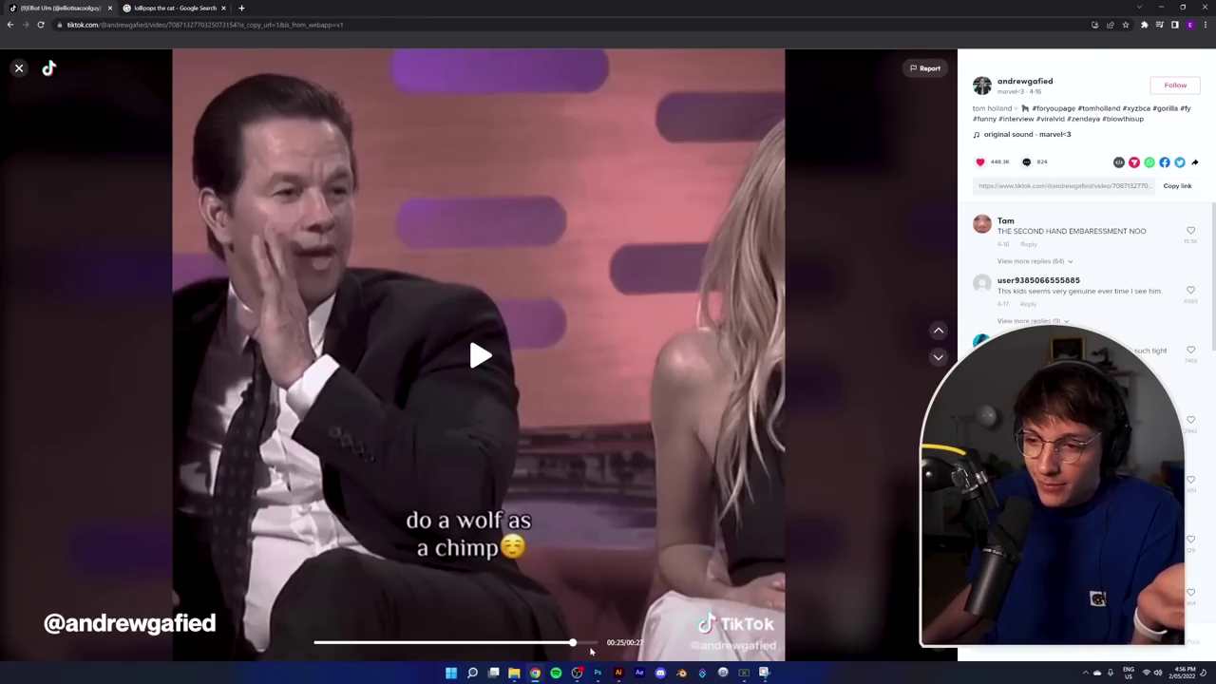
click(561, 524)
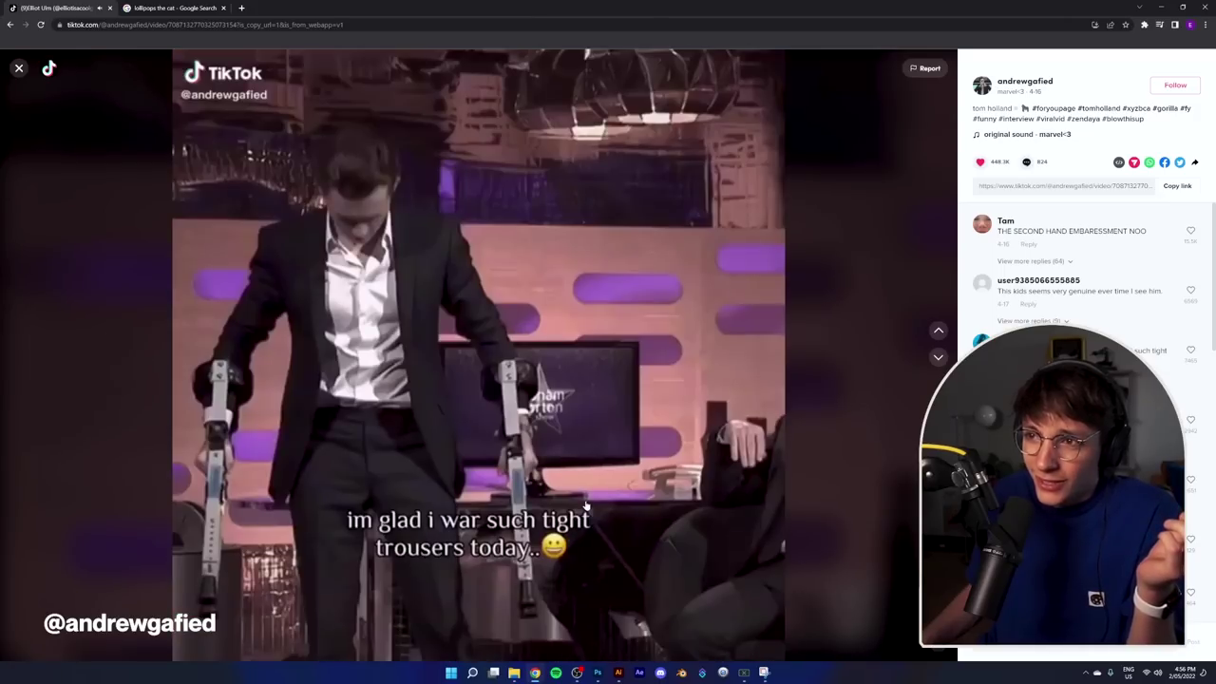
click(587, 506)
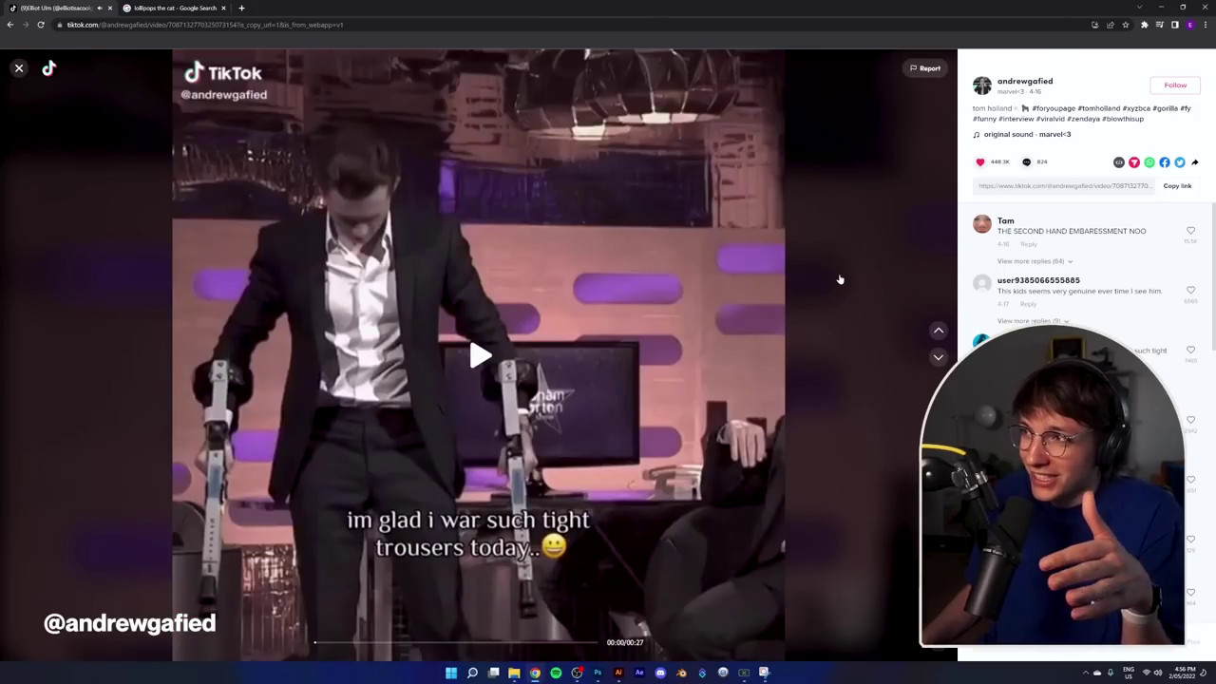
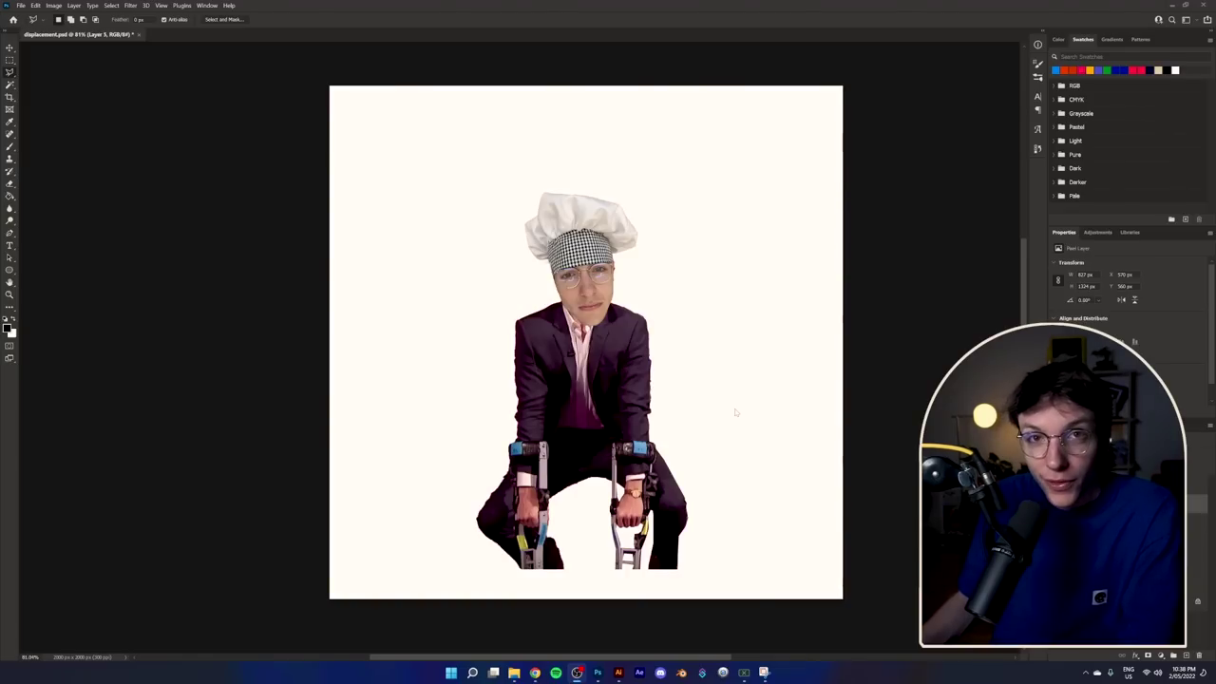
Step: In Photoshop, undo the chef-hat head swap and enlarge the suited man's cutout to about 131%, seated on the canvas's bottom edge
key(ctrl+z)
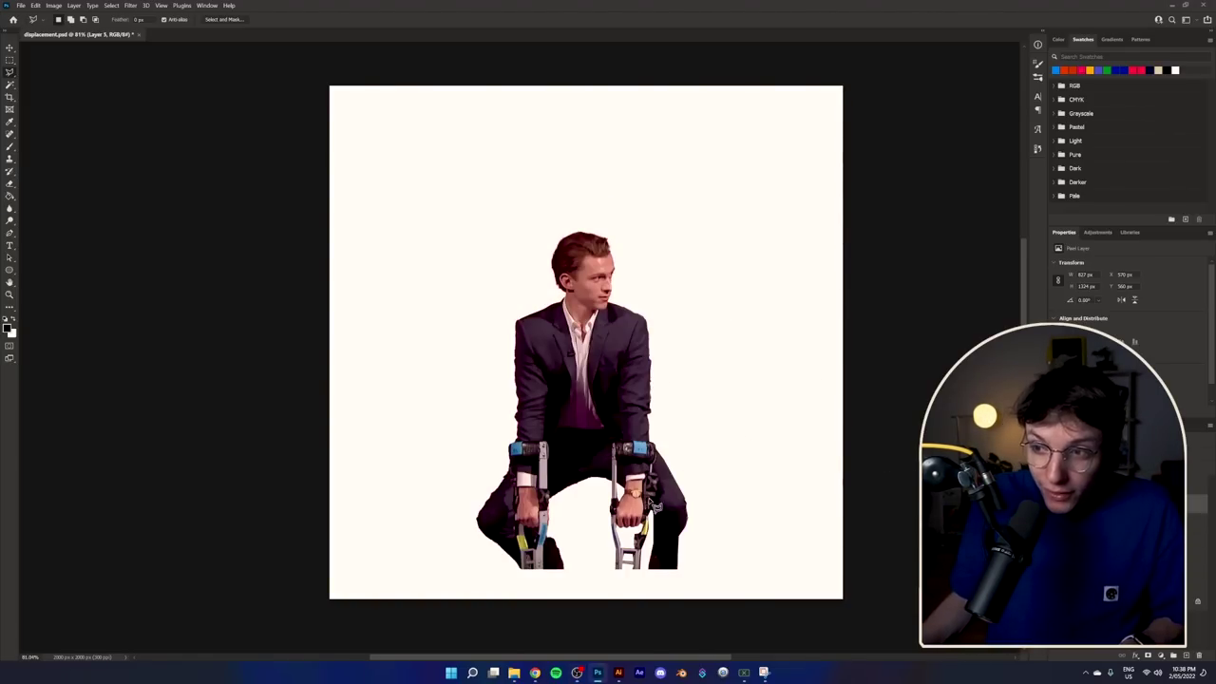
scroll(644, 559, up, 3)
click(9, 47)
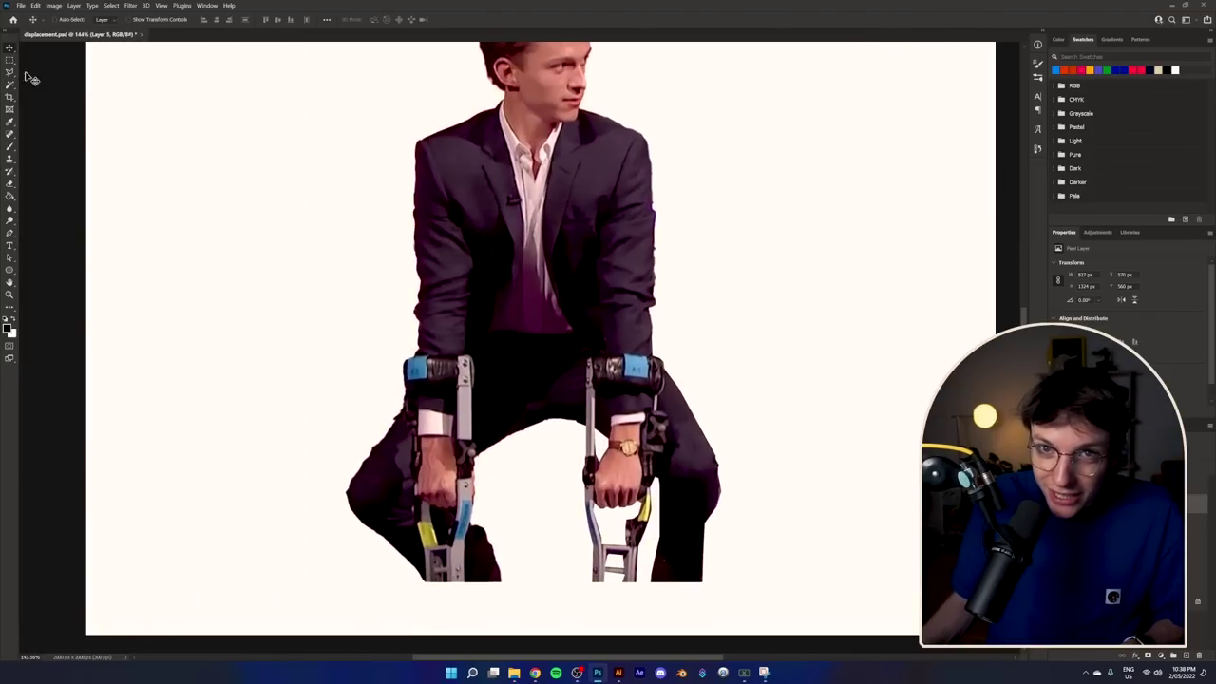
scroll(477, 335, down, 6)
scroll(482, 109, up, 3)
key(ctrl+t)
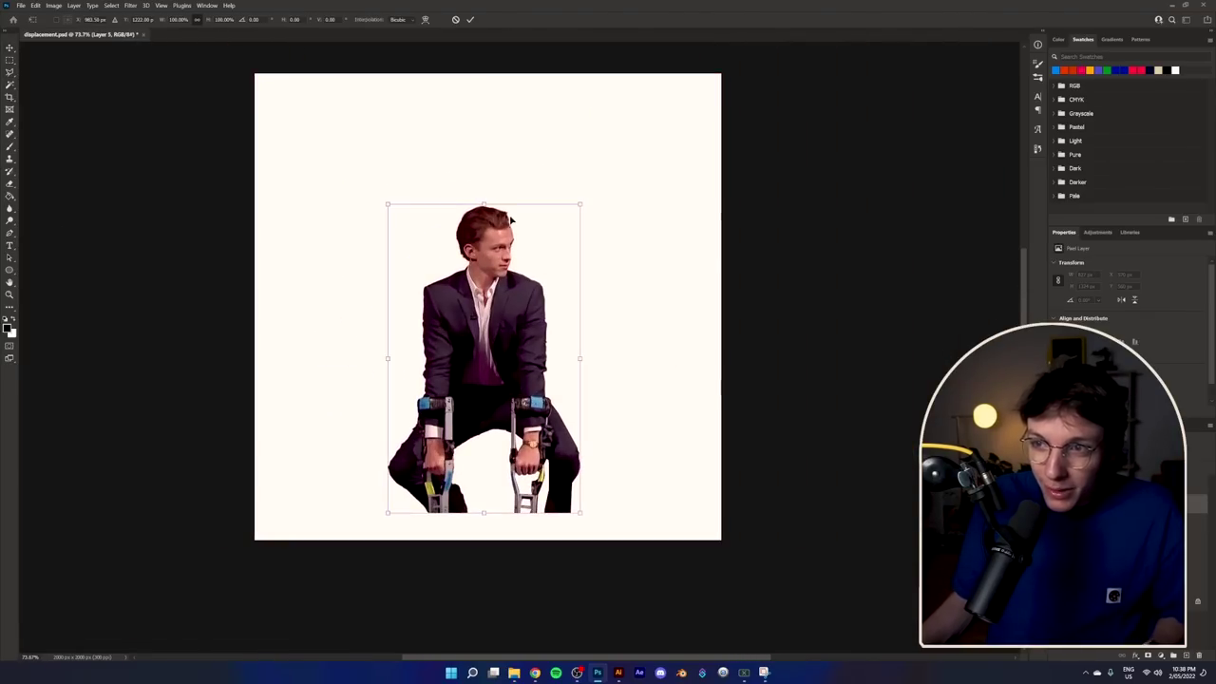
drag(484, 200, 500, 103)
drag(485, 174, 489, 208)
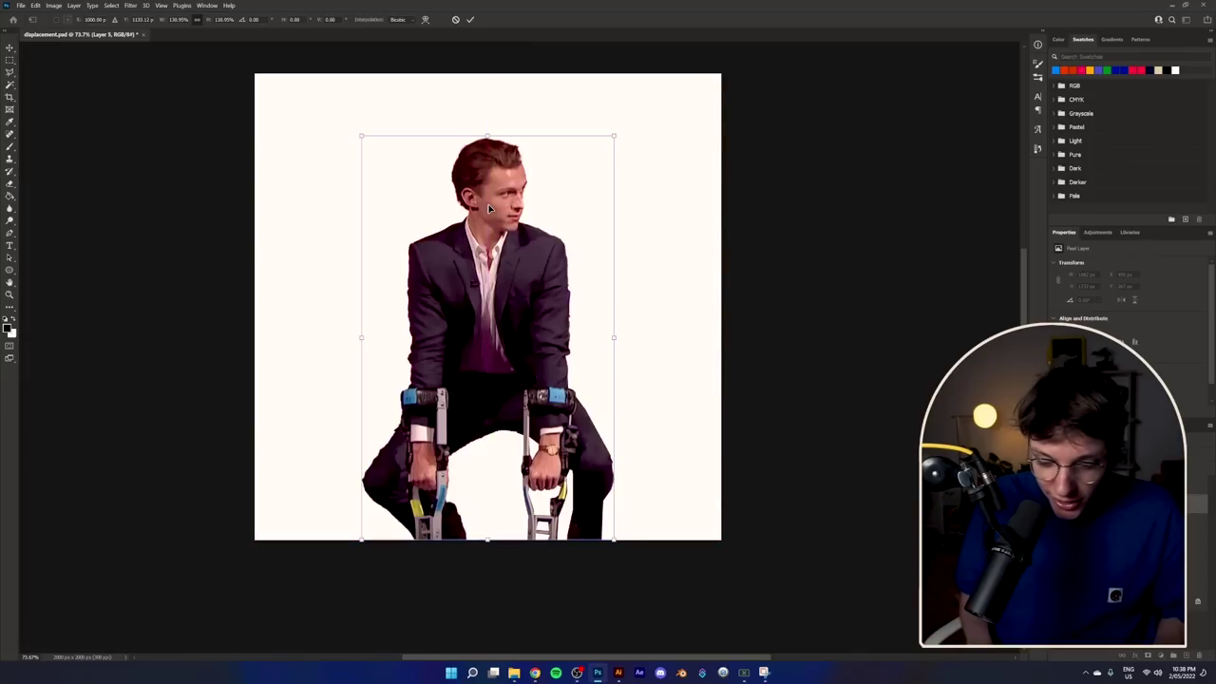
key(Return)
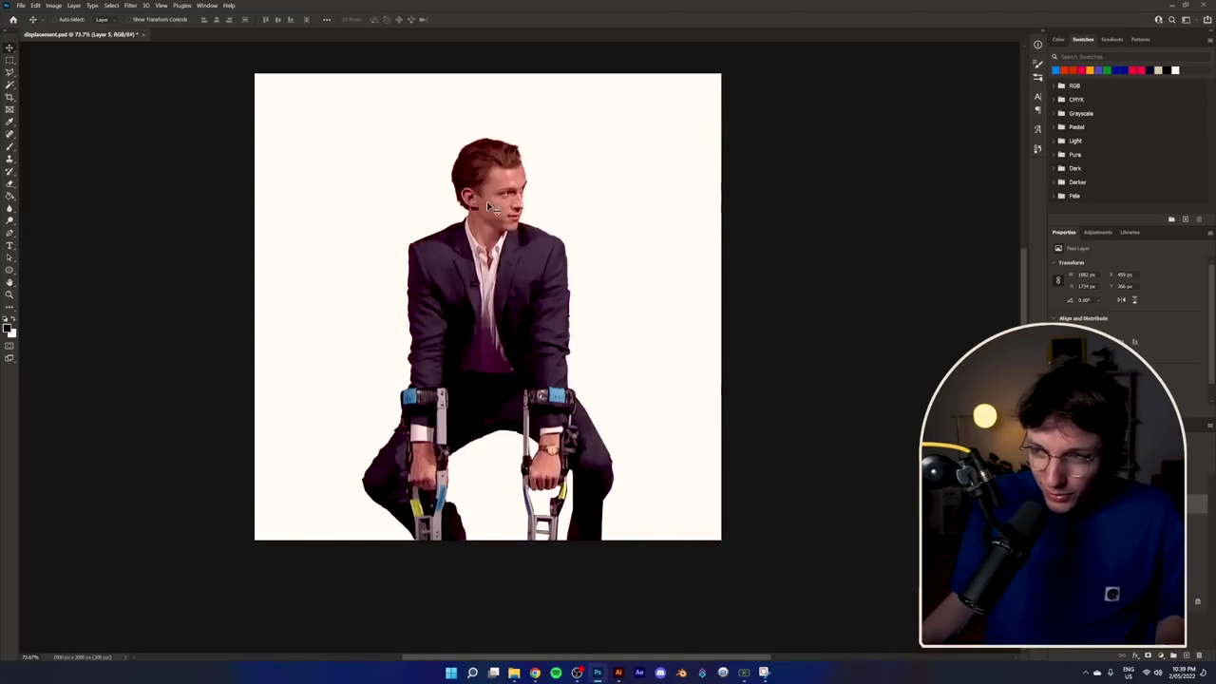
scroll(527, 309, down, 5)
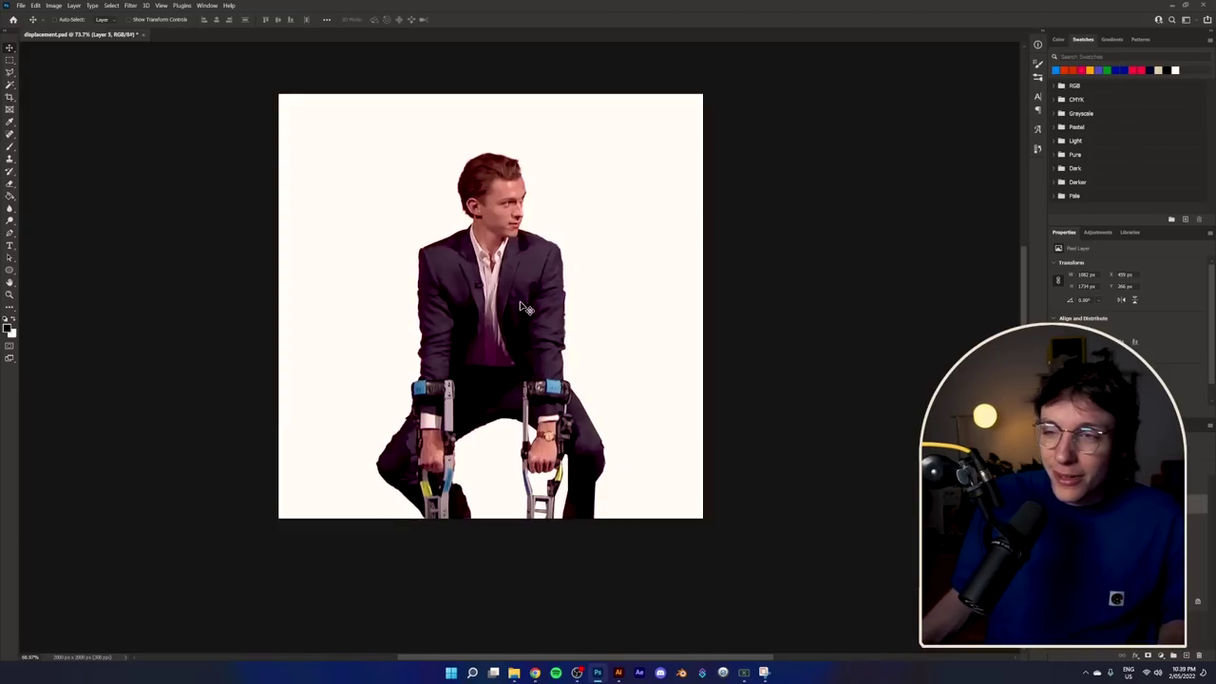
scroll(626, 312, up, 5)
scroll(302, 249, down, 3)
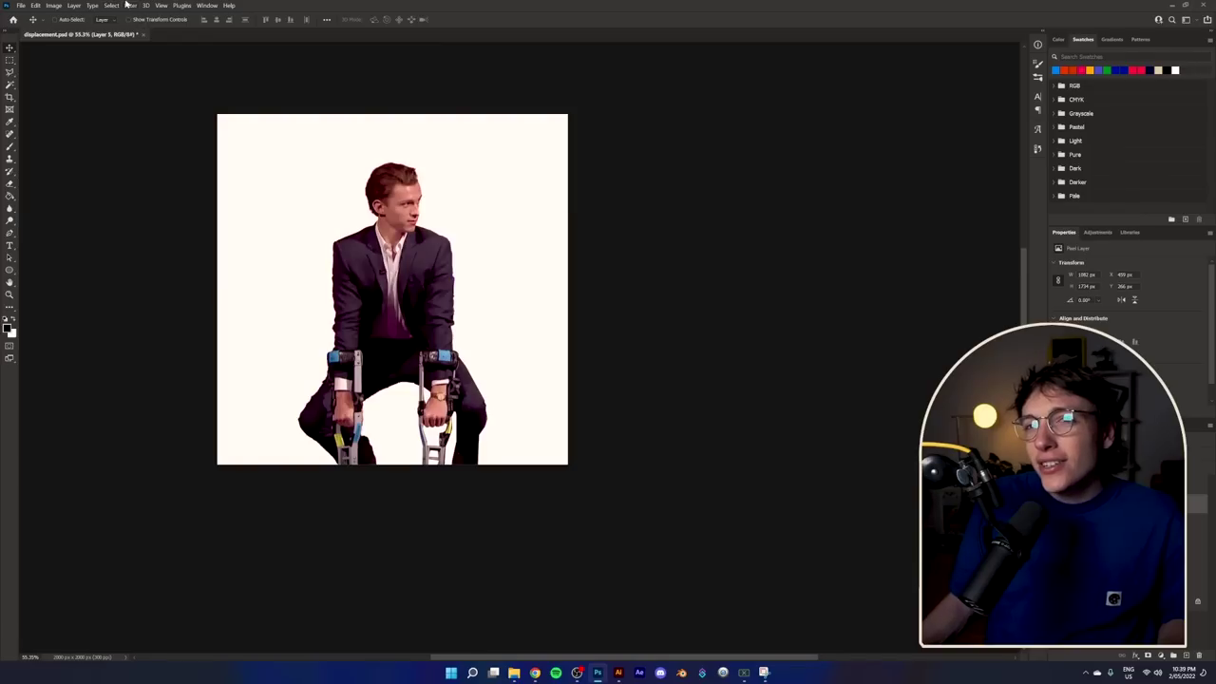
Step: Apply the Add Noise filter to the suited man's cutout
click(130, 5)
mouse_move(171, 143)
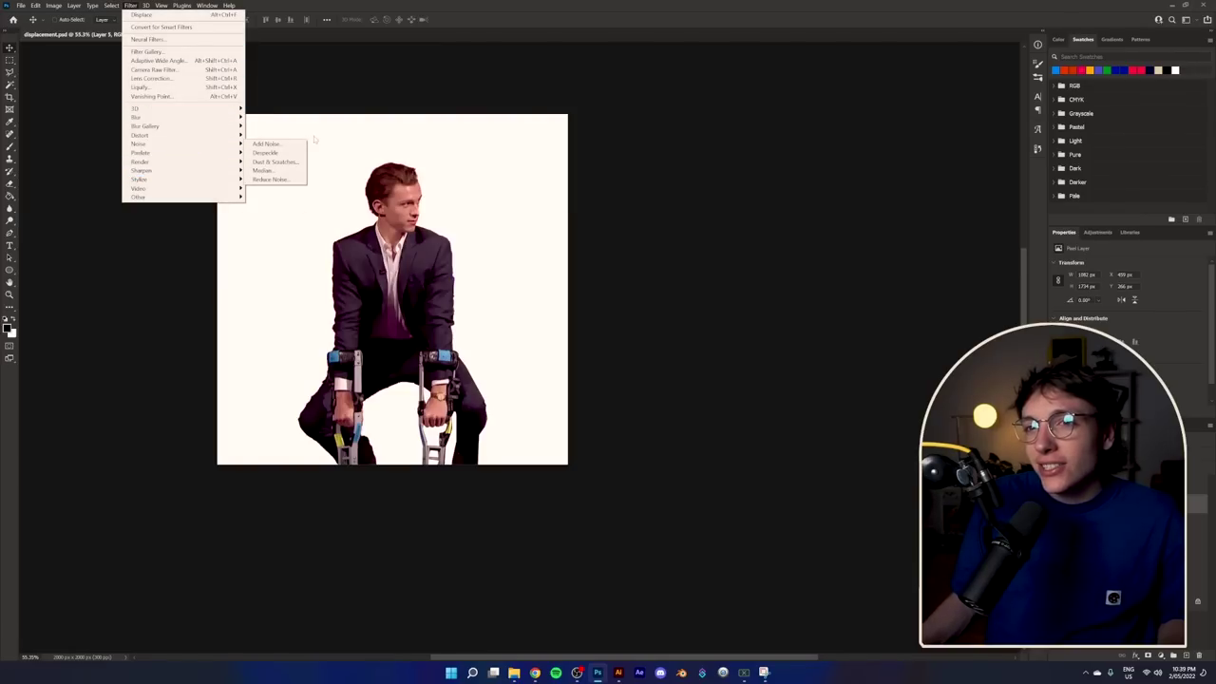
click(267, 144)
click(651, 159)
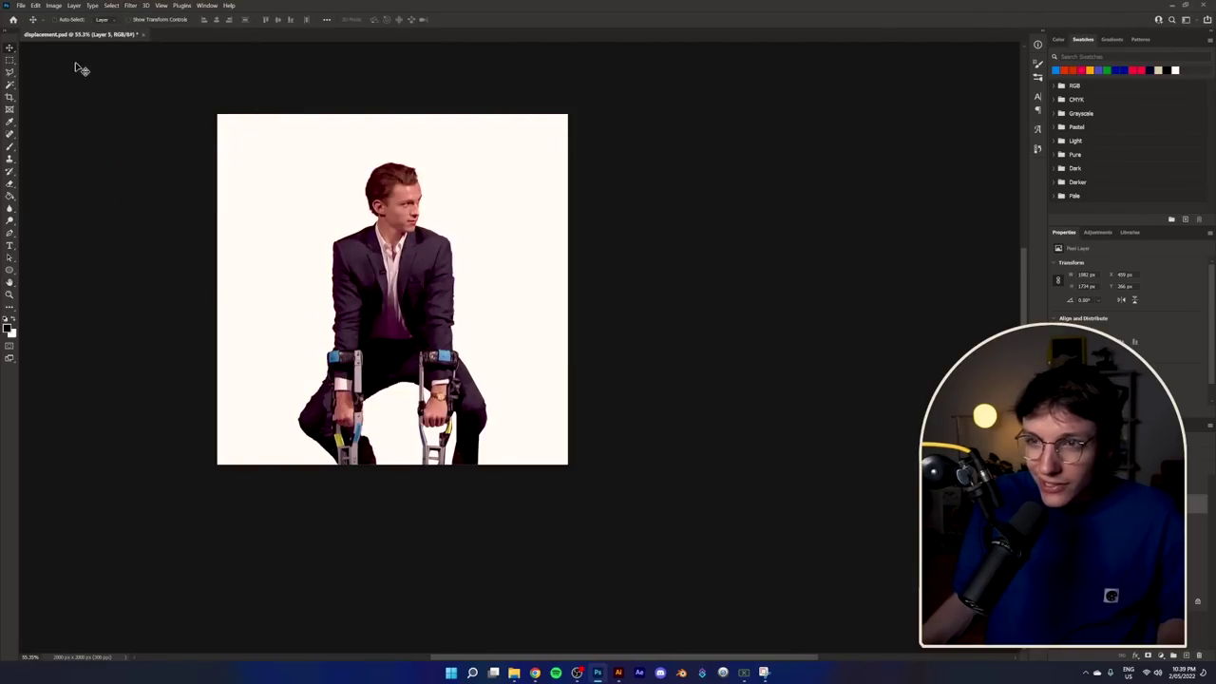
Step: Apply a Threshold adjustment to the suited man, lowering the level slightly to keep more light detail
click(53, 5)
mouse_move(86, 27)
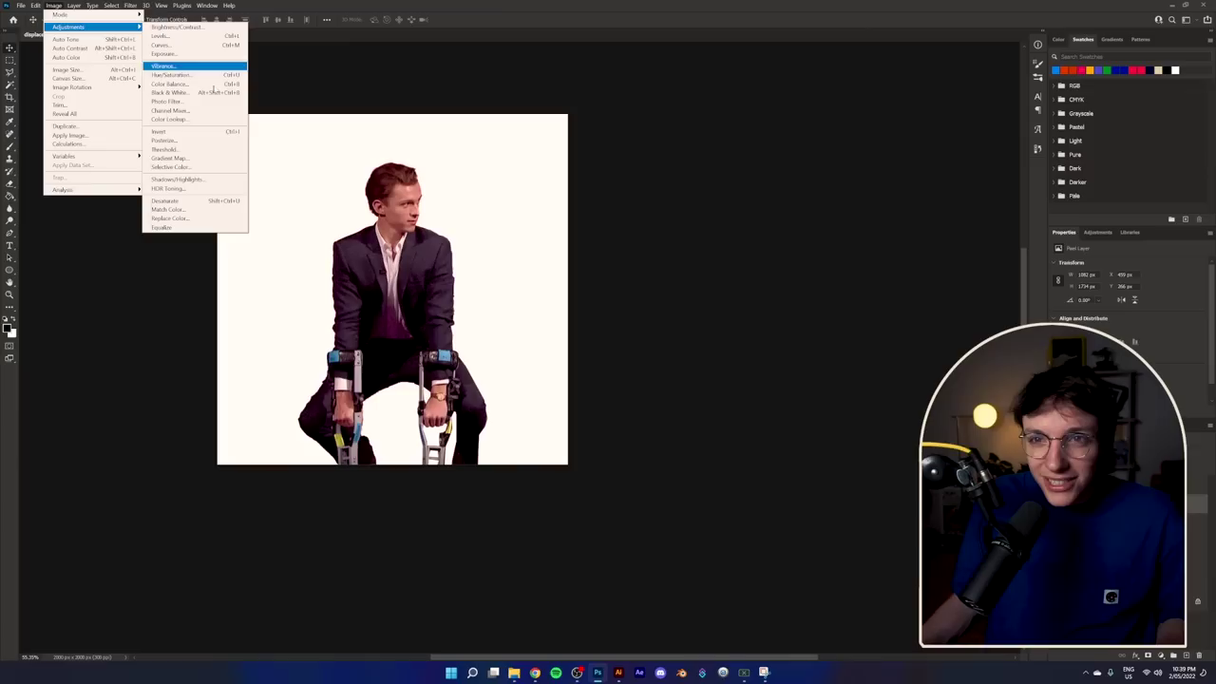
click(181, 151)
drag(752, 187, 738, 188)
click(842, 125)
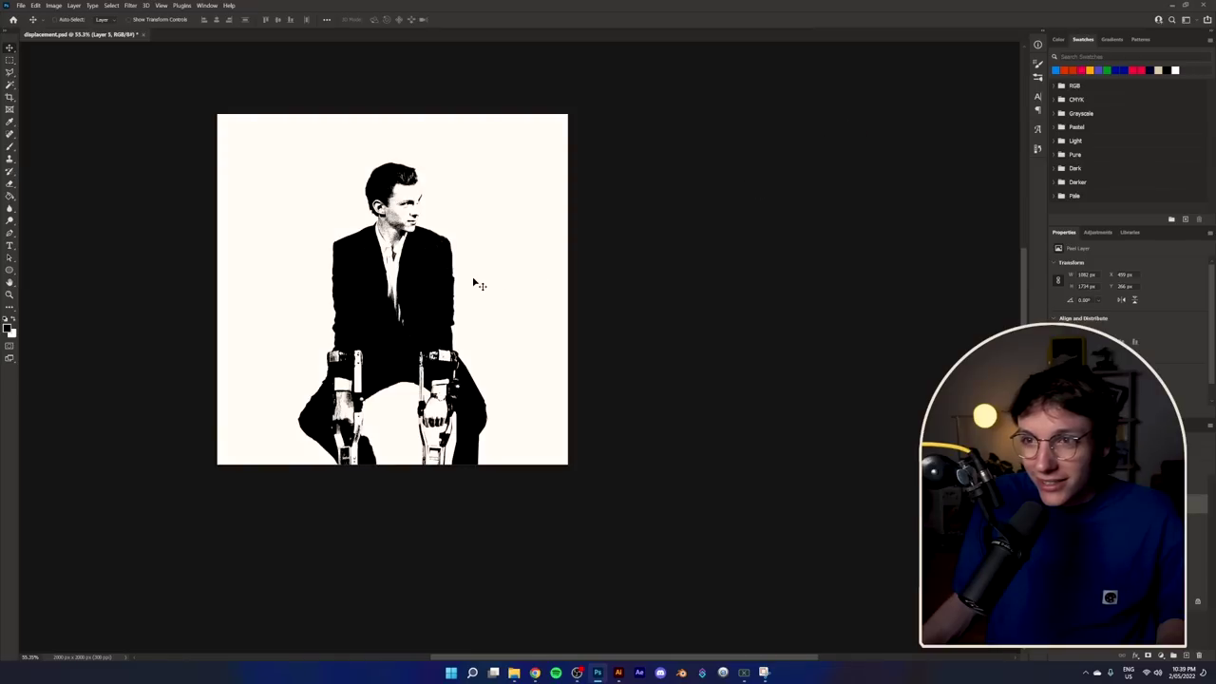
Step: Enlarge the black-and-white figure to about 111% and shift it up so its base meets the canvas's lower edge
key(v)
scroll(456, 231, up, 2)
scroll(415, 485, up, 1)
key(ctrl+t)
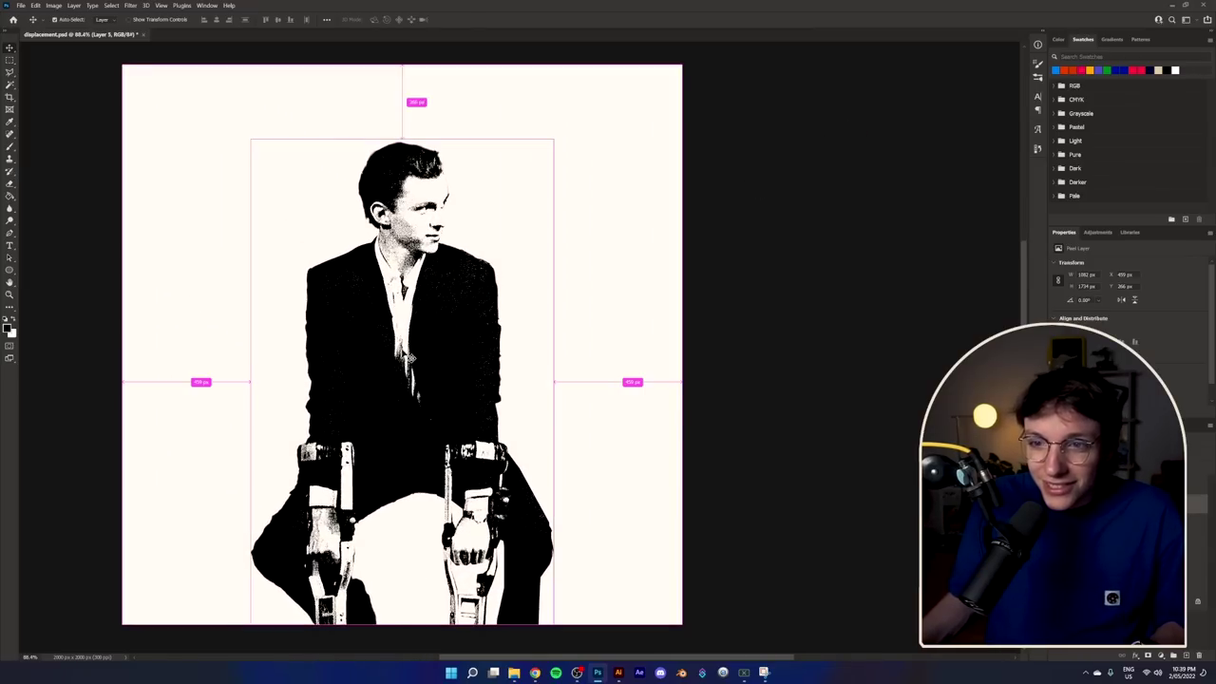
drag(400, 140, 404, 112)
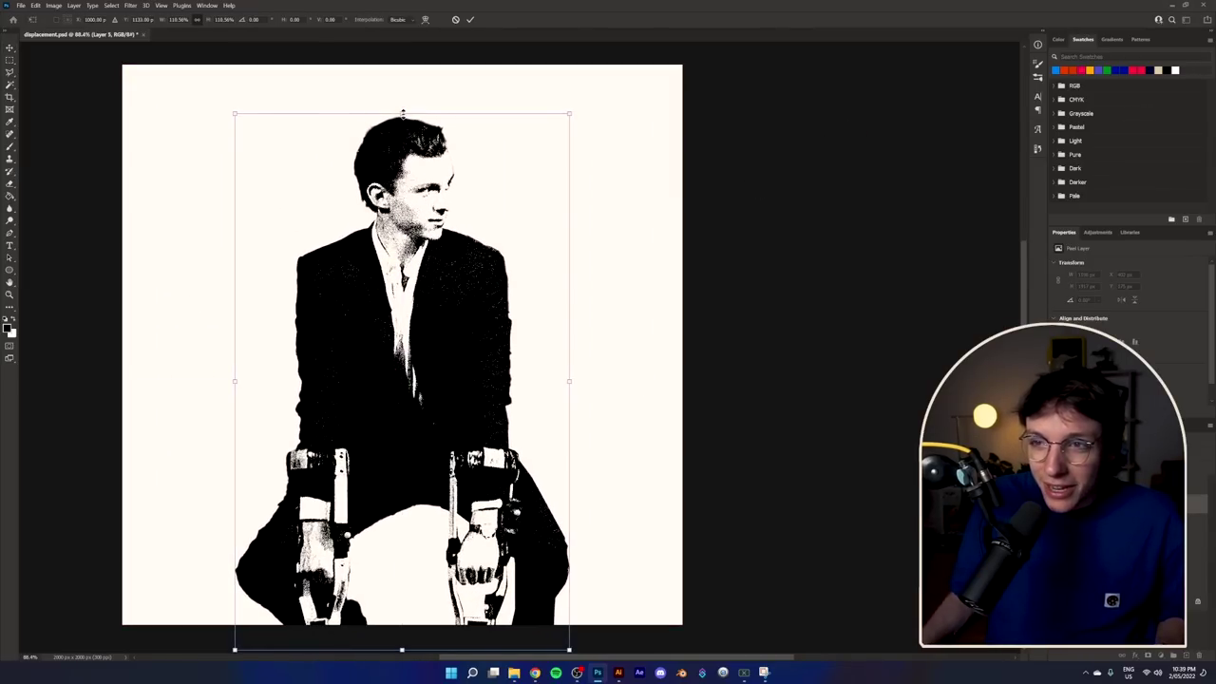
key(Return)
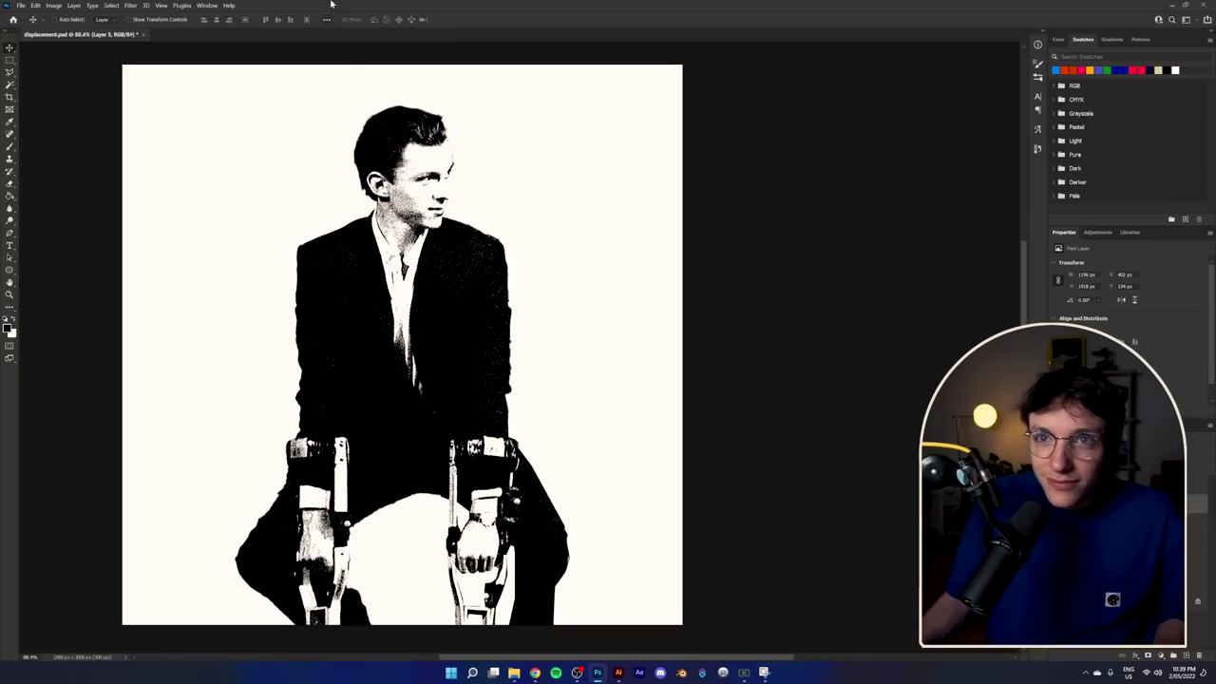
Step: Roughen the figure with a Displace filter at scale 10, Stretch To Fit and Repeat Edge Pixels, using displacement.psd as the map
click(130, 4)
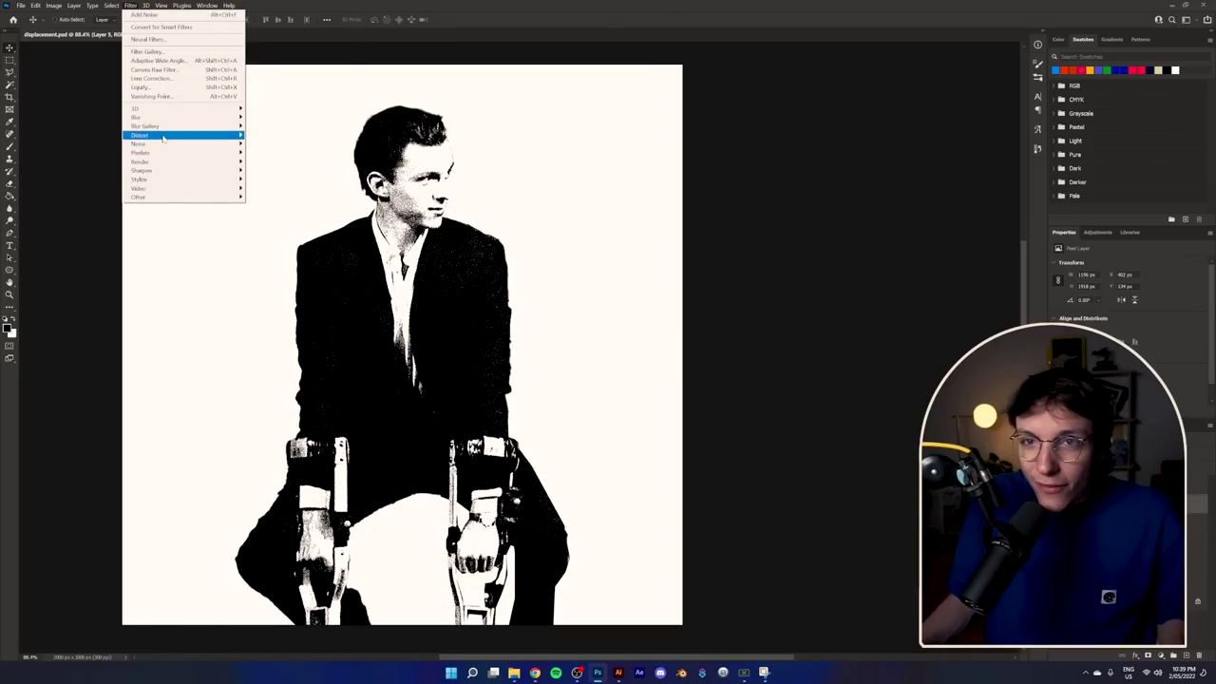
mouse_move(190, 135)
click(264, 135)
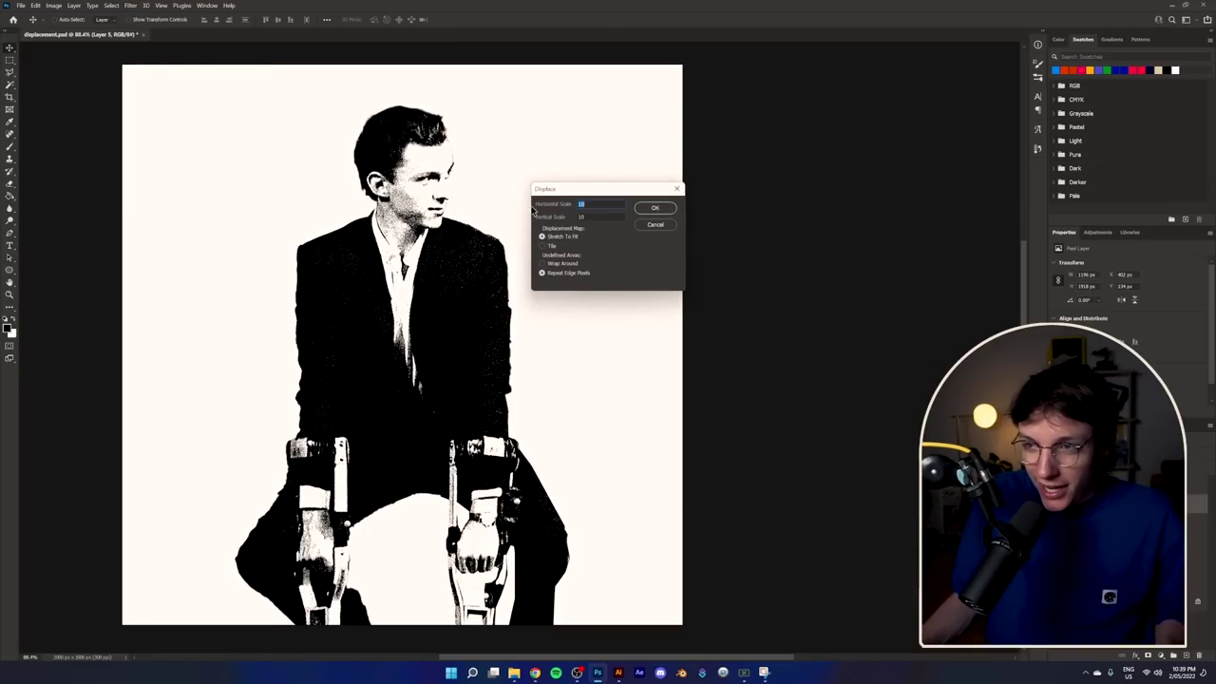
click(654, 207)
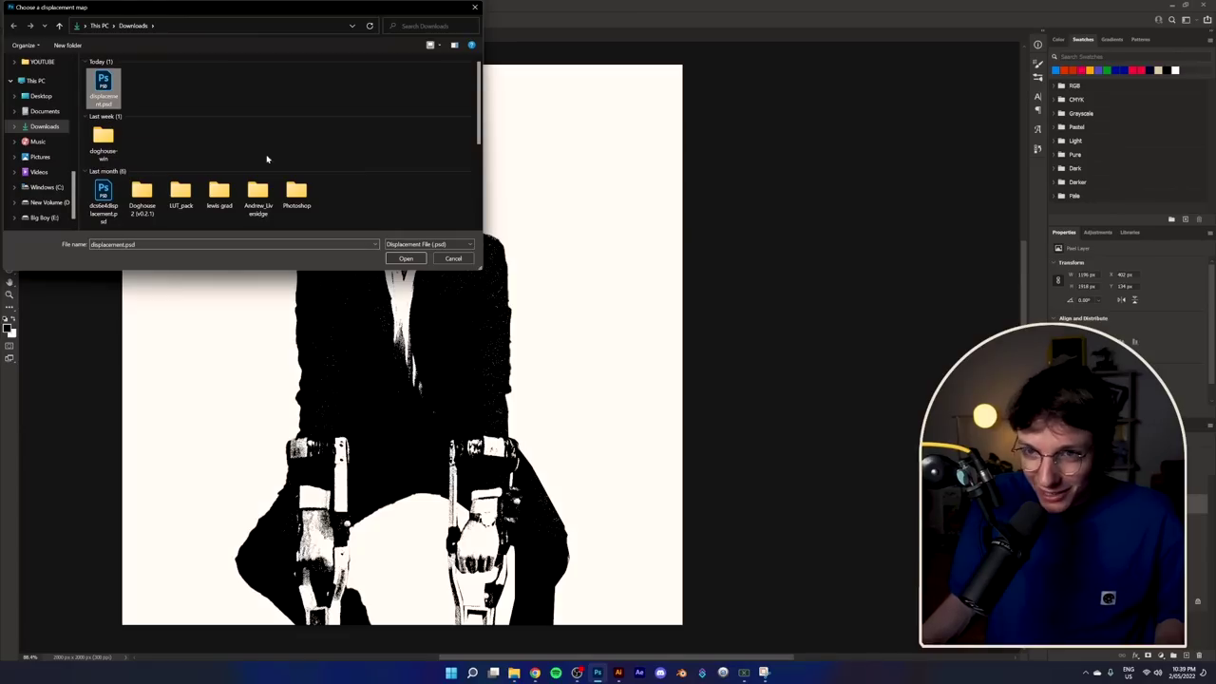
click(405, 260)
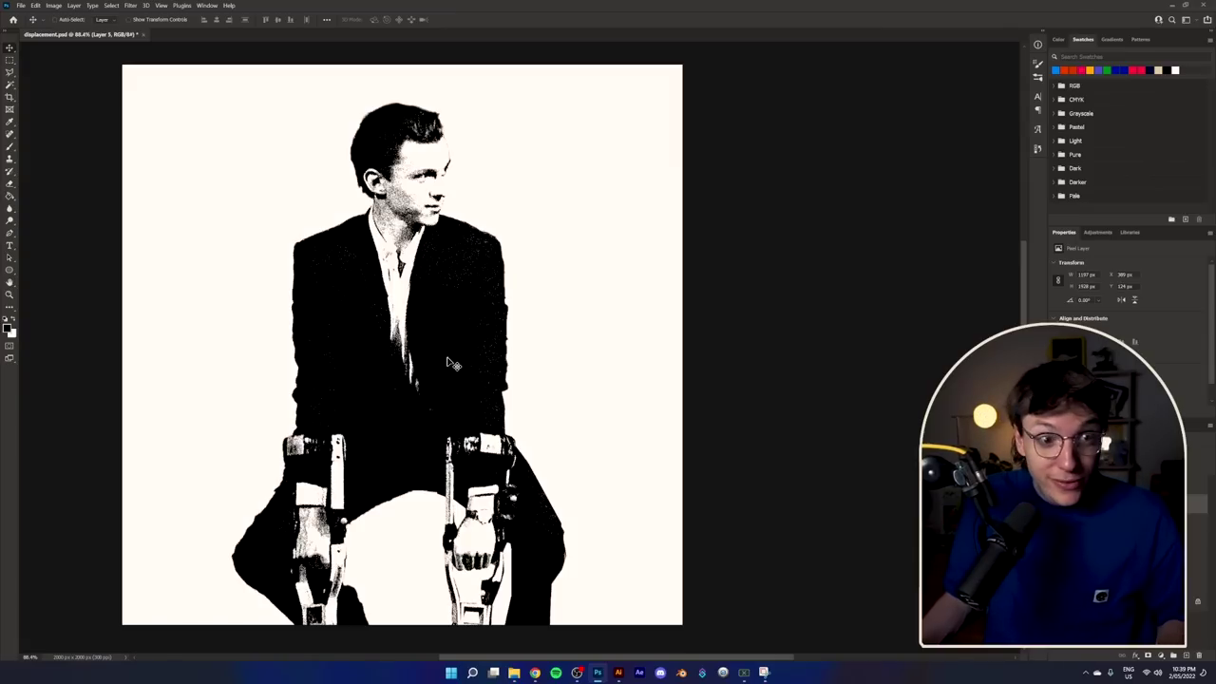
Step: Start a Gradient Map adjustment on the figure and set the gradient's dark-end stop to red d90000
click(54, 6)
mouse_move(95, 27)
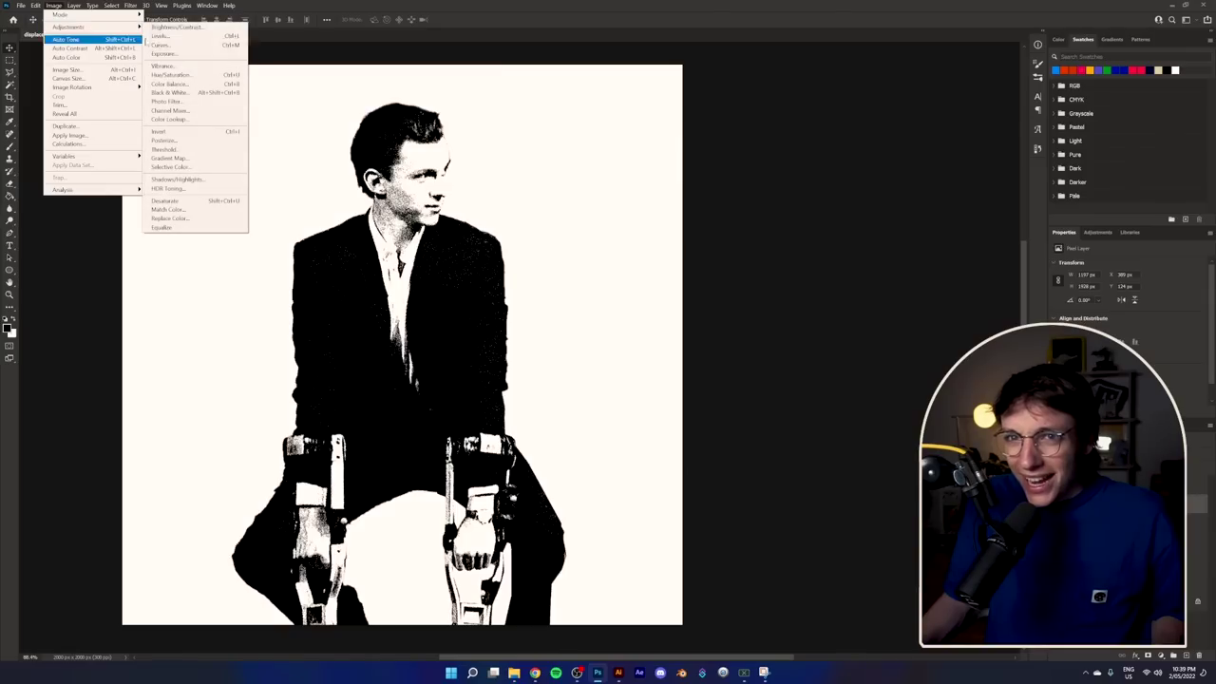
click(167, 158)
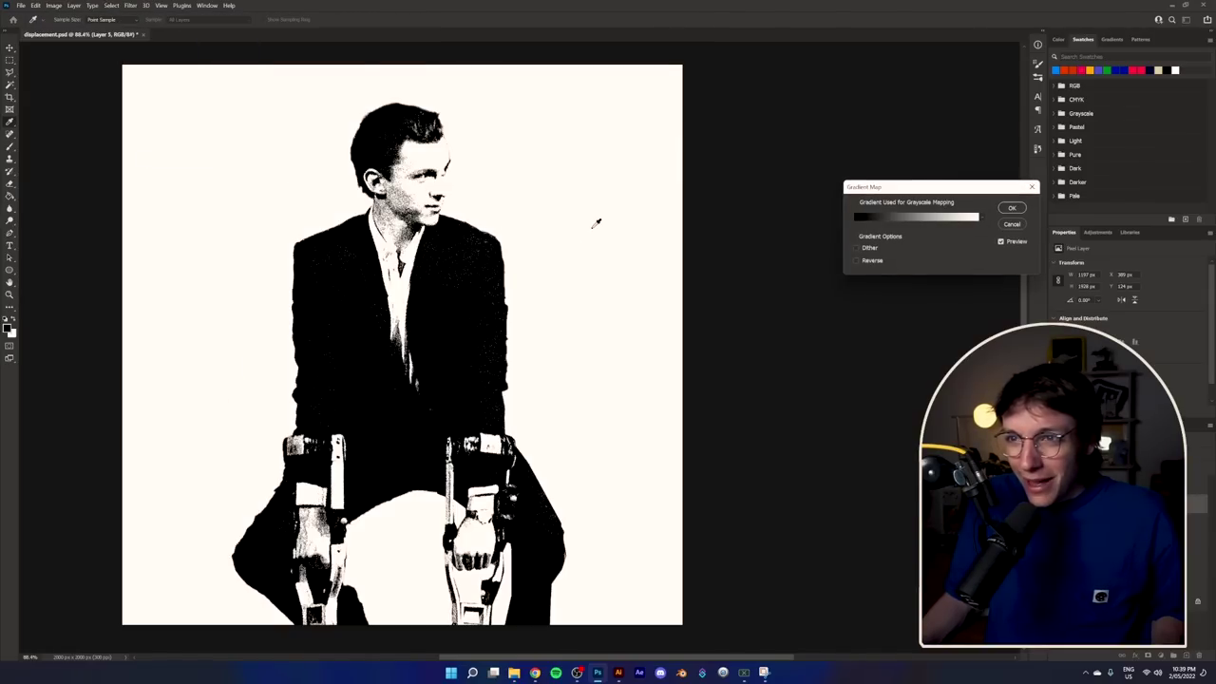
click(880, 219)
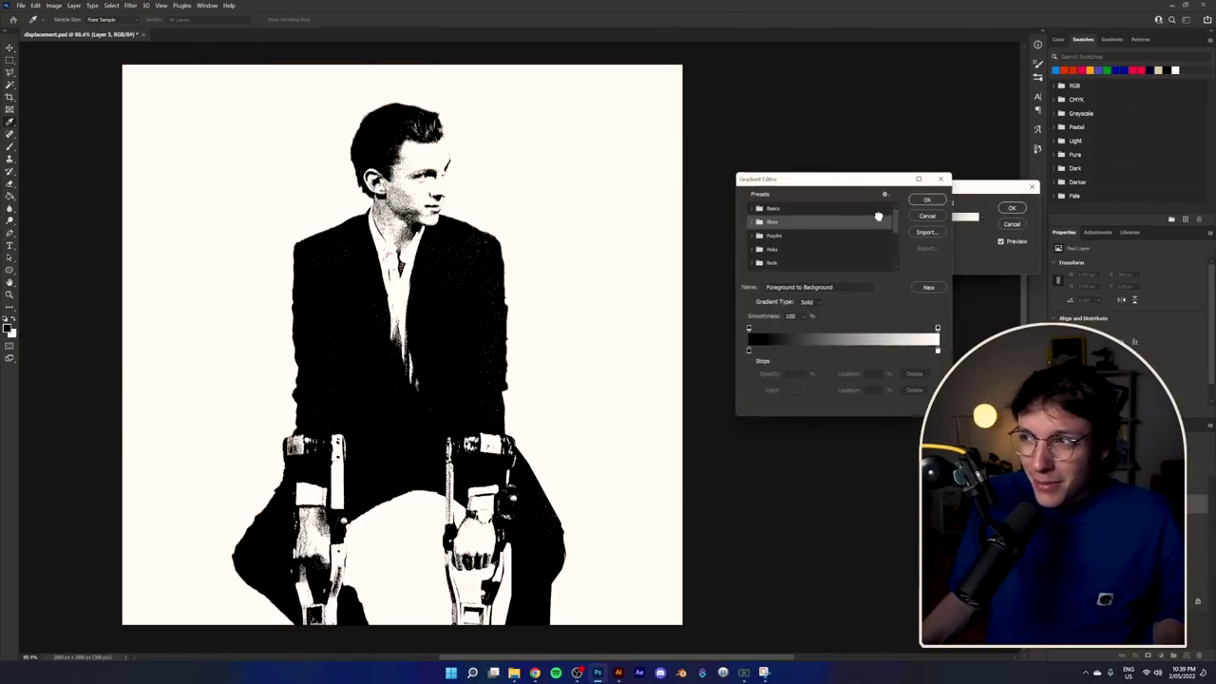
double_click(749, 353)
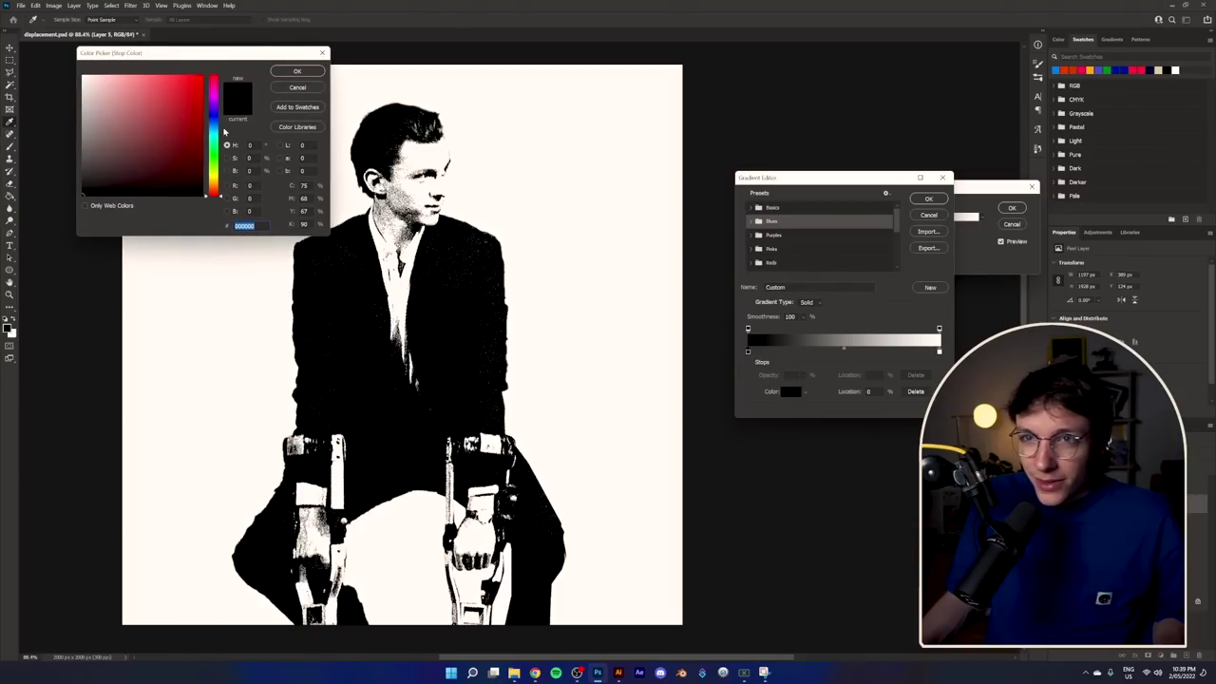
click(201, 87)
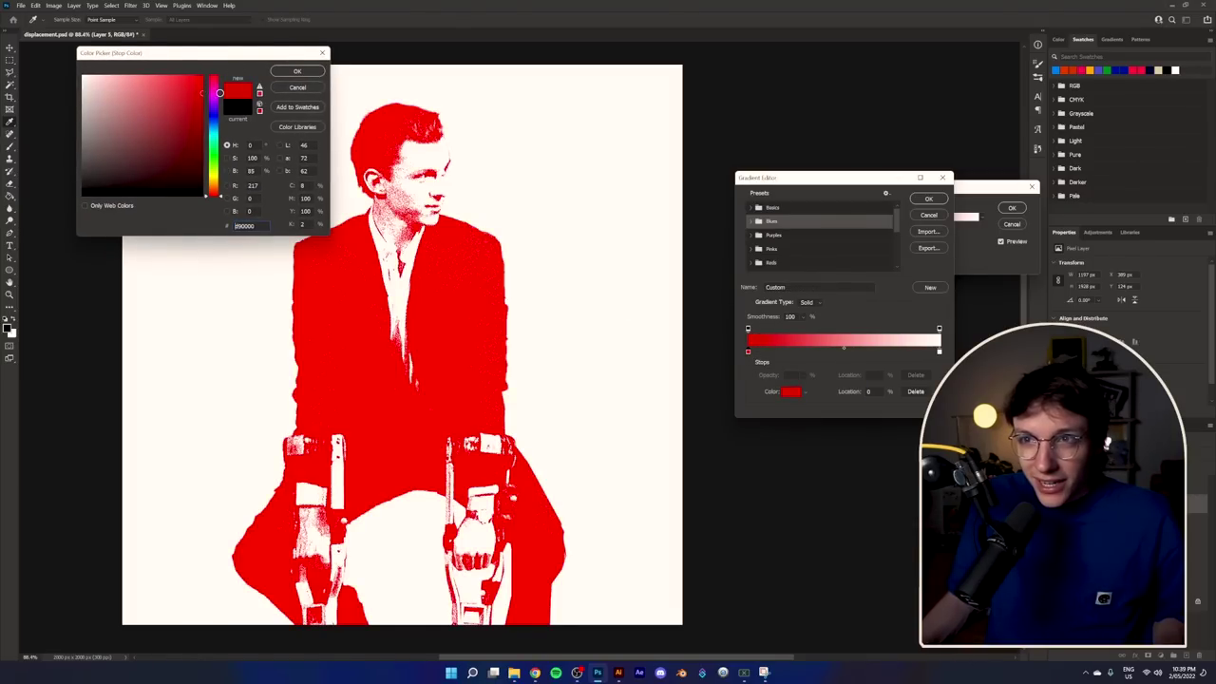
click(288, 75)
Step: Add a middle color stop at 36% in the gradient and make it dark blue 000377
click(816, 353)
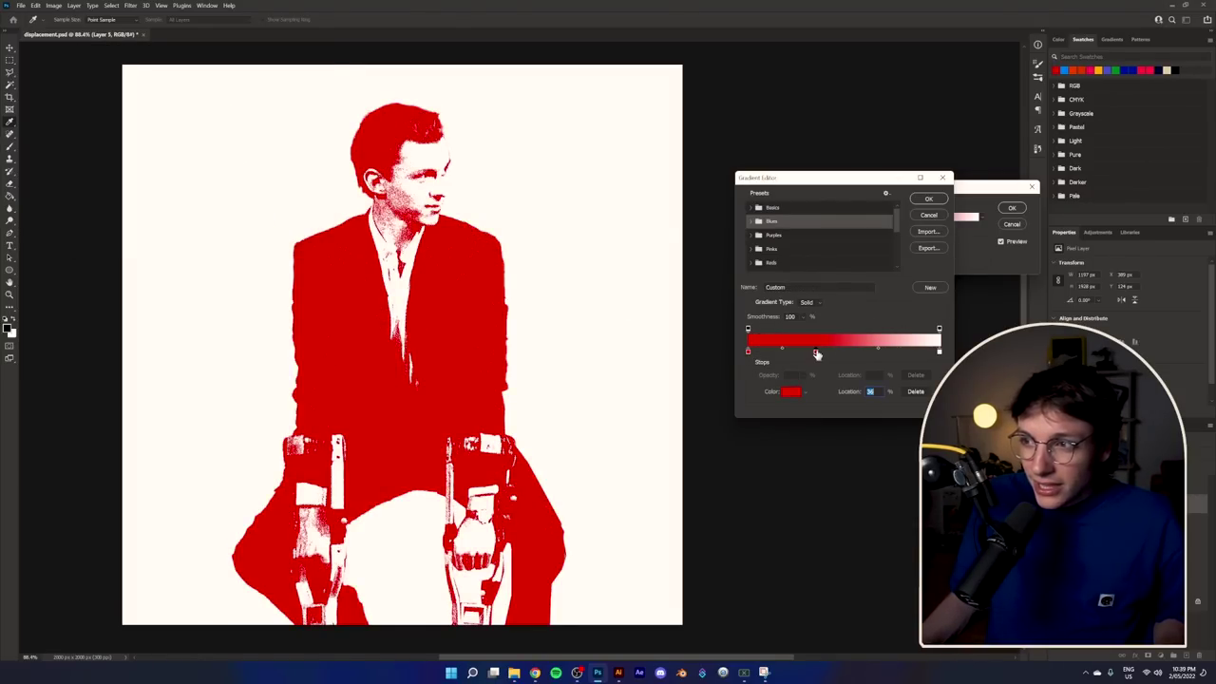
double_click(816, 353)
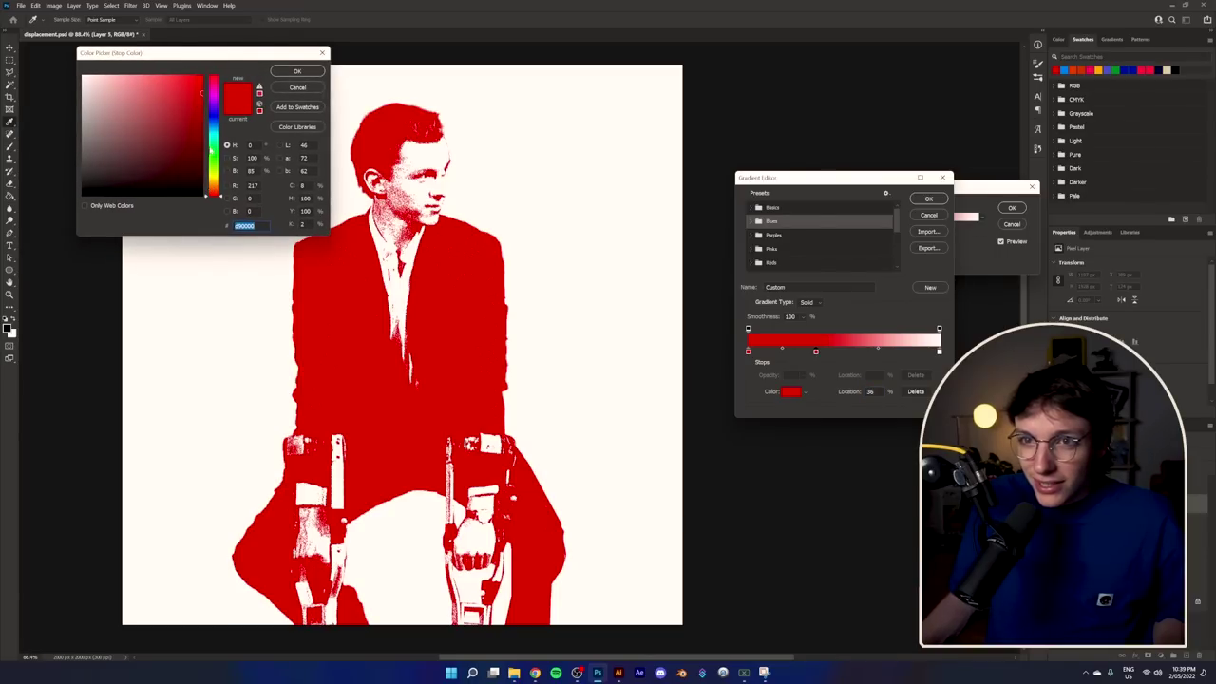
click(214, 121)
mouse_move(185, 95)
mouse_down()
mouse_move(195, 138)
mouse_move(217, 86)
mouse_move(217, 118)
mouse_up()
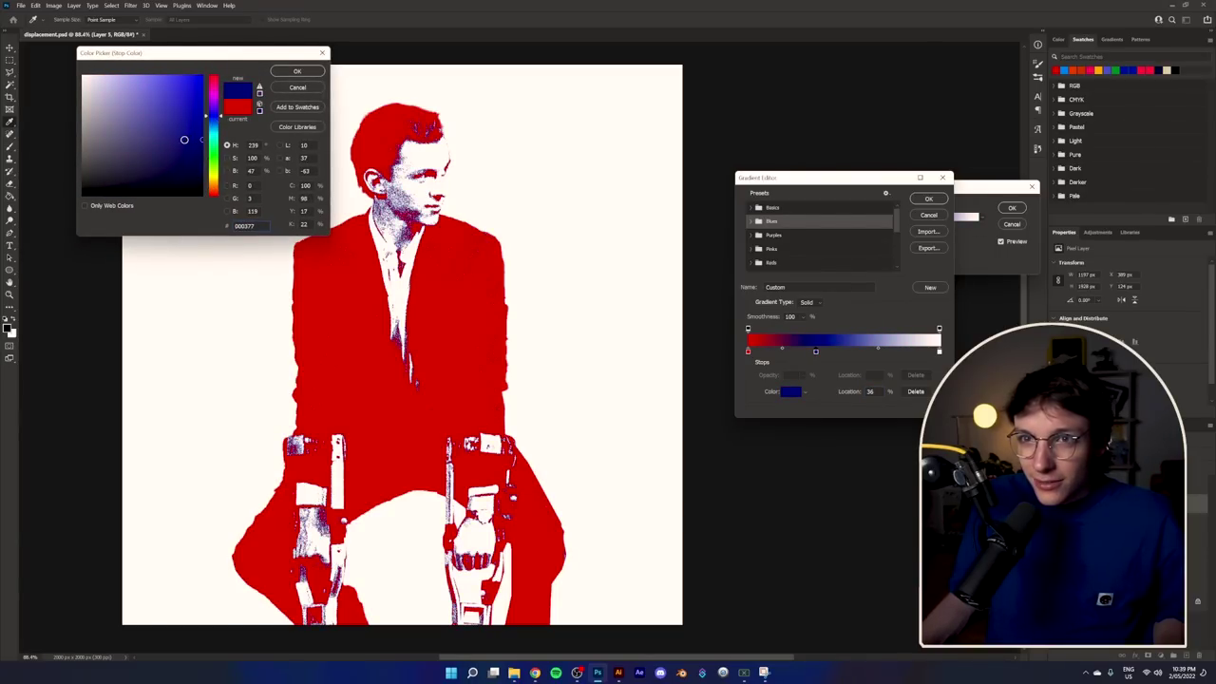
click(299, 72)
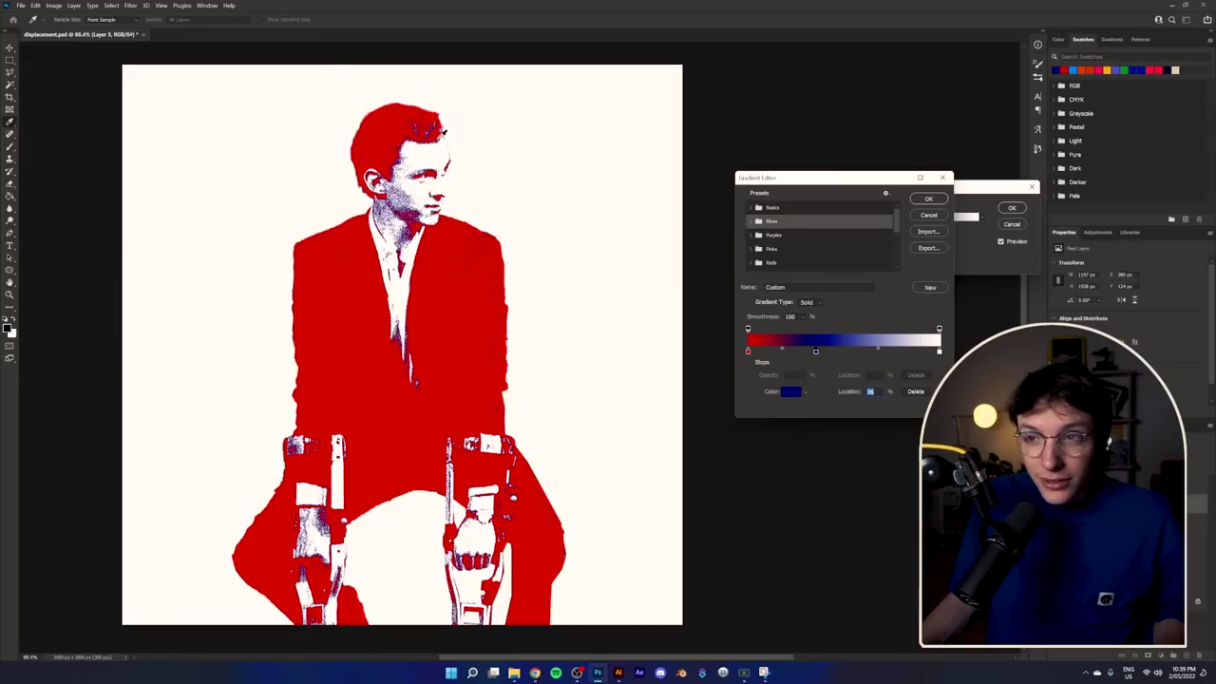
Step: Change the gradient's light-end stop from white to a pale beige
double_click(939, 353)
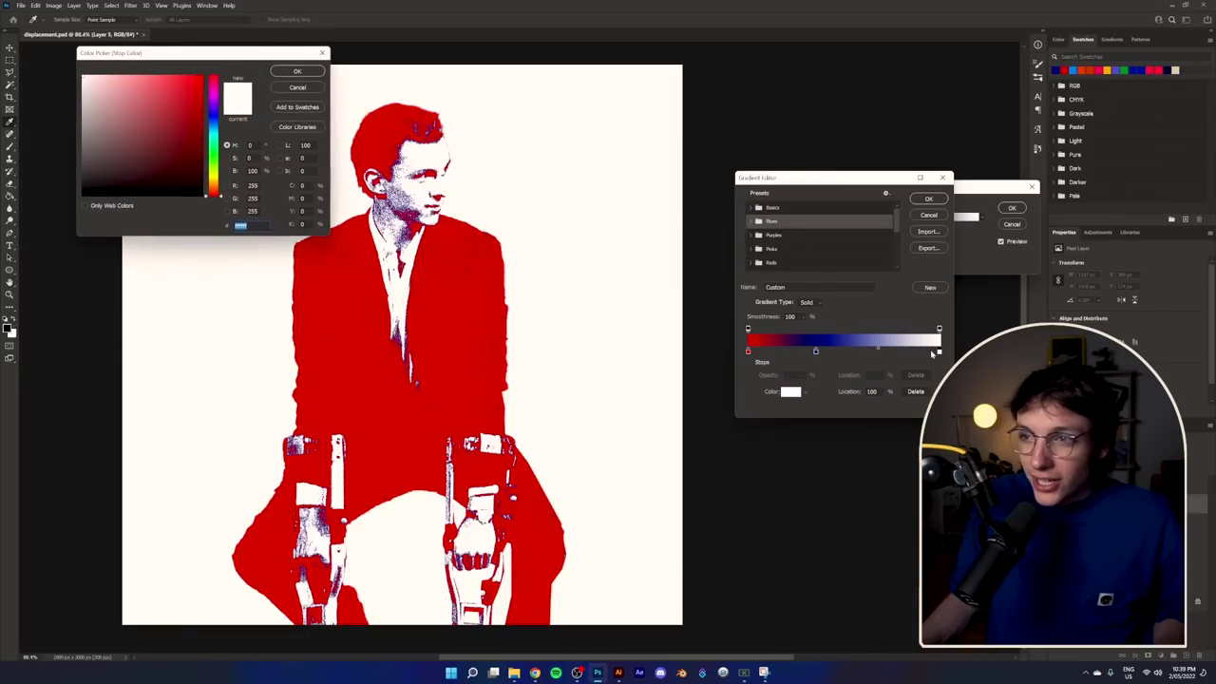
click(213, 182)
click(101, 95)
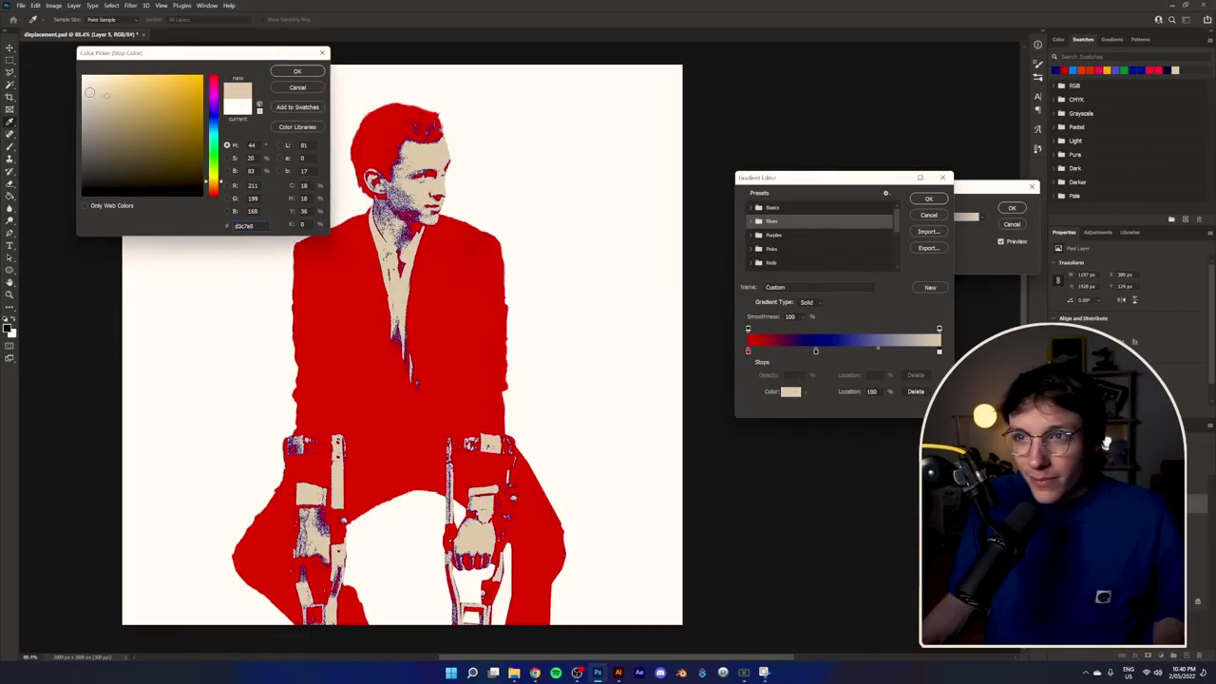
click(89, 92)
click(296, 73)
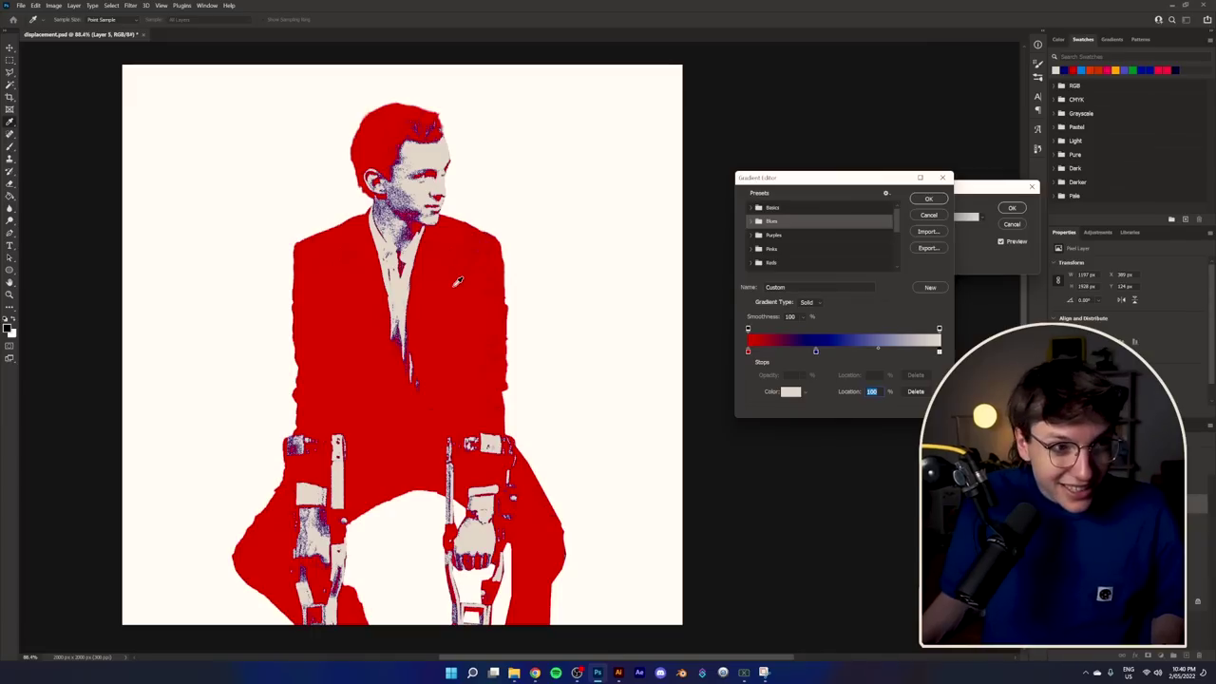
Step: Move the gradient's middle stop to 23% and recolor the dark-end stop navy 030049
mouse_move(816, 352)
mouse_down()
mouse_move(781, 352)
mouse_move(926, 354)
mouse_move(753, 353)
mouse_move(793, 353)
mouse_up()
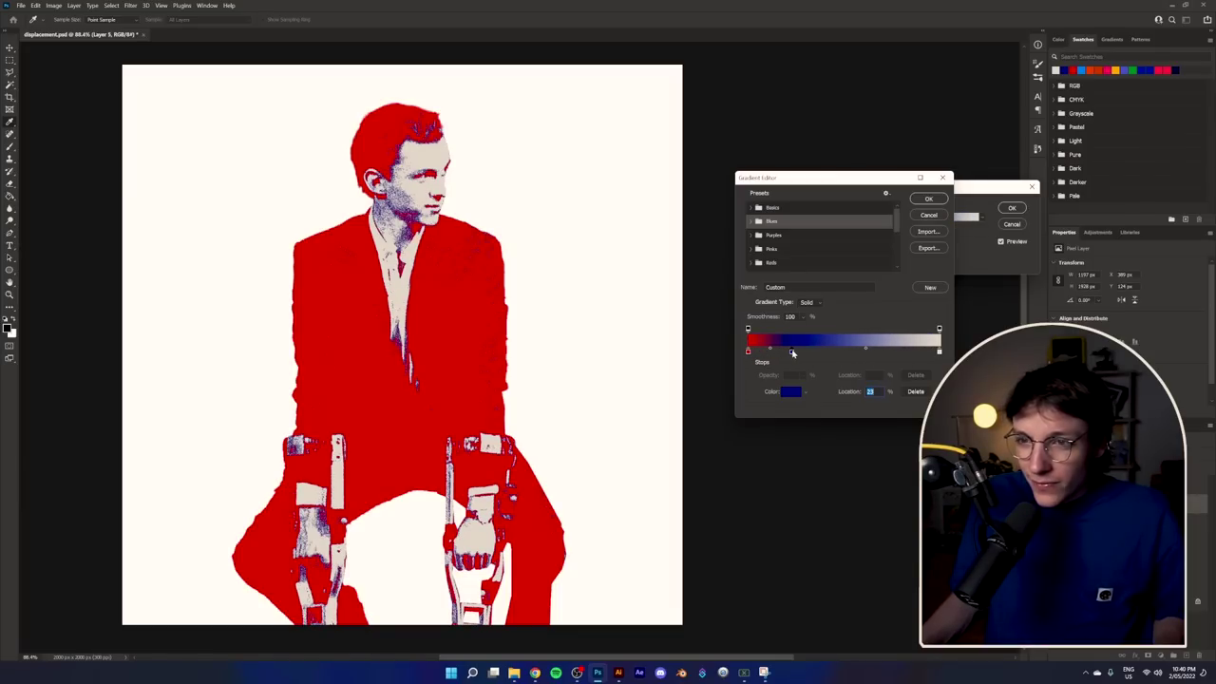
double_click(748, 353)
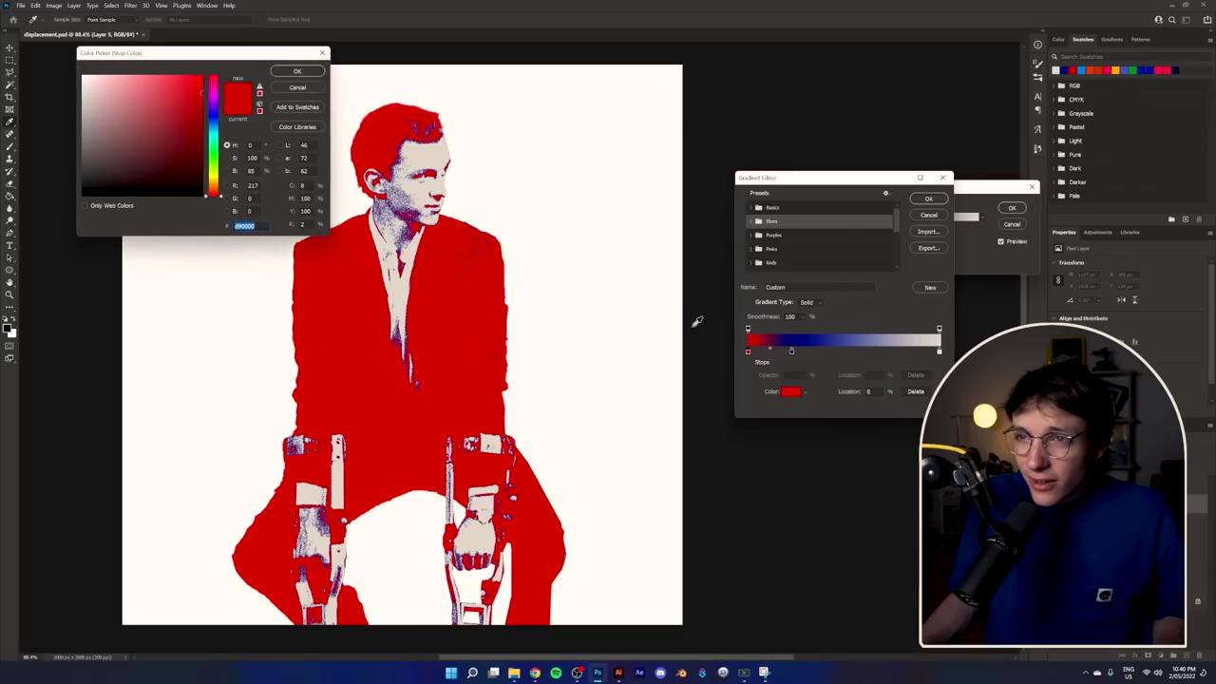
click(212, 114)
drag(228, 145, 225, 159)
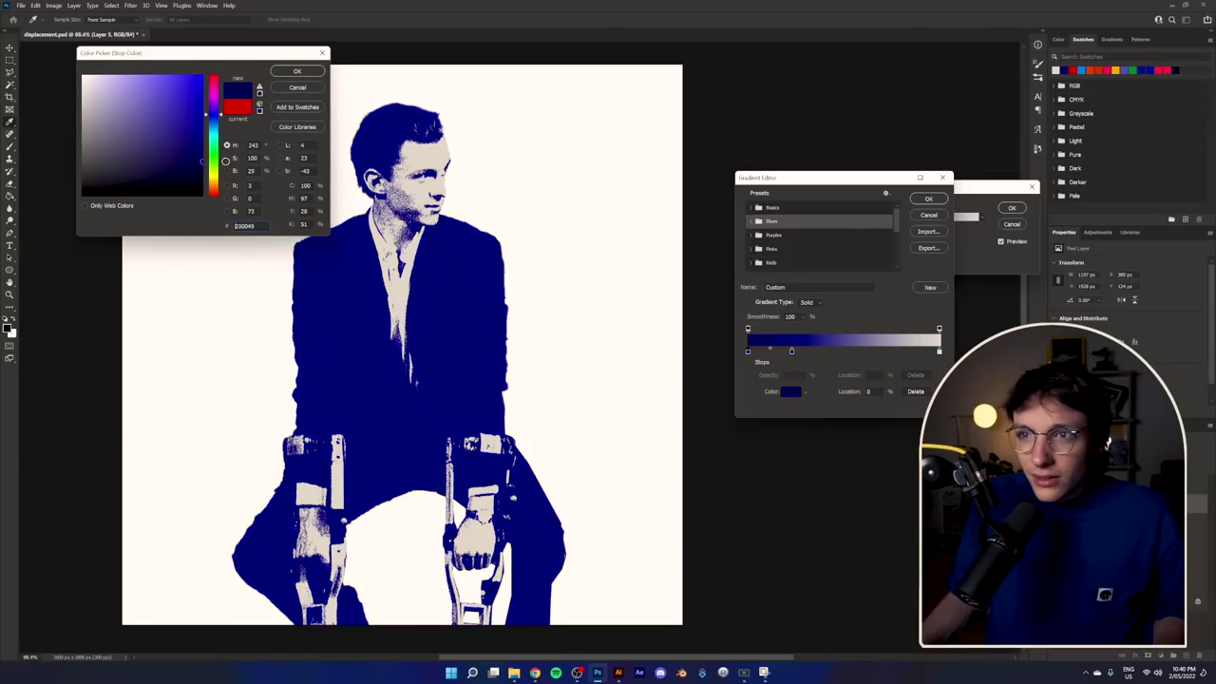
click(283, 73)
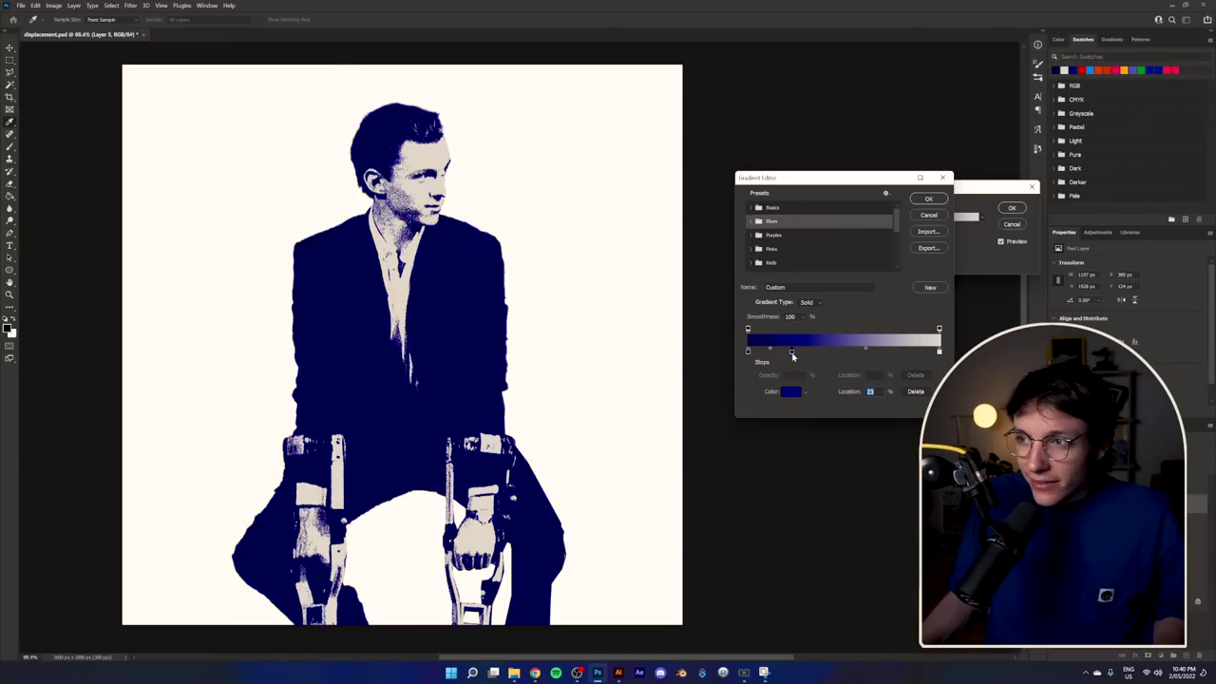
Step: Recolor the gradient's middle stop, trying yellow and pinkish red before settling on bright red ff1800
double_click(792, 353)
click(213, 176)
click(202, 76)
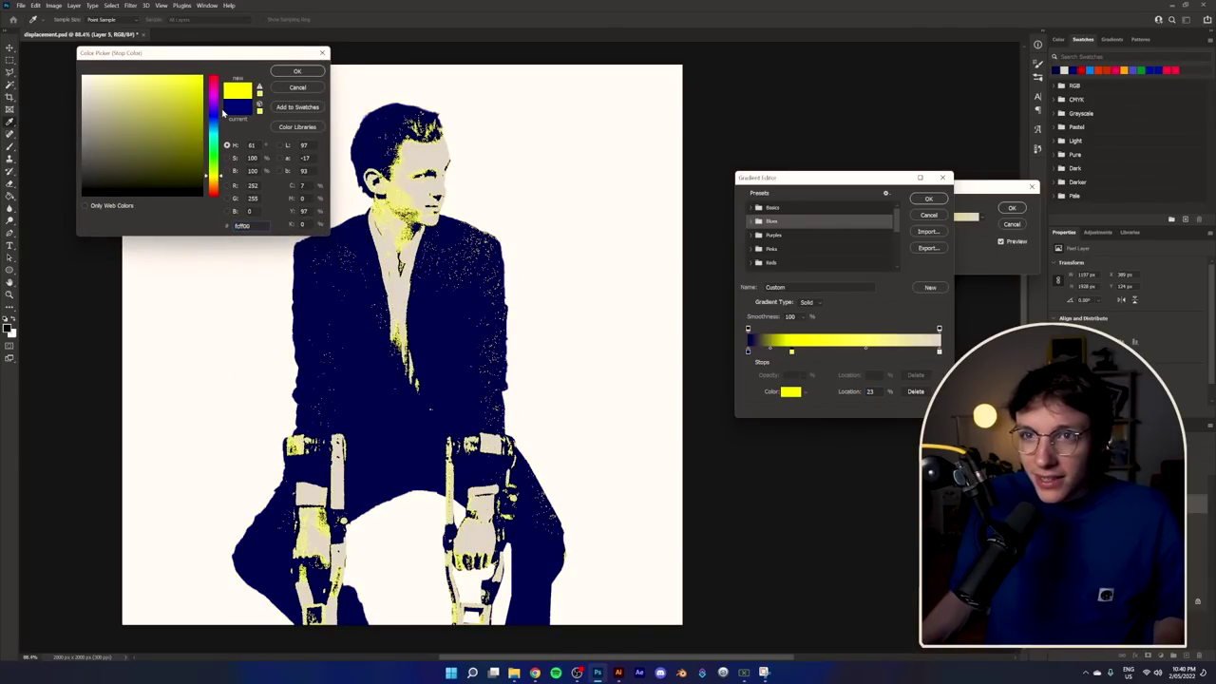
drag(224, 112, 218, 72)
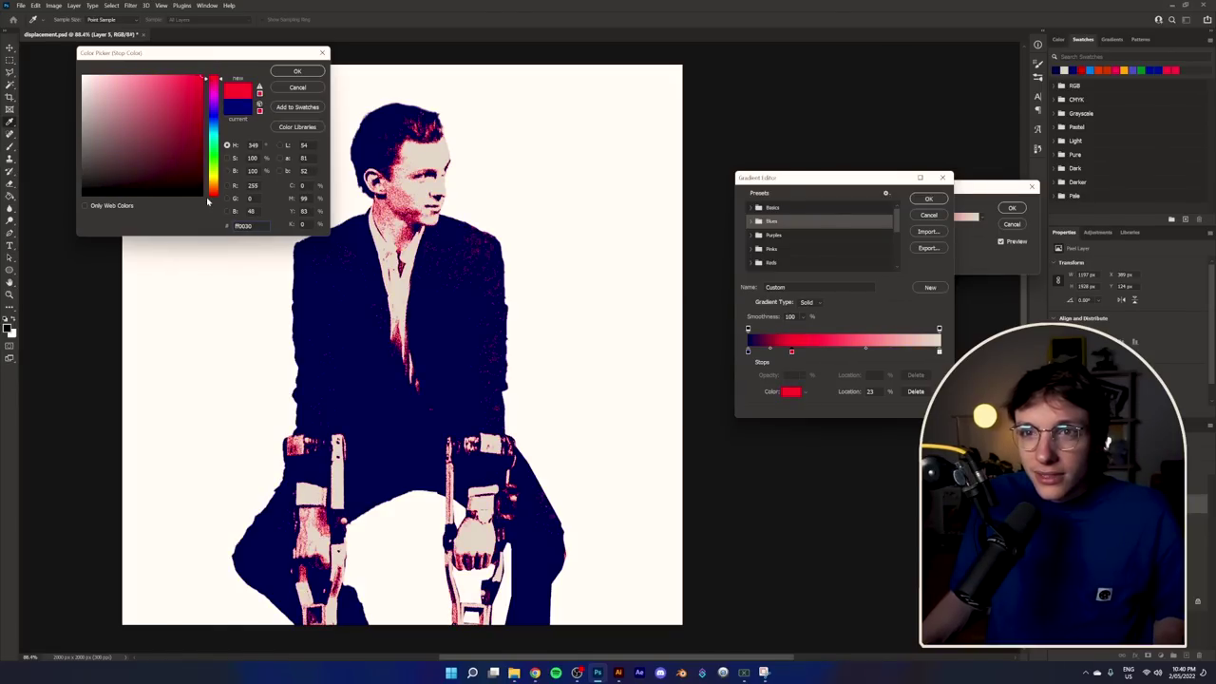
drag(212, 197, 216, 197)
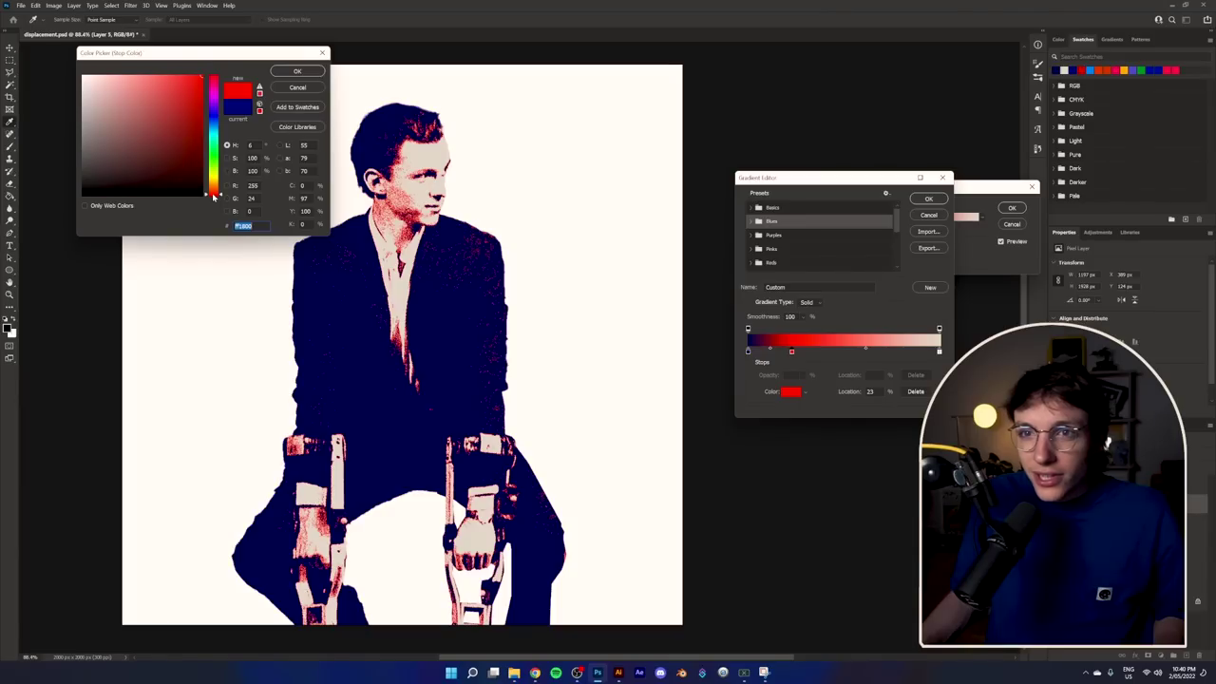
click(295, 71)
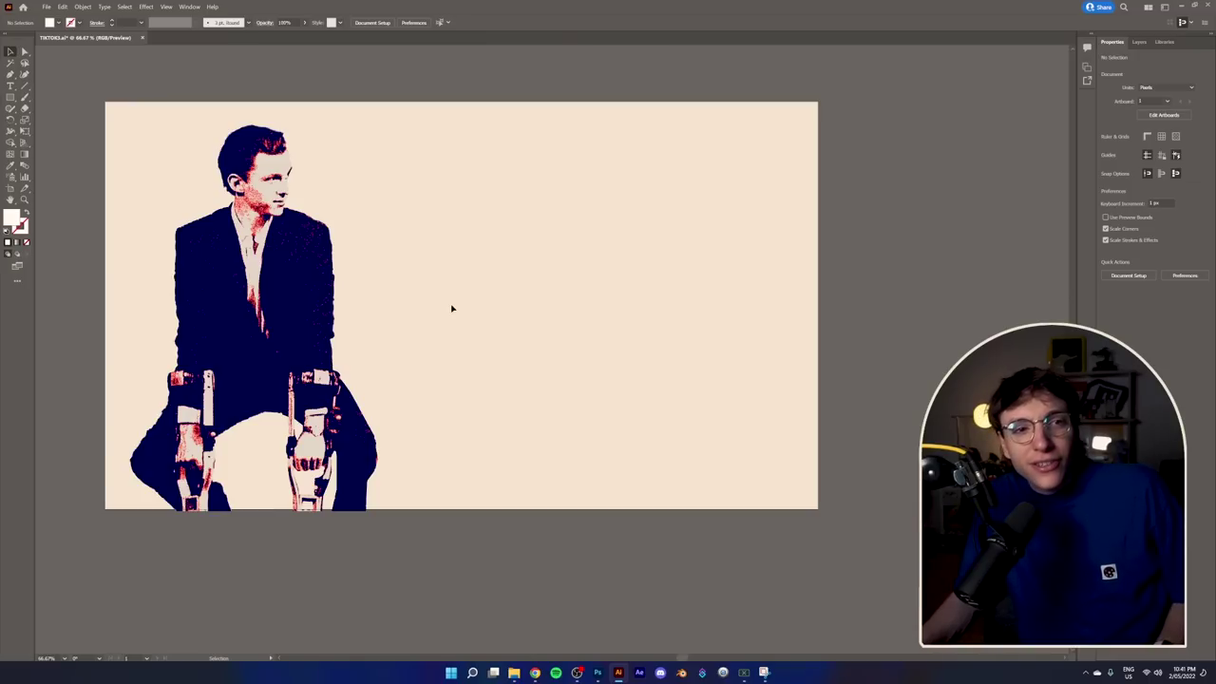
Step: In Illustrator, examine the vectorized figure's face, hair edges and suit up close
scroll(230, 137, up, 5)
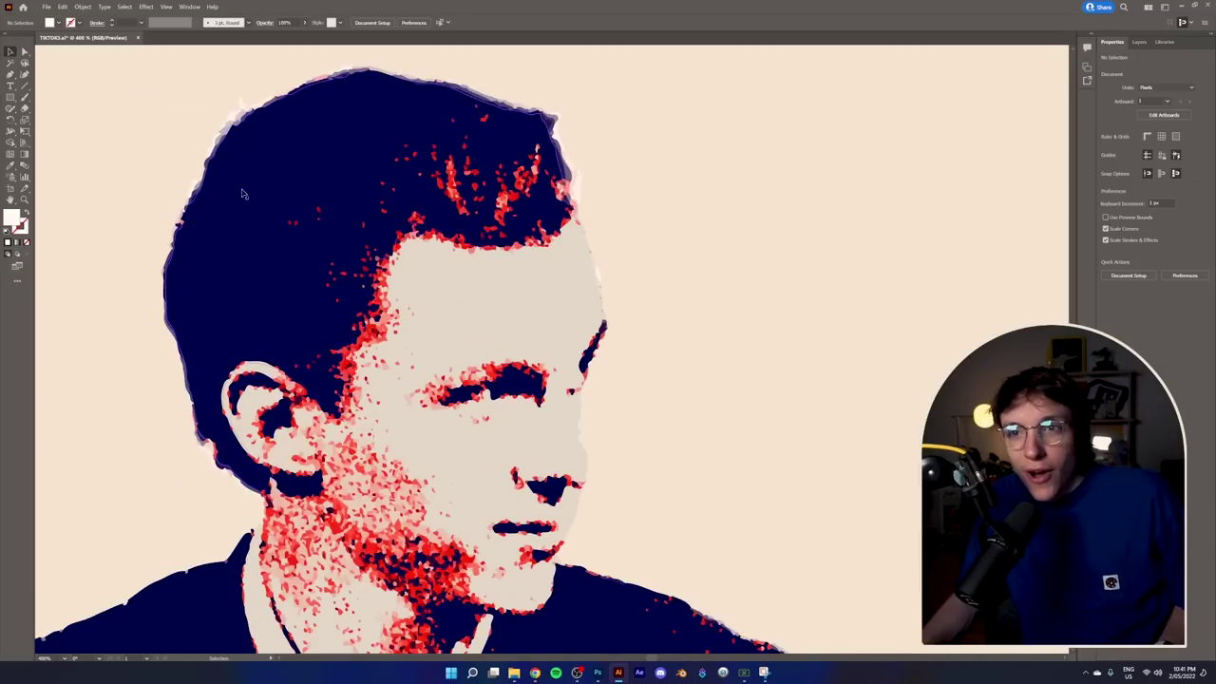
scroll(630, 272, up, 3)
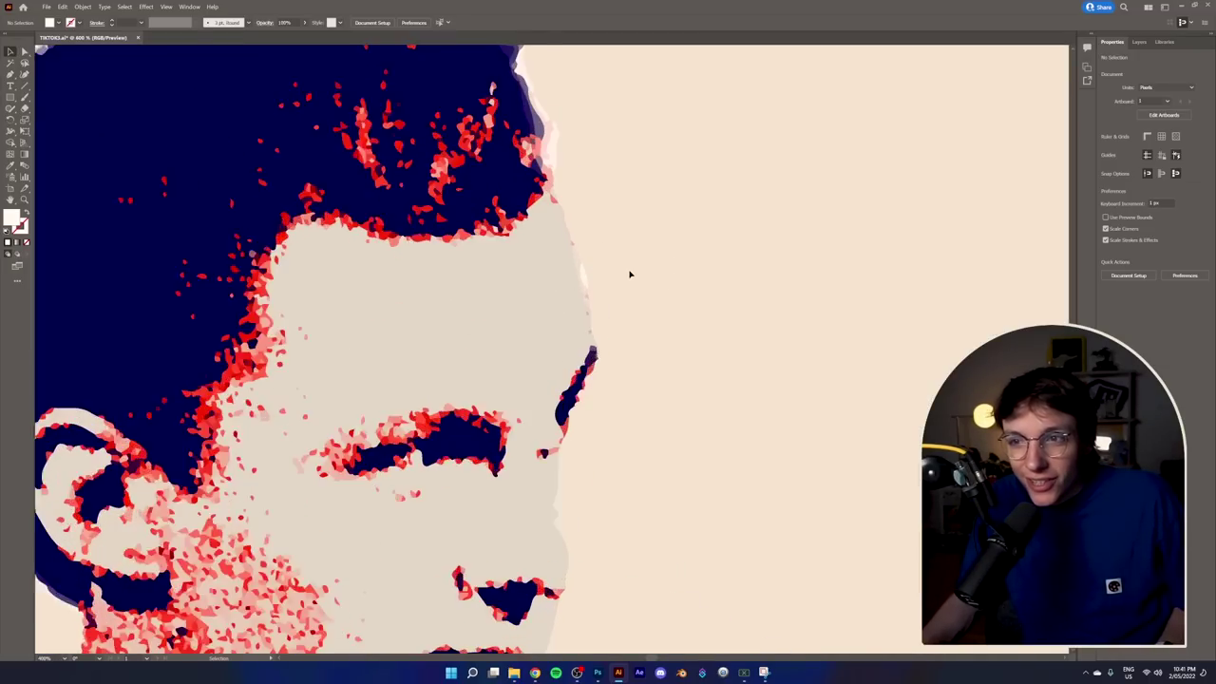
scroll(402, 491, down, 3)
scroll(394, 487, down, 6)
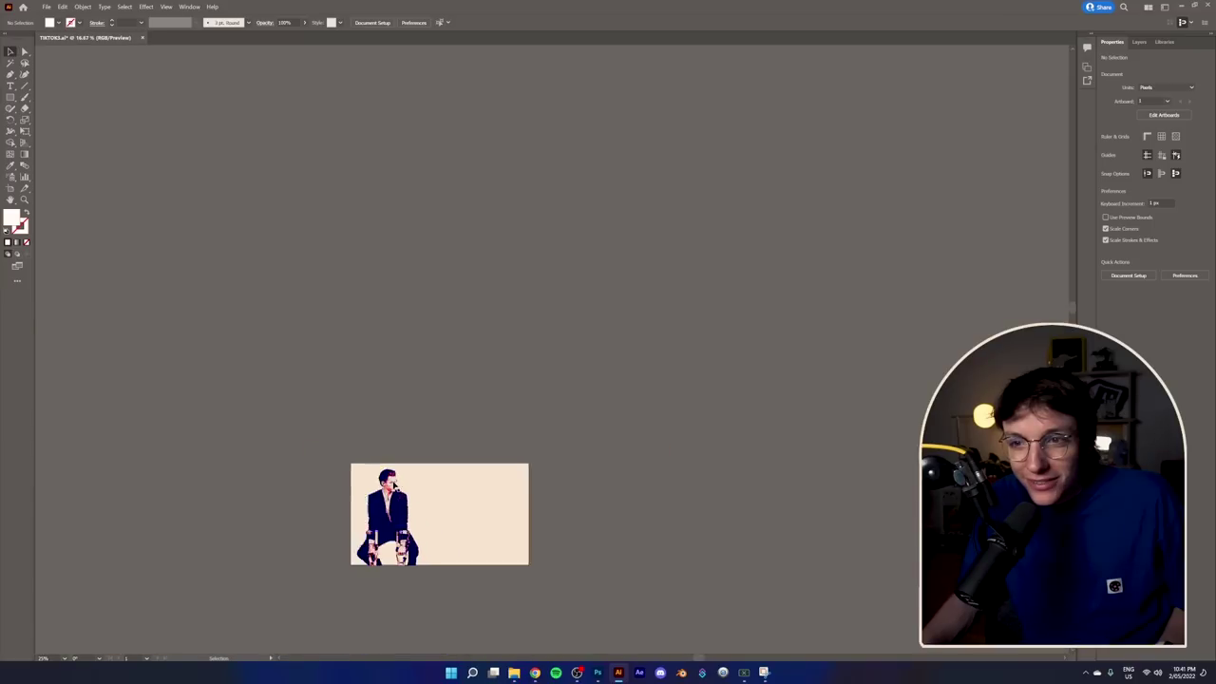
scroll(524, 359, up, 5)
scroll(386, 259, up, 2)
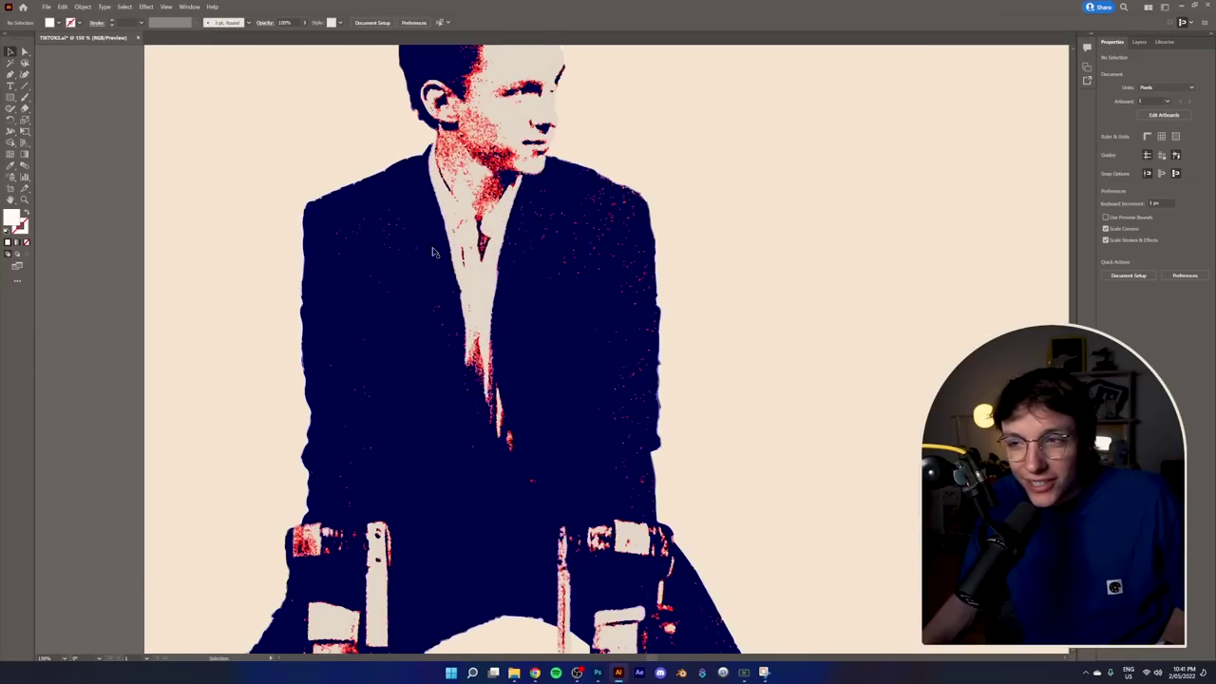
Step: Nudge the suited figure slightly up and toward the artboard's left edge
scroll(436, 253, down, 2)
scroll(537, 91, up, 2)
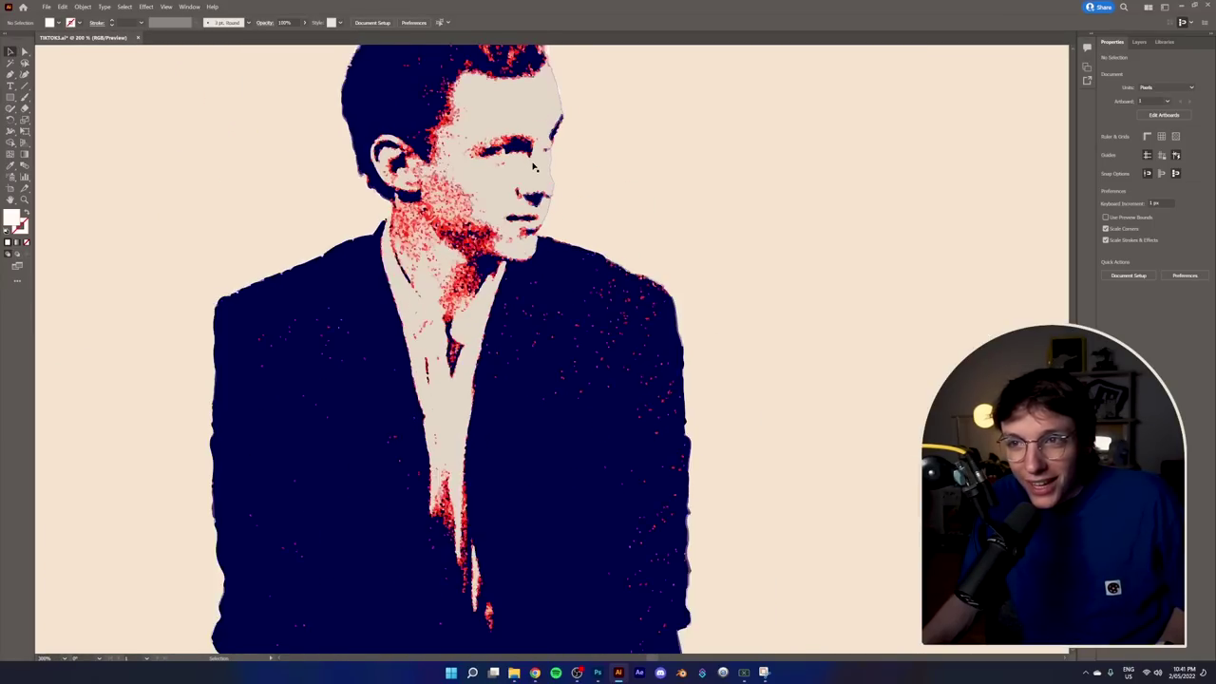
scroll(534, 167, down, 4)
scroll(683, 170, down, 5)
scroll(823, 161, up, 4)
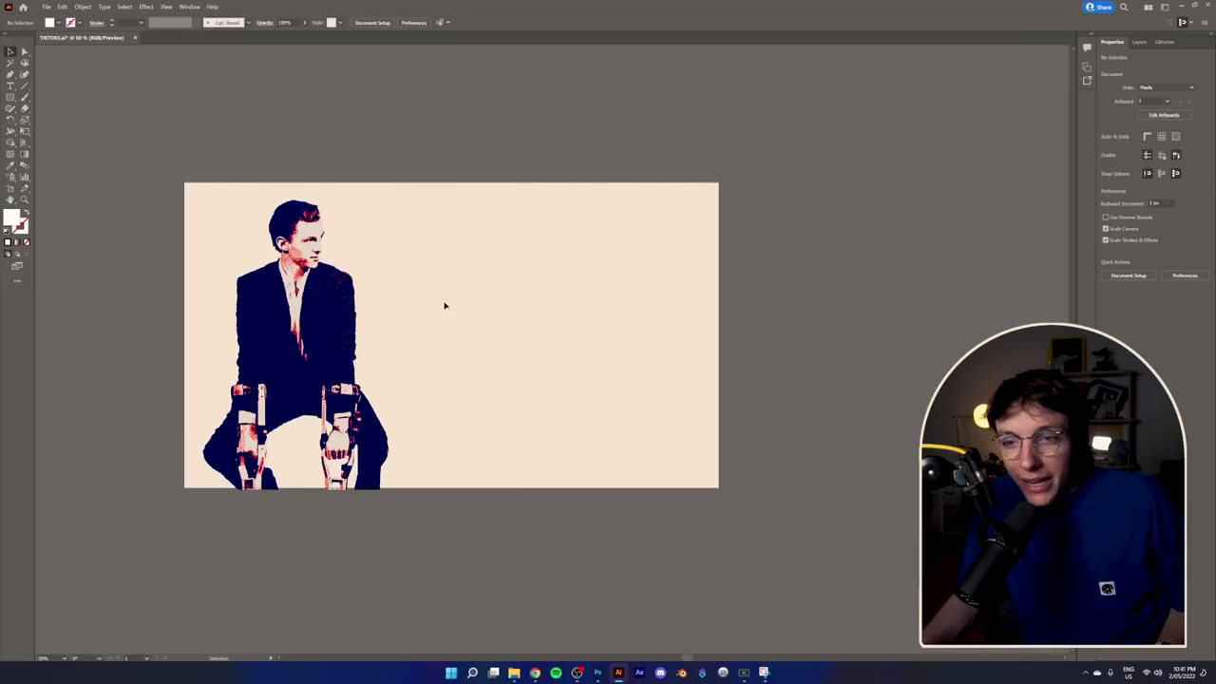
key(ctrl+z)
drag(312, 342, 307, 340)
click(485, 330)
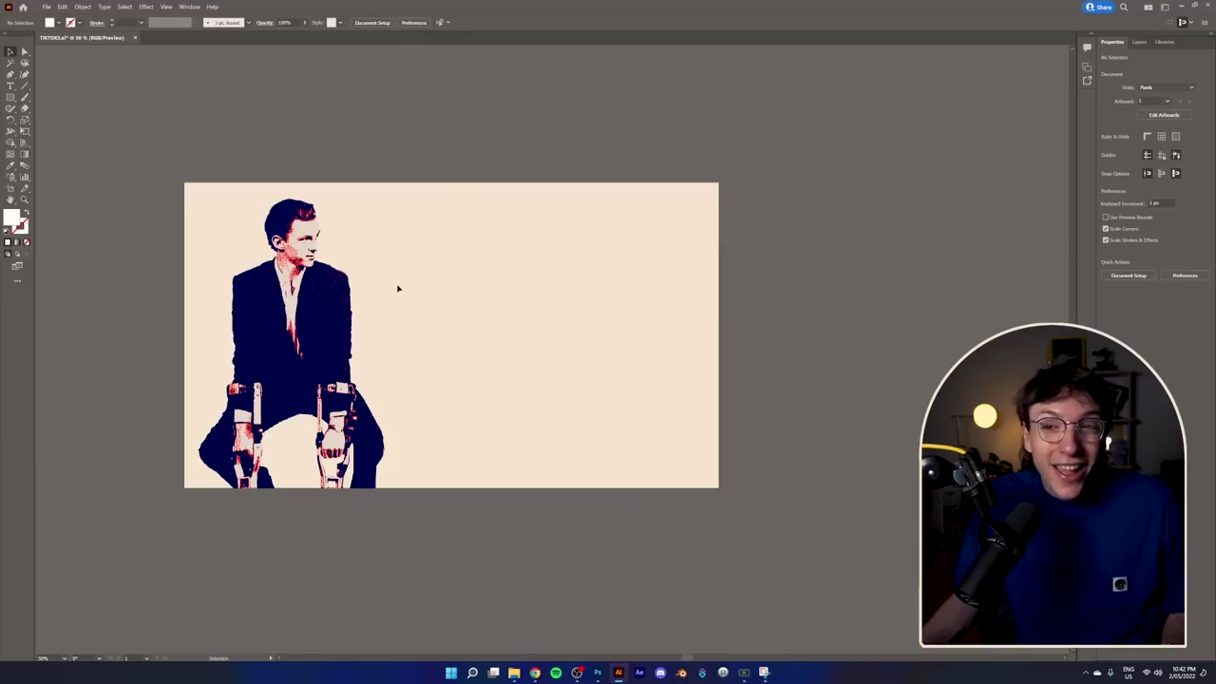
Step: Rotate the suited figure 90° clockwise, then enlarge it to nearly the artboard's height against the artboard's left edge
click(339, 298)
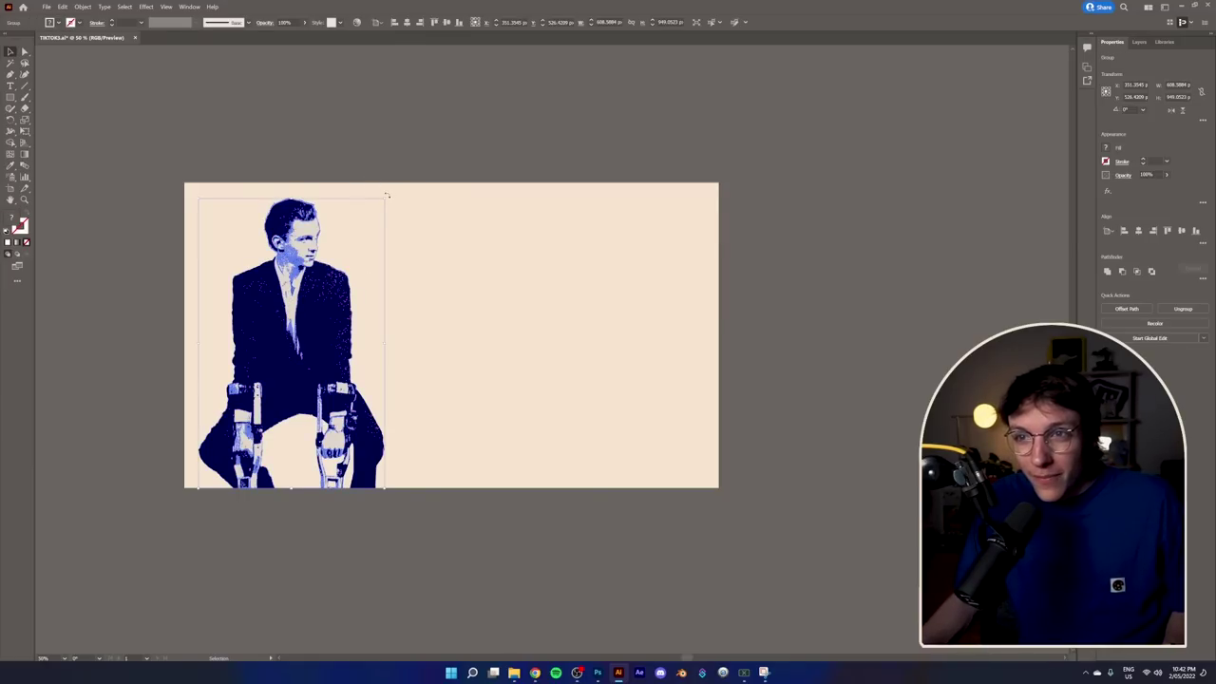
drag(387, 195, 529, 506)
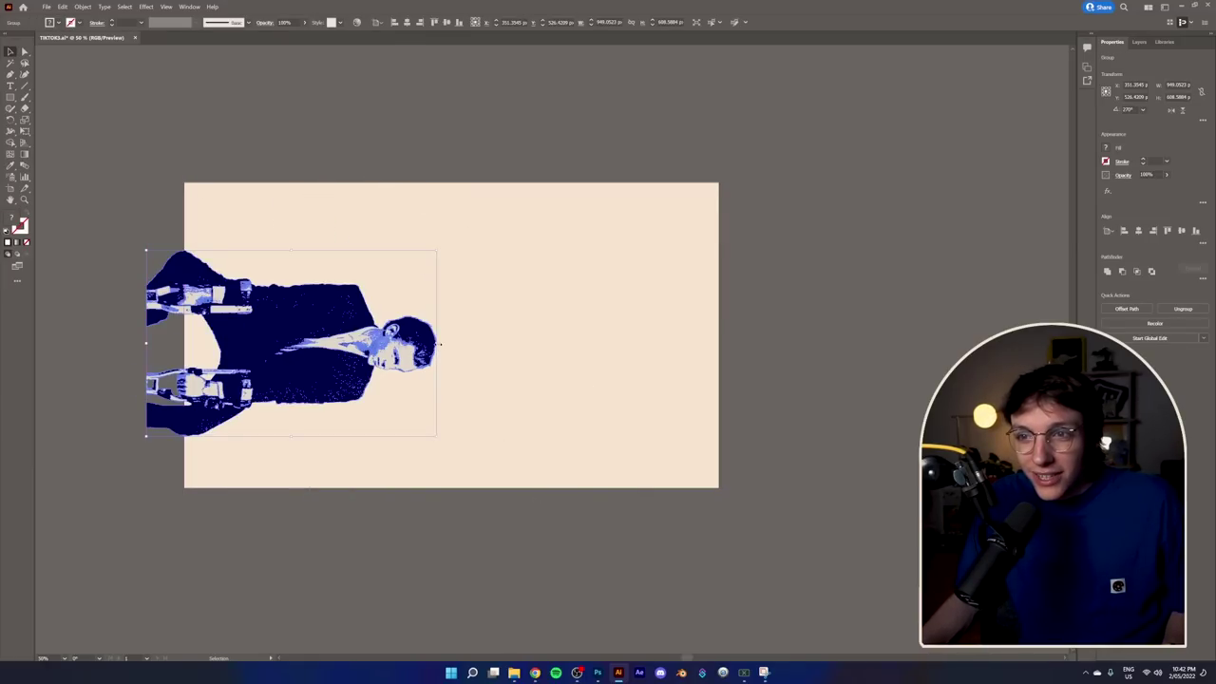
drag(439, 344, 492, 344)
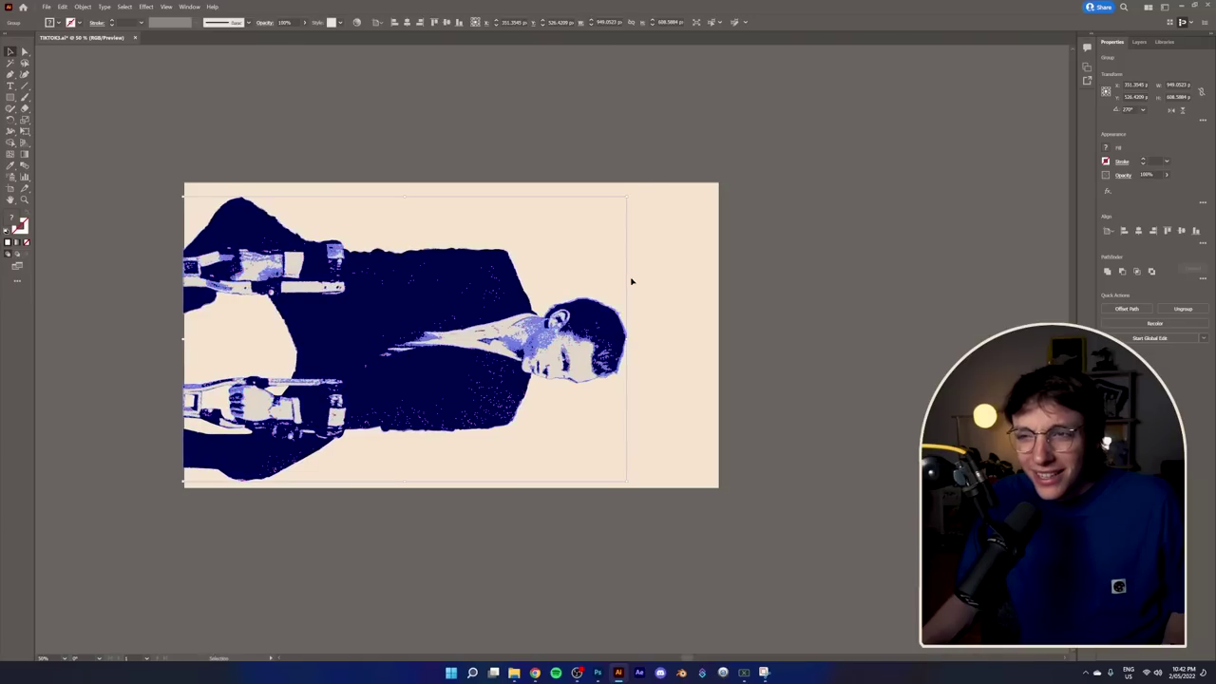
click(633, 280)
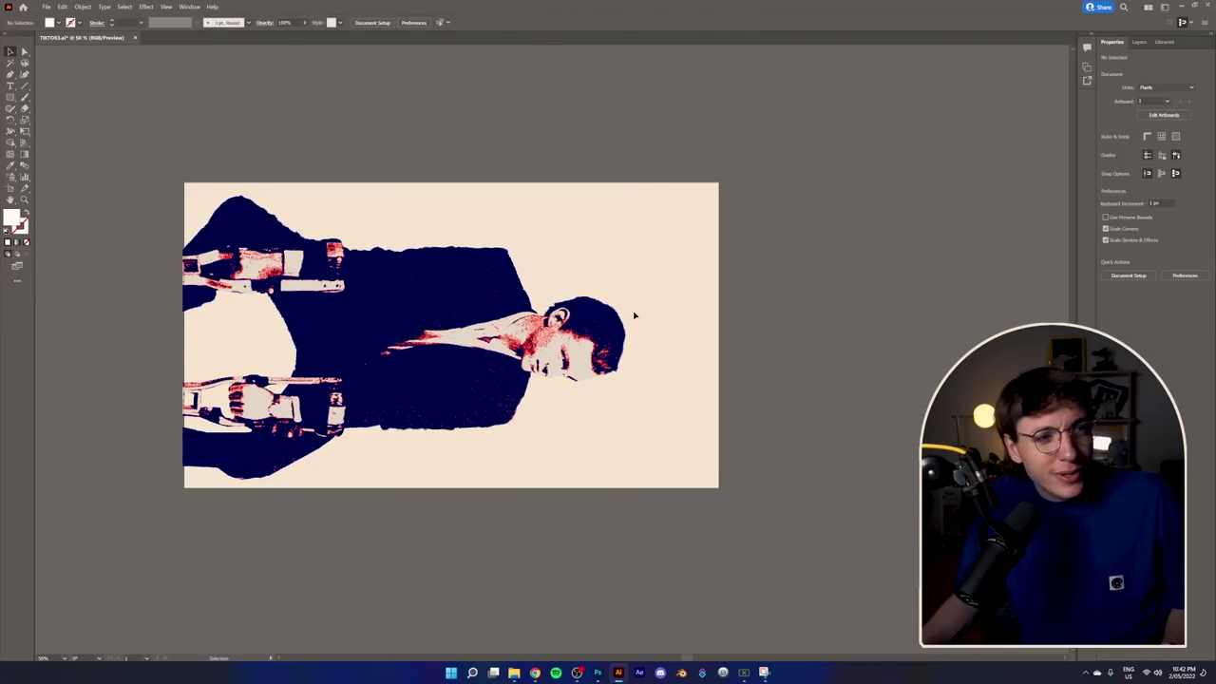
Step: Move the rotated figure off the artboard into the empty area above it
scroll(584, 318, down, 2)
scroll(659, 308, up, 2)
scroll(297, 385, up, 1)
scroll(297, 385, down, 2)
click(408, 387)
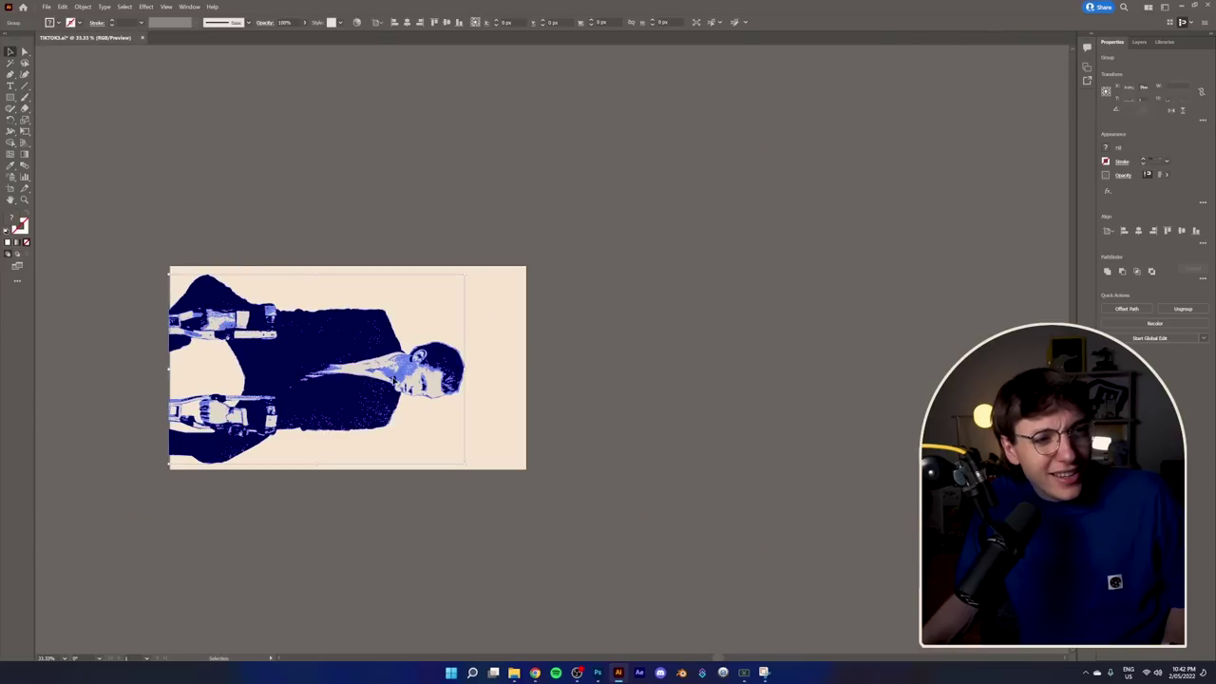
drag(407, 387, 432, 169)
click(501, 385)
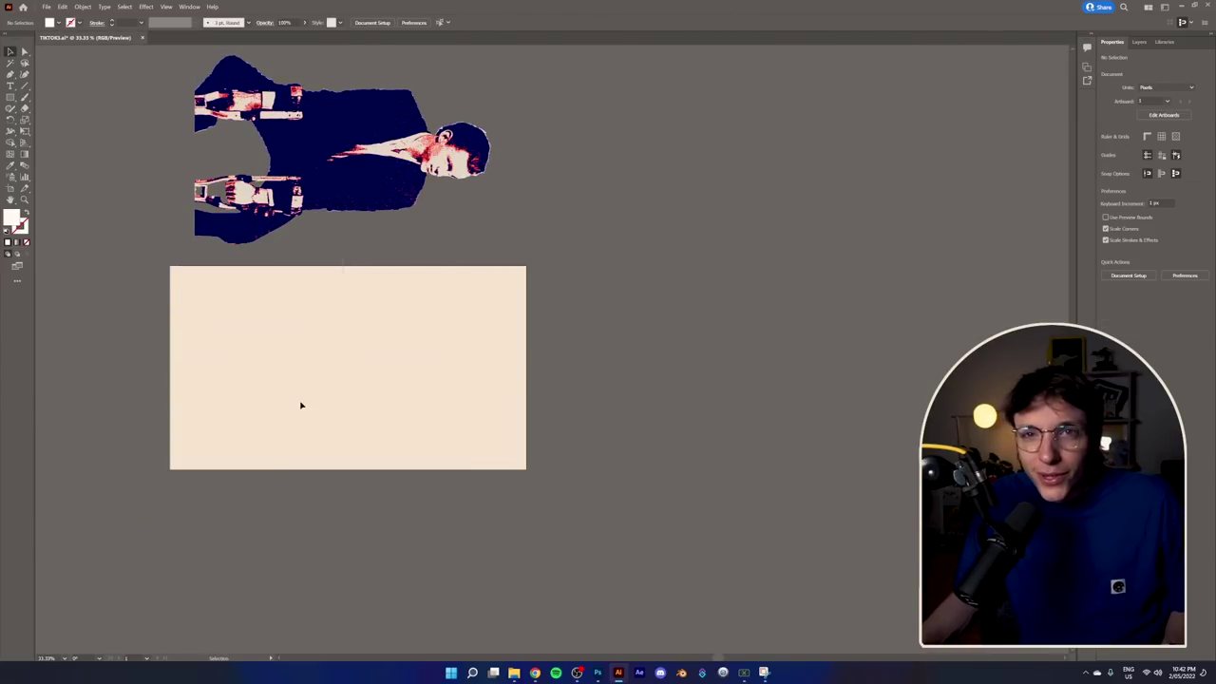
scroll(236, 488, up, 1)
click(10, 85)
drag(150, 170, 658, 451)
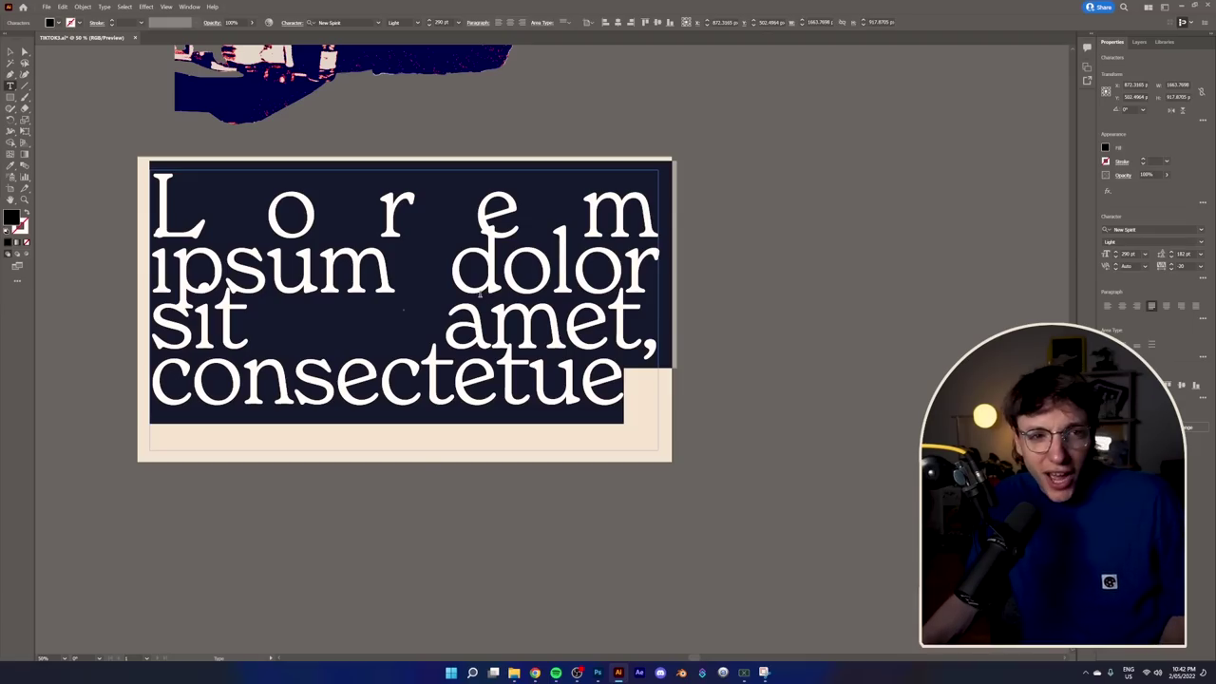
text(do a wo)
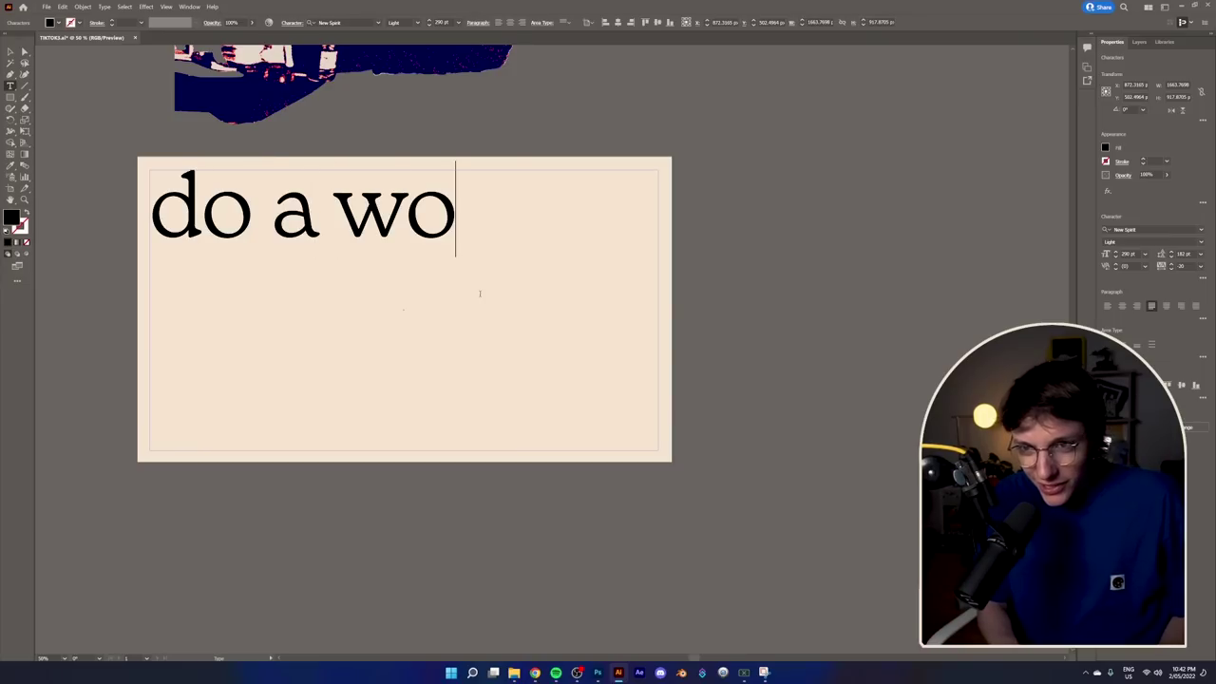
text(lf as a chimp)
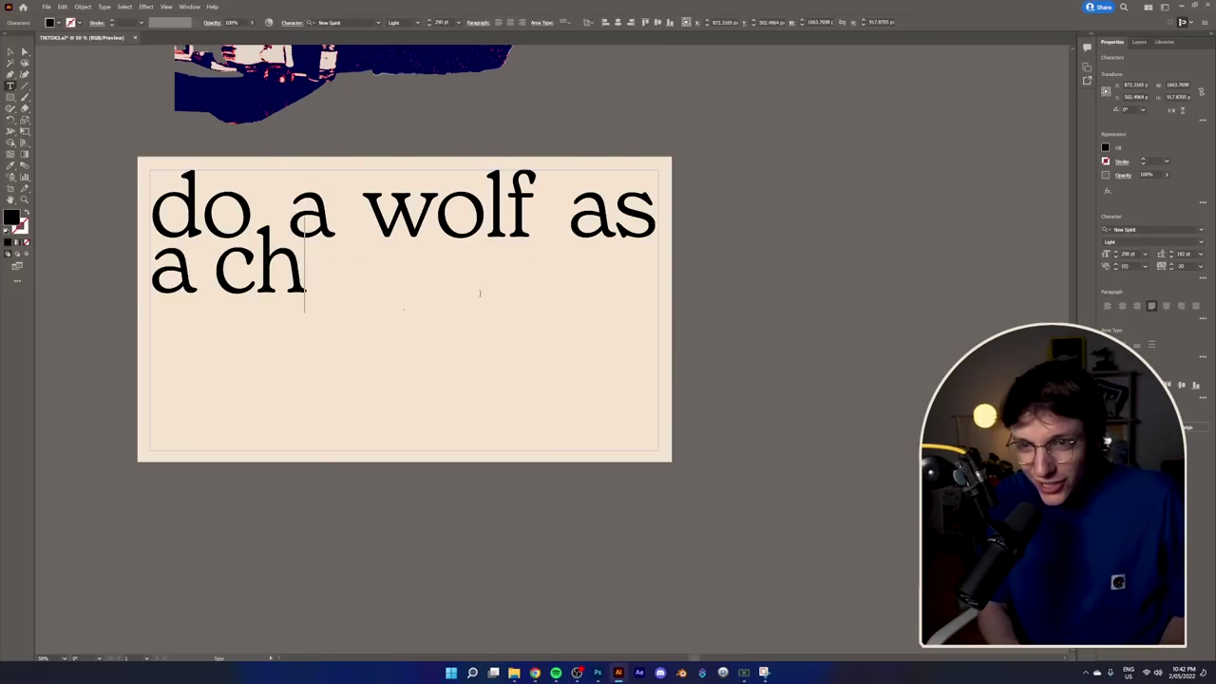
click(13, 50)
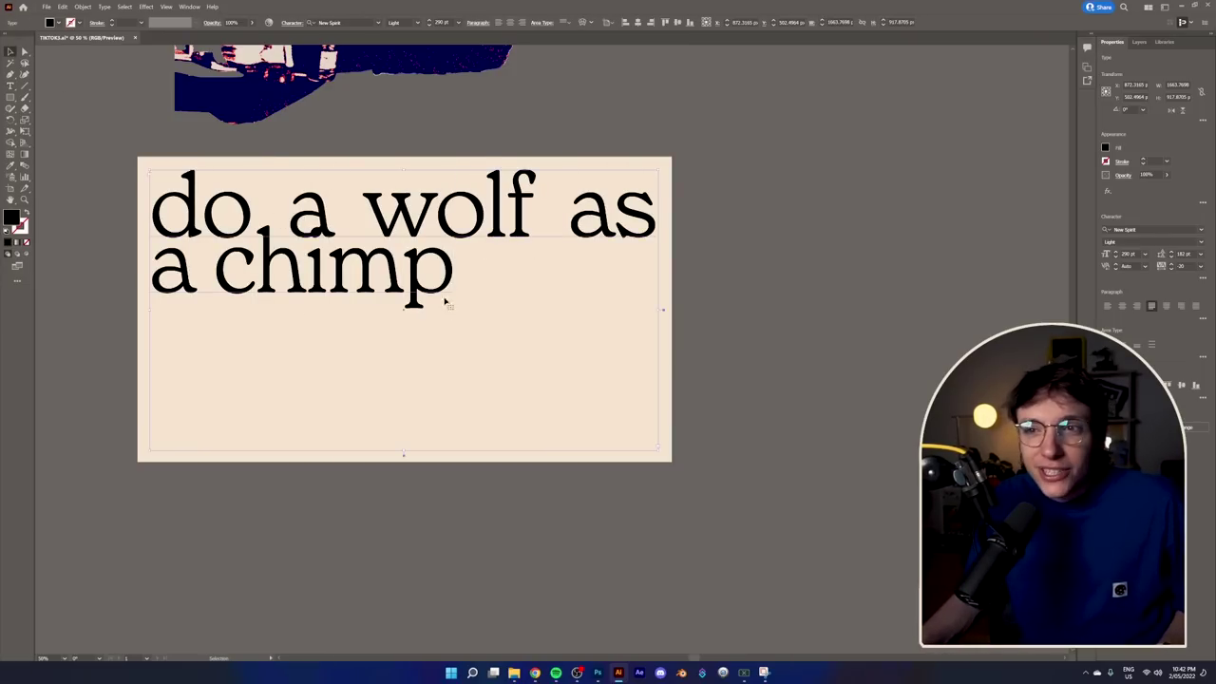
key(Delete)
Step: Add the word "Wolf" as point text in the upper middle of the artboard
key(t)
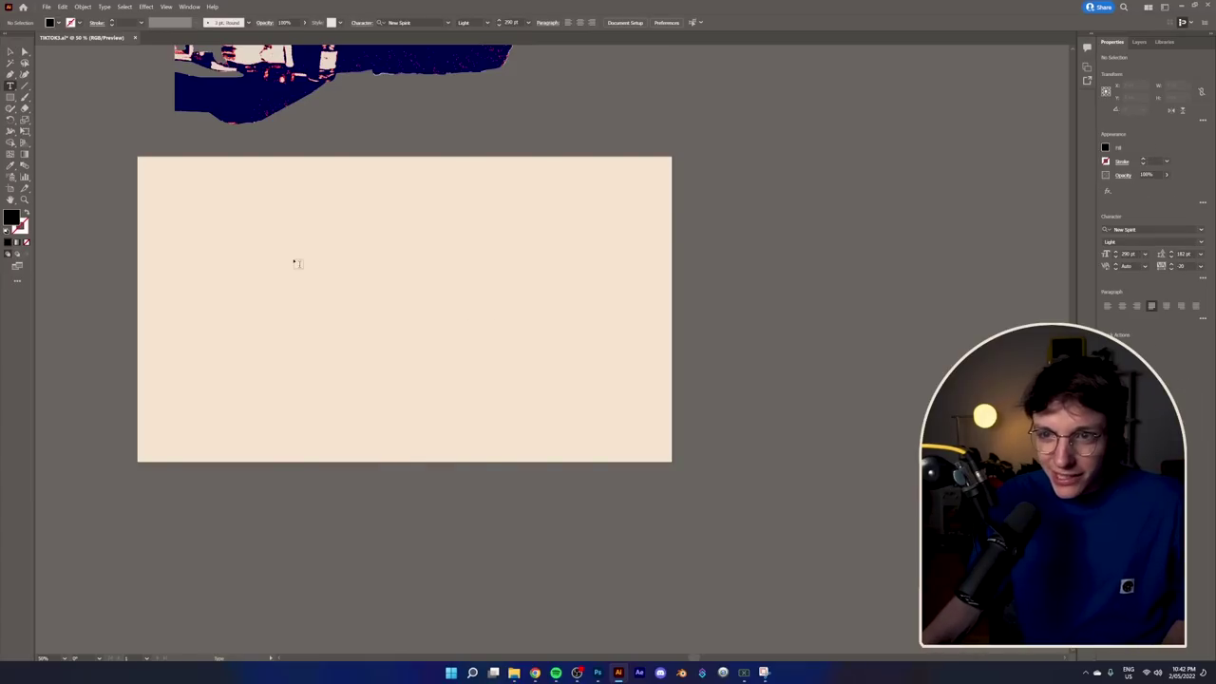
click(296, 262)
text(Wolf)
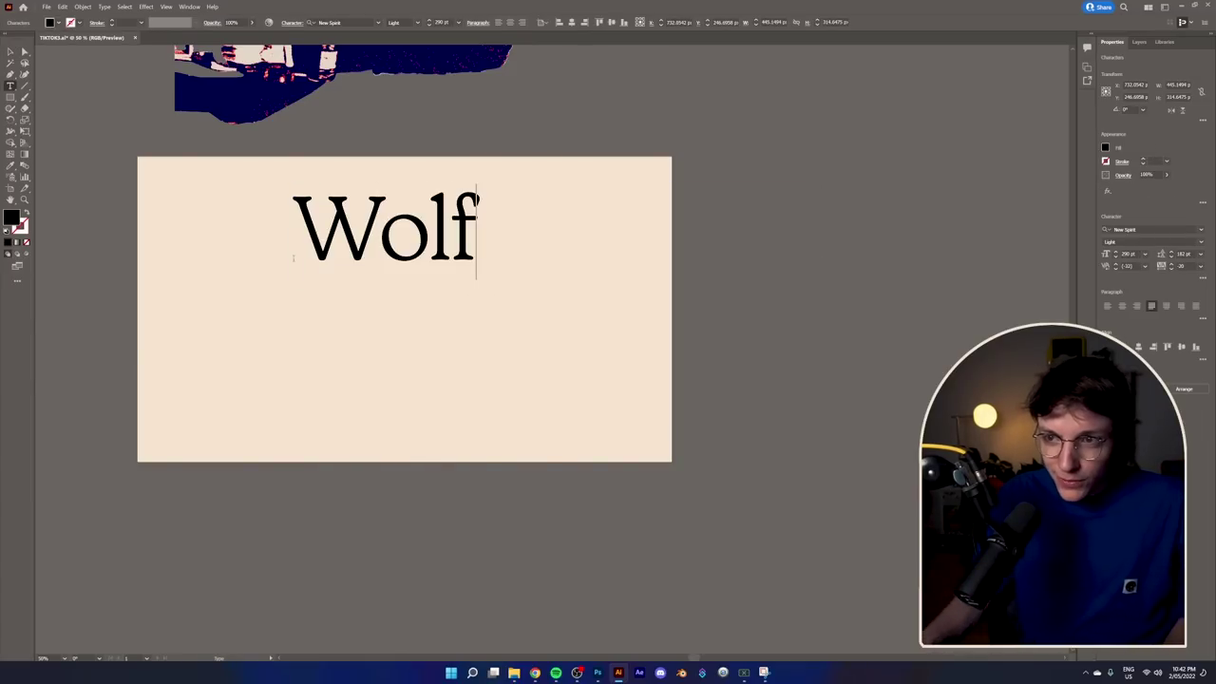
Step: Set the word "Wolf" in the Oddity font with its tracking at 0
key(ctrl+a)
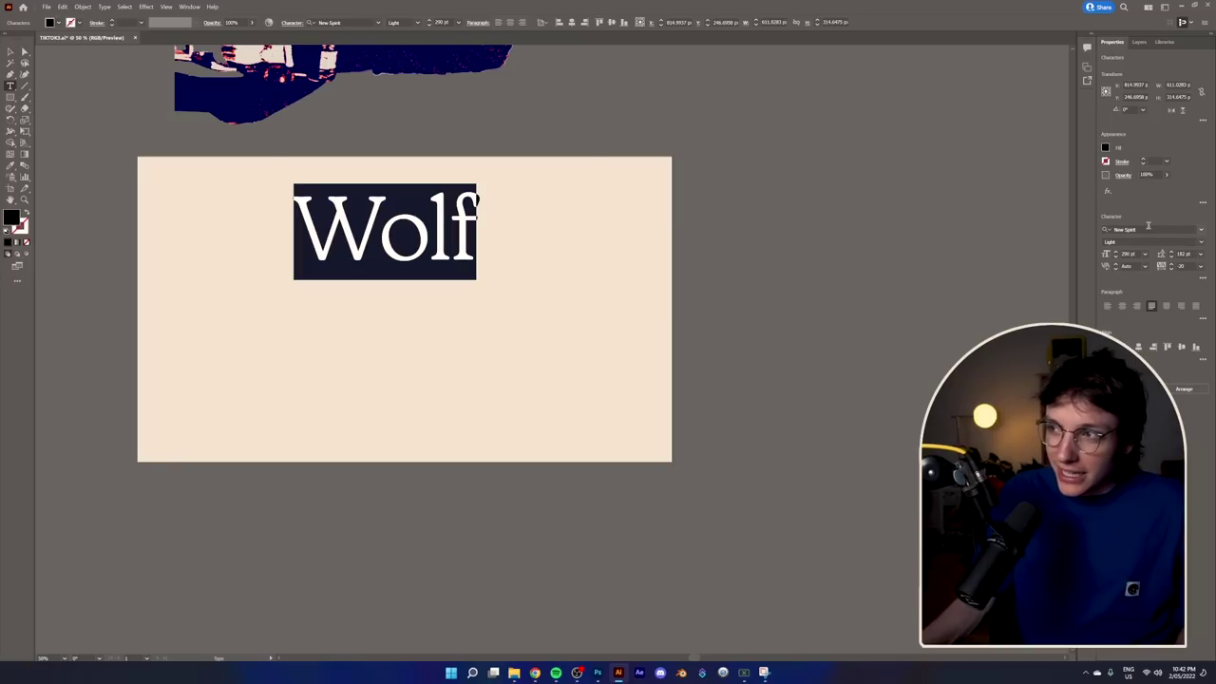
click(1148, 228)
text(oddity)
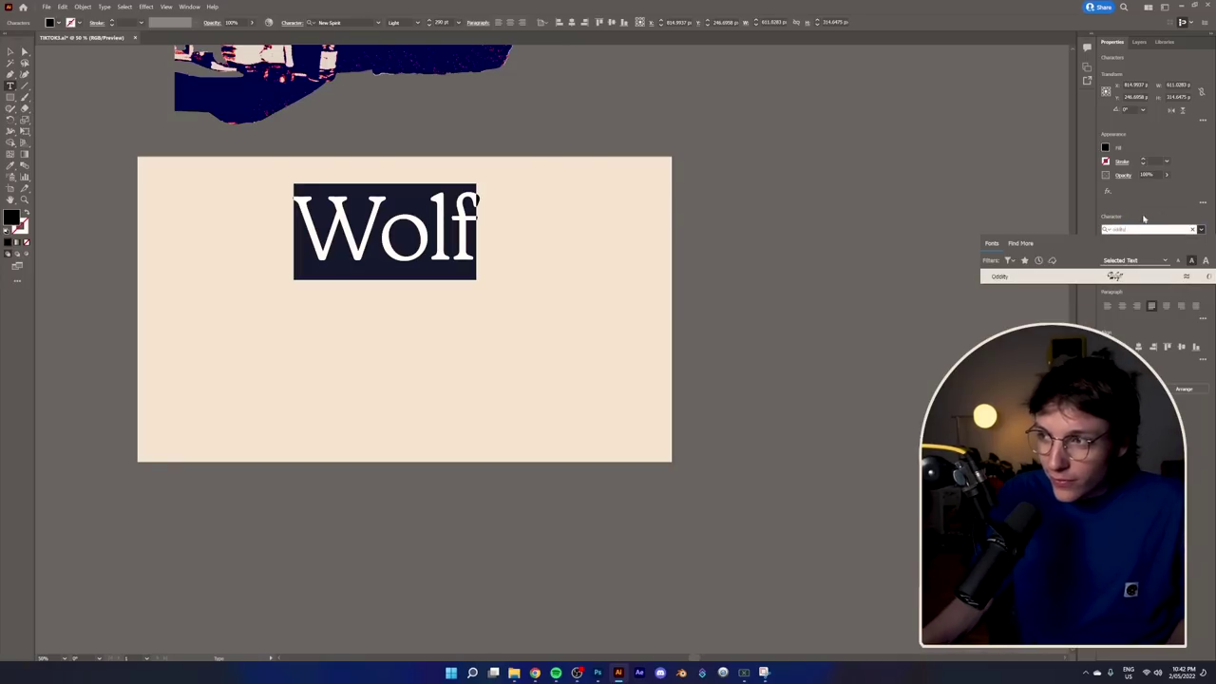
key(Return)
click(466, 260)
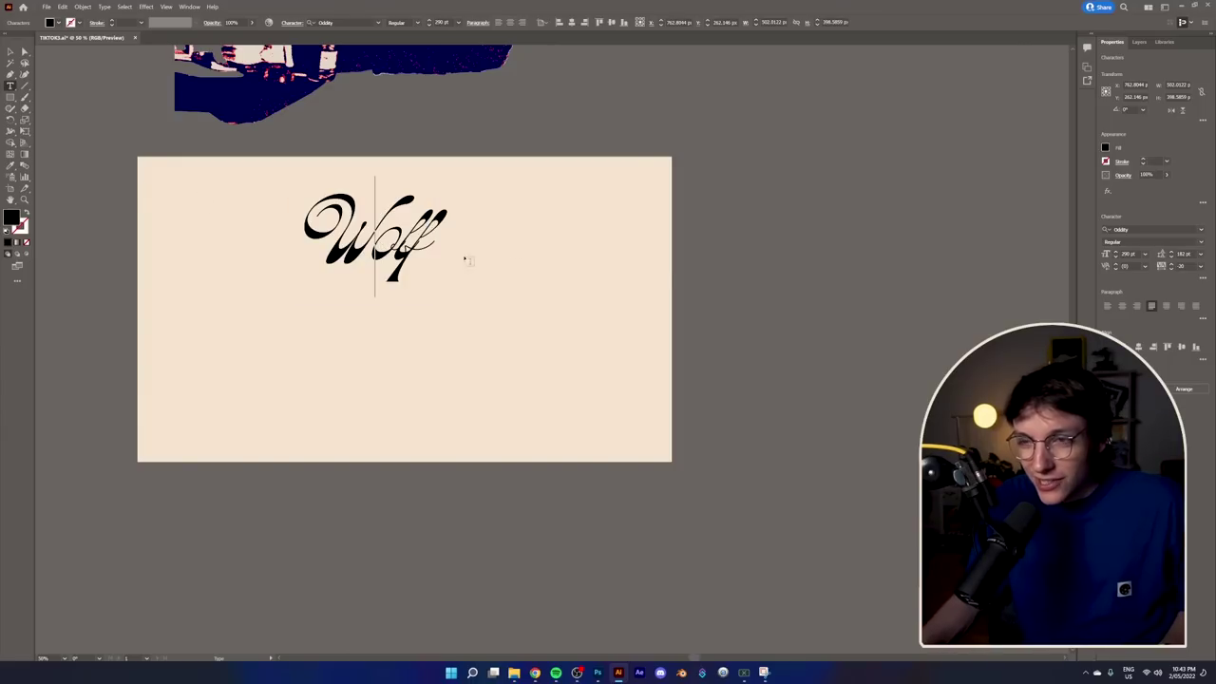
key(ctrl+a)
click(1200, 267)
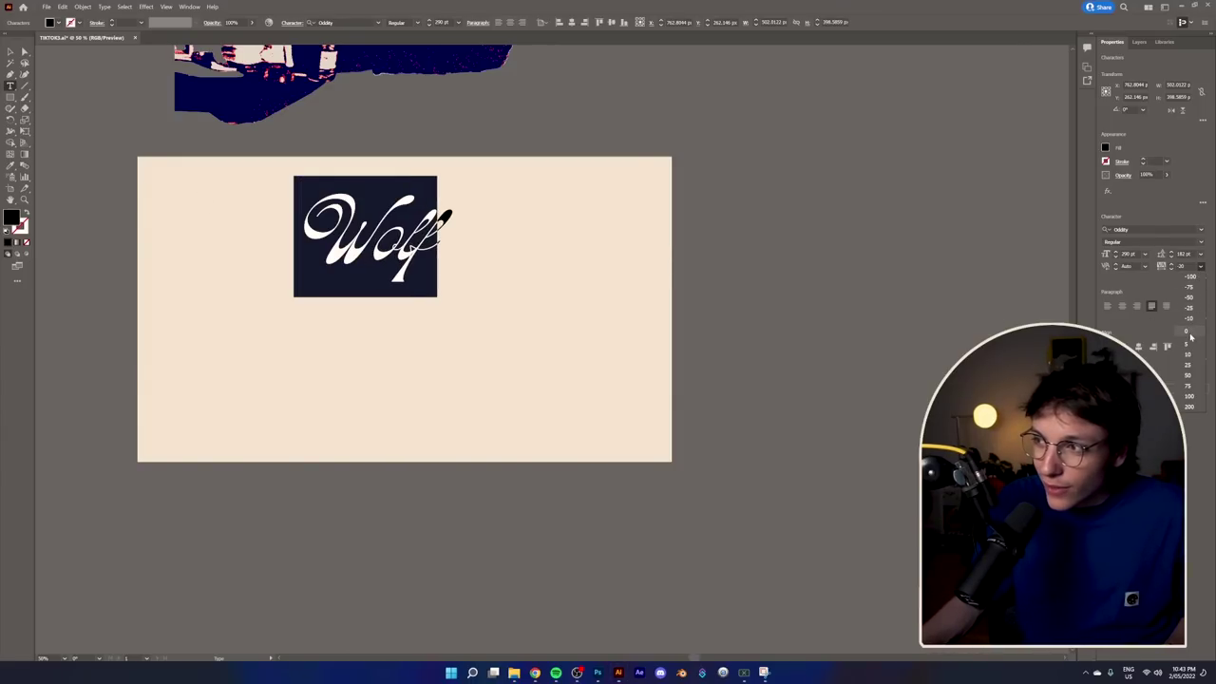
click(1188, 336)
Step: Tighten the kerning between the W and the o of "Wolf"
click(373, 245)
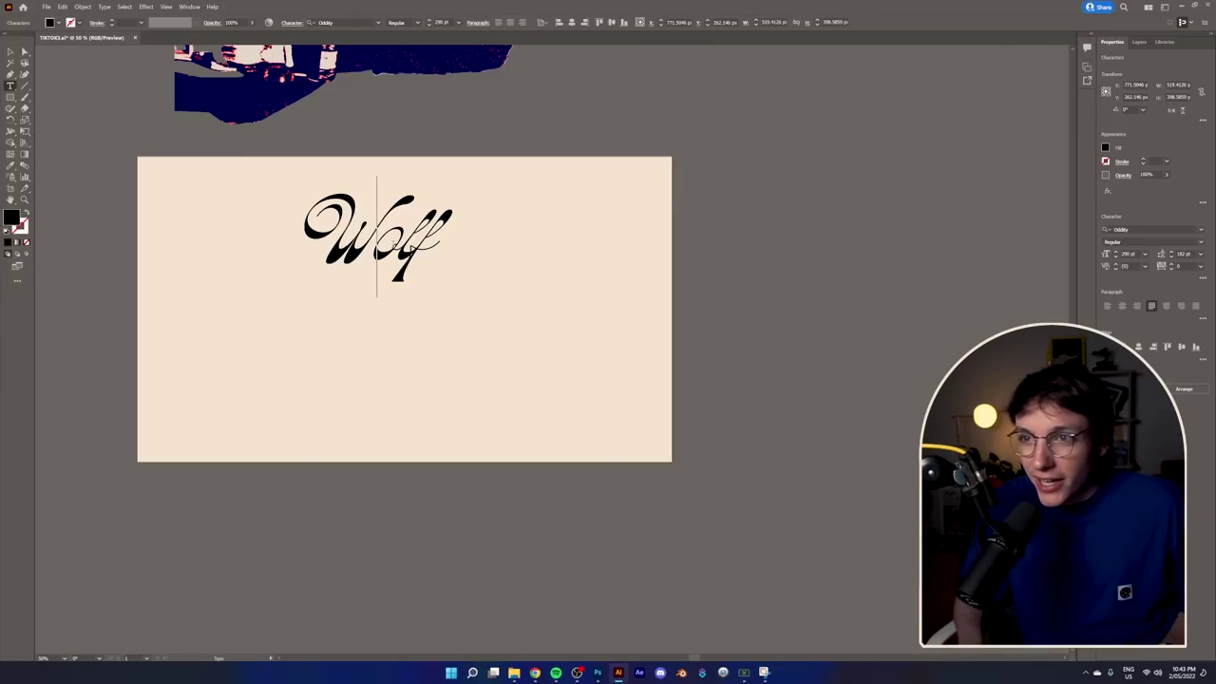
key(alt+Left)
key(alt+Left)
Step: Try wider kerning between the last letters of "Wolf"
click(404, 248)
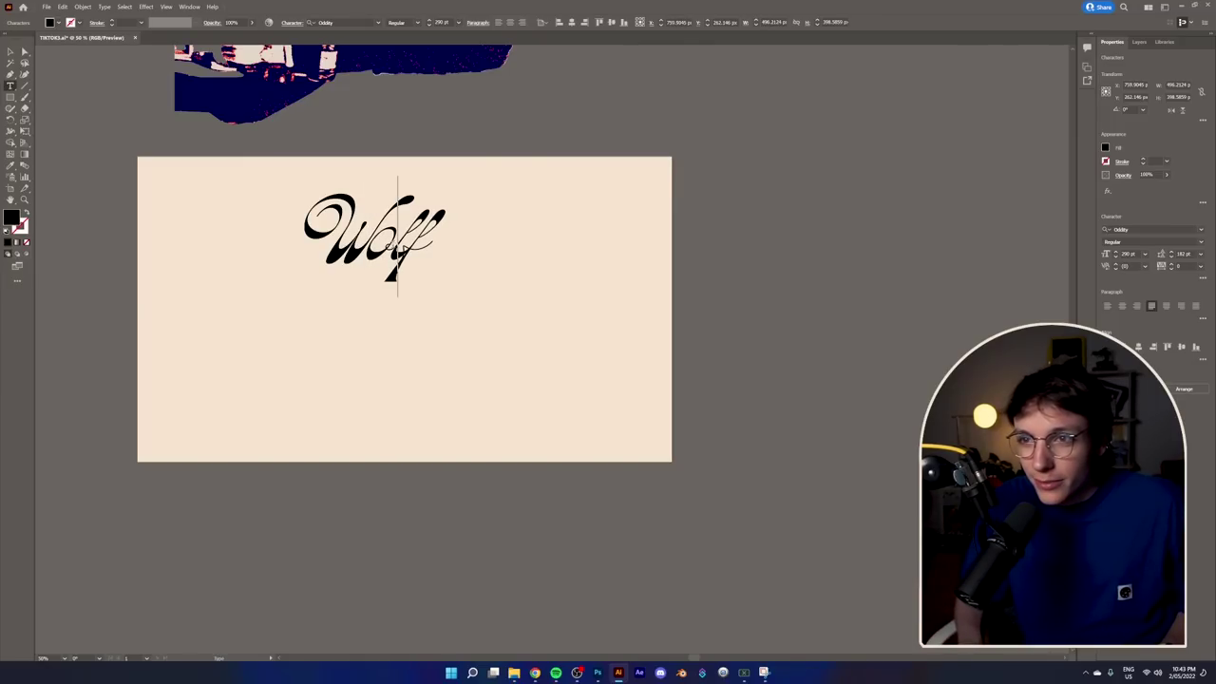
key(alt+Right)
key(alt+Right)
key(alt+Right)
key(alt+Right)
key(alt+Left)
key(alt+Left)
key(alt+Left)
key(alt+Left)
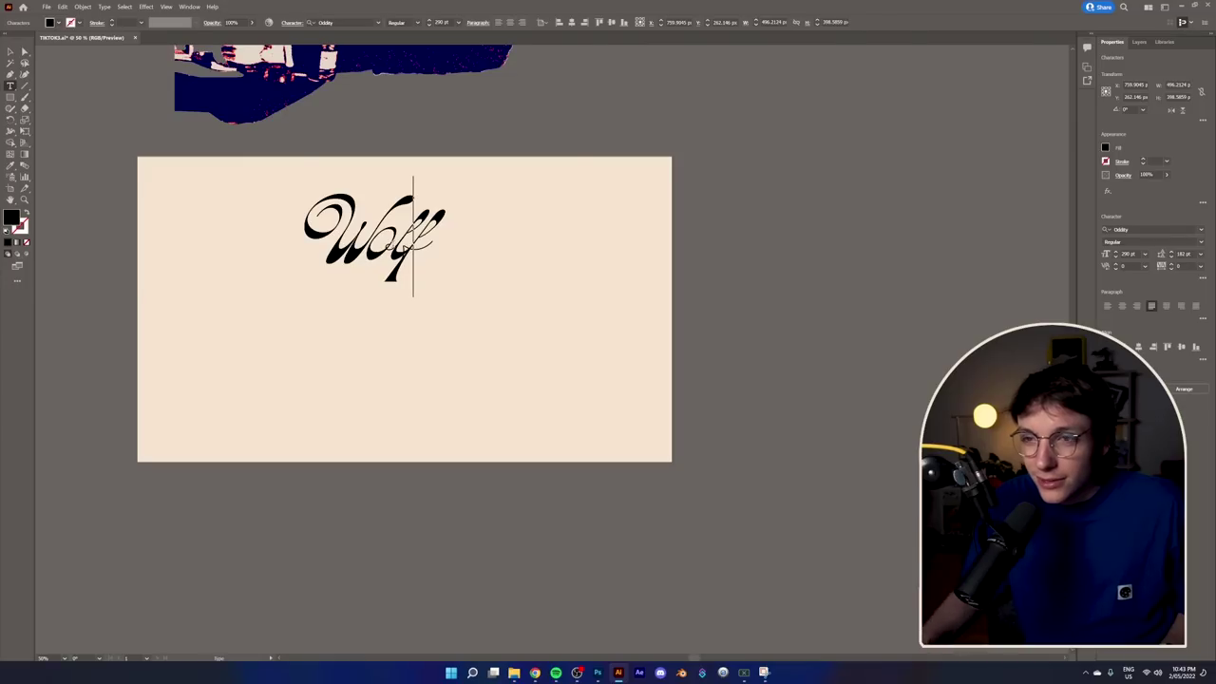
Step: Reposition "Wolf", duplicate it directly below and change the copy to "Chimp" in the Wayfinder CF font
click(9, 52)
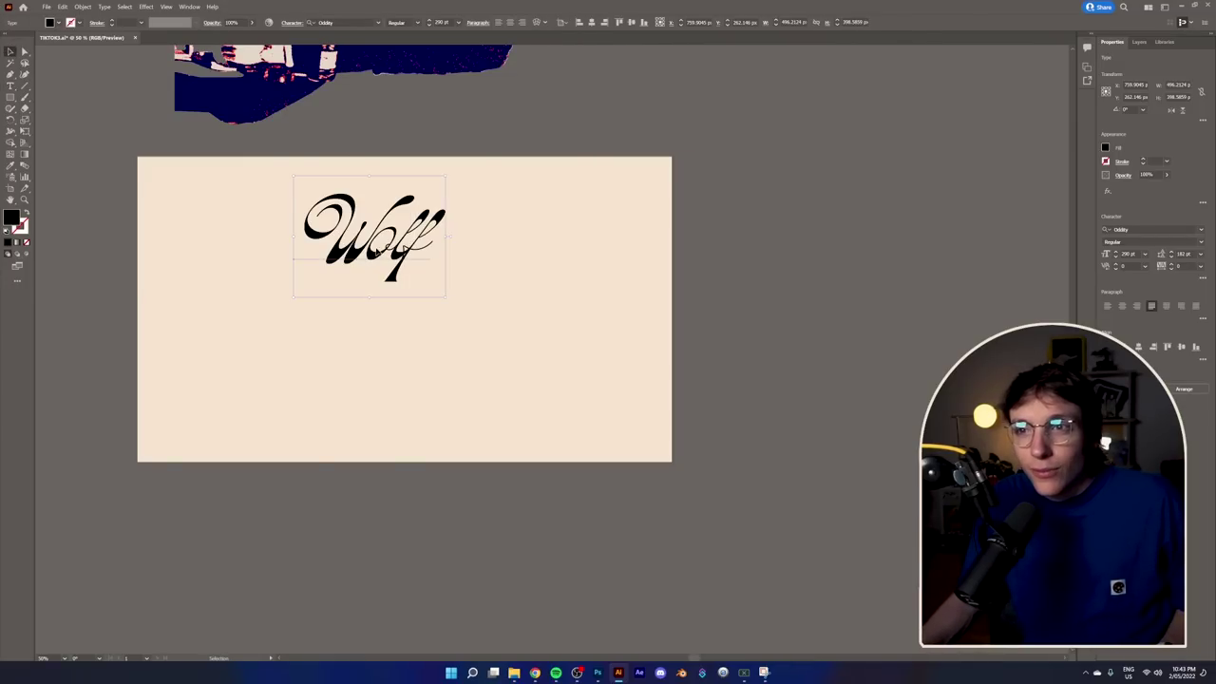
drag(404, 248, 499, 286)
drag(391, 301, 343, 369)
double_click(344, 370)
key(ctrl+a)
text(Ch)
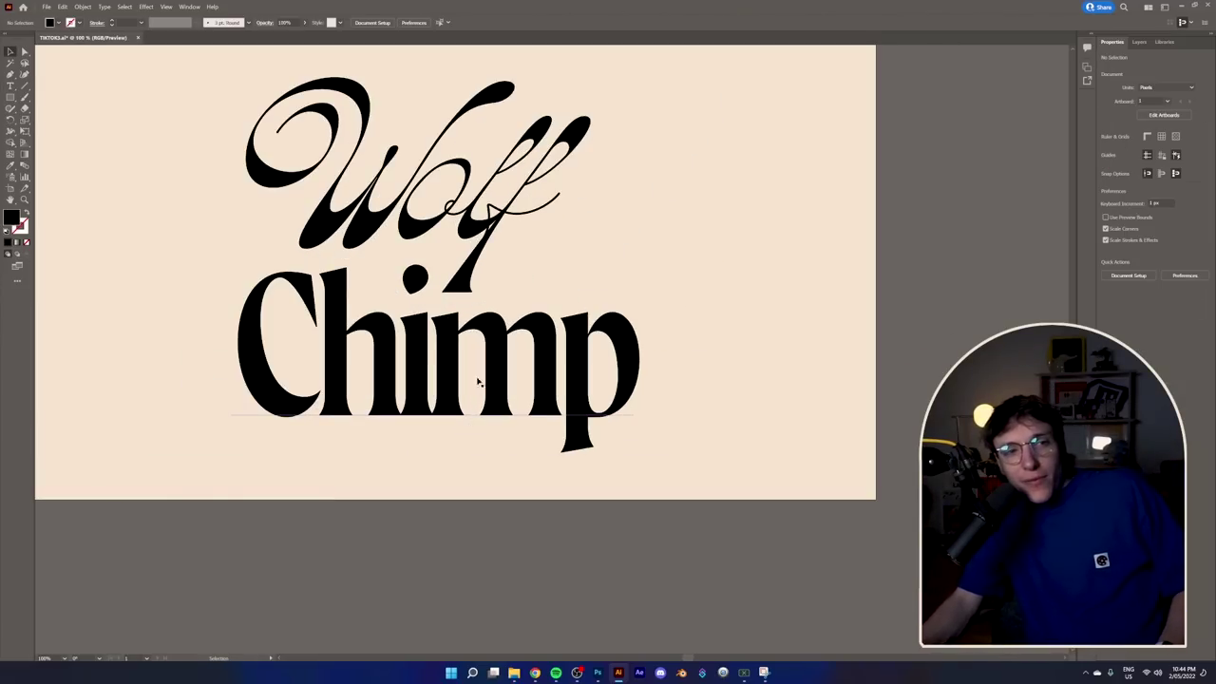
Step: Shift "Wolf" left so its last letter tucks against the C of "Chimp" in a staggered lockup
scroll(477, 383, down, 2)
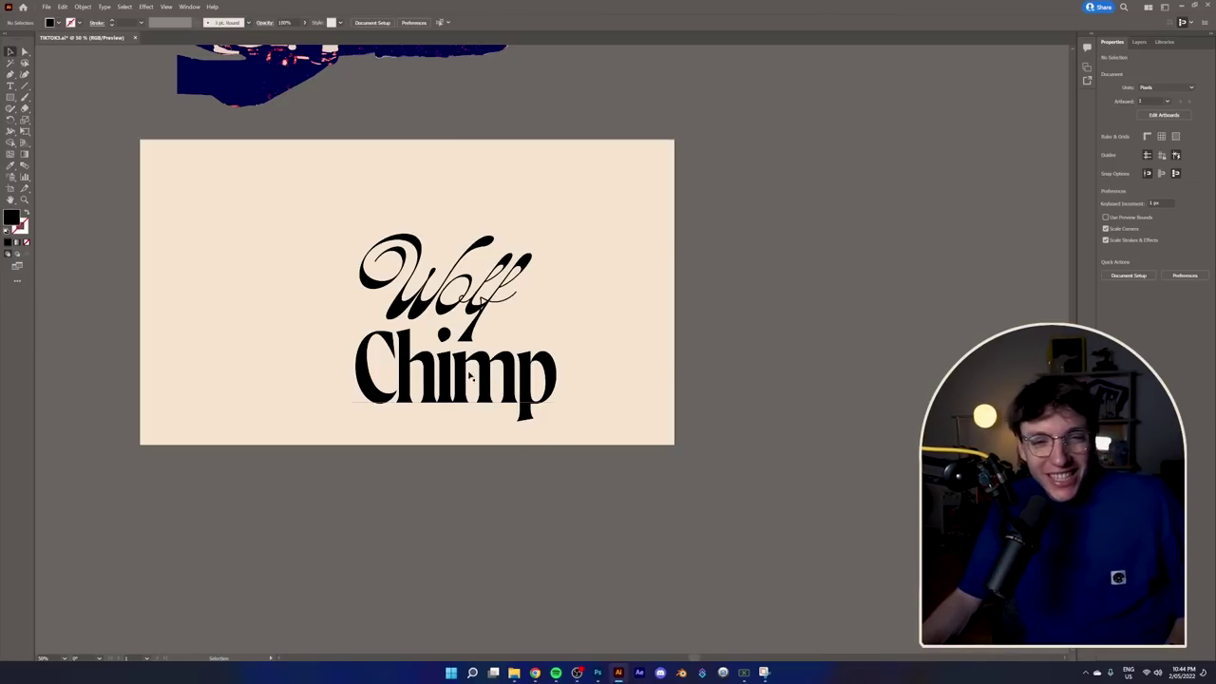
drag(475, 271, 472, 268)
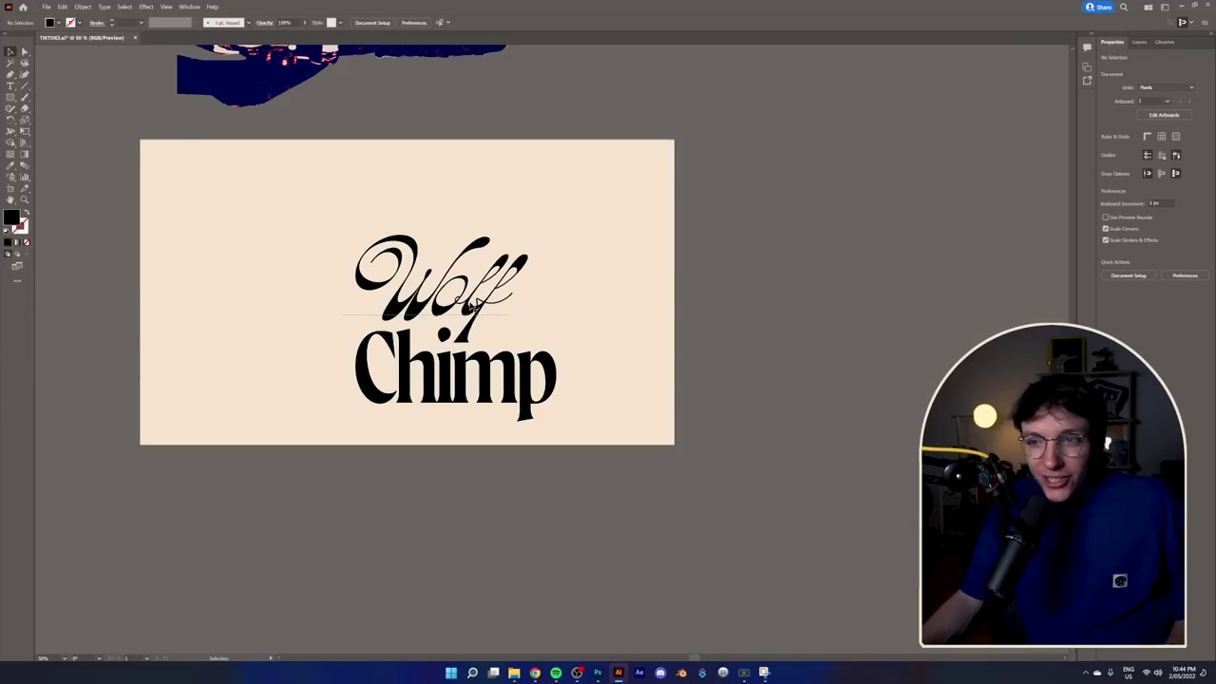
drag(474, 302, 355, 342)
click(450, 273)
scroll(378, 355, up, 1)
click(503, 311)
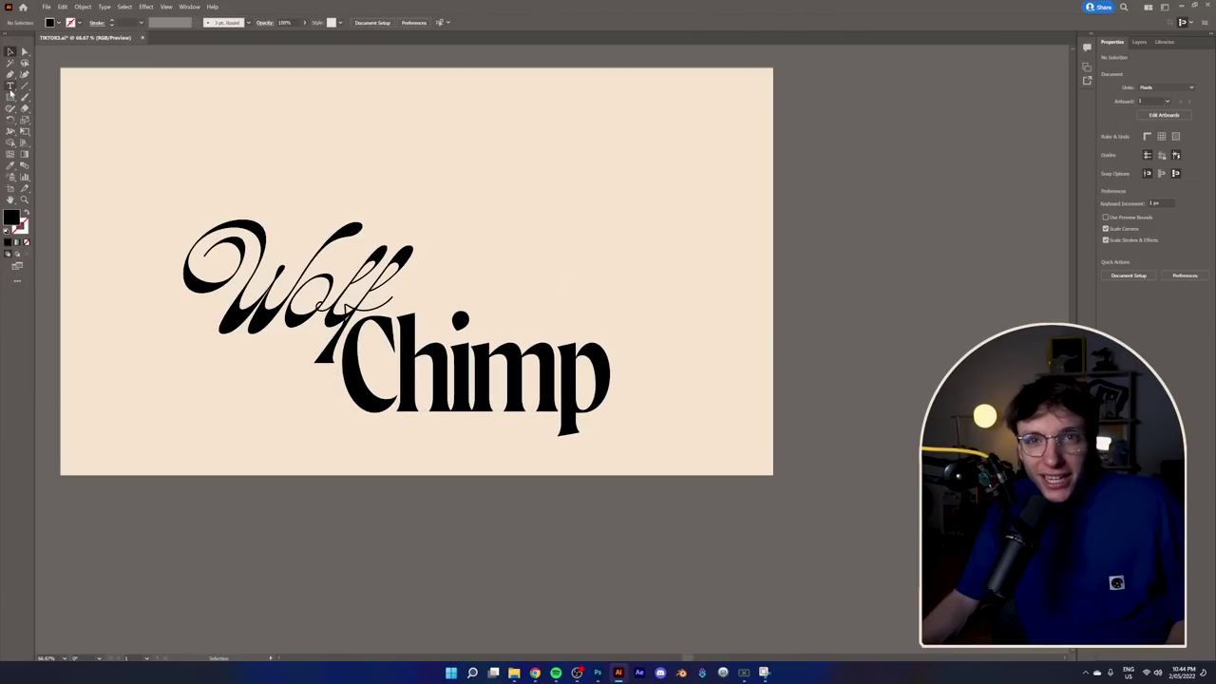
Step: Add the text "do a" above "Wolf" and set it in Neue Montreal Medium
click(10, 87)
click(206, 125)
text(do)
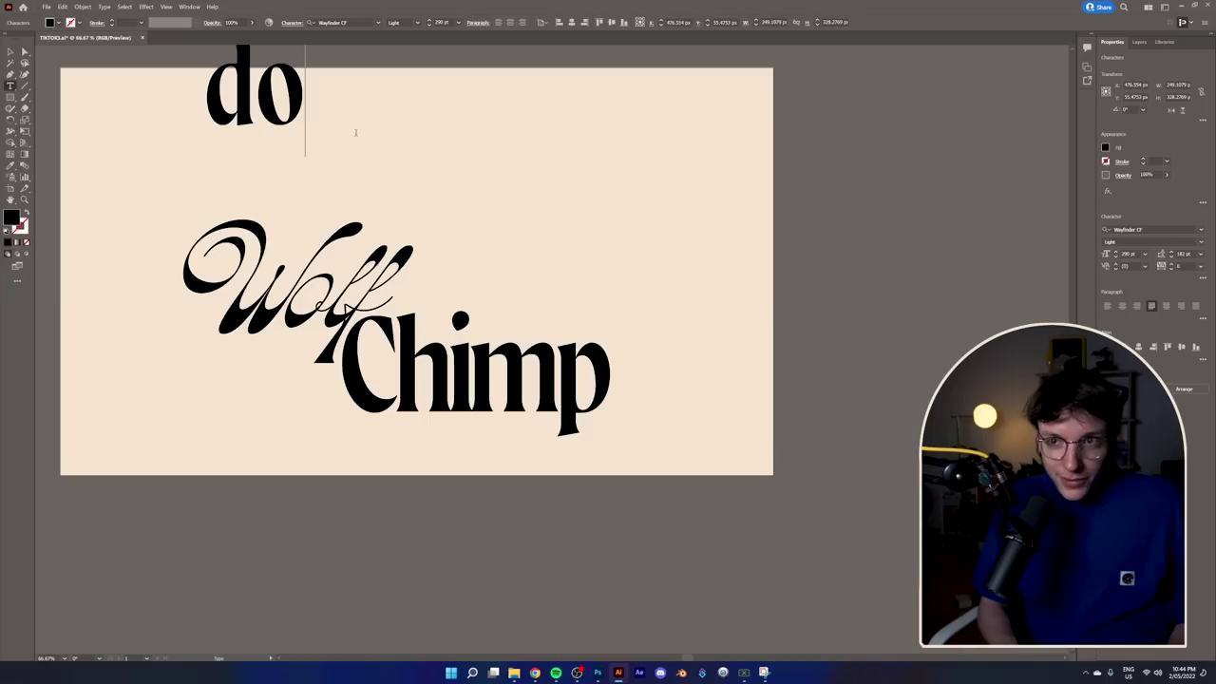
text( a)
key(ctrl+a)
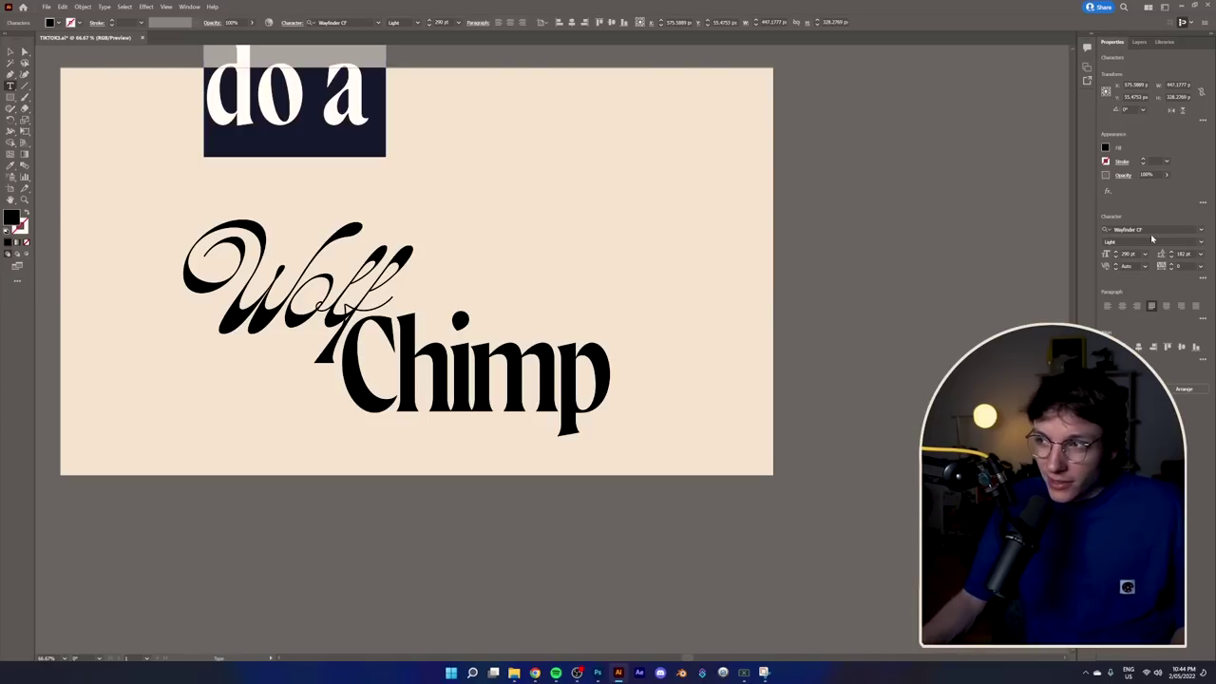
click(1147, 225)
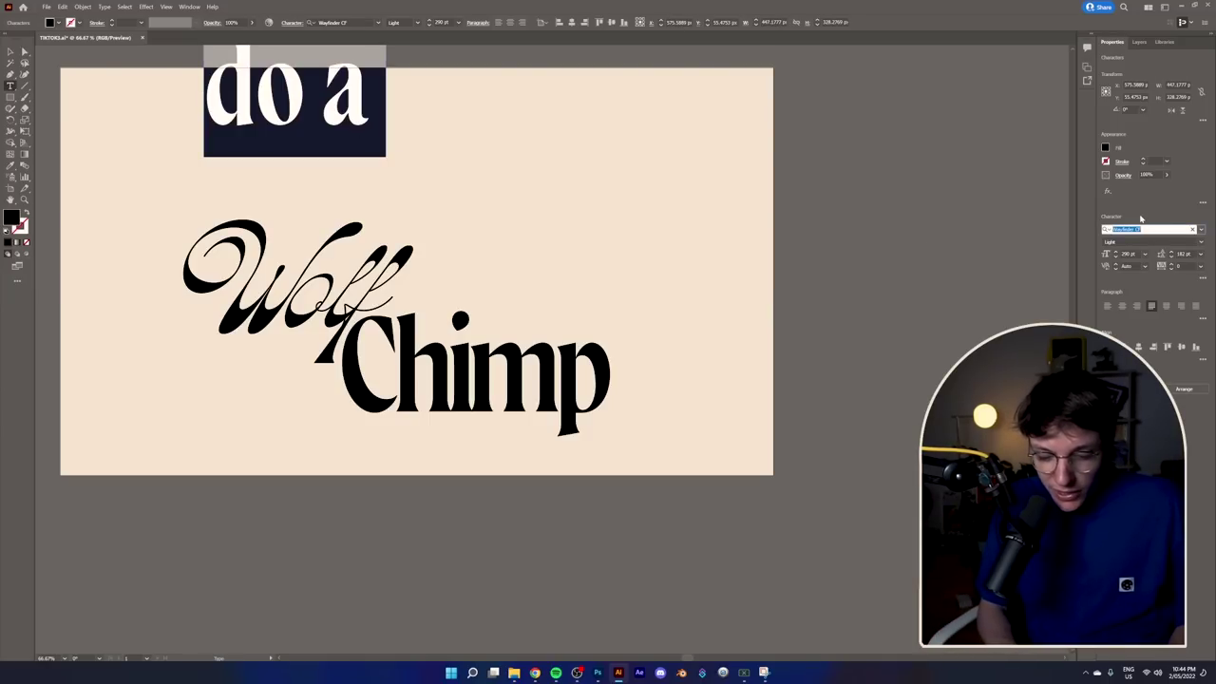
text(neue mont)
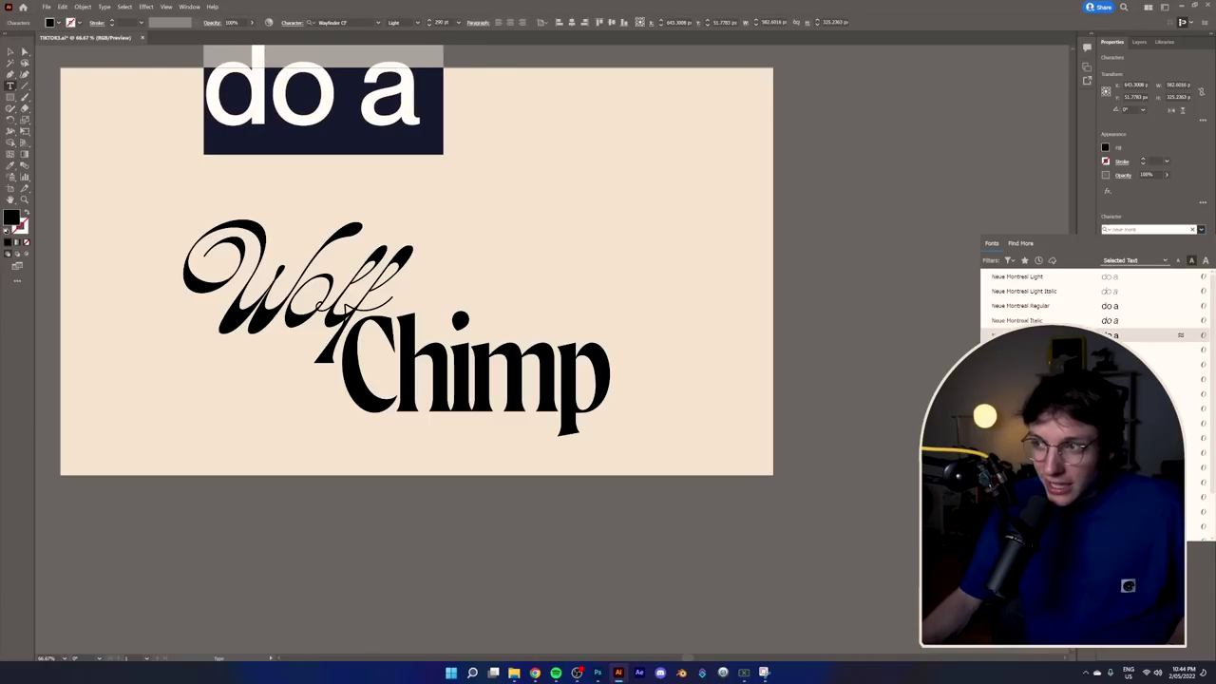
click(1140, 334)
click(9, 53)
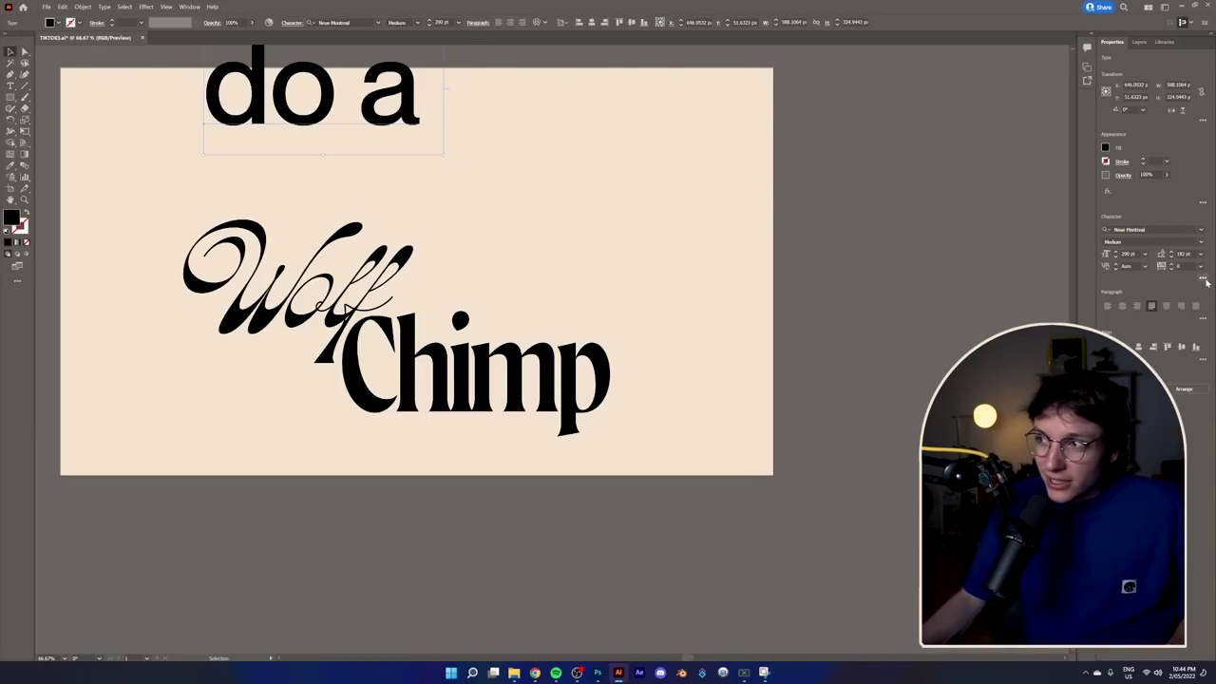
Step: Set "do a" to all caps, shrink it to about 60 pt and place it above the end of "Wolf"
click(1203, 277)
click(1107, 376)
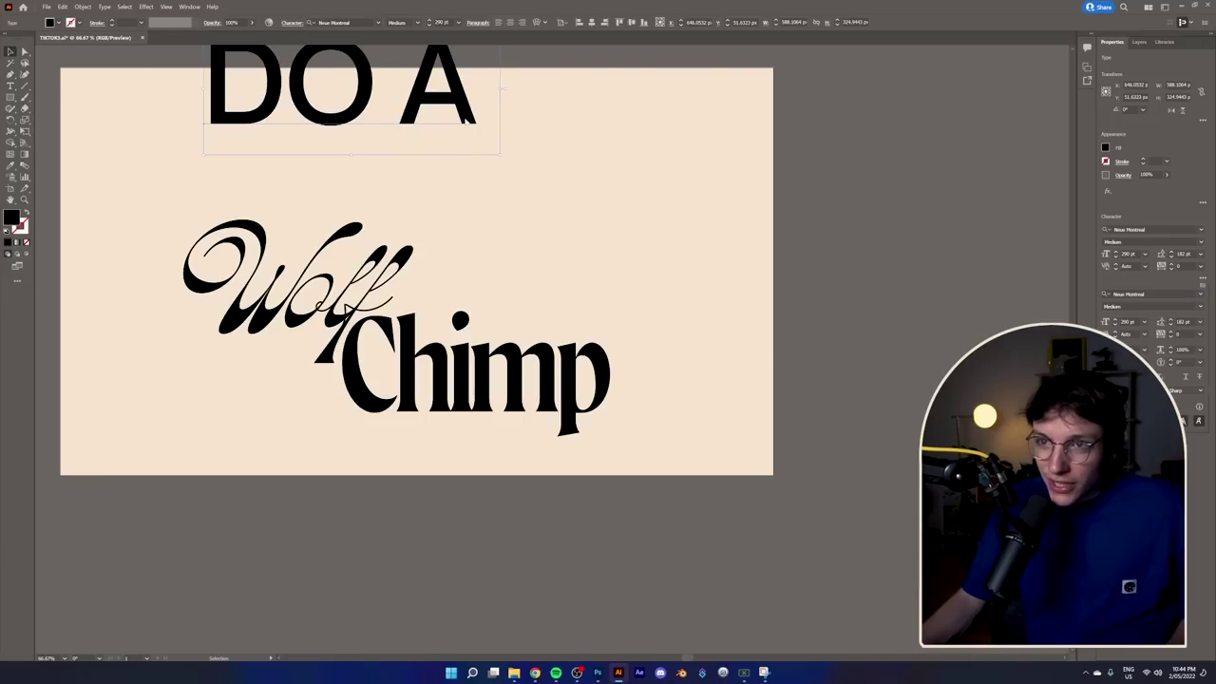
click(556, 201)
drag(472, 119, 429, 224)
key(ctrl+shift+a)
Step: Duplicate "DO A", change the copy to "AS A" and place it beneath "Wolf", just before the C of "Chimp"
drag(462, 309, 447, 312)
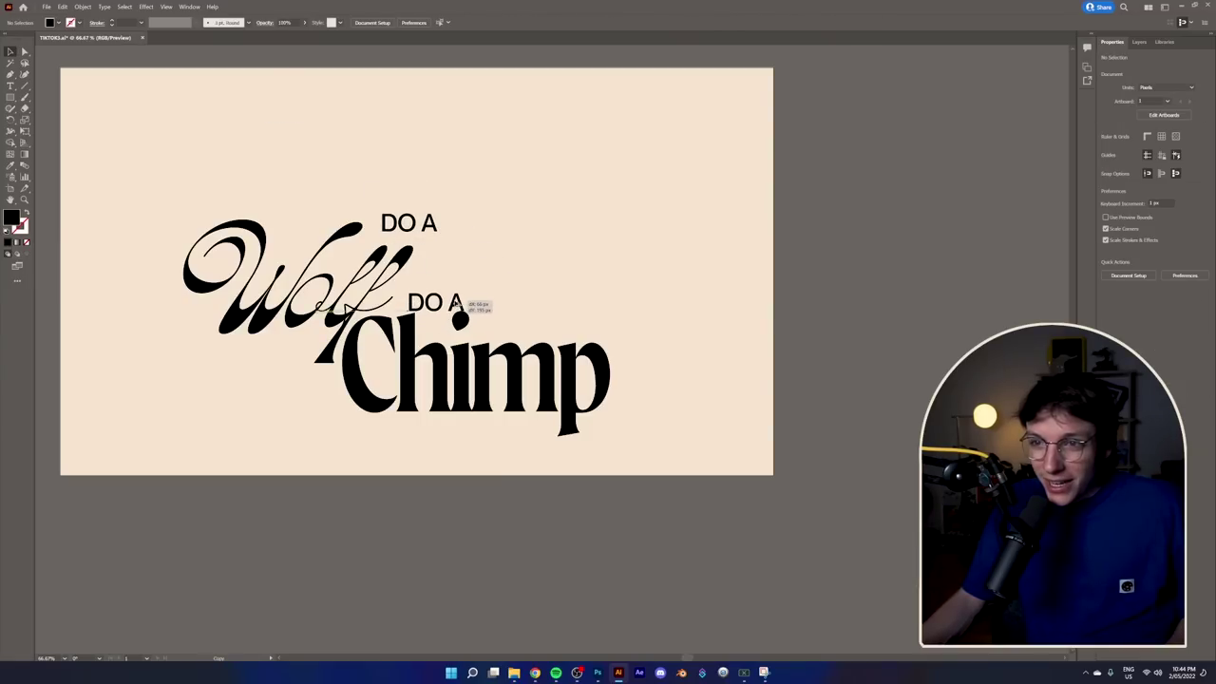
double_click(440, 306)
key(ctrl+a)
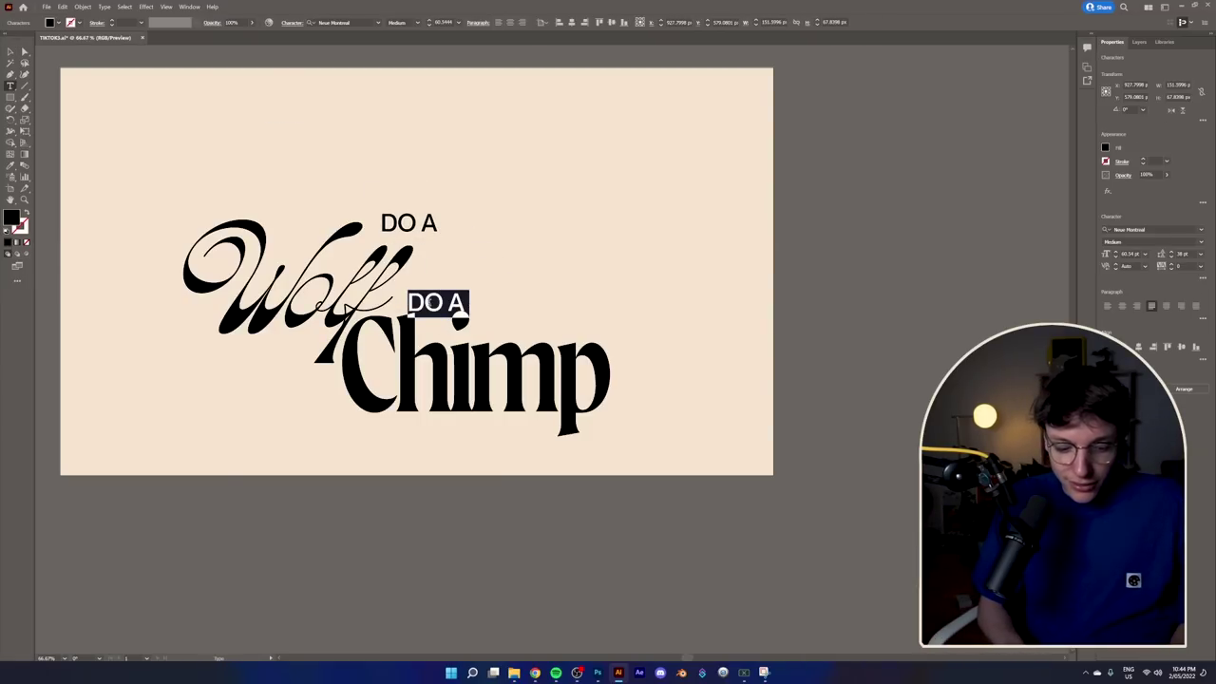
text(AS A)
click(12, 50)
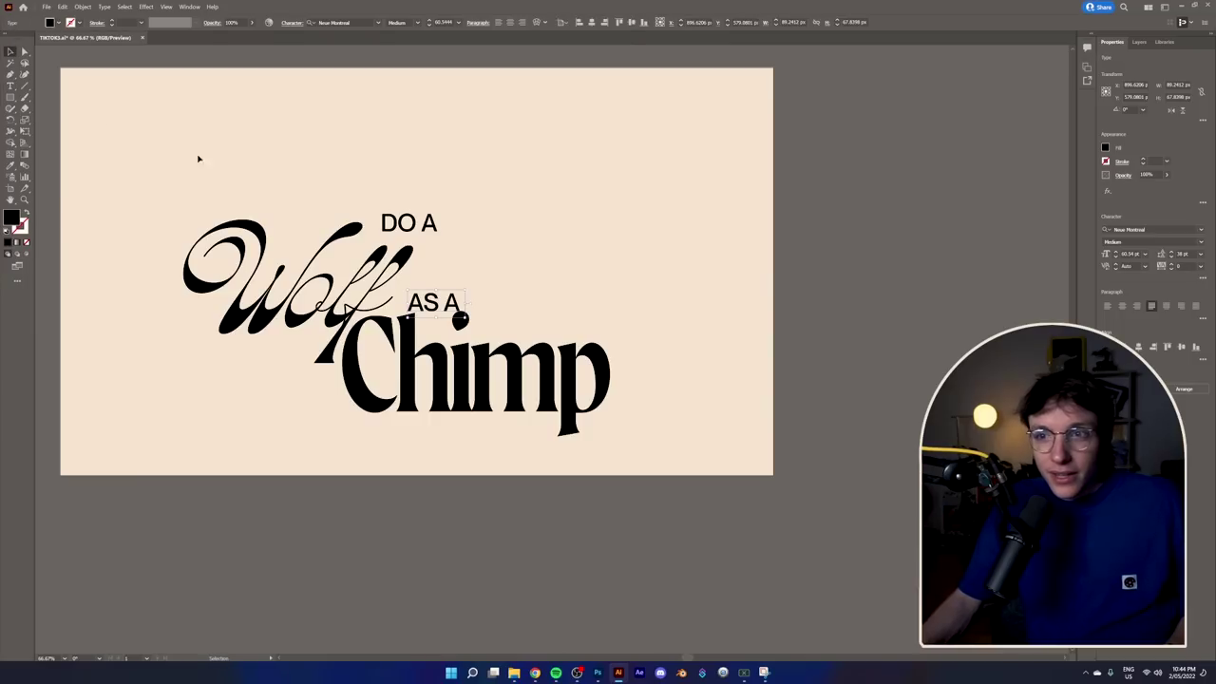
drag(449, 310, 292, 356)
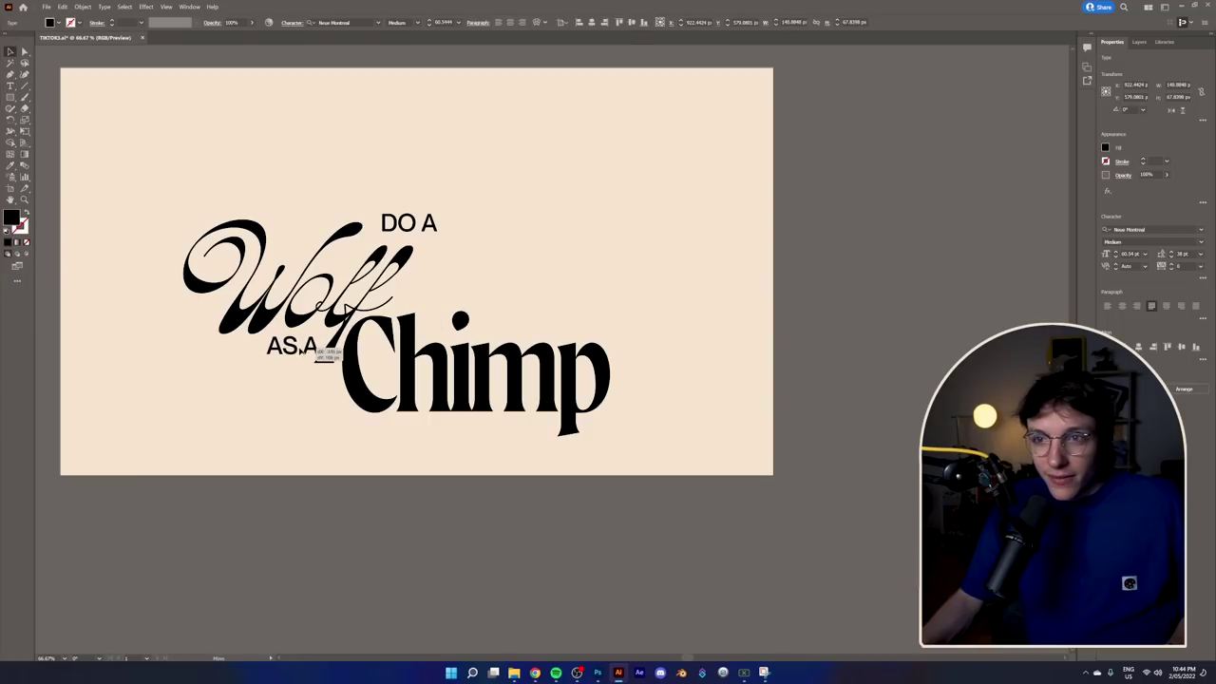
click(300, 411)
scroll(604, 318, down, 2)
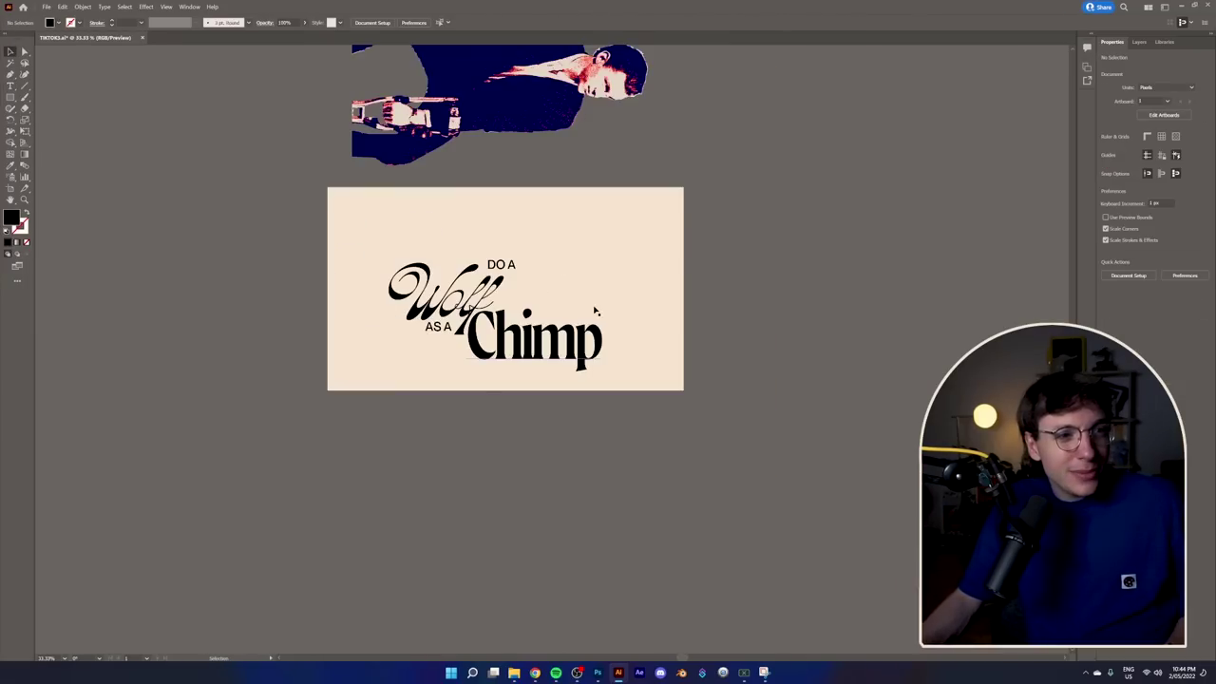
Step: Move "AS A" into the gap after "Wolf" above "Chimp", and try "DO A" before and above "Wolf"
scroll(598, 306, up, 1)
drag(397, 231, 289, 324)
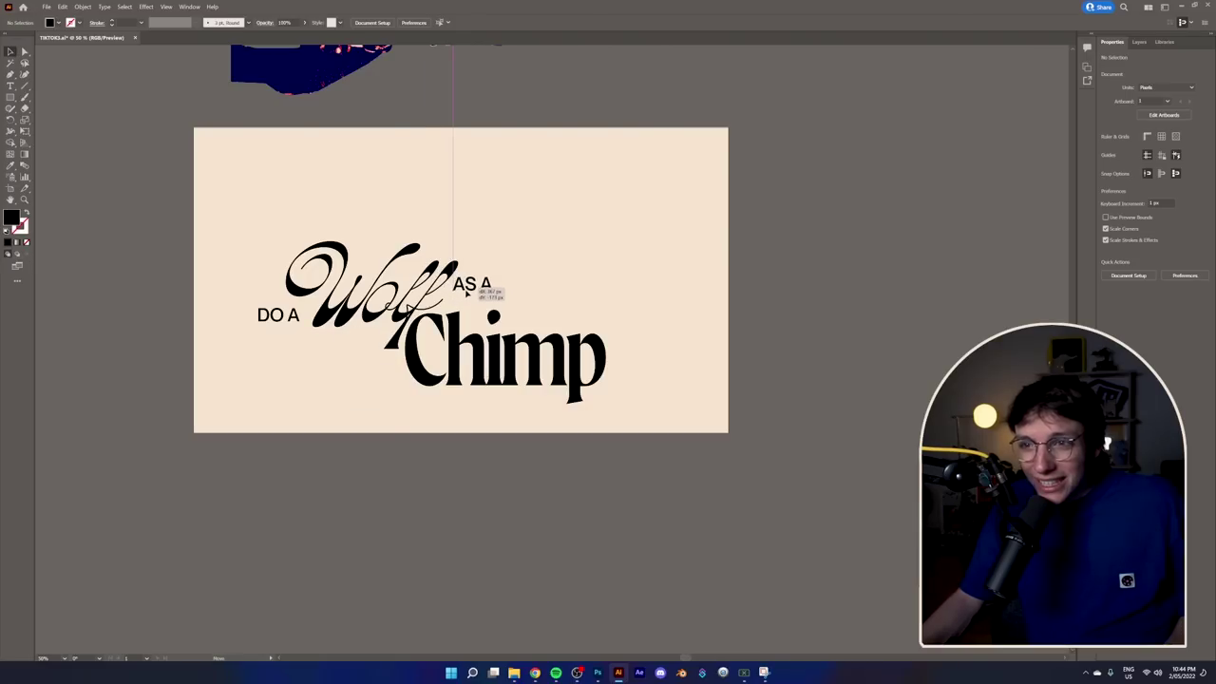
drag(466, 298, 466, 300)
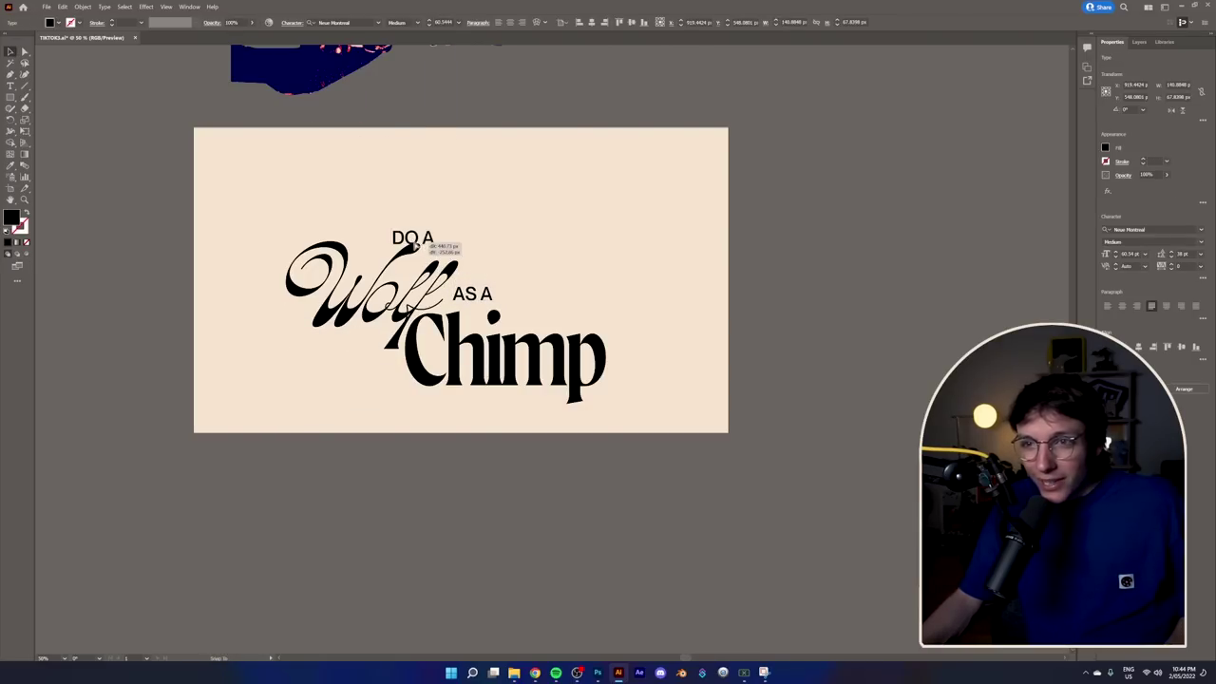
drag(416, 245, 458, 250)
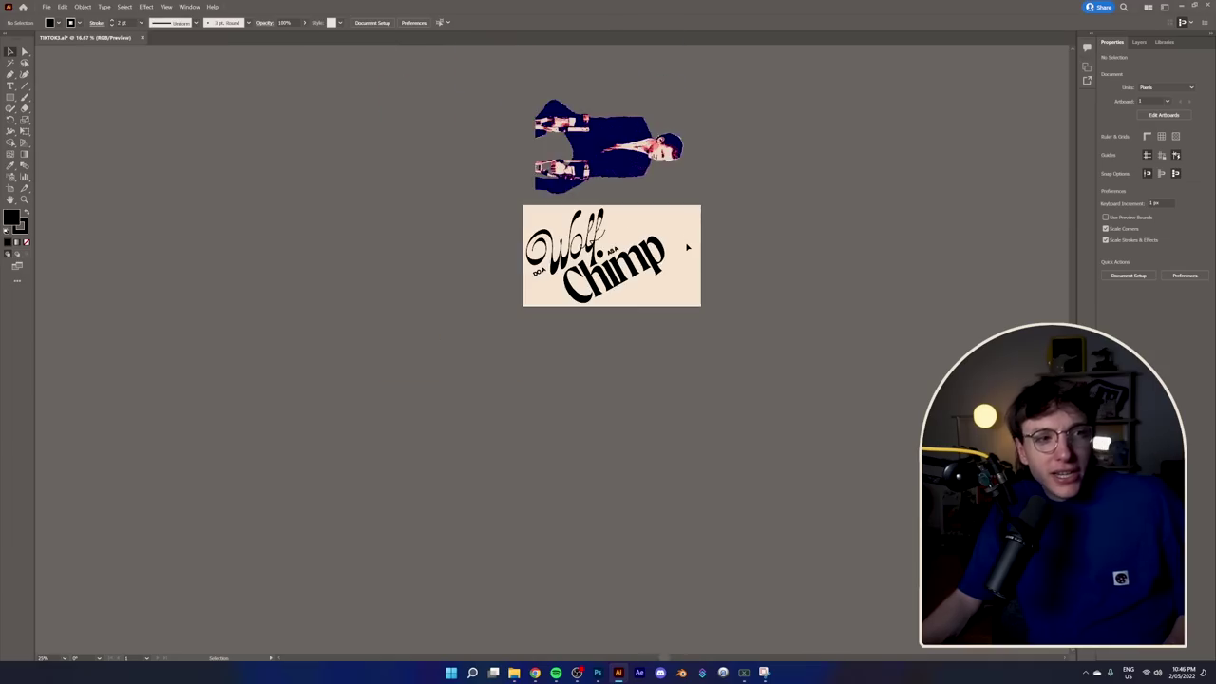
Step: Tighten the kerning between the m and p of "Chimp" to -20
scroll(531, 287, up, 4)
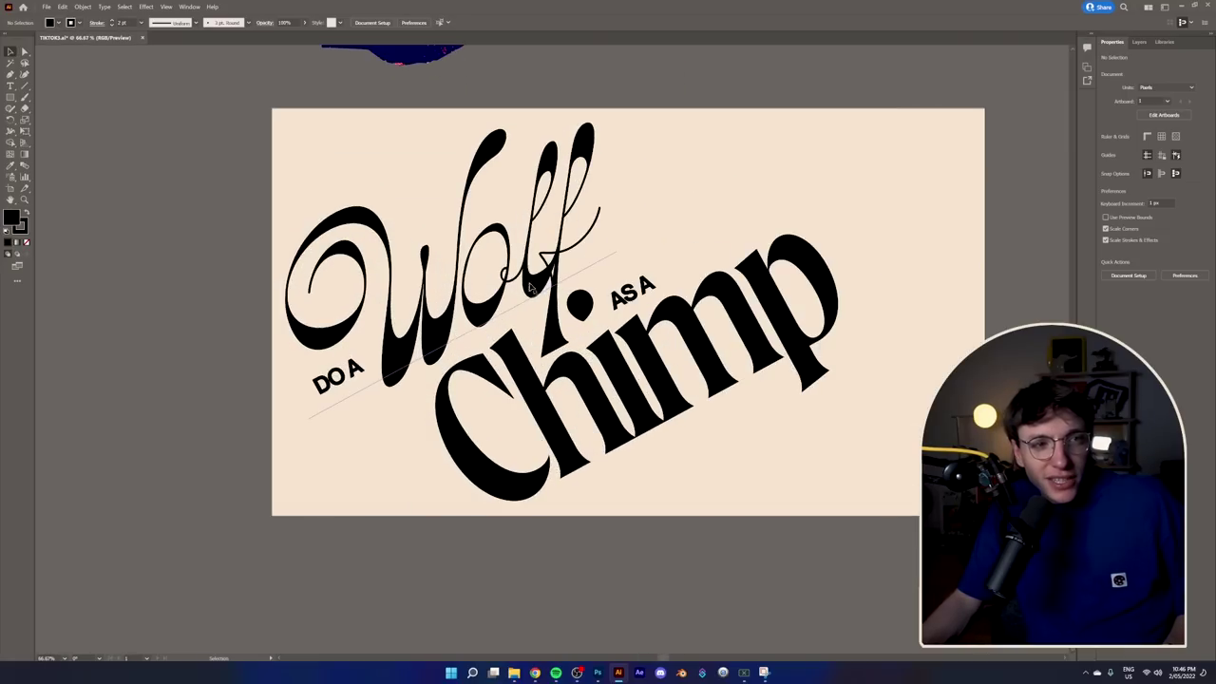
scroll(531, 288, down, 2)
scroll(530, 288, right, 1)
scroll(530, 288, up, 2)
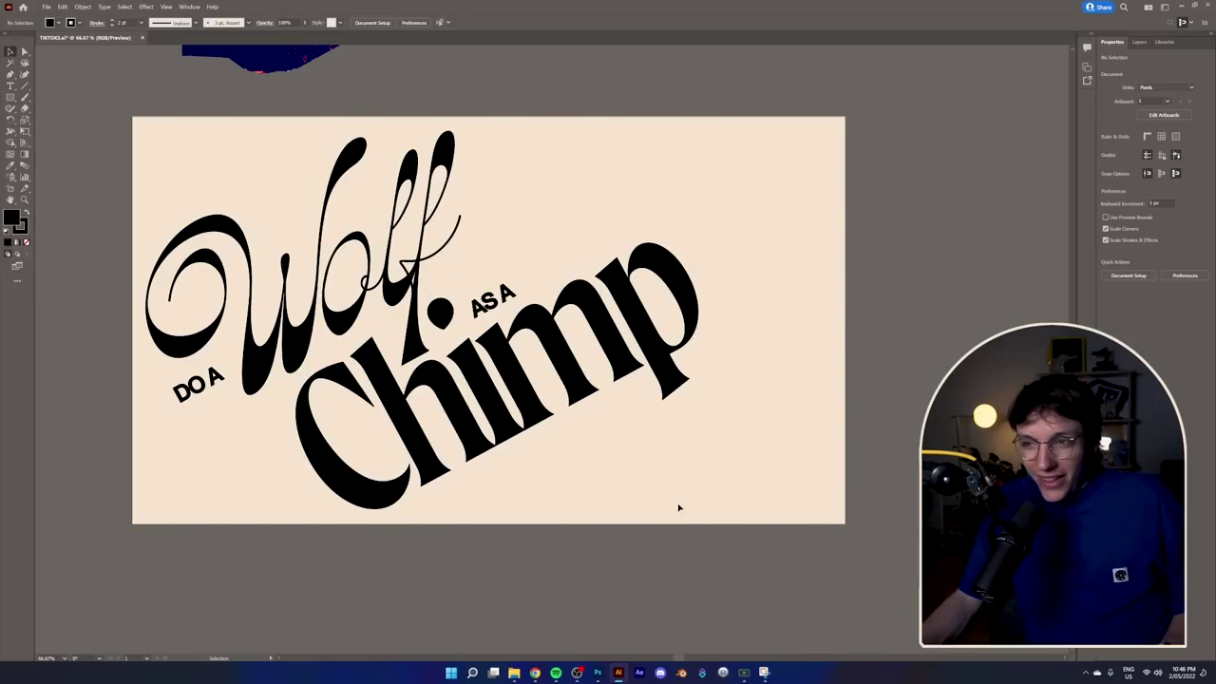
click(624, 313)
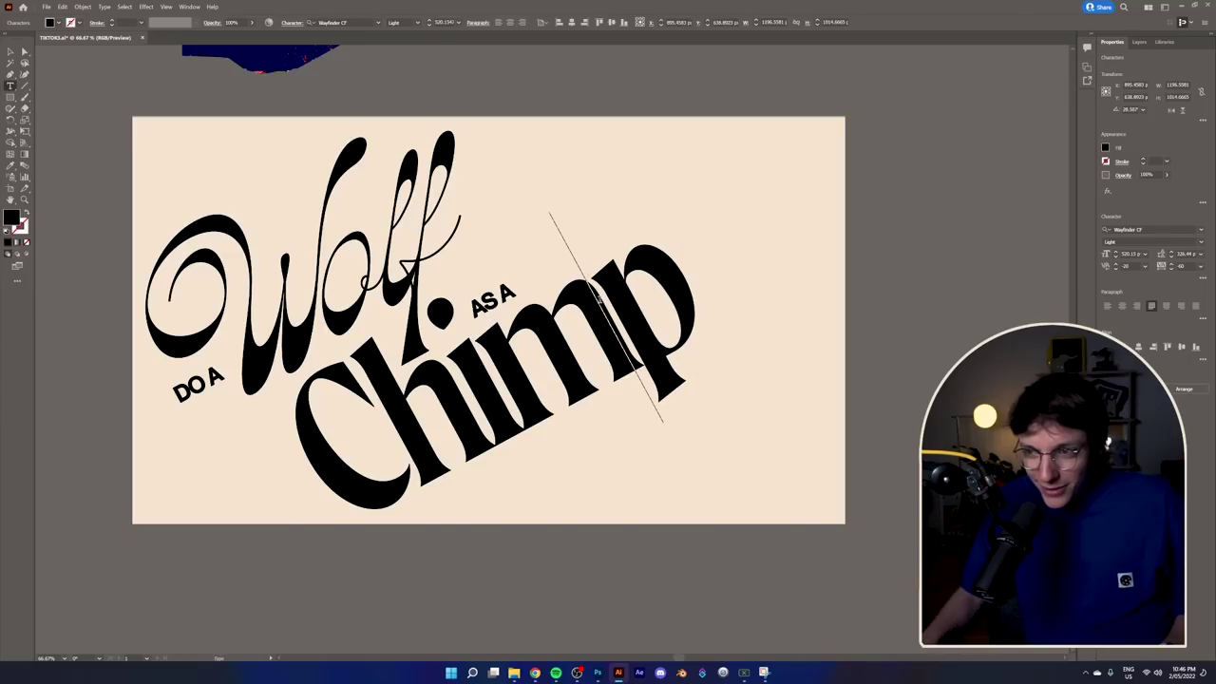
click(8, 54)
click(725, 226)
Step: Move the suited-man cutout from above the artboard to overlap its upper-right corner
scroll(713, 321, down, 1)
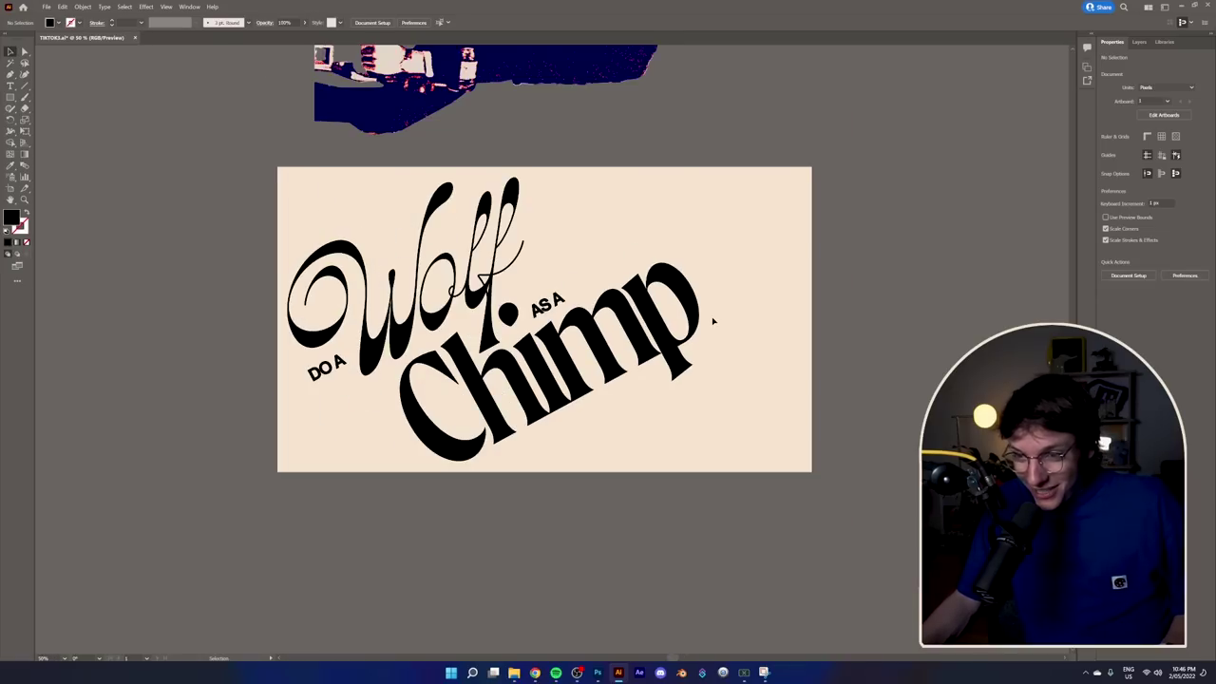
scroll(713, 321, up, 1)
scroll(713, 321, down, 2)
scroll(895, 270, up, 1)
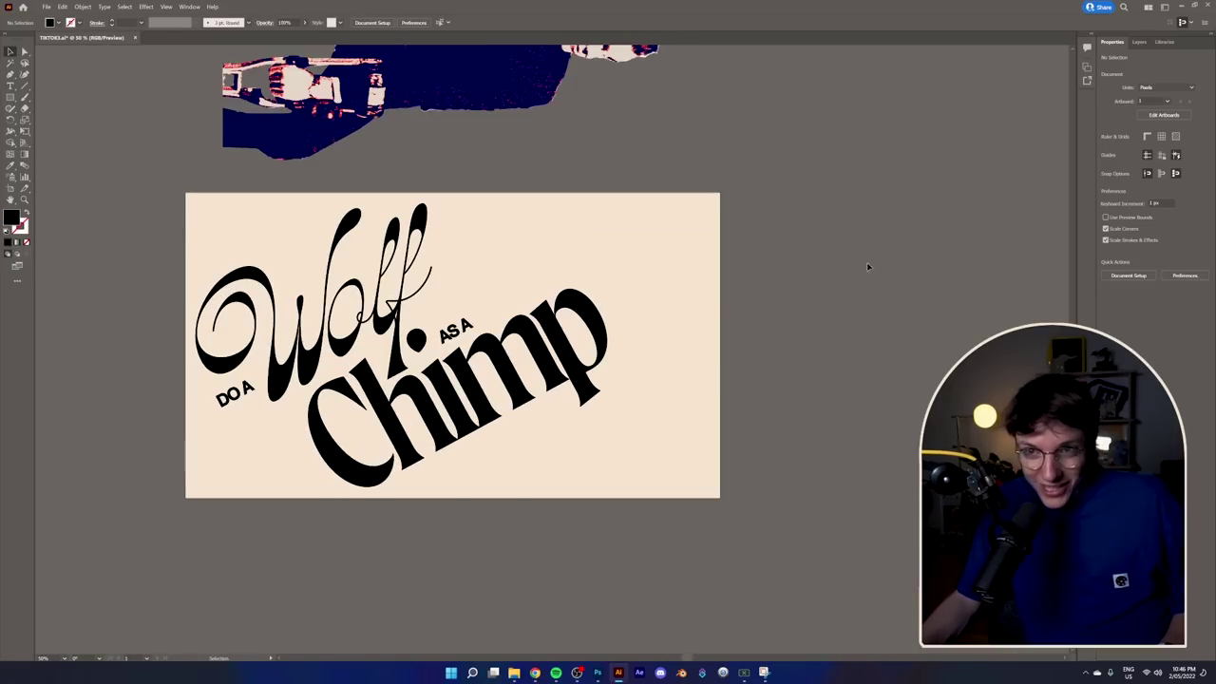
drag(474, 87, 921, 207)
click(791, 422)
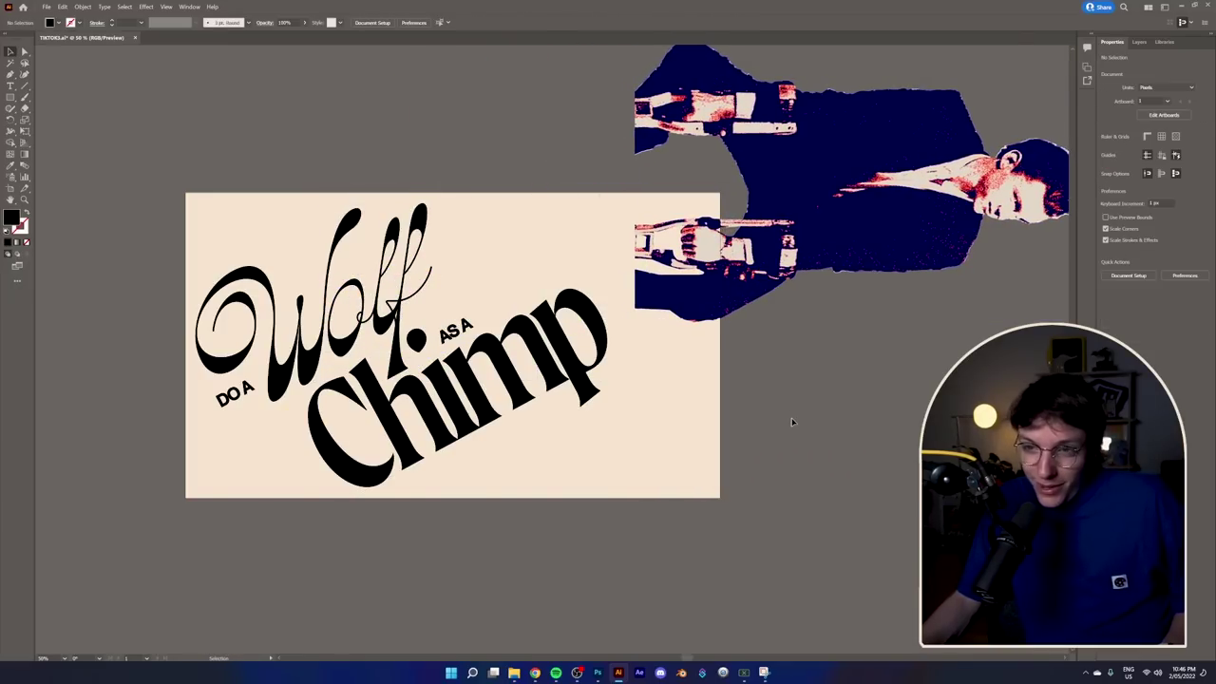
click(226, 404)
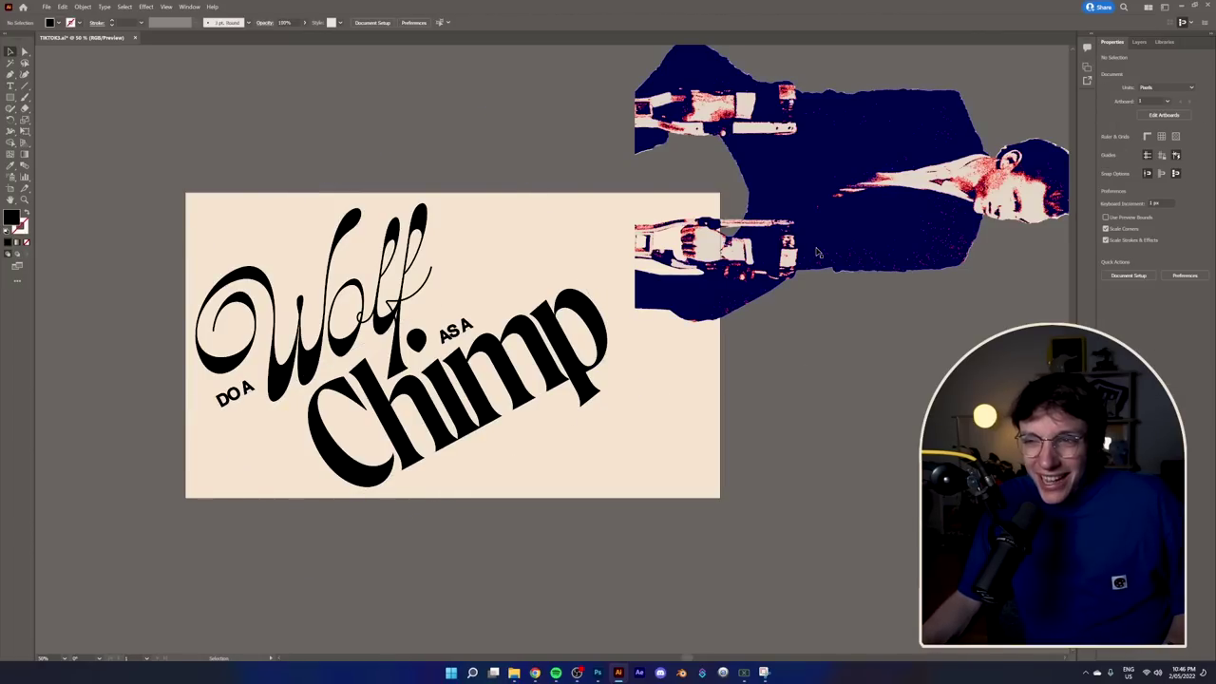
Step: Bring the suited man over the artboard and rotate him 90 degrees so he sits upright
mouse_move(816, 251)
mouse_down()
mouse_move(706, 285)
mouse_move(724, 186)
mouse_move(558, 321)
mouse_up()
click(825, 332)
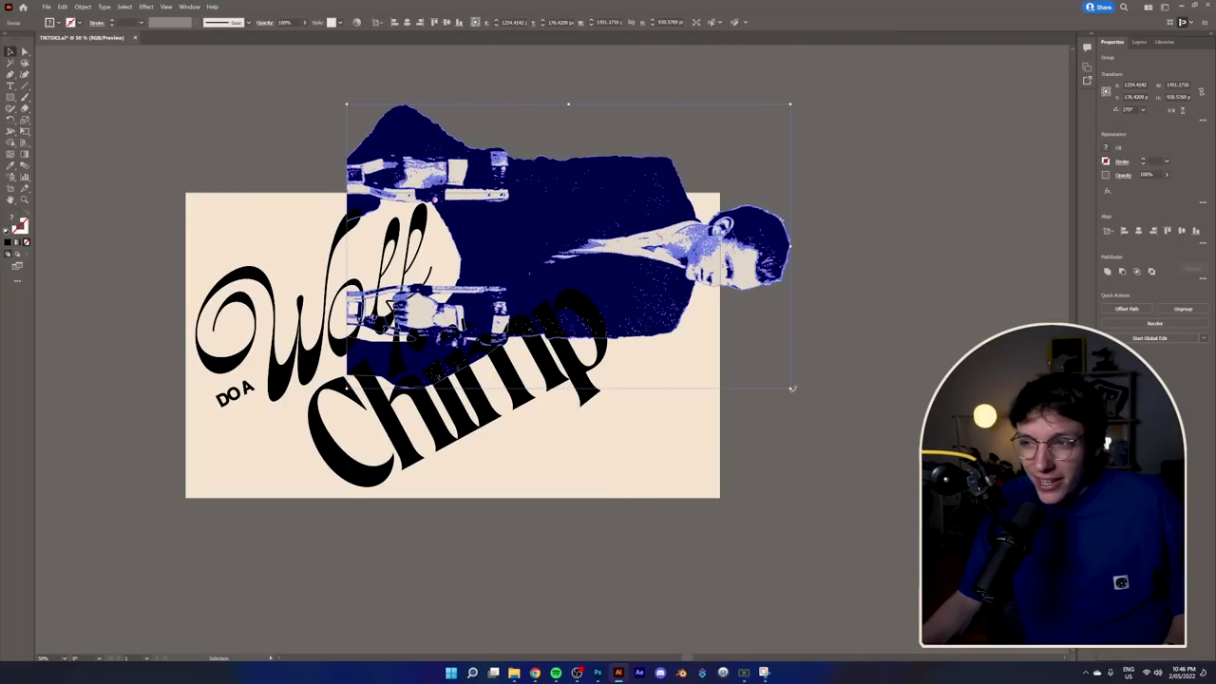
drag(793, 388, 630, 85)
drag(598, 157, 617, 294)
Step: Scale the suited man down to fit the artboard's height and place him near its right end, cropped at the bottom edge
scroll(661, 421, down, 4)
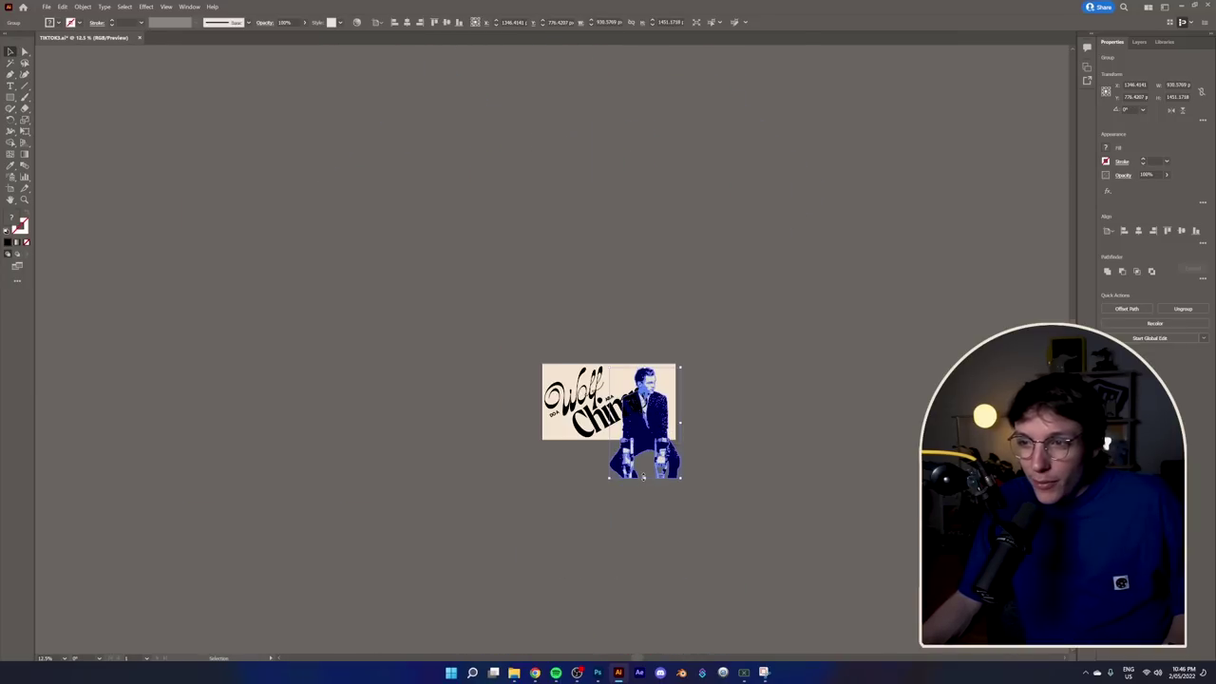
drag(645, 480, 644, 441)
click(743, 421)
scroll(663, 431, up, 5)
drag(617, 390, 665, 386)
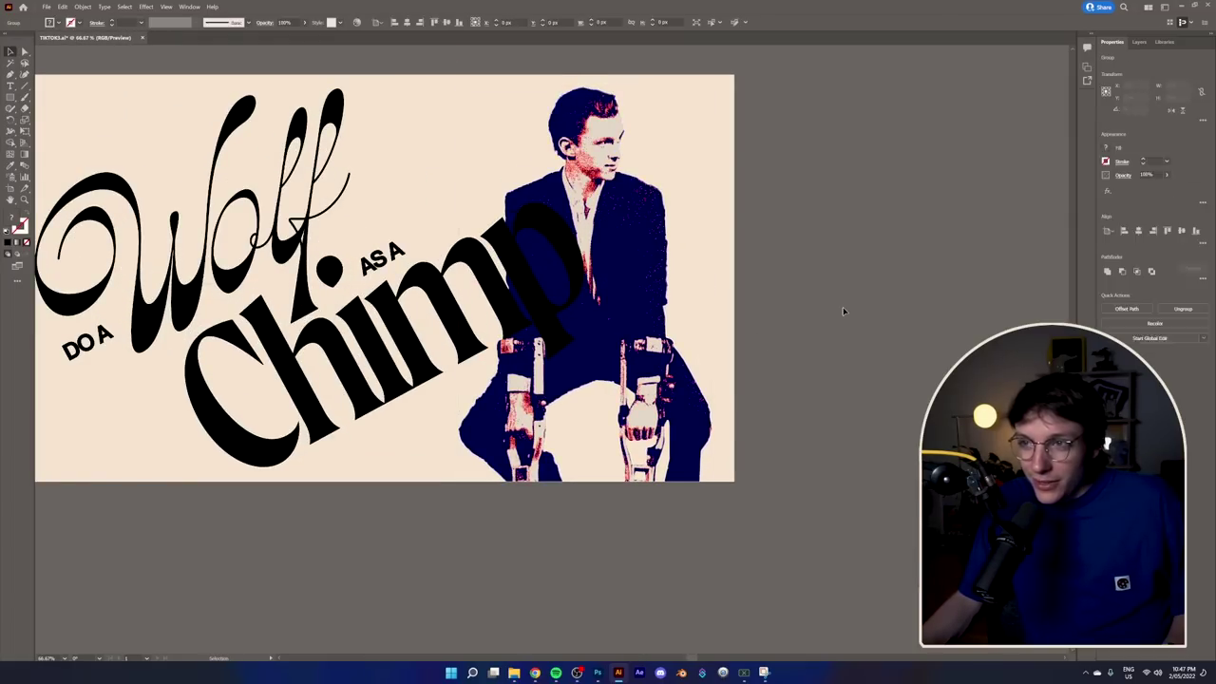
scroll(525, 316, down, 3)
scroll(528, 319, up, 3)
scroll(692, 307, down, 1)
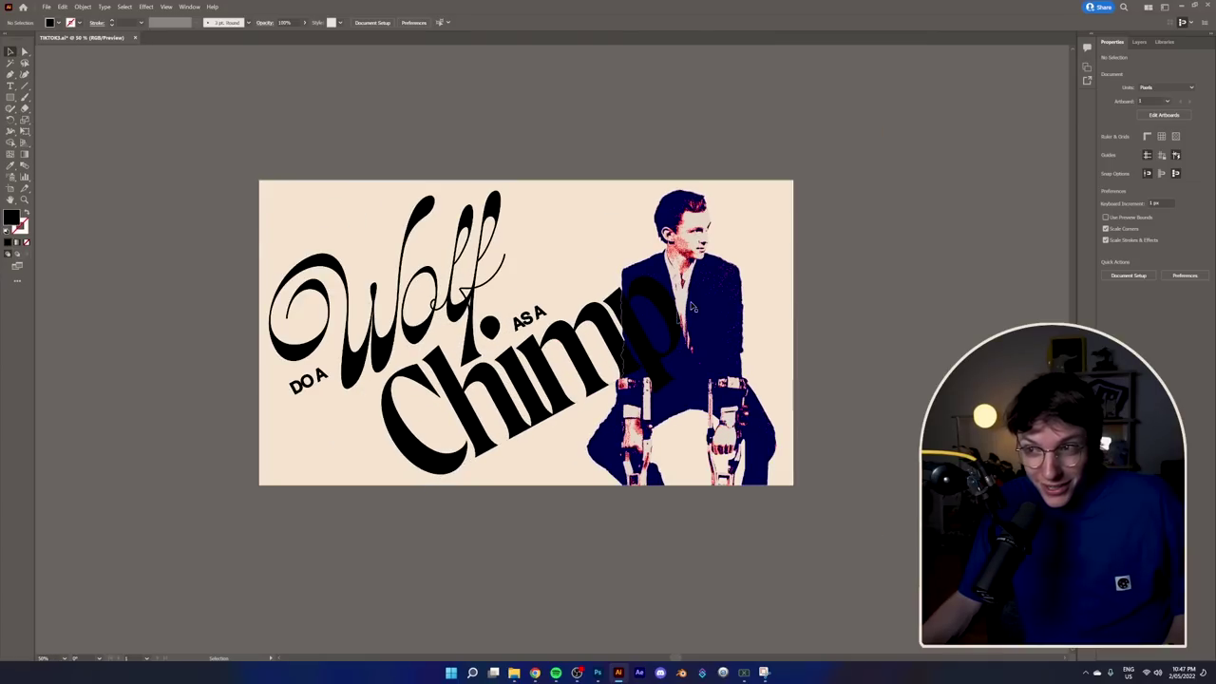
drag(722, 306, 418, 310)
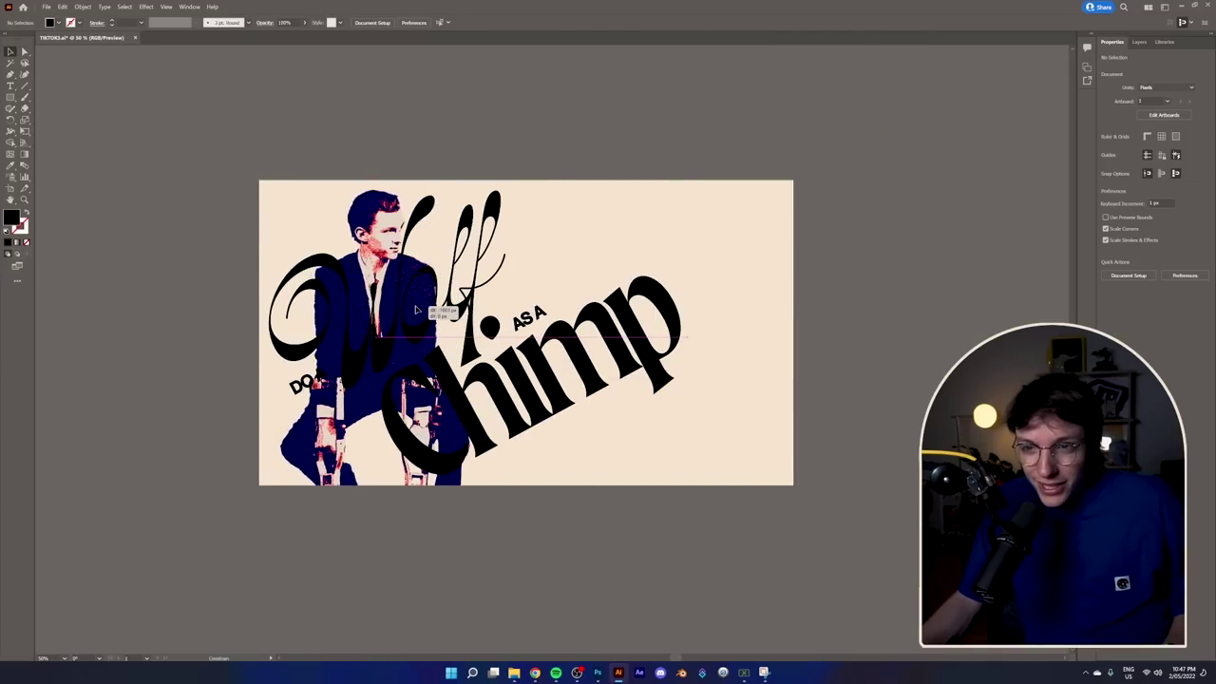
click(611, 326)
key(ctrl+2)
drag(381, 199, 156, 198)
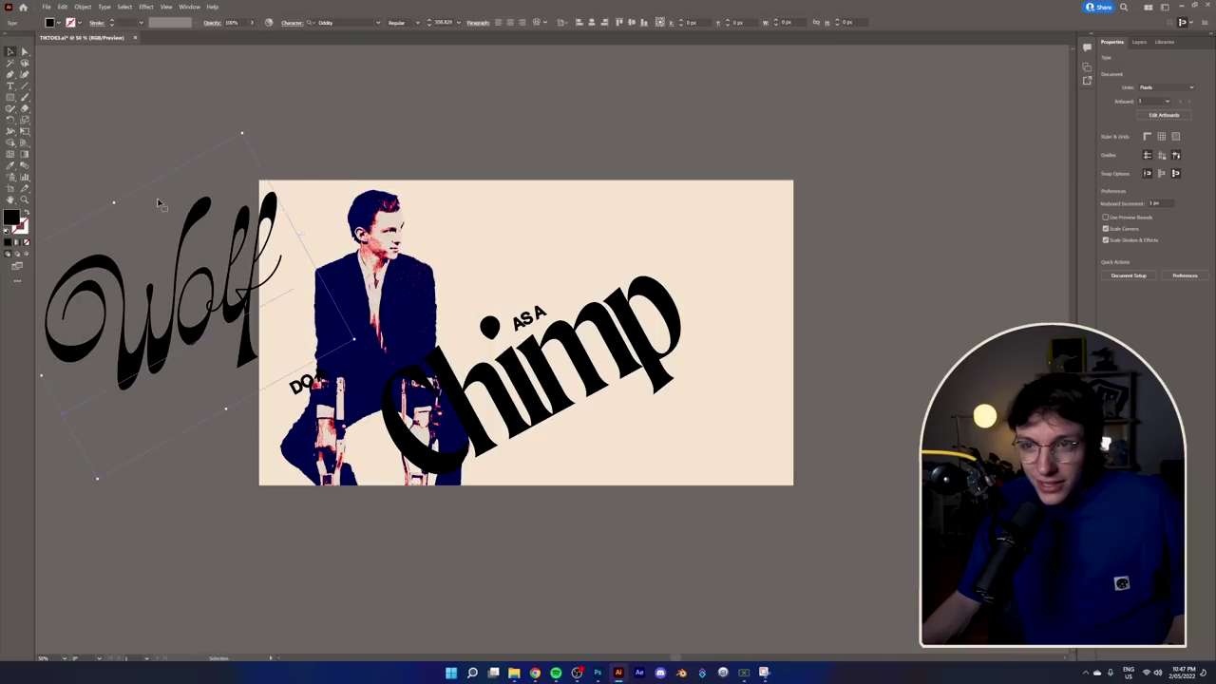
key(ctrl+z)
key(ctrl+z)
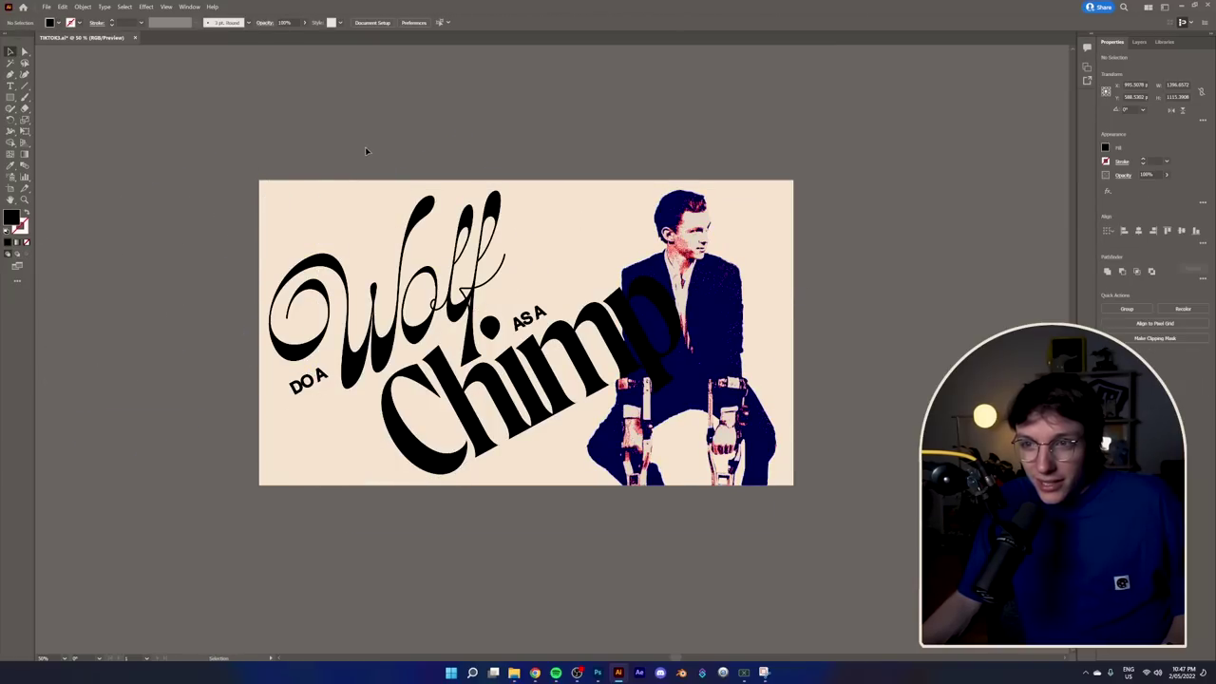
Step: Group the tilted lettering, move the suited man to the artboard's left side and shift the lettering right beside him
click(366, 149)
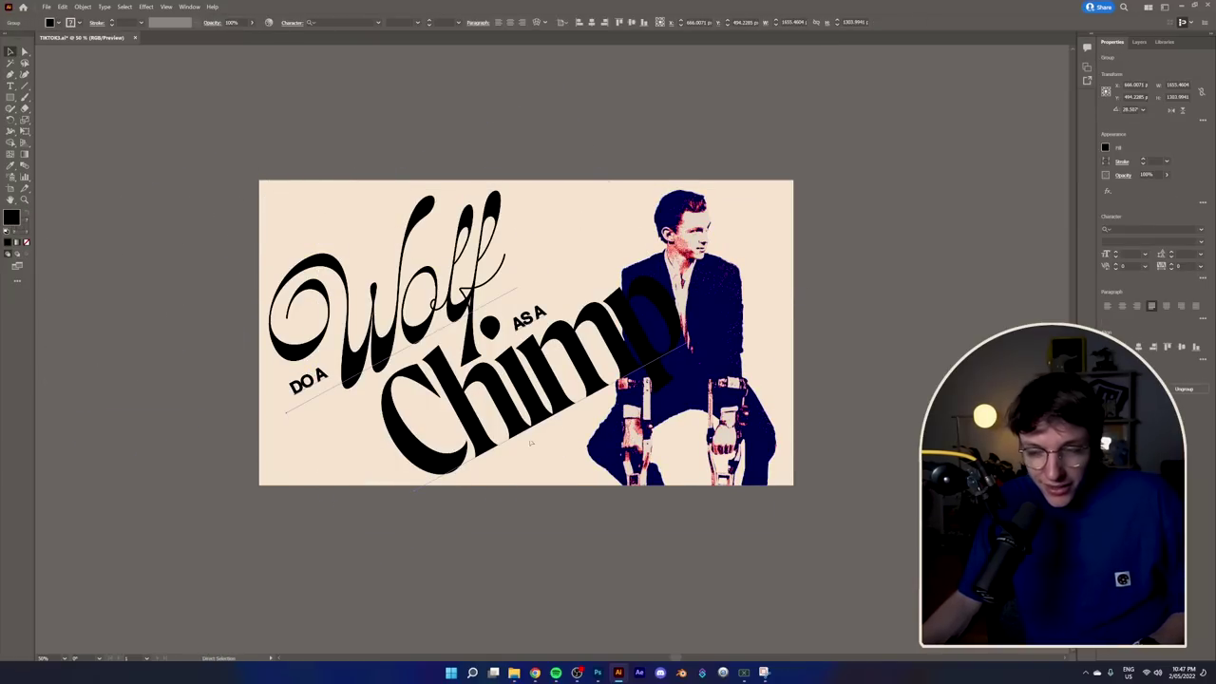
drag(716, 304, 407, 315)
drag(587, 344, 683, 347)
click(898, 278)
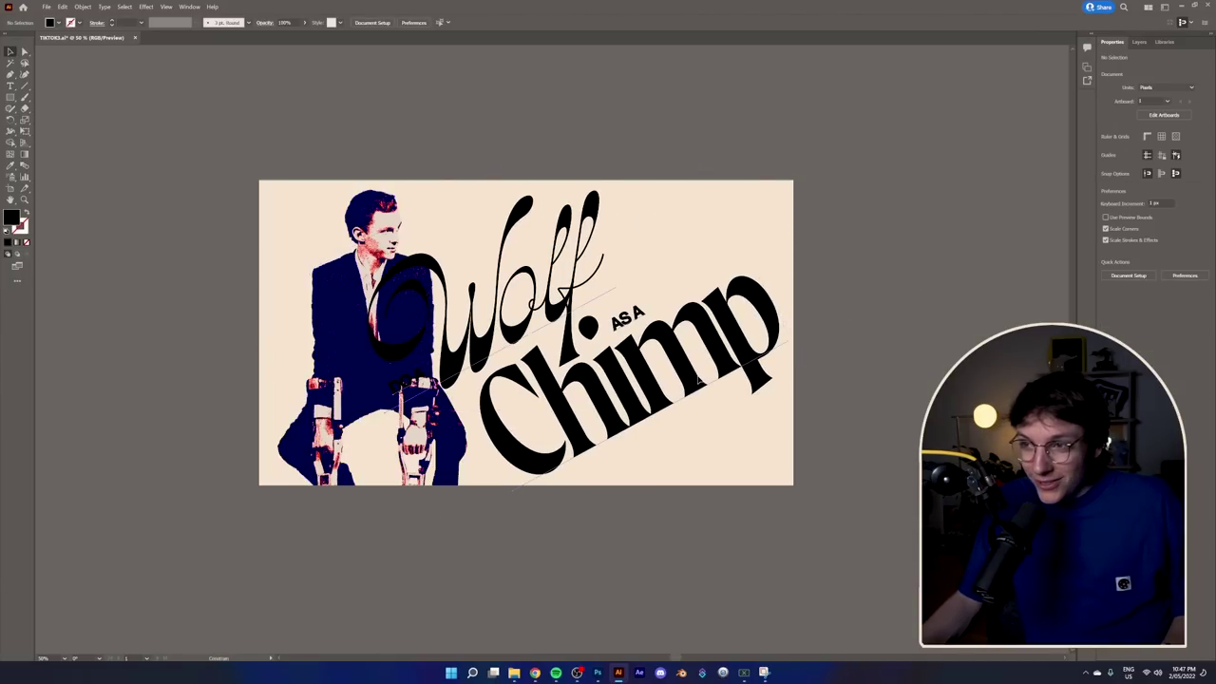
drag(699, 380, 738, 385)
click(904, 340)
click(856, 338)
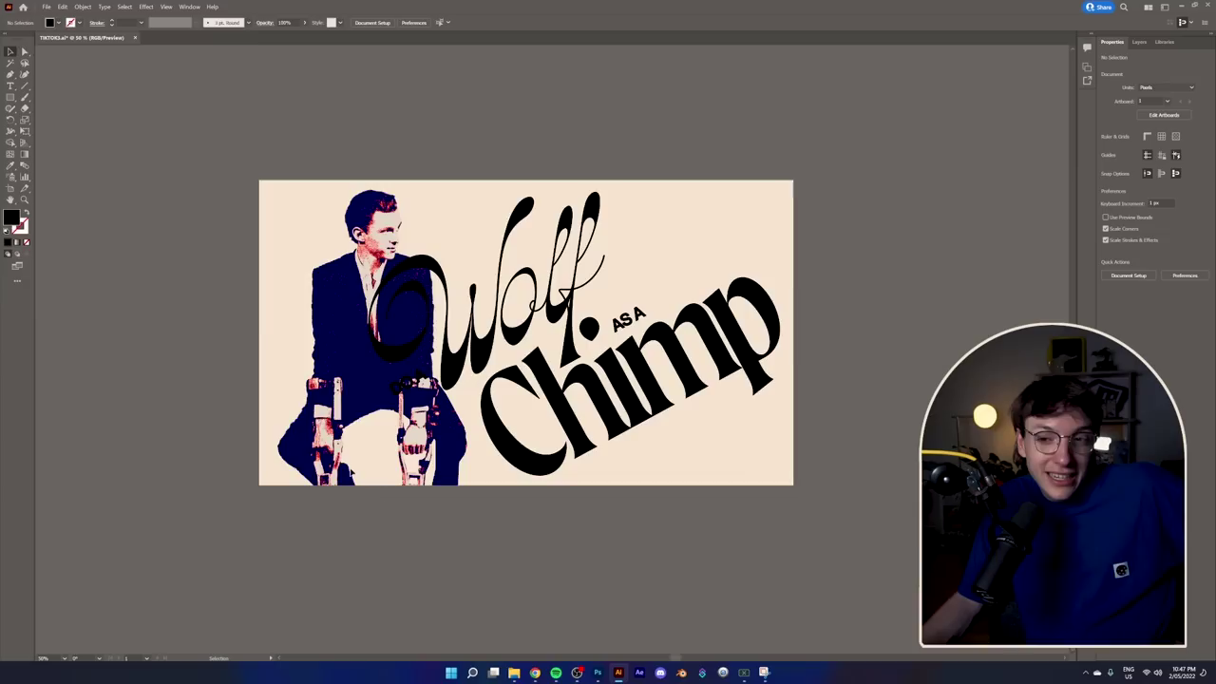
click(340, 462)
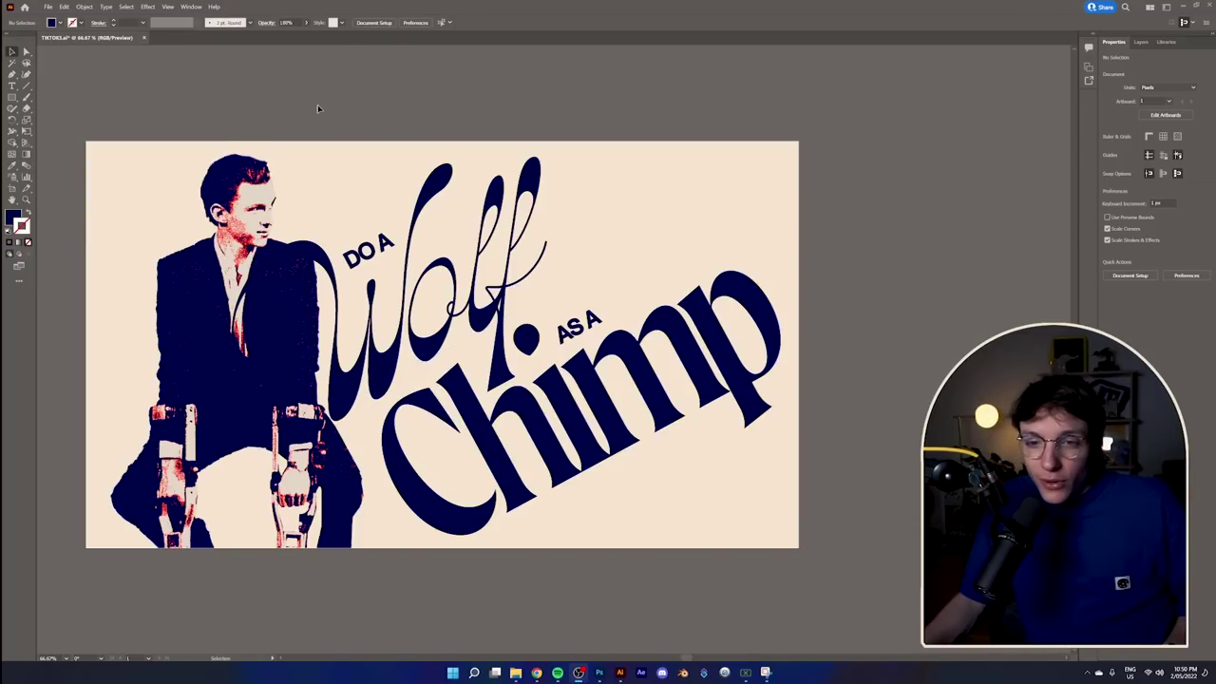
Step: Apply a Roughen effect to the suited man with 6% relative size, detail 5 per inch and smooth points
click(220, 164)
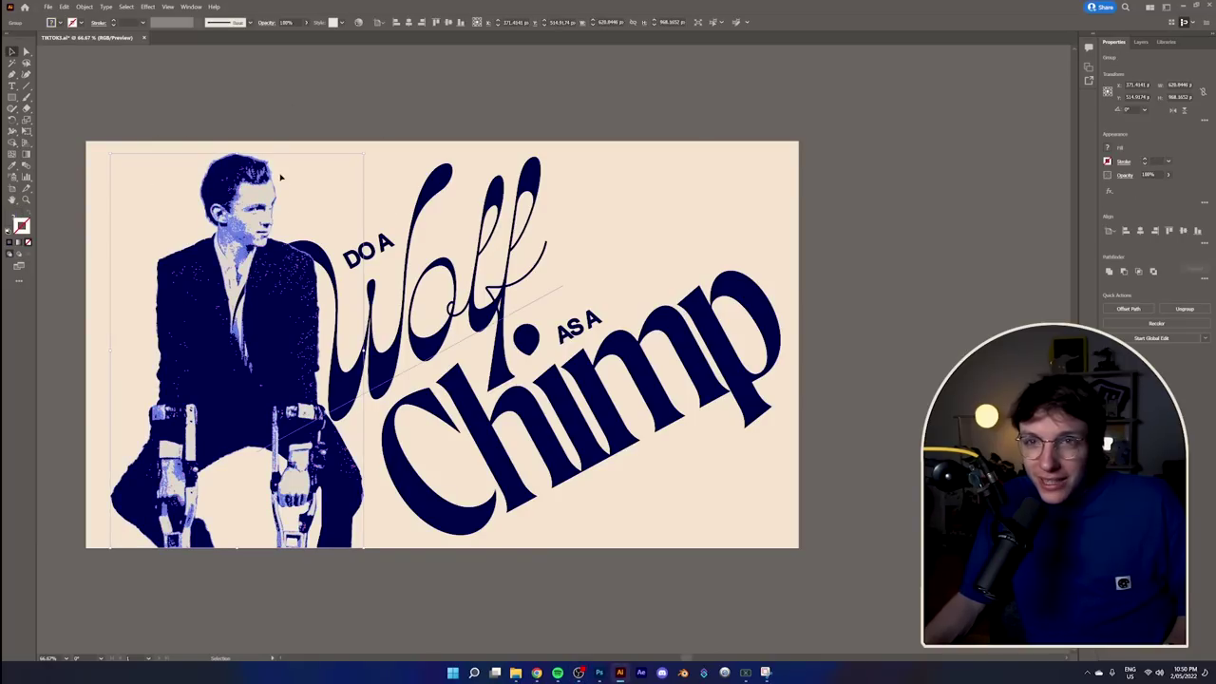
click(149, 7)
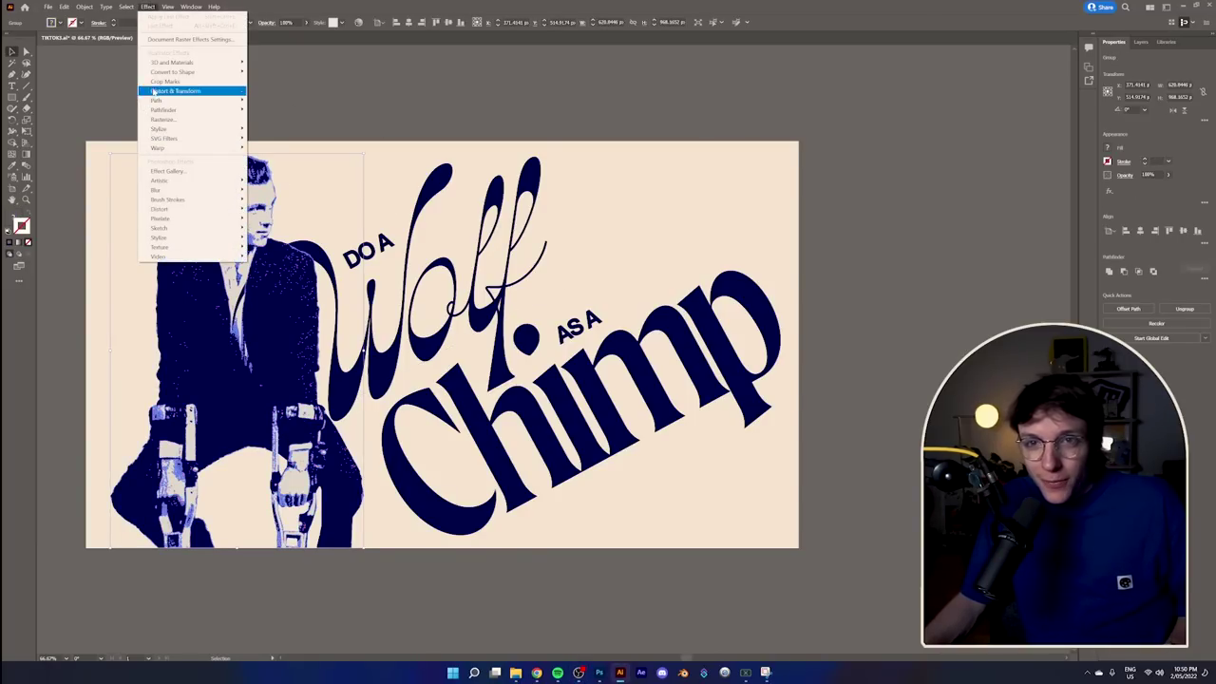
mouse_move(172, 92)
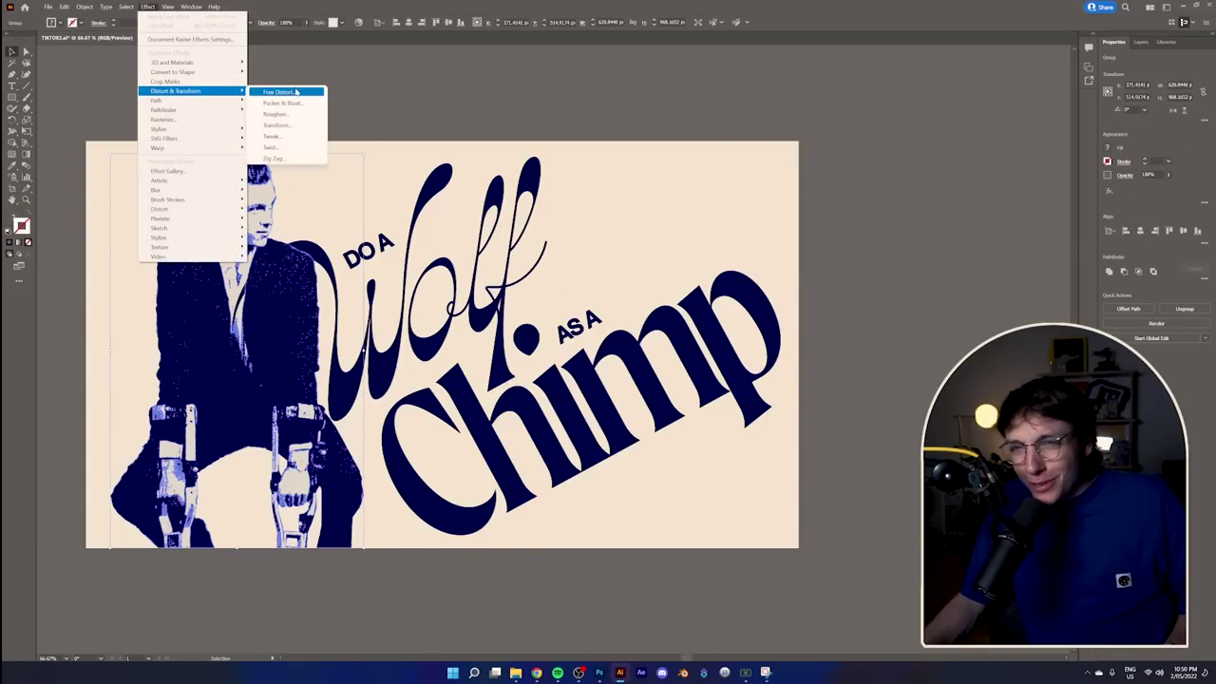
click(286, 113)
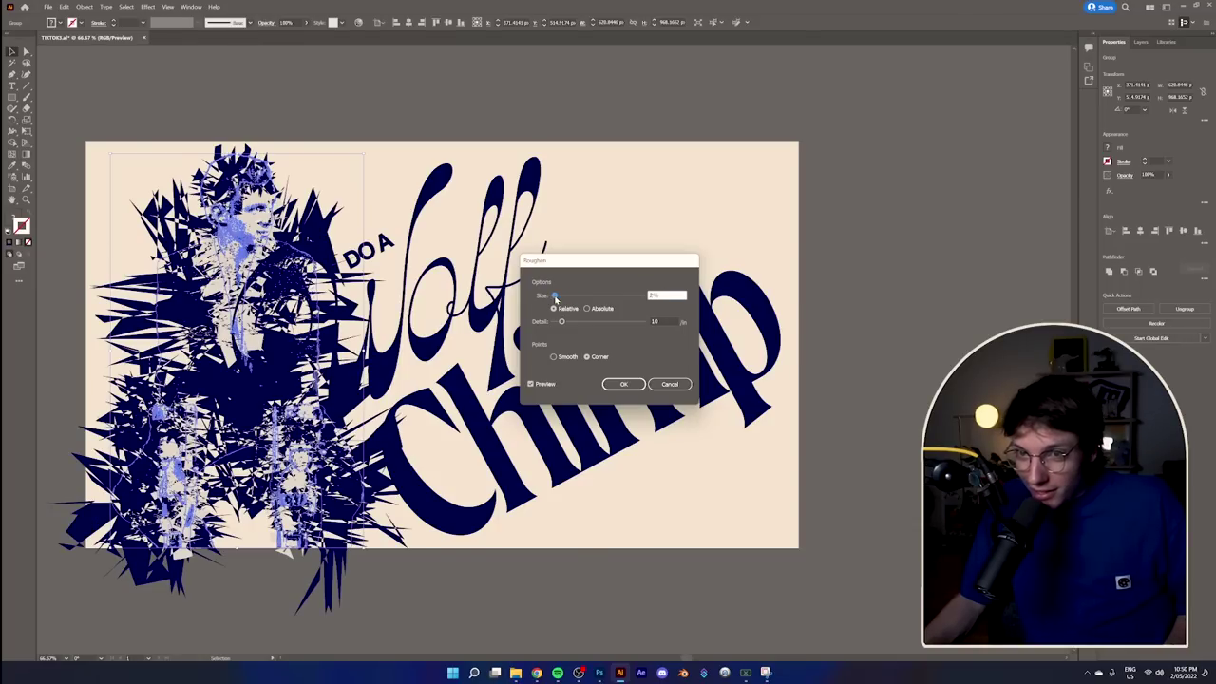
mouse_move(556, 297)
mouse_down()
mouse_move(580, 326)
mouse_move(557, 326)
mouse_move(558, 298)
mouse_up()
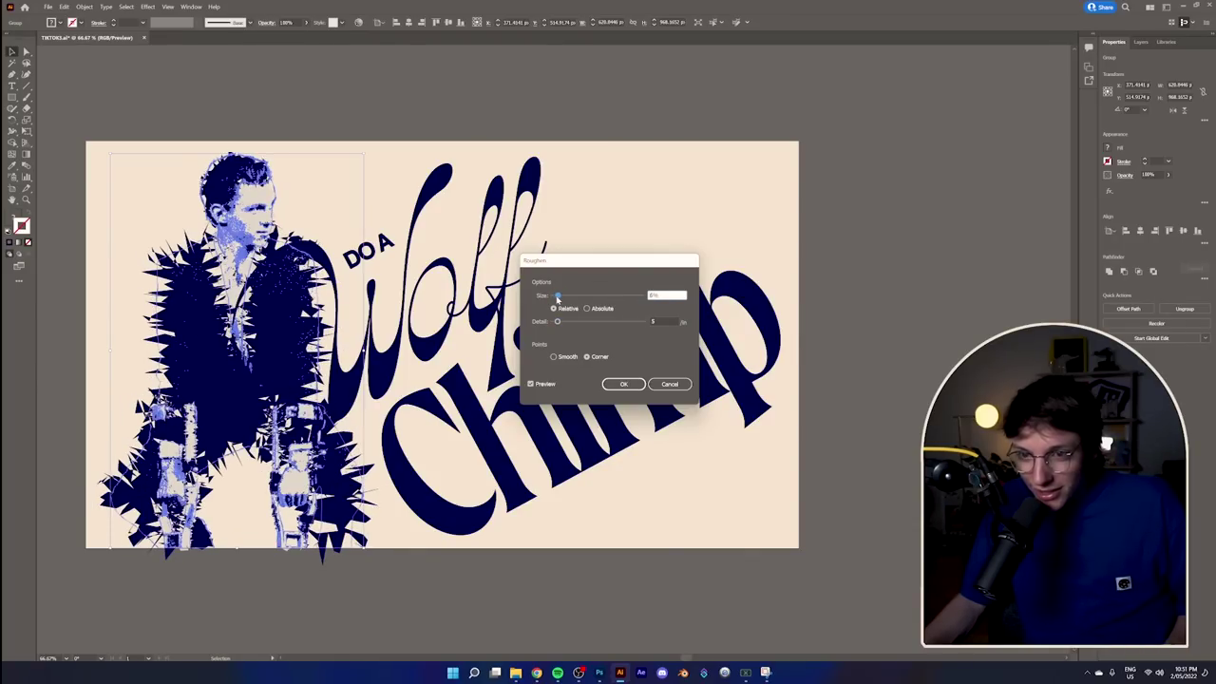
click(587, 357)
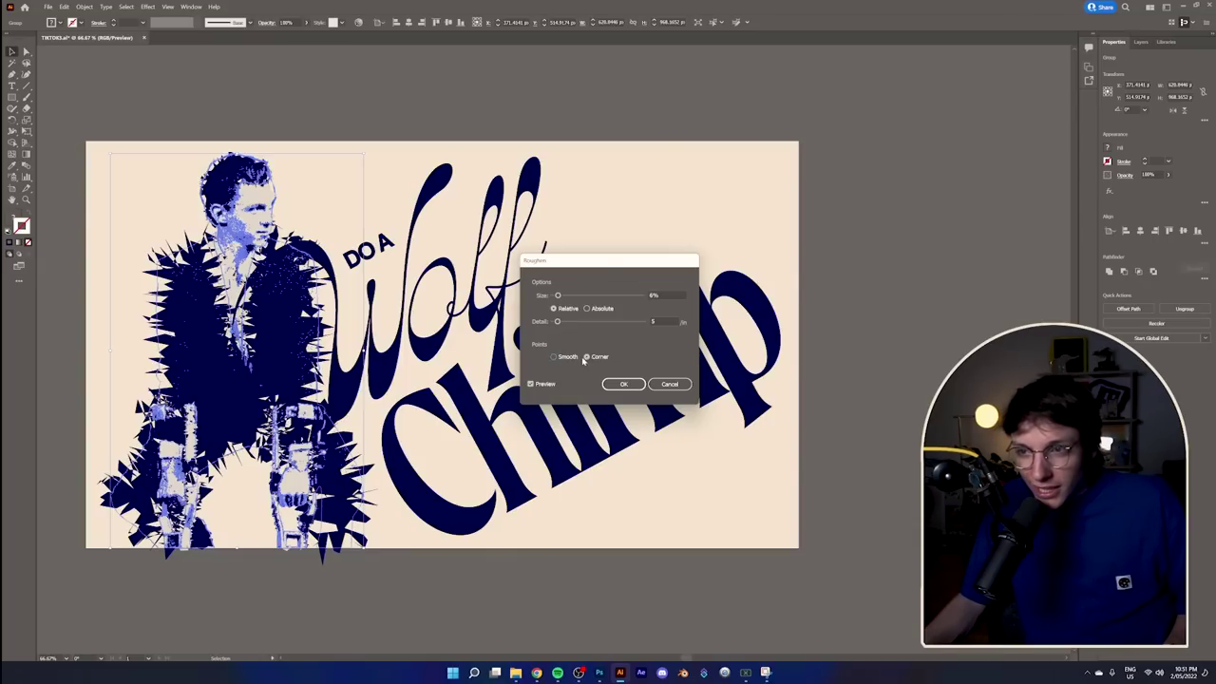
click(552, 359)
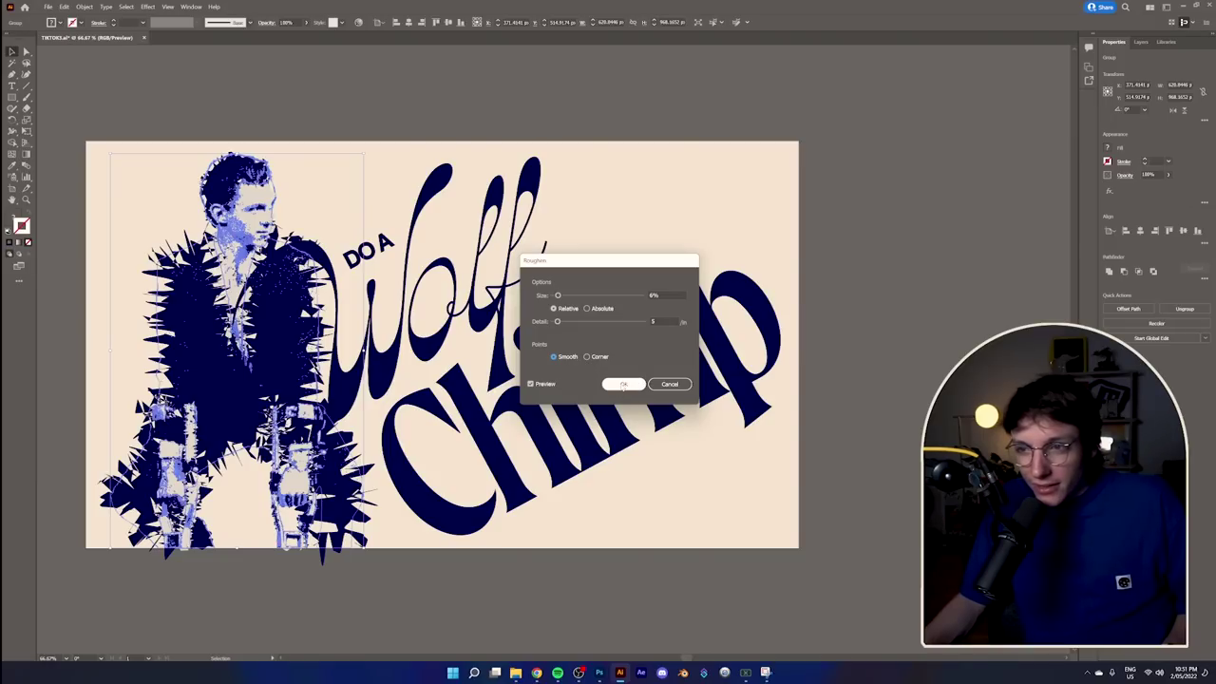
click(589, 309)
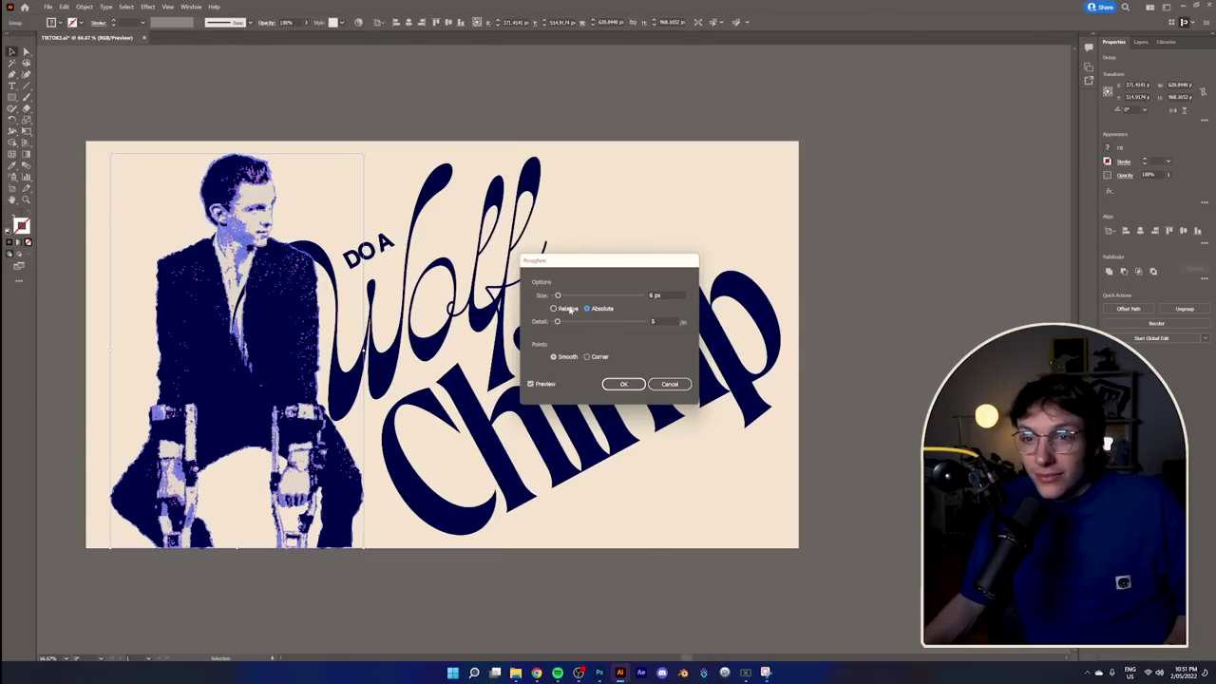
click(613, 385)
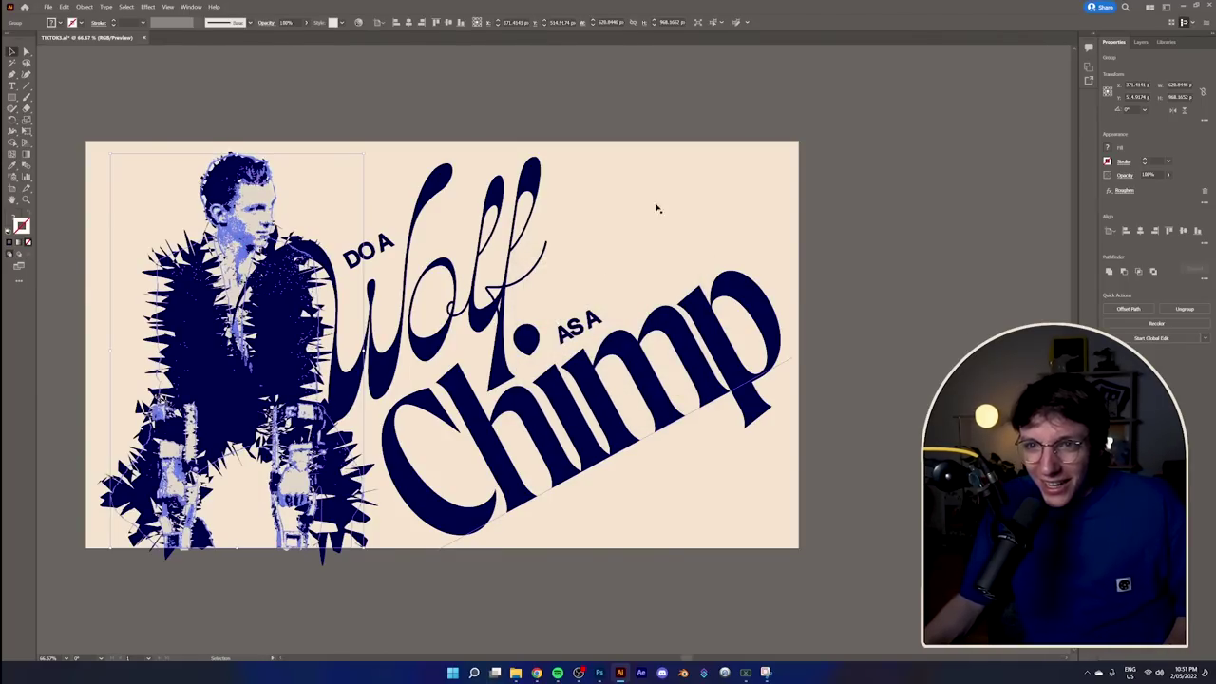
Step: Deselect the suited man and turn on Trim View so artwork outside the artboard is hidden
click(771, 217)
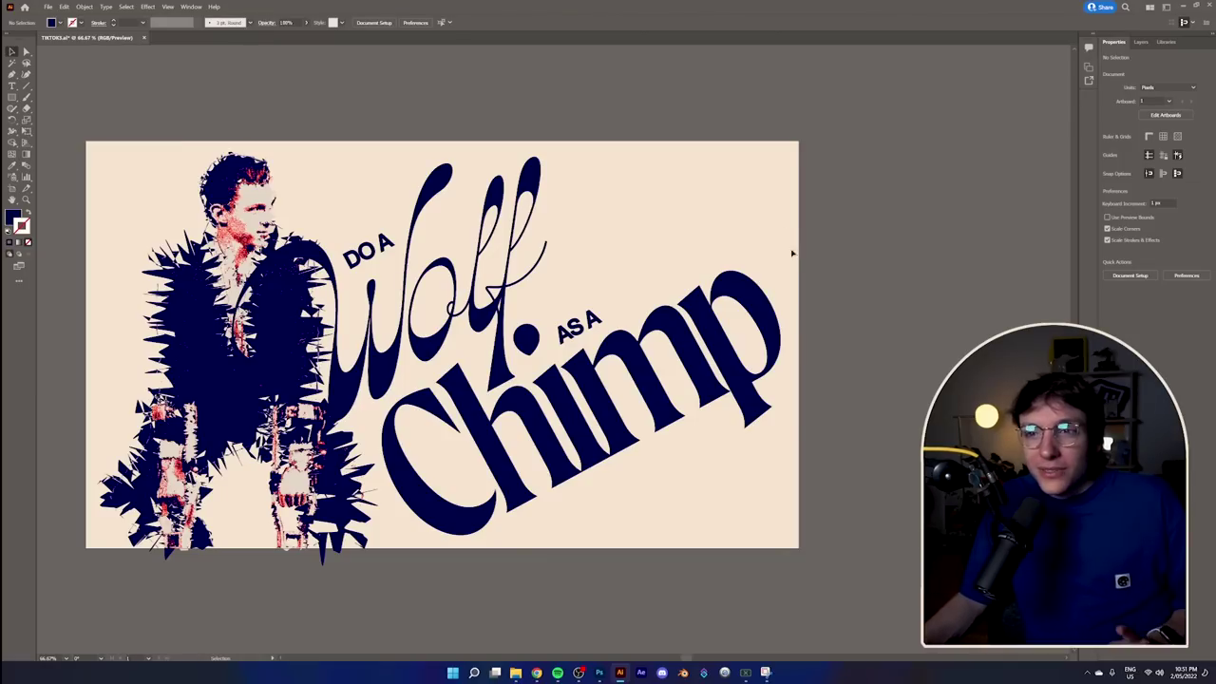
click(150, 7)
mouse_move(167, 7)
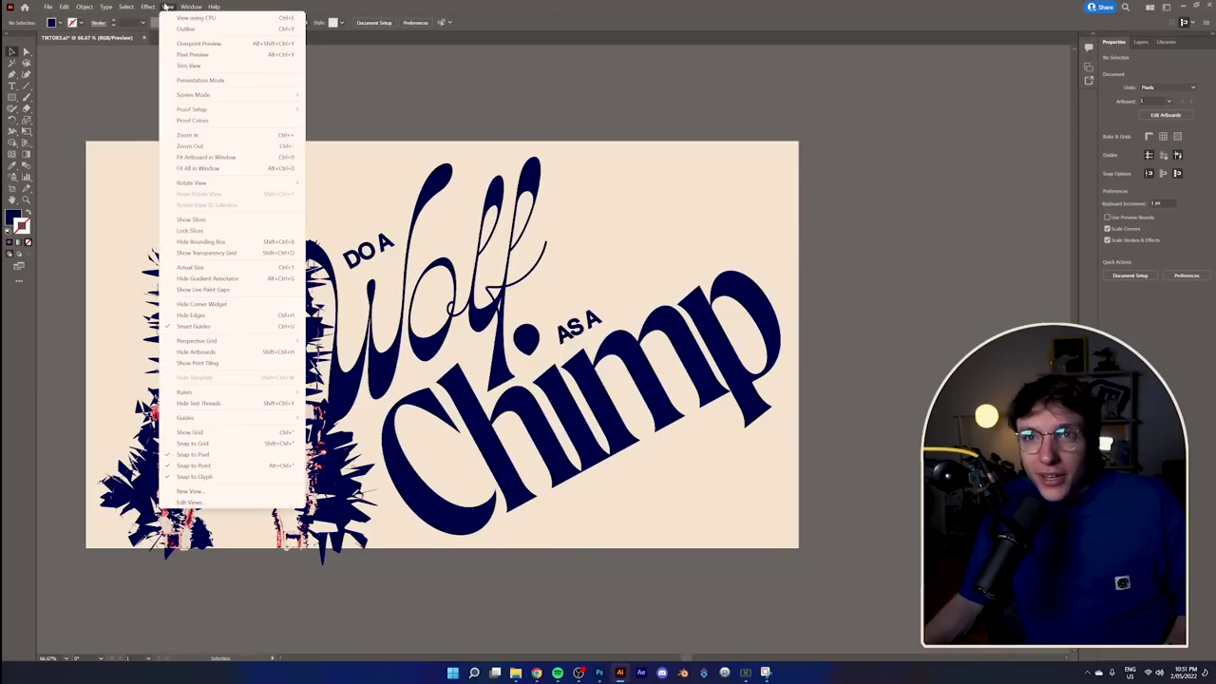
click(266, 66)
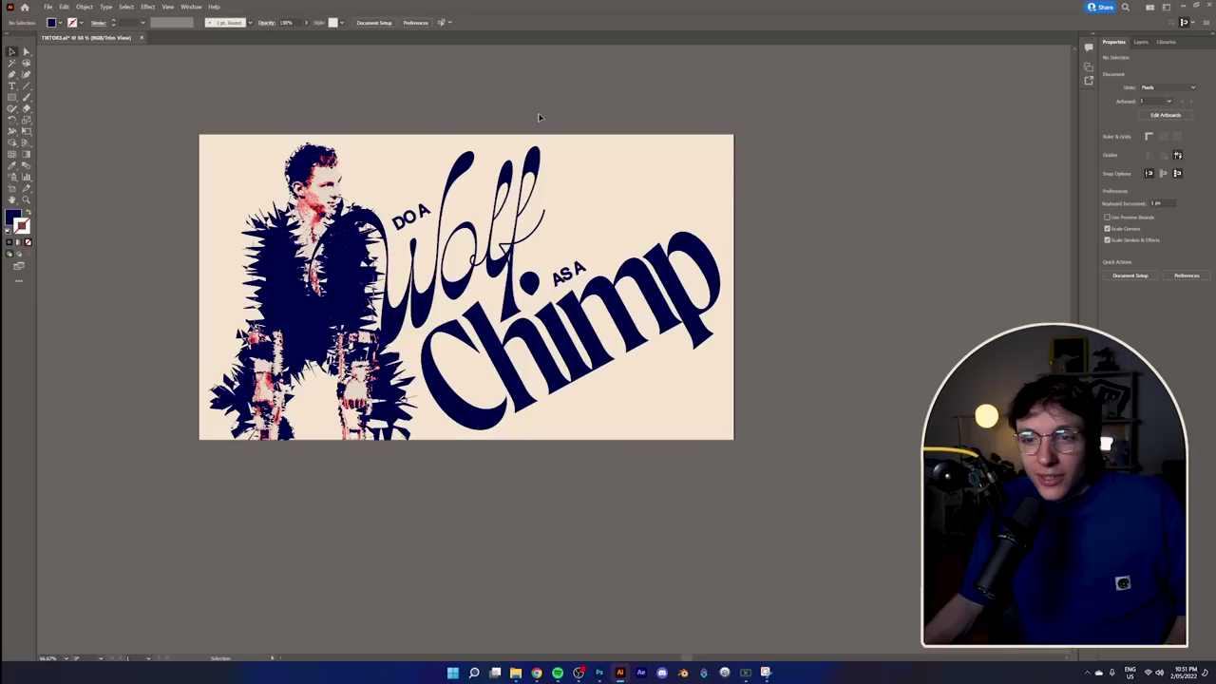
Step: Enlarge the roughened suited man very slightly around his center and check him within the whole composition
click(252, 167)
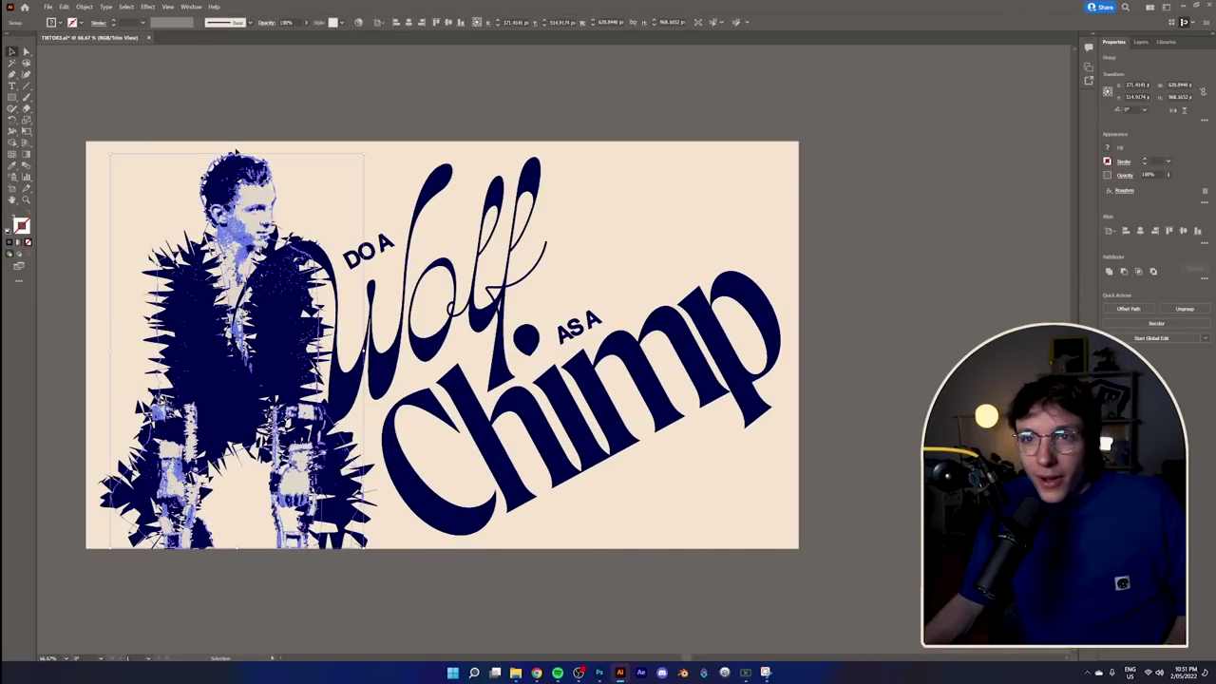
drag(241, 126, 237, 152)
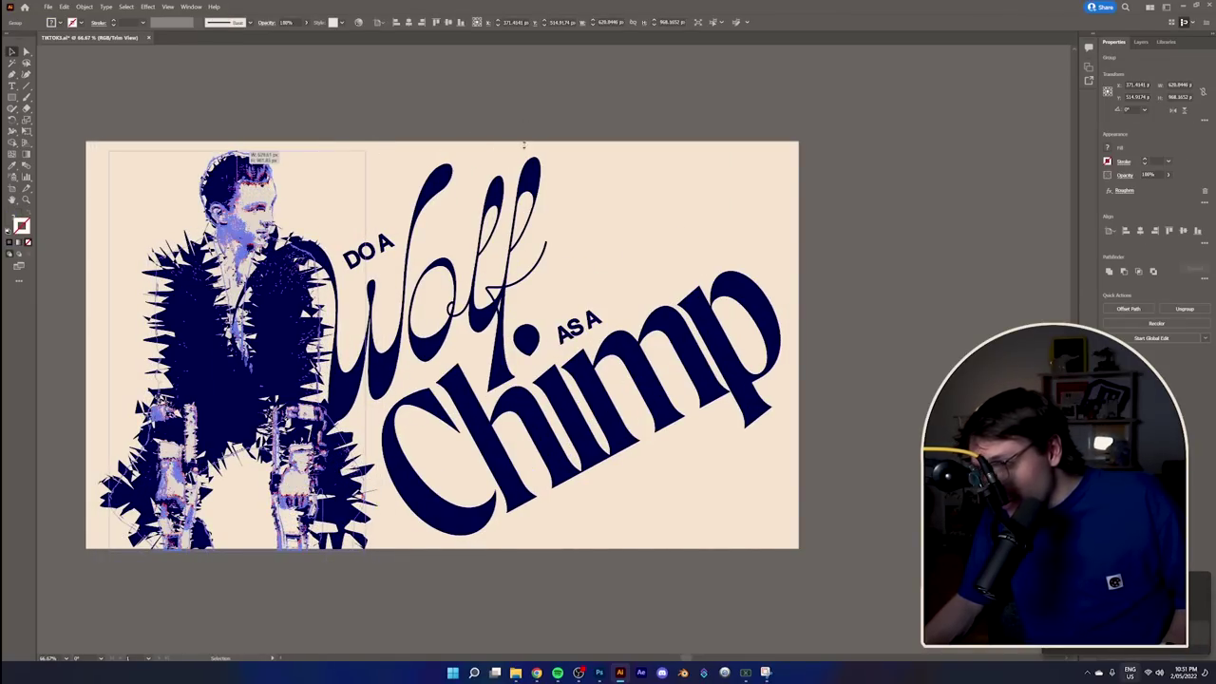
click(728, 166)
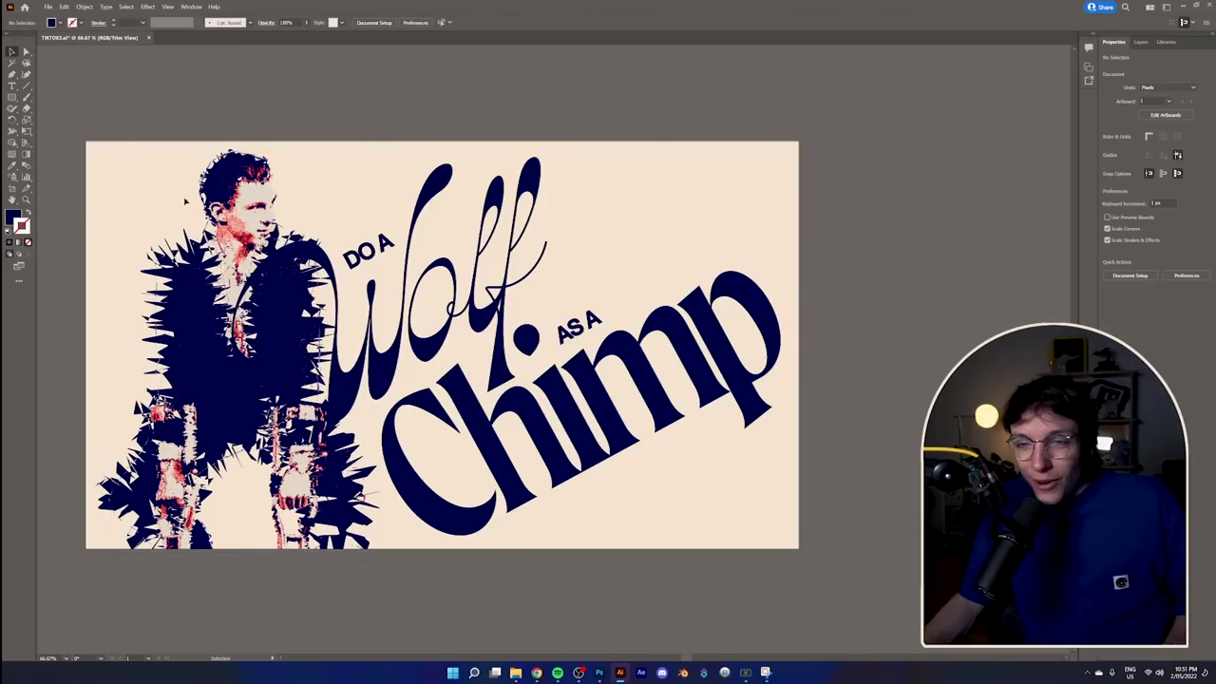
scroll(645, 237, down, 3)
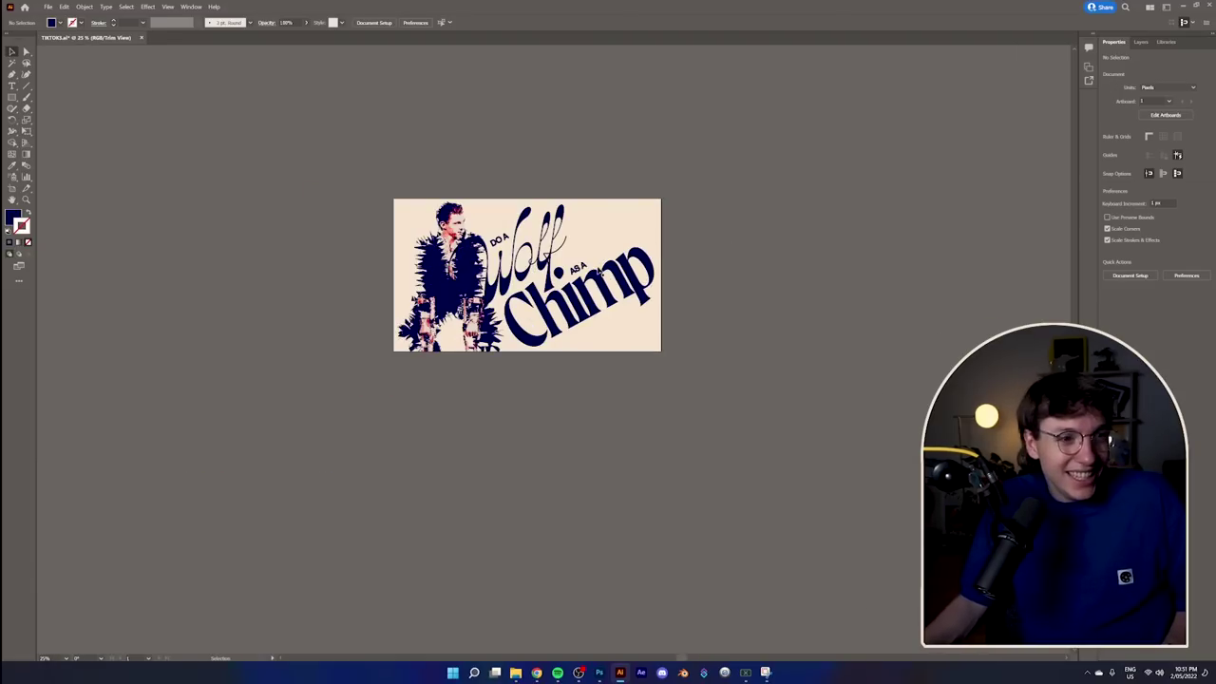
scroll(446, 228, up, 3)
scroll(870, 272, down, 2)
scroll(993, 264, up, 2)
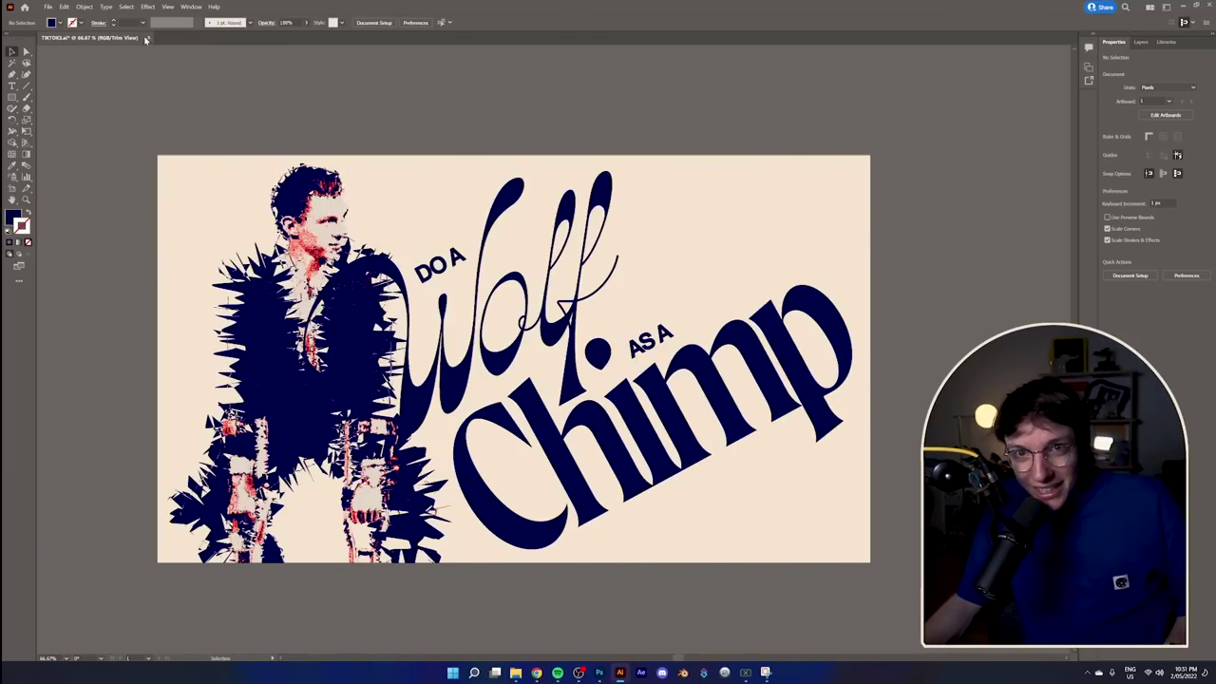
Step: Draw a full-height rectangle about 580 by 1000 px along the artboard's right edge
click(11, 96)
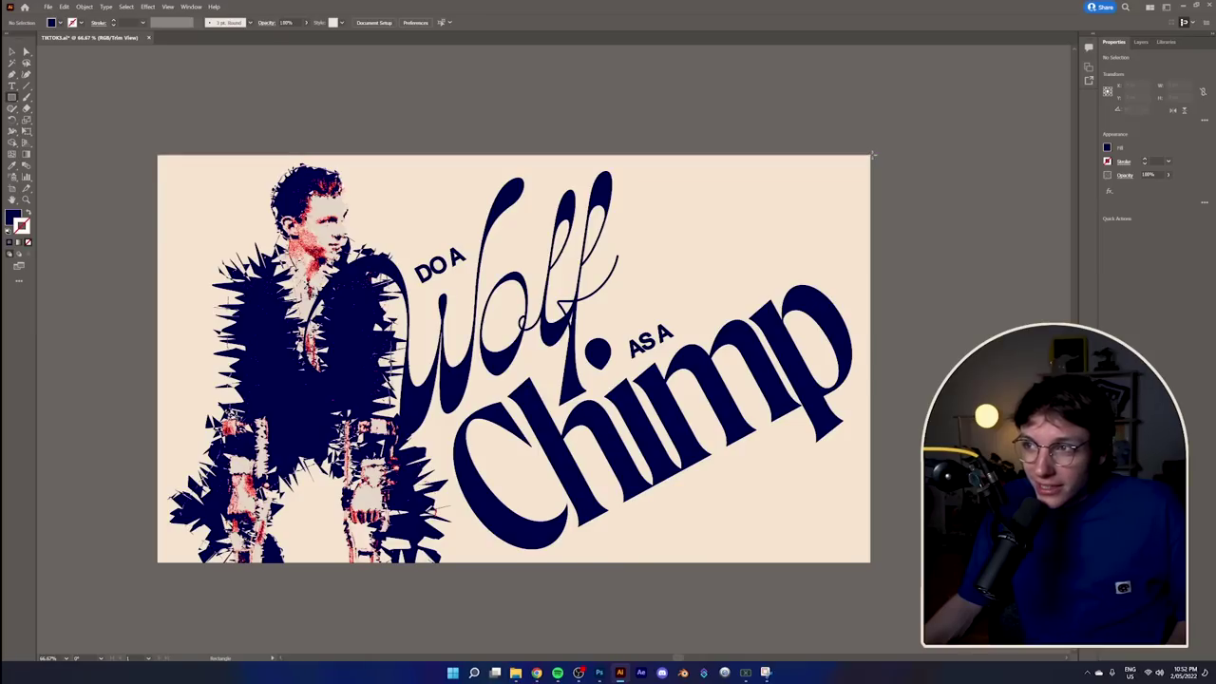
drag(870, 155, 635, 562)
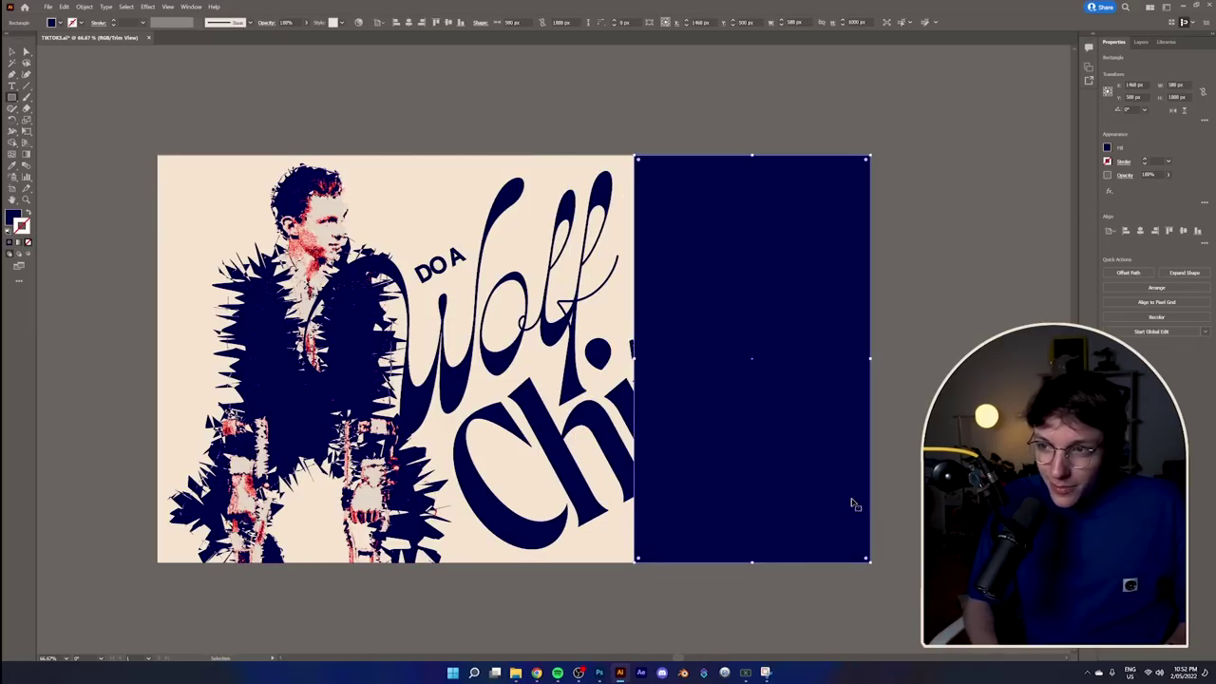
Step: Fill the rectangle with bright red F42200 and place it behind the lettering
double_click(11, 220)
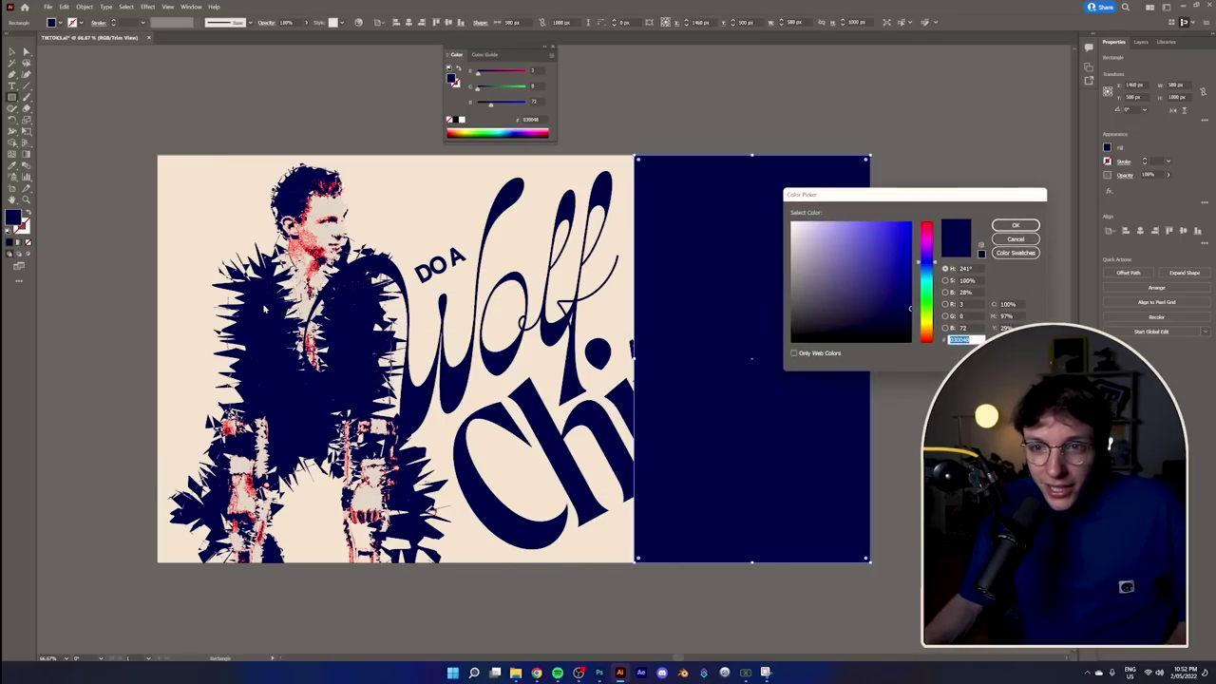
text(471400)
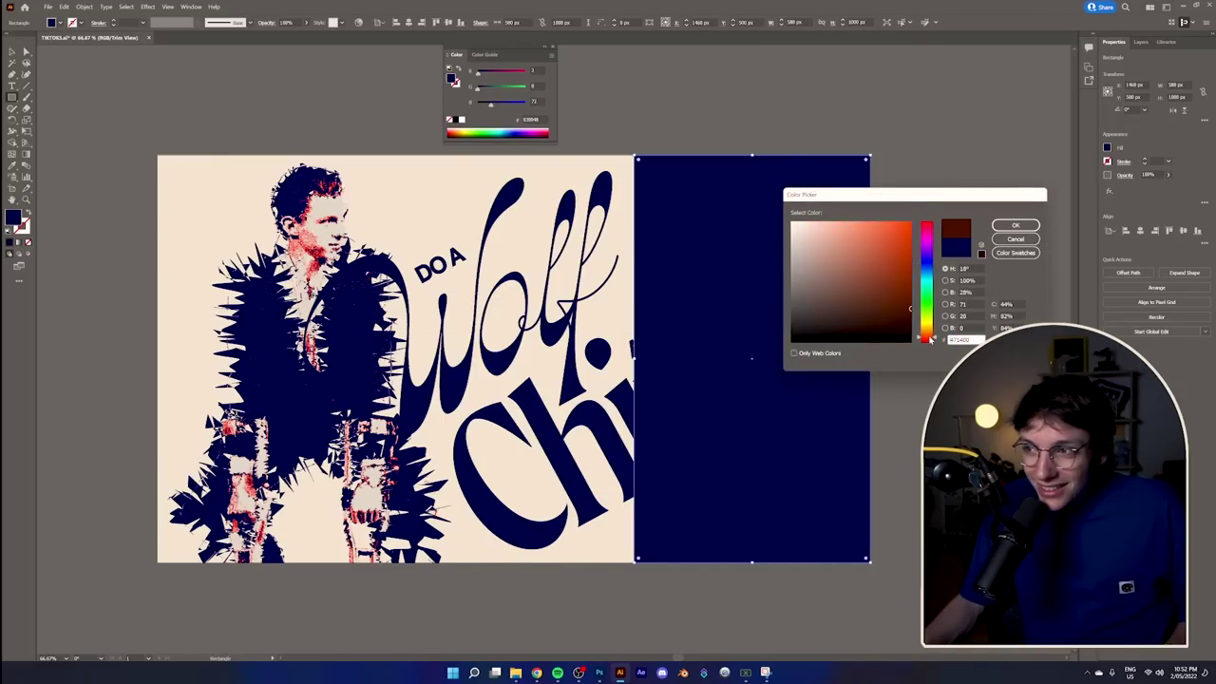
click(929, 342)
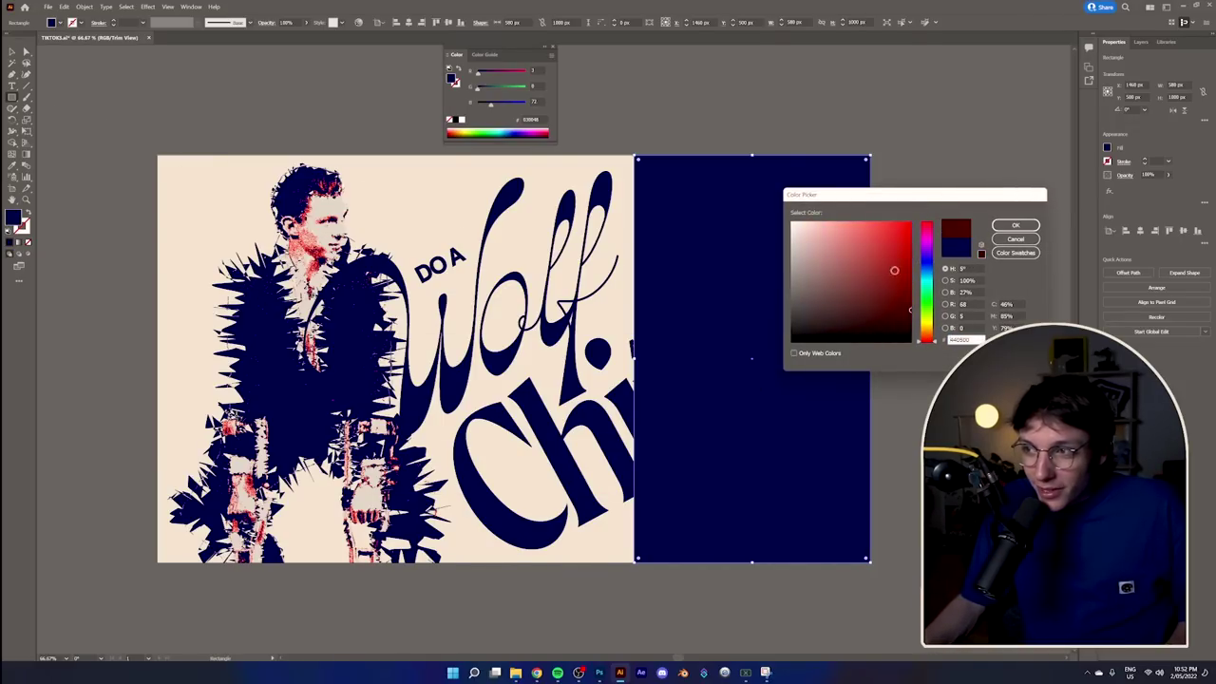
drag(895, 270, 915, 226)
click(929, 340)
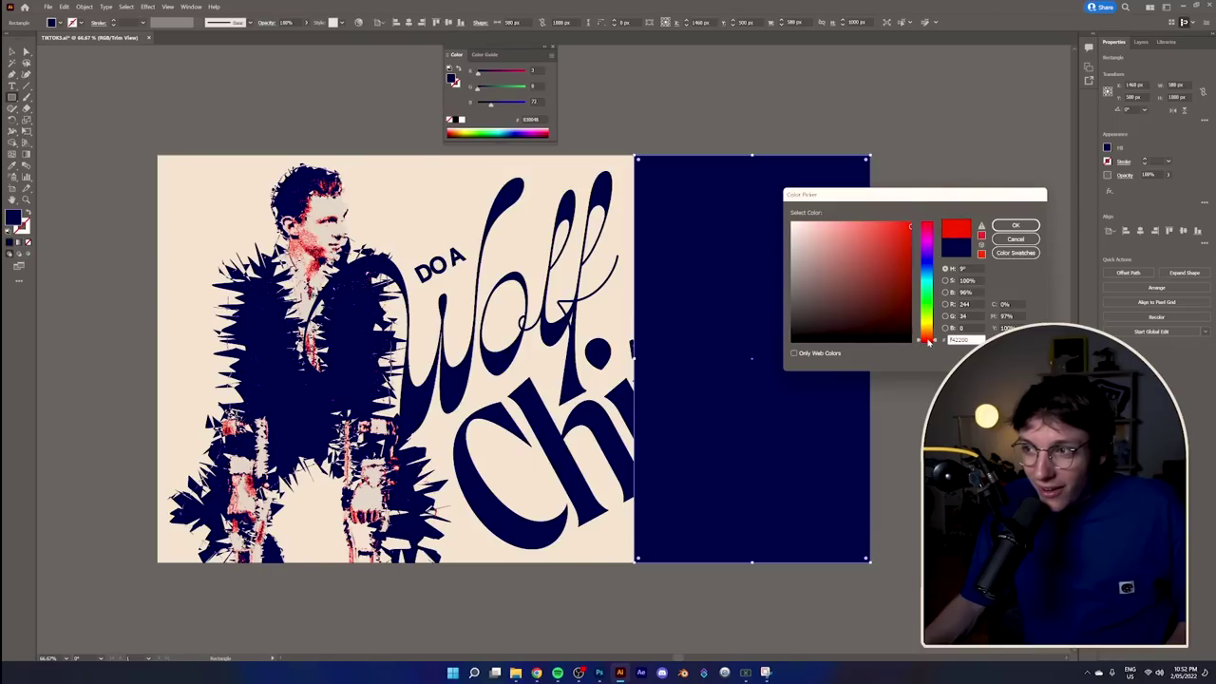
click(1019, 224)
click(1018, 225)
click(12, 52)
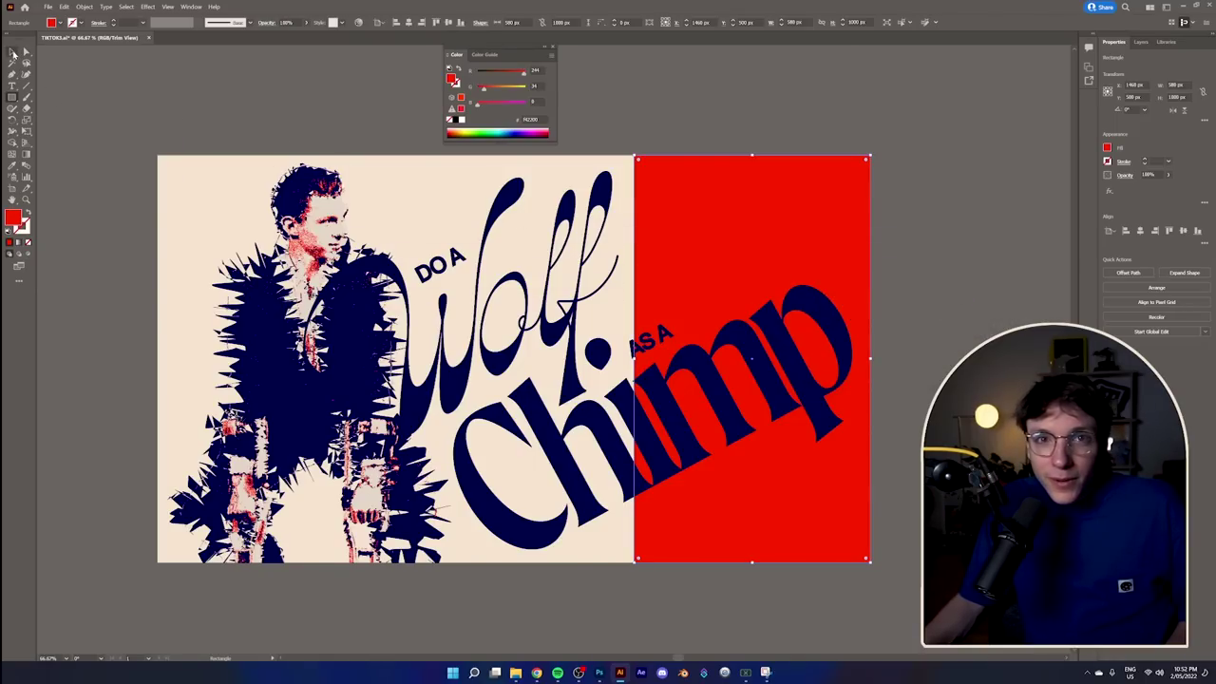
Step: Narrow the red rectangle to 447 px by moving its left edge inward, keeping it against the artboard's right edge
click(224, 107)
scroll(954, 309, down, 1)
click(838, 274)
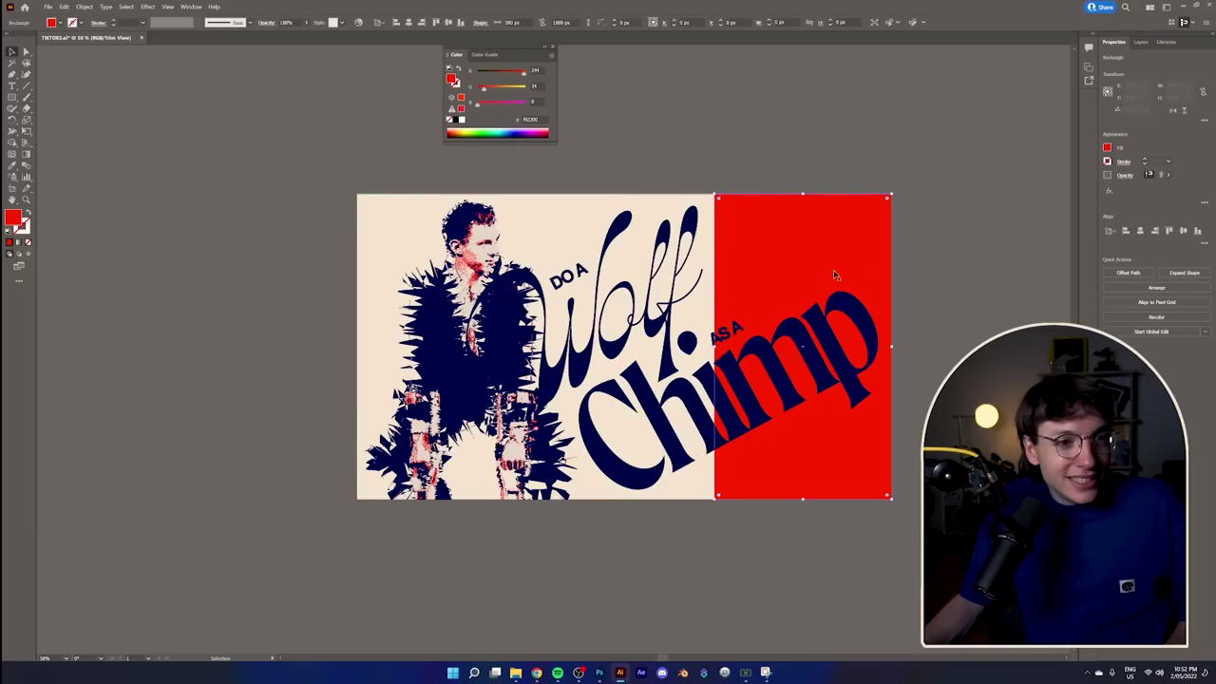
drag(723, 350, 755, 348)
click(978, 317)
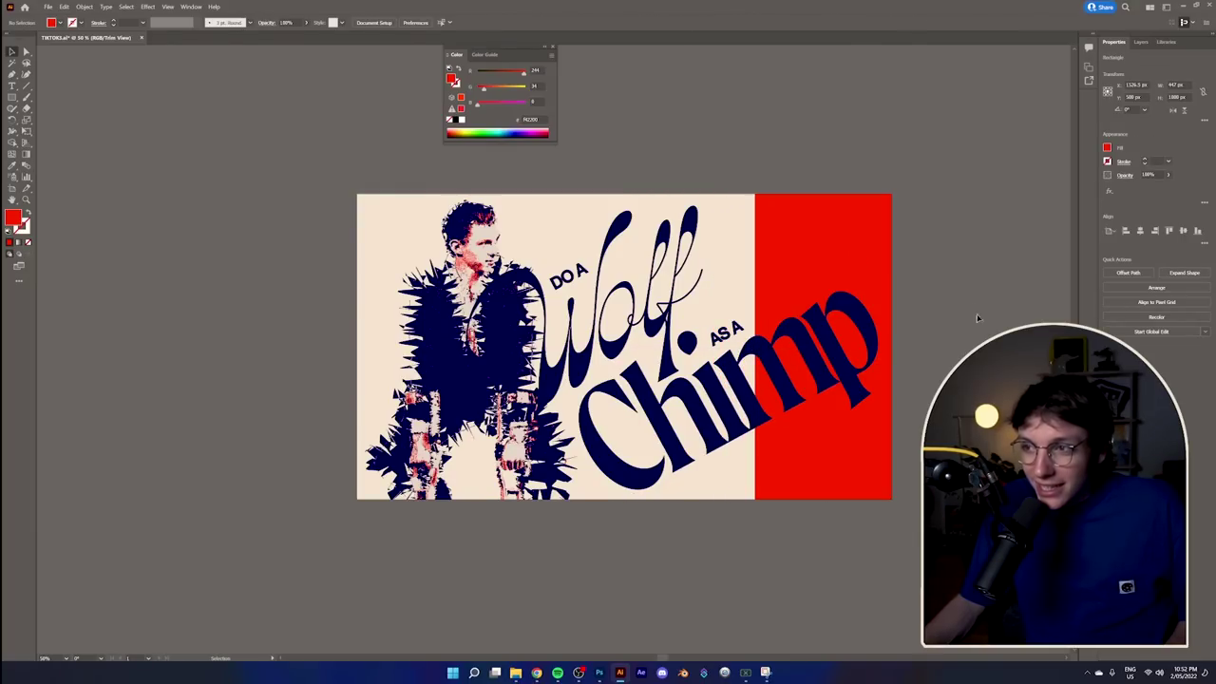
Step: Examine the whole composition and the spiky details of the man, and close the floating color settings
scroll(982, 395, down, 1)
scroll(983, 395, up, 2)
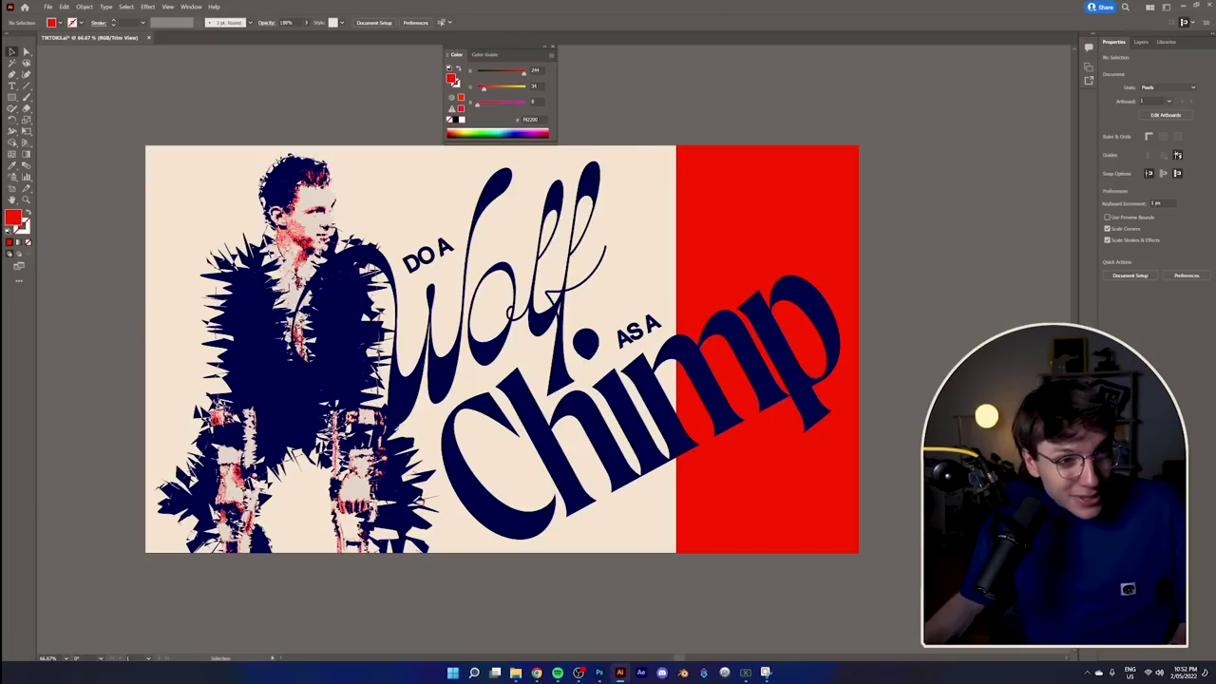
scroll(965, 347, up, 1)
scroll(966, 347, down, 1)
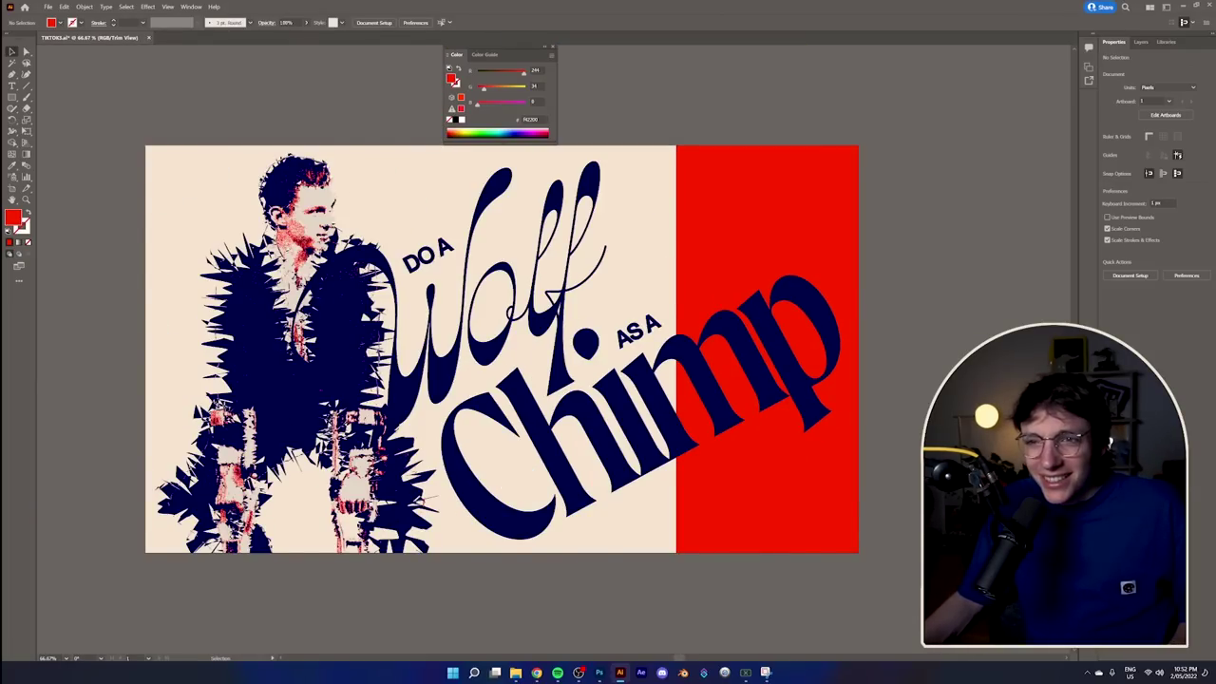
scroll(951, 353, down, 2)
scroll(951, 354, up, 1)
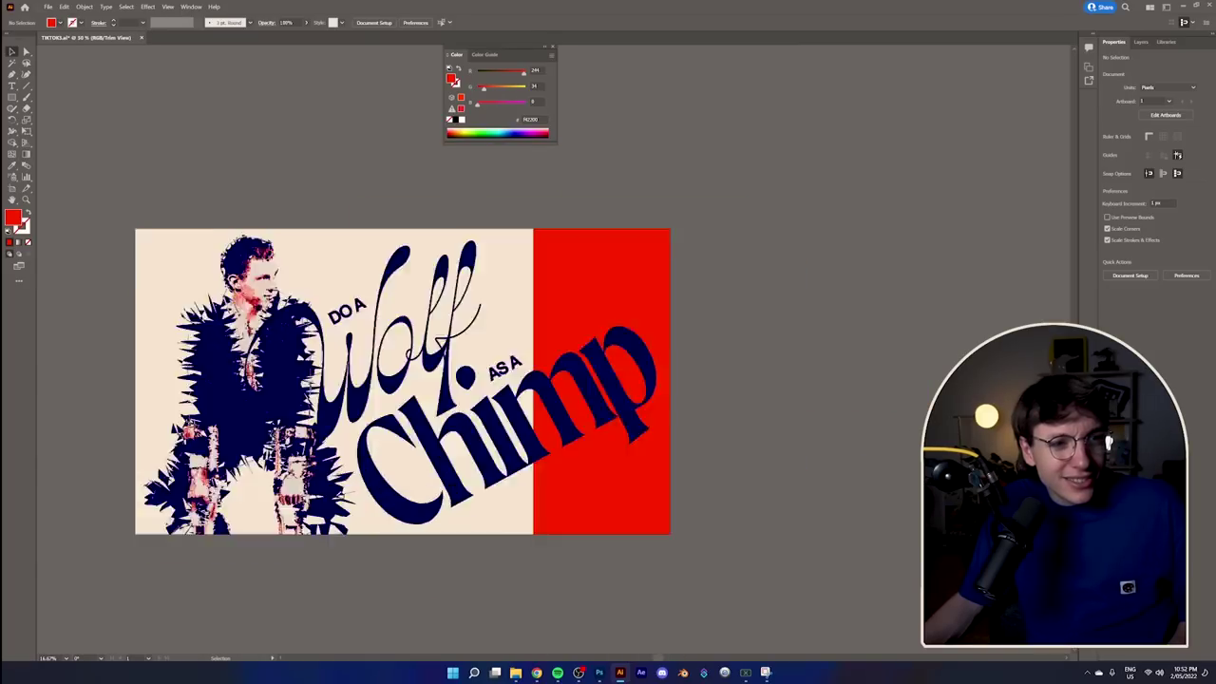
scroll(960, 381, down, 1)
scroll(804, 447, up, 1)
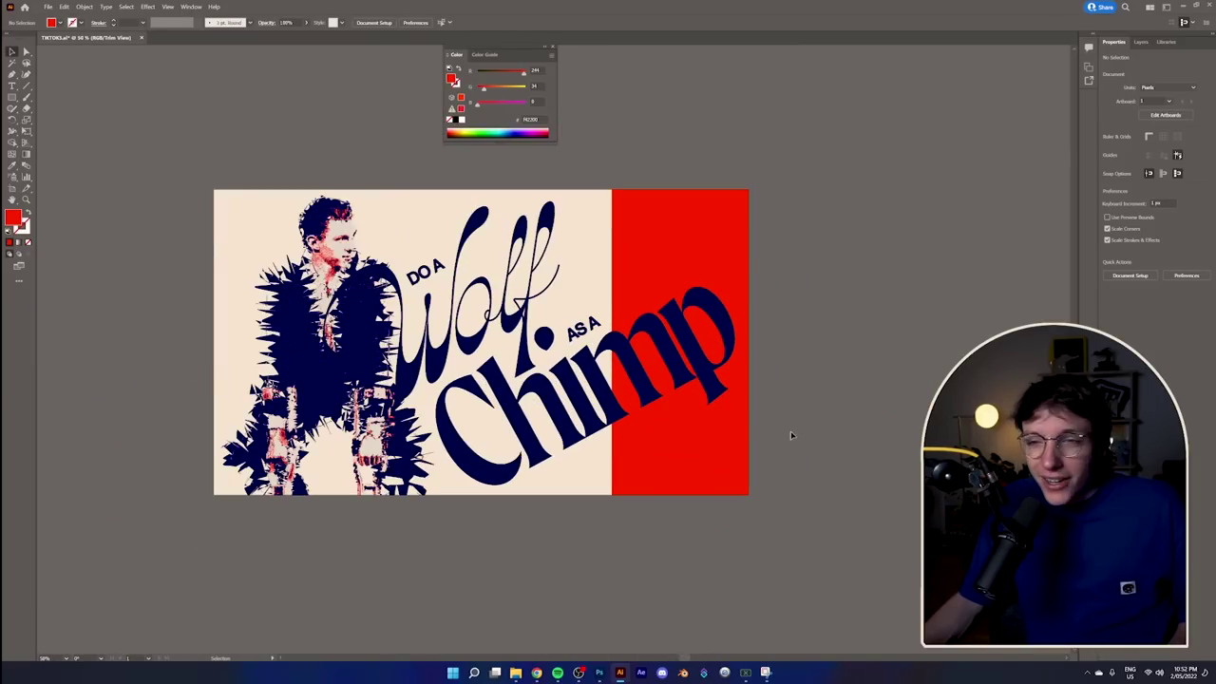
click(554, 50)
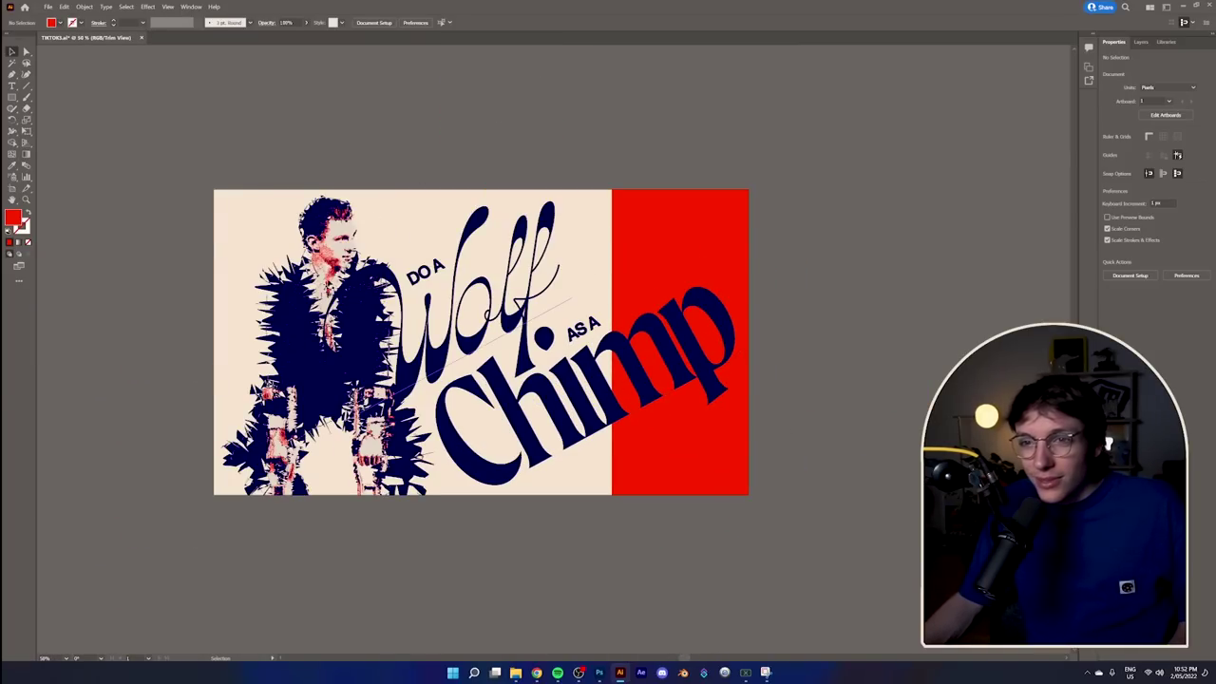
scroll(314, 380, up, 2)
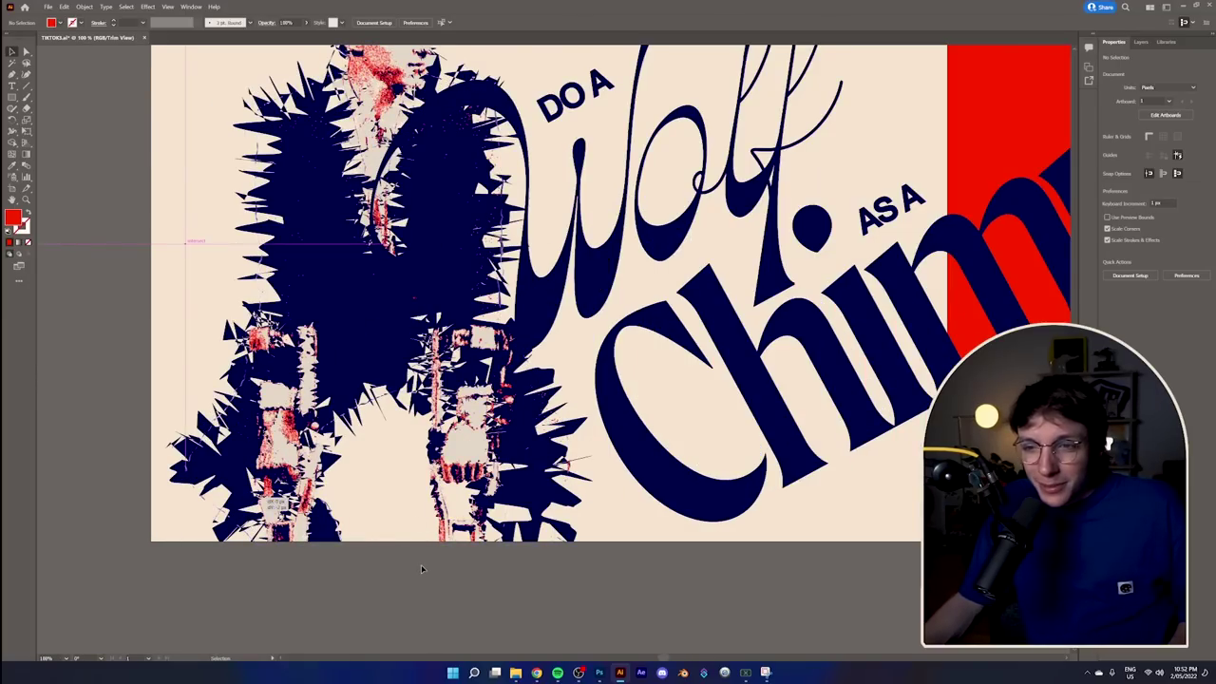
scroll(421, 565, down, 4)
scroll(332, 558, up, 3)
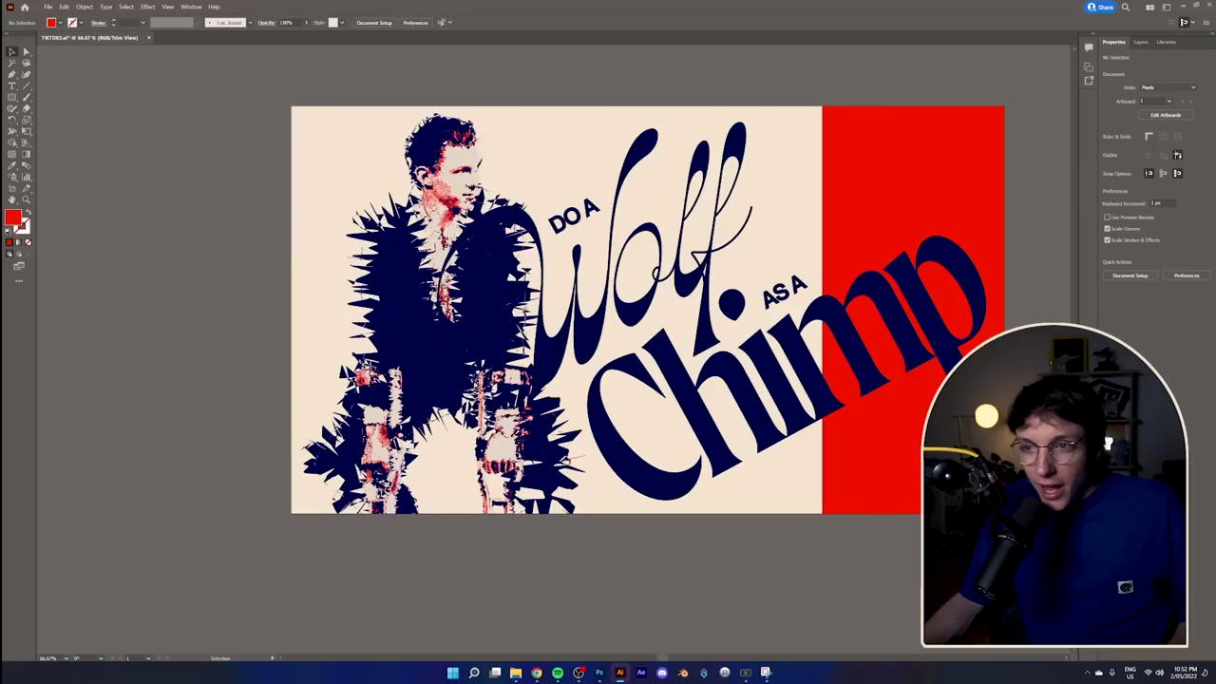
Step: Preview a Pucker & Bloat effect on the suited man, trying a strong pucker and then a bloat of about 100%
click(367, 475)
click(141, 5)
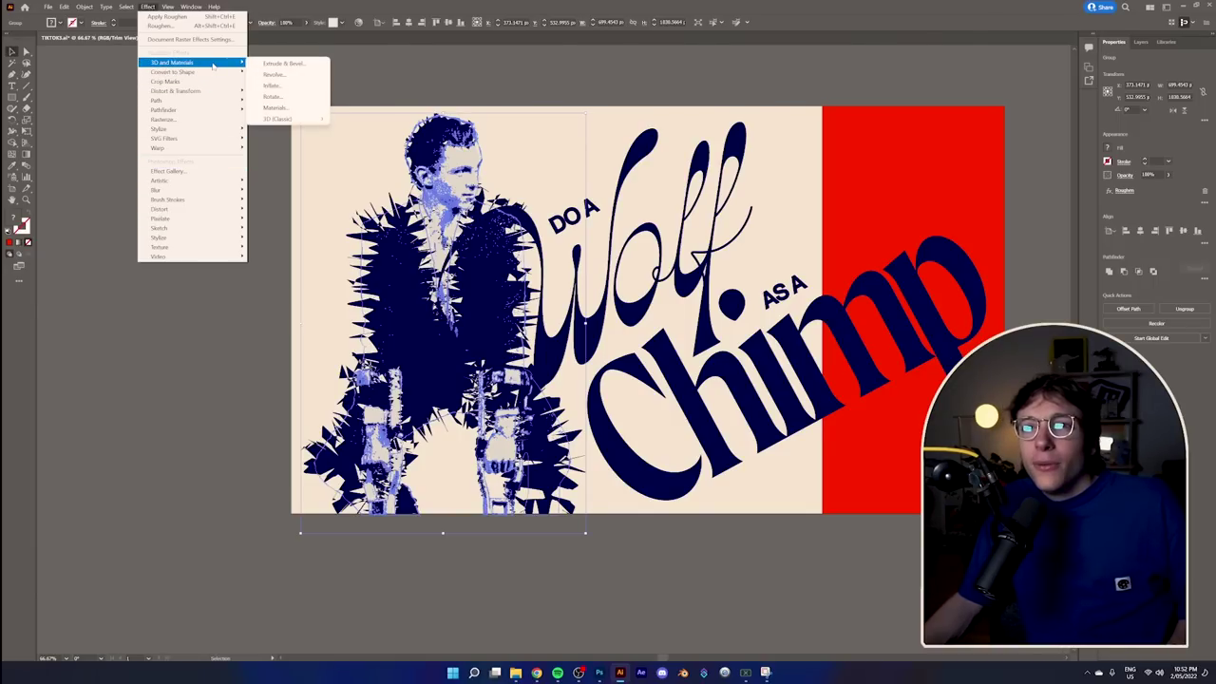
mouse_move(216, 91)
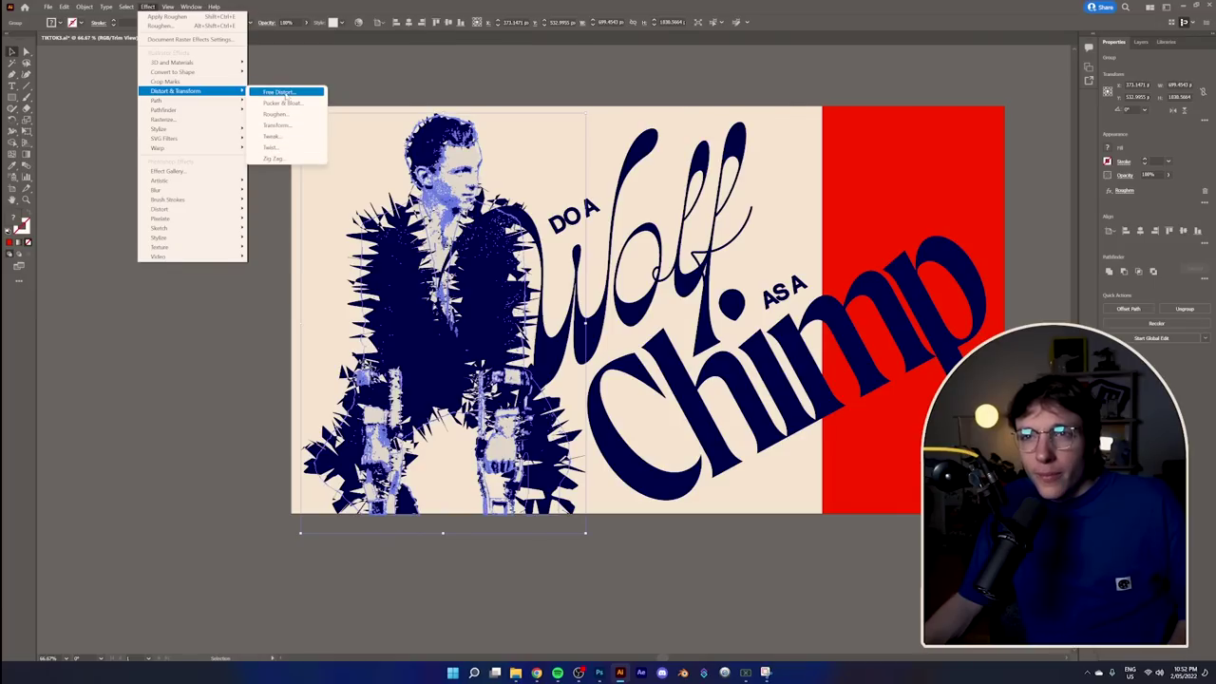
click(287, 103)
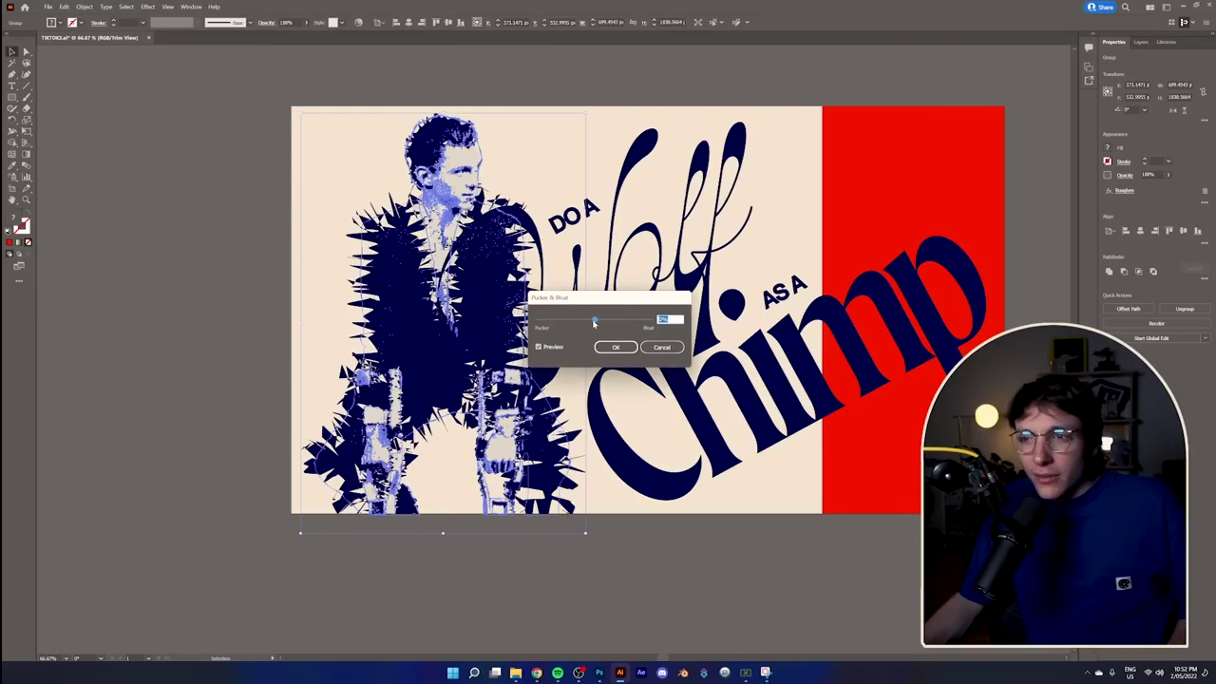
drag(594, 323, 560, 321)
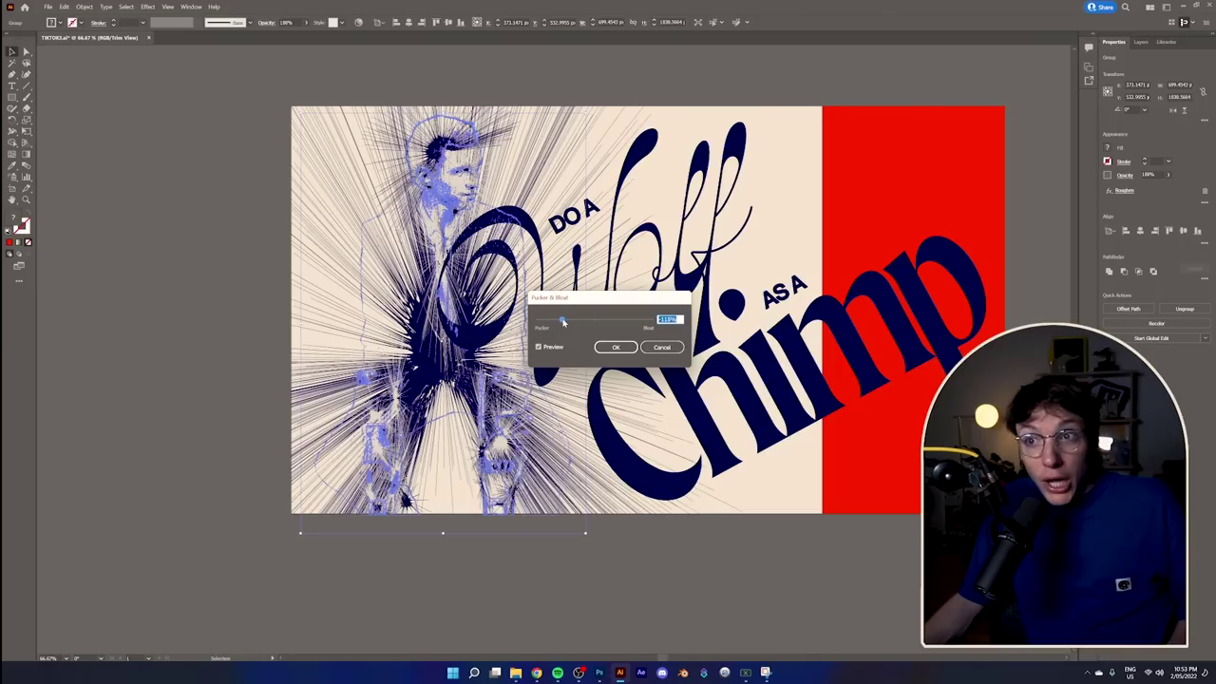
drag(563, 323, 625, 321)
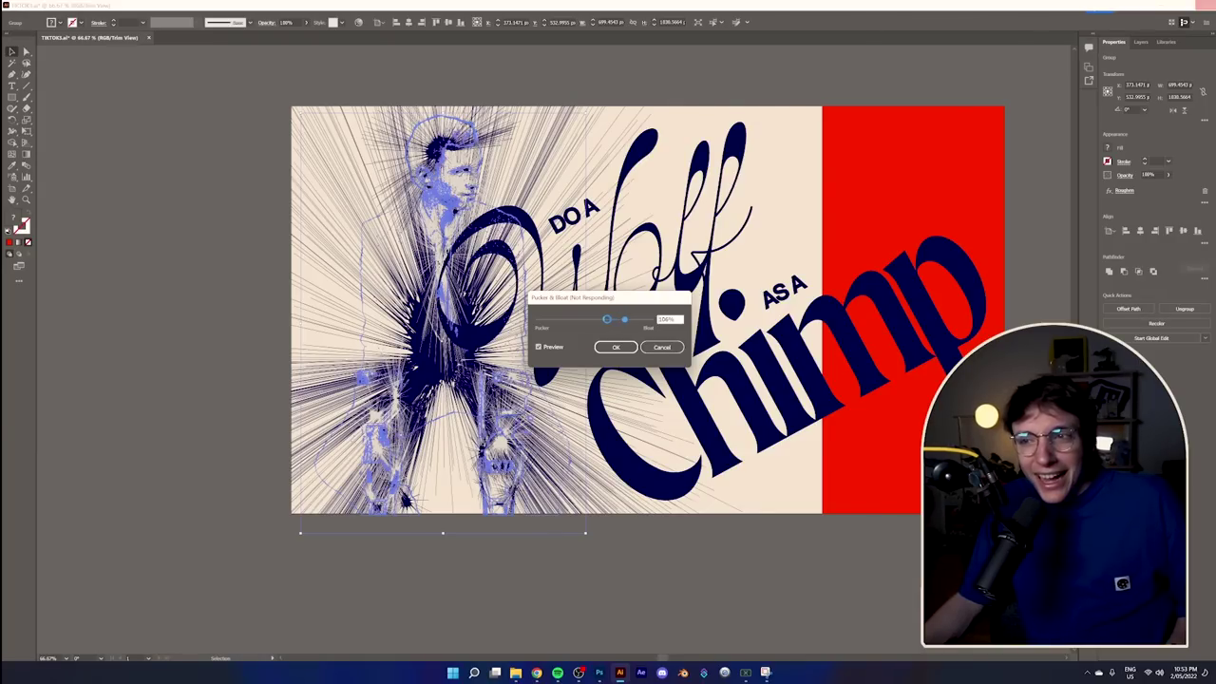
drag(611, 319, 613, 320)
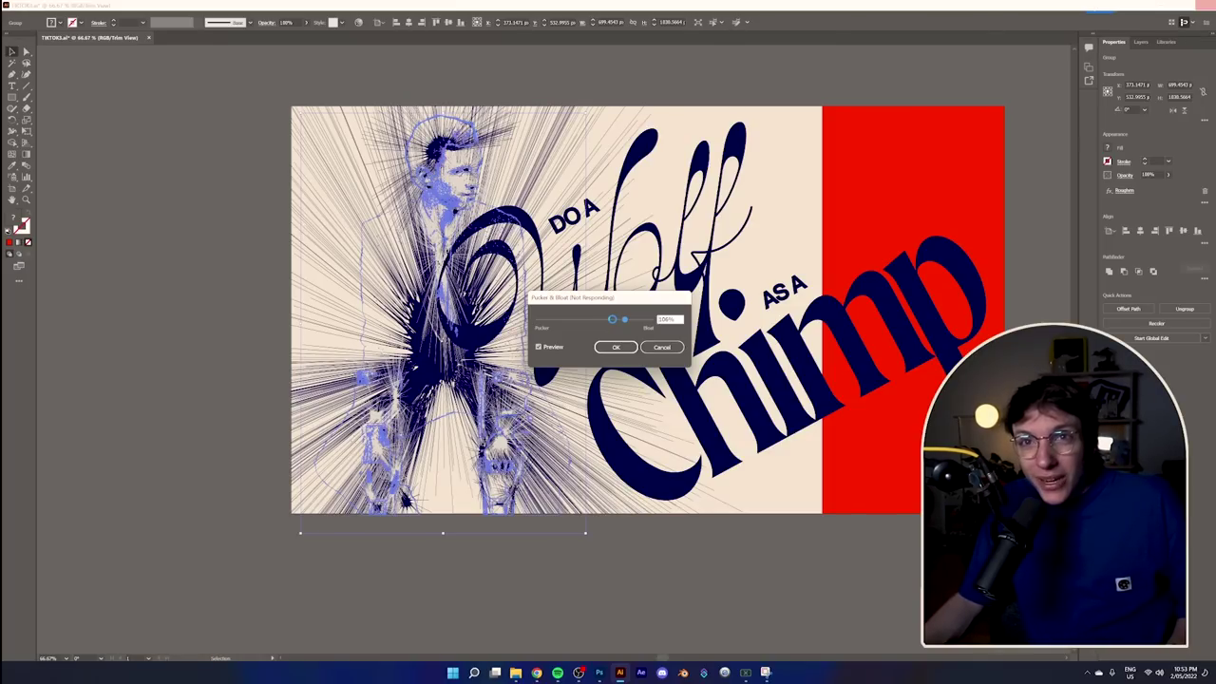
drag(613, 319, 605, 323)
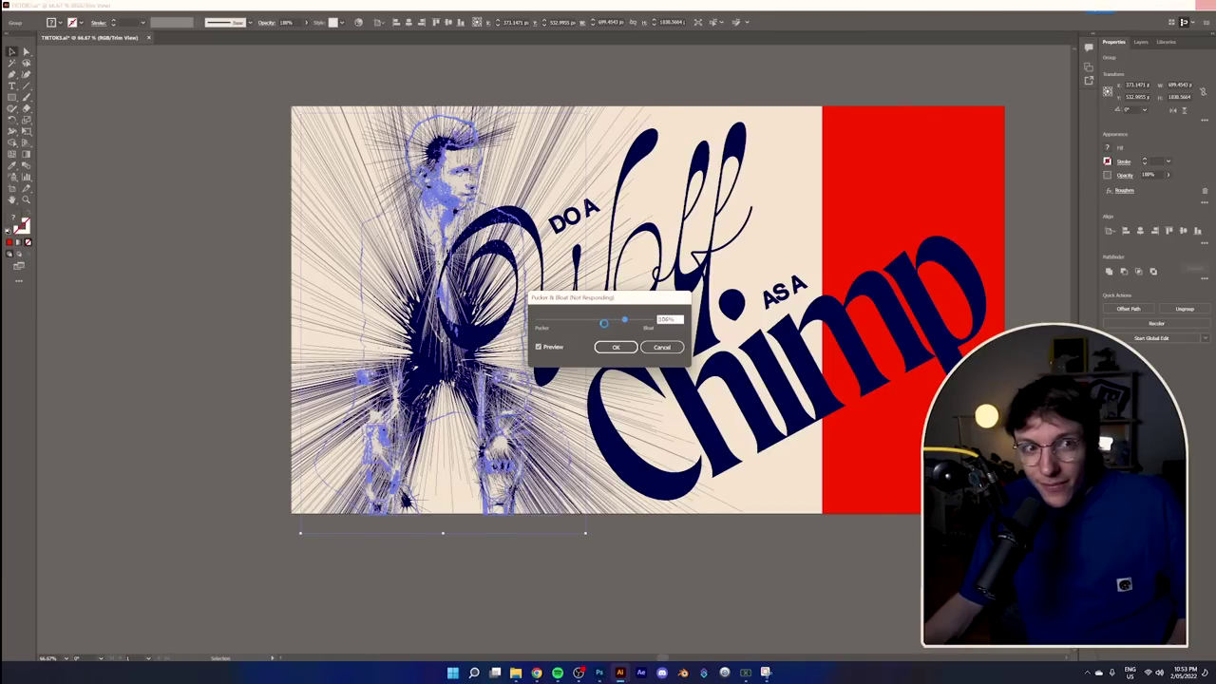